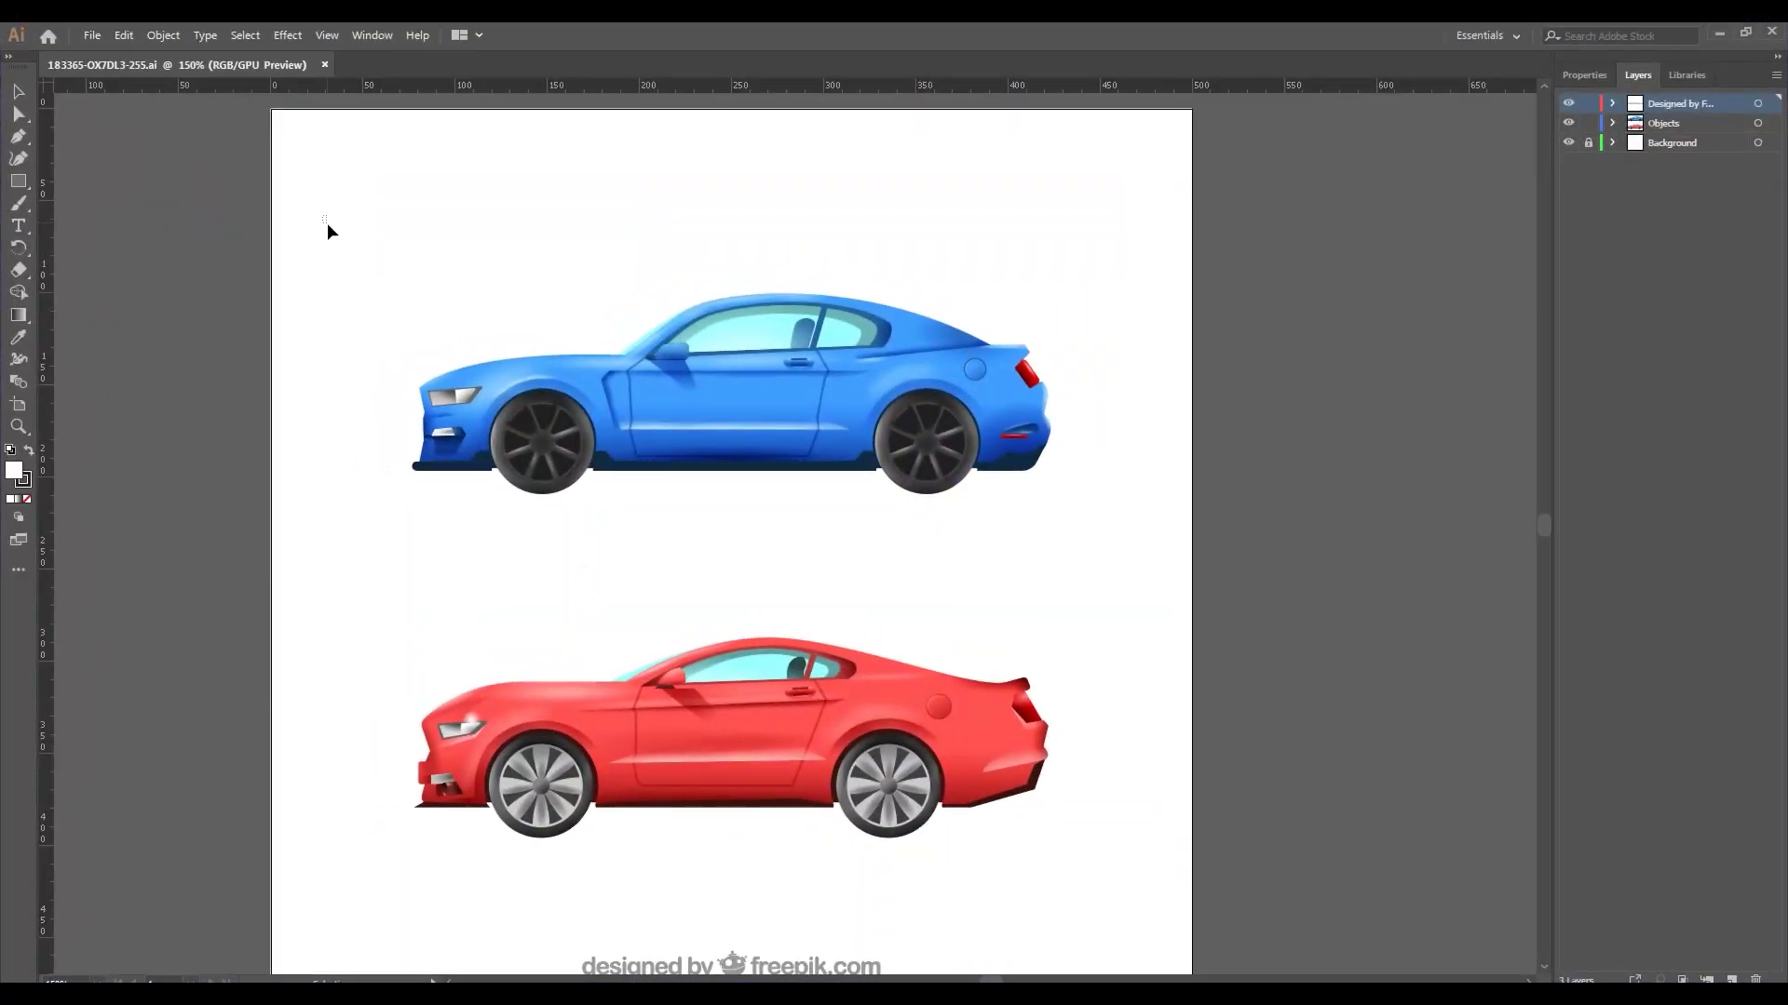
Marquee-select the entire blue car artwork on the Illustrator artboard
click(637, 408)
click(413, 344)
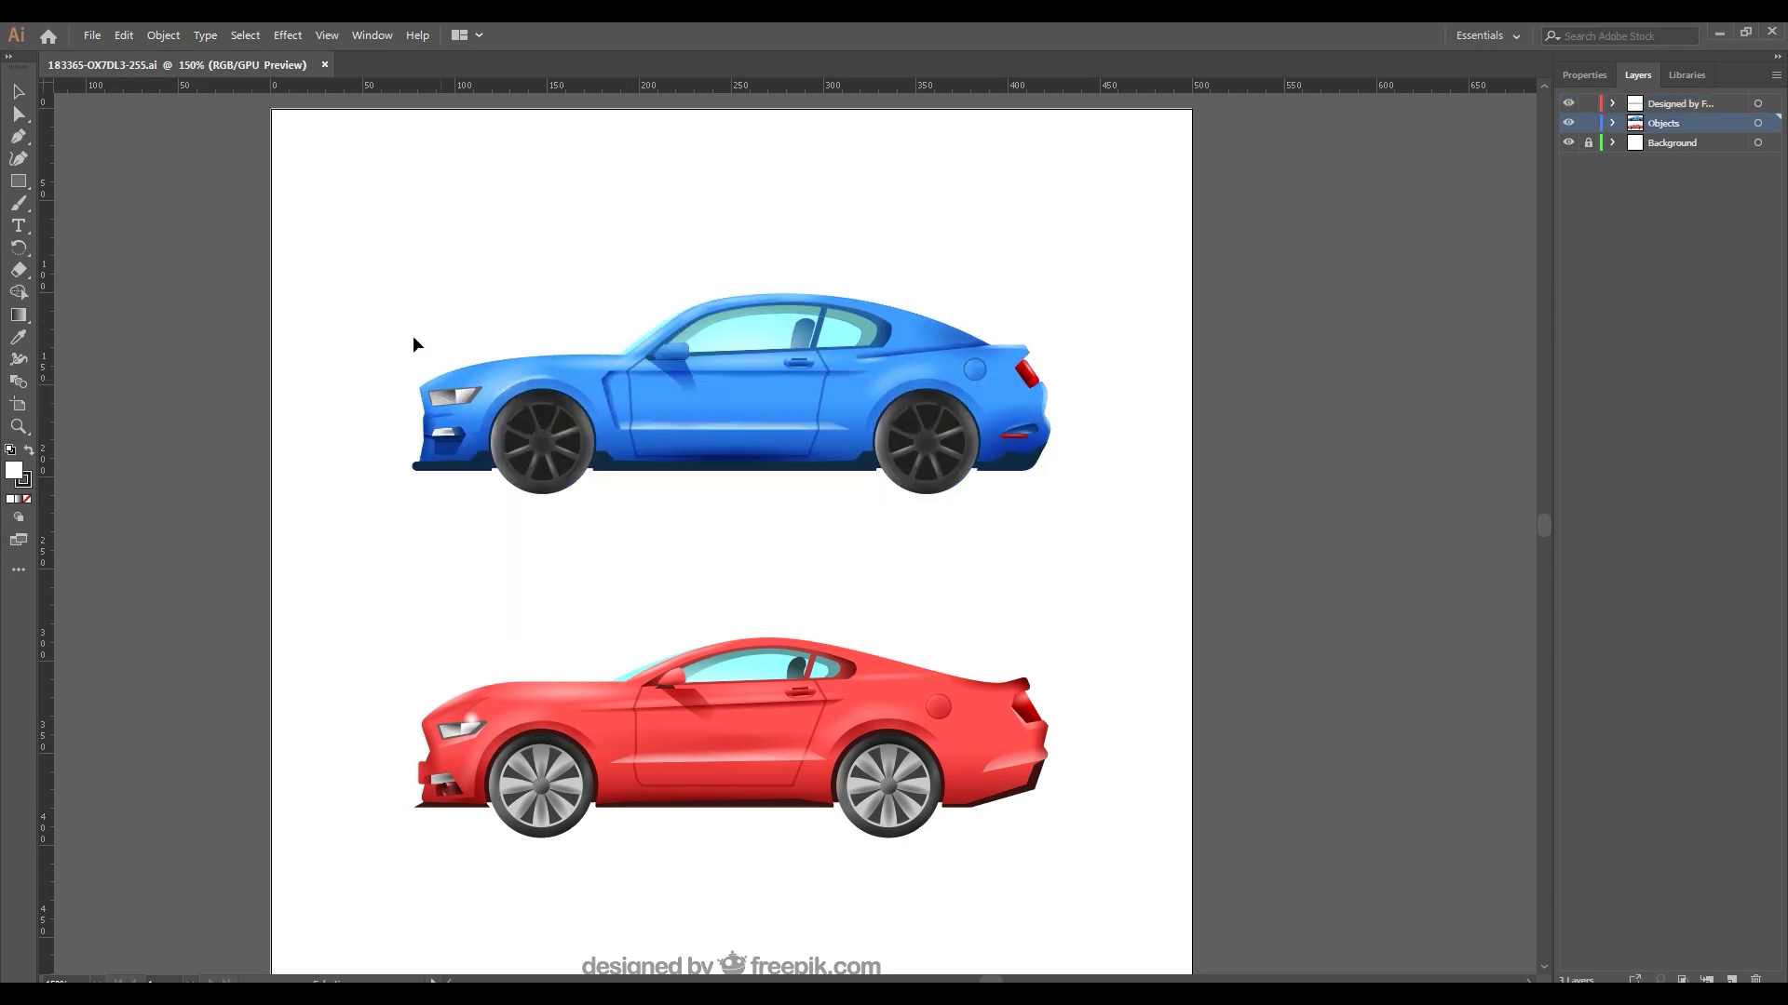
drag(1034, 529, 1115, 527)
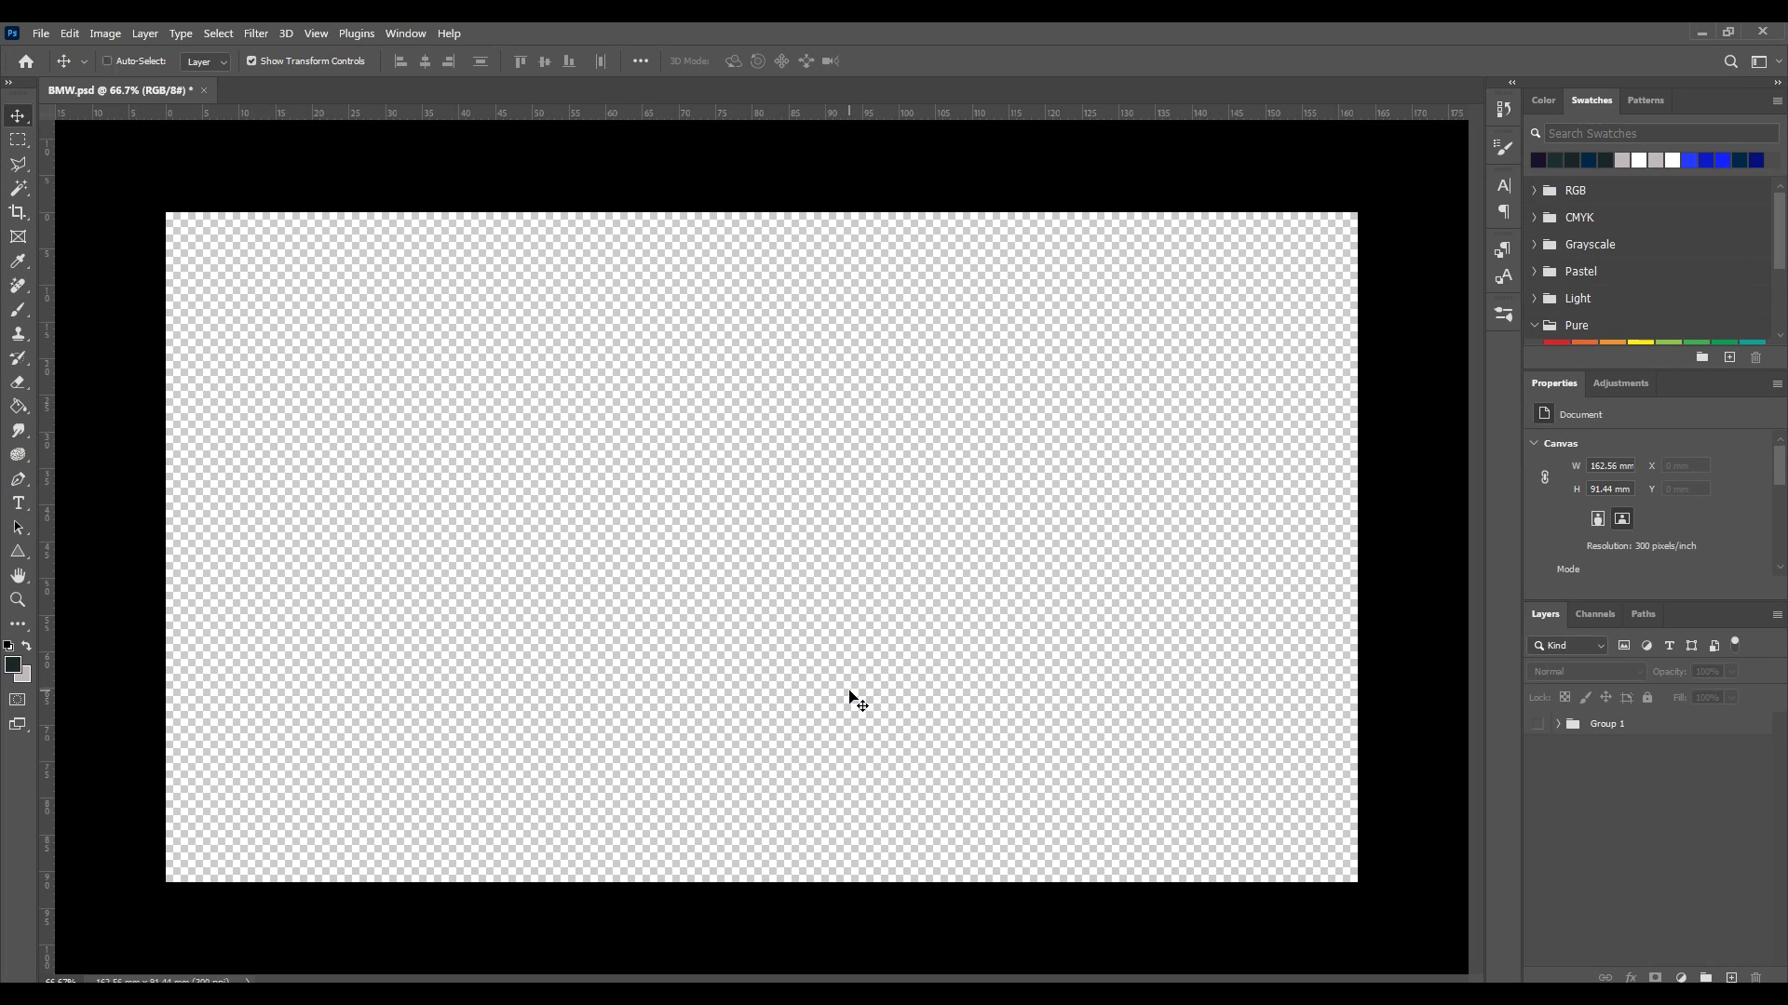
Paste the car into Photoshop as separate layers and select its window glass shape
key(ctrl+v)
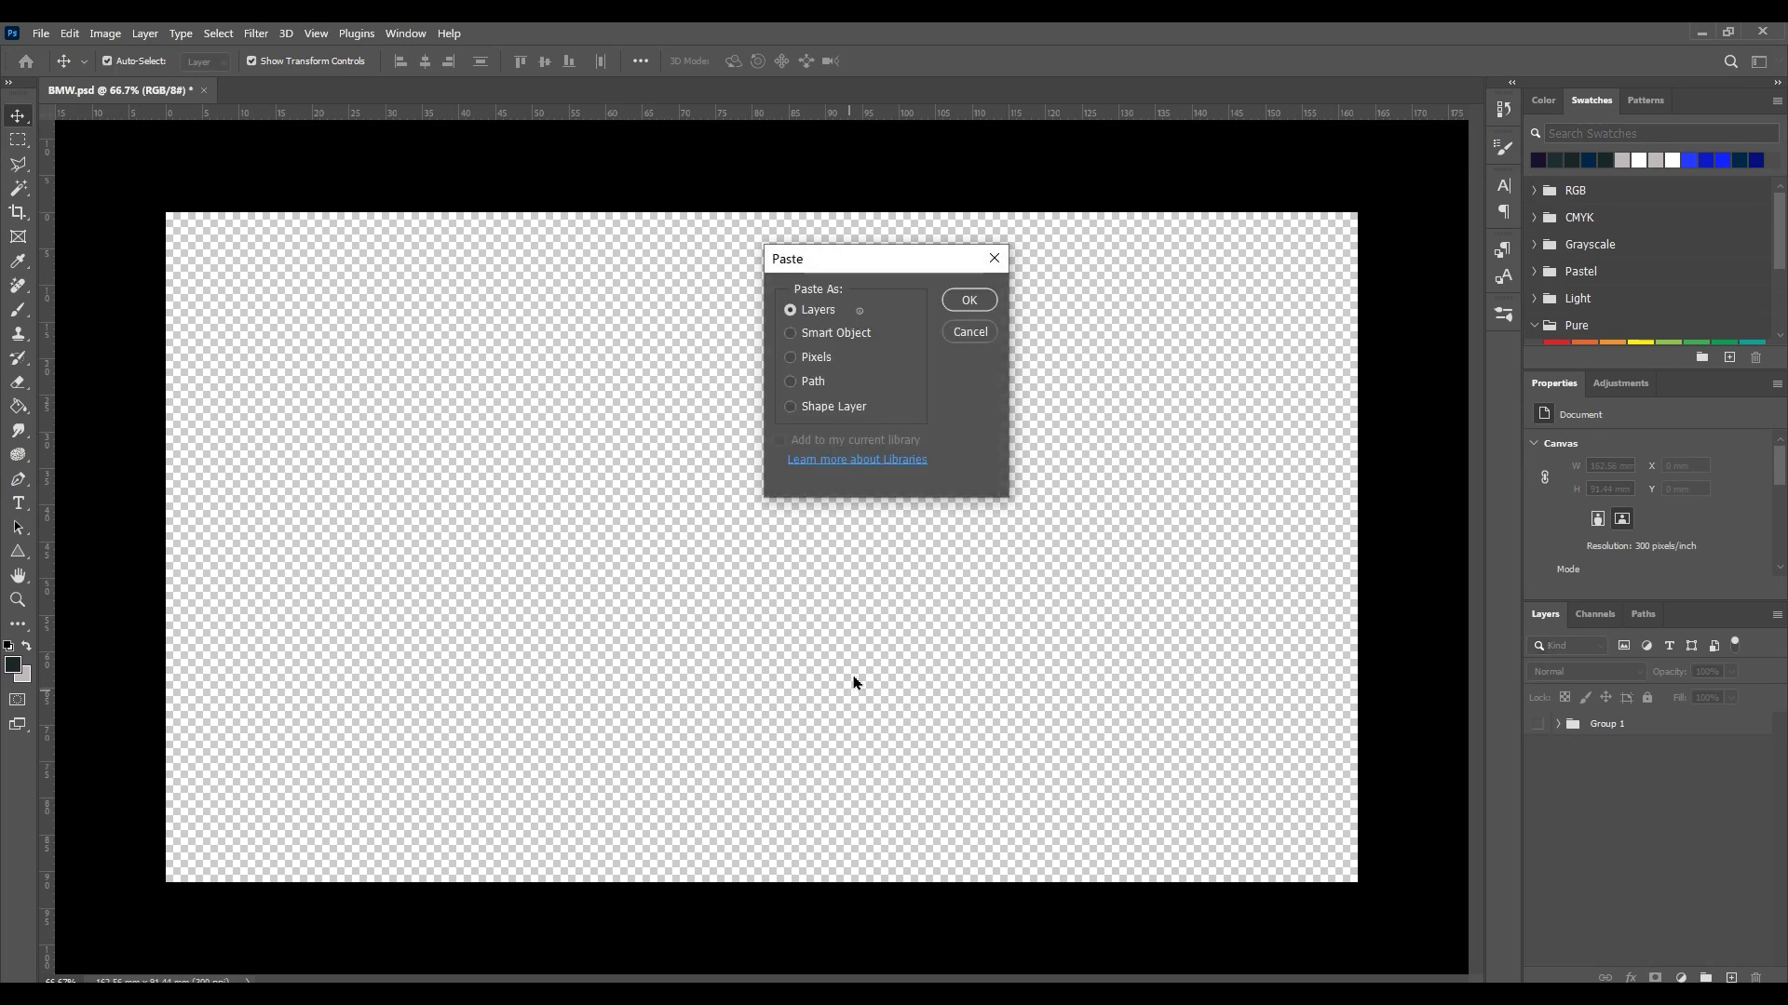
click(968, 300)
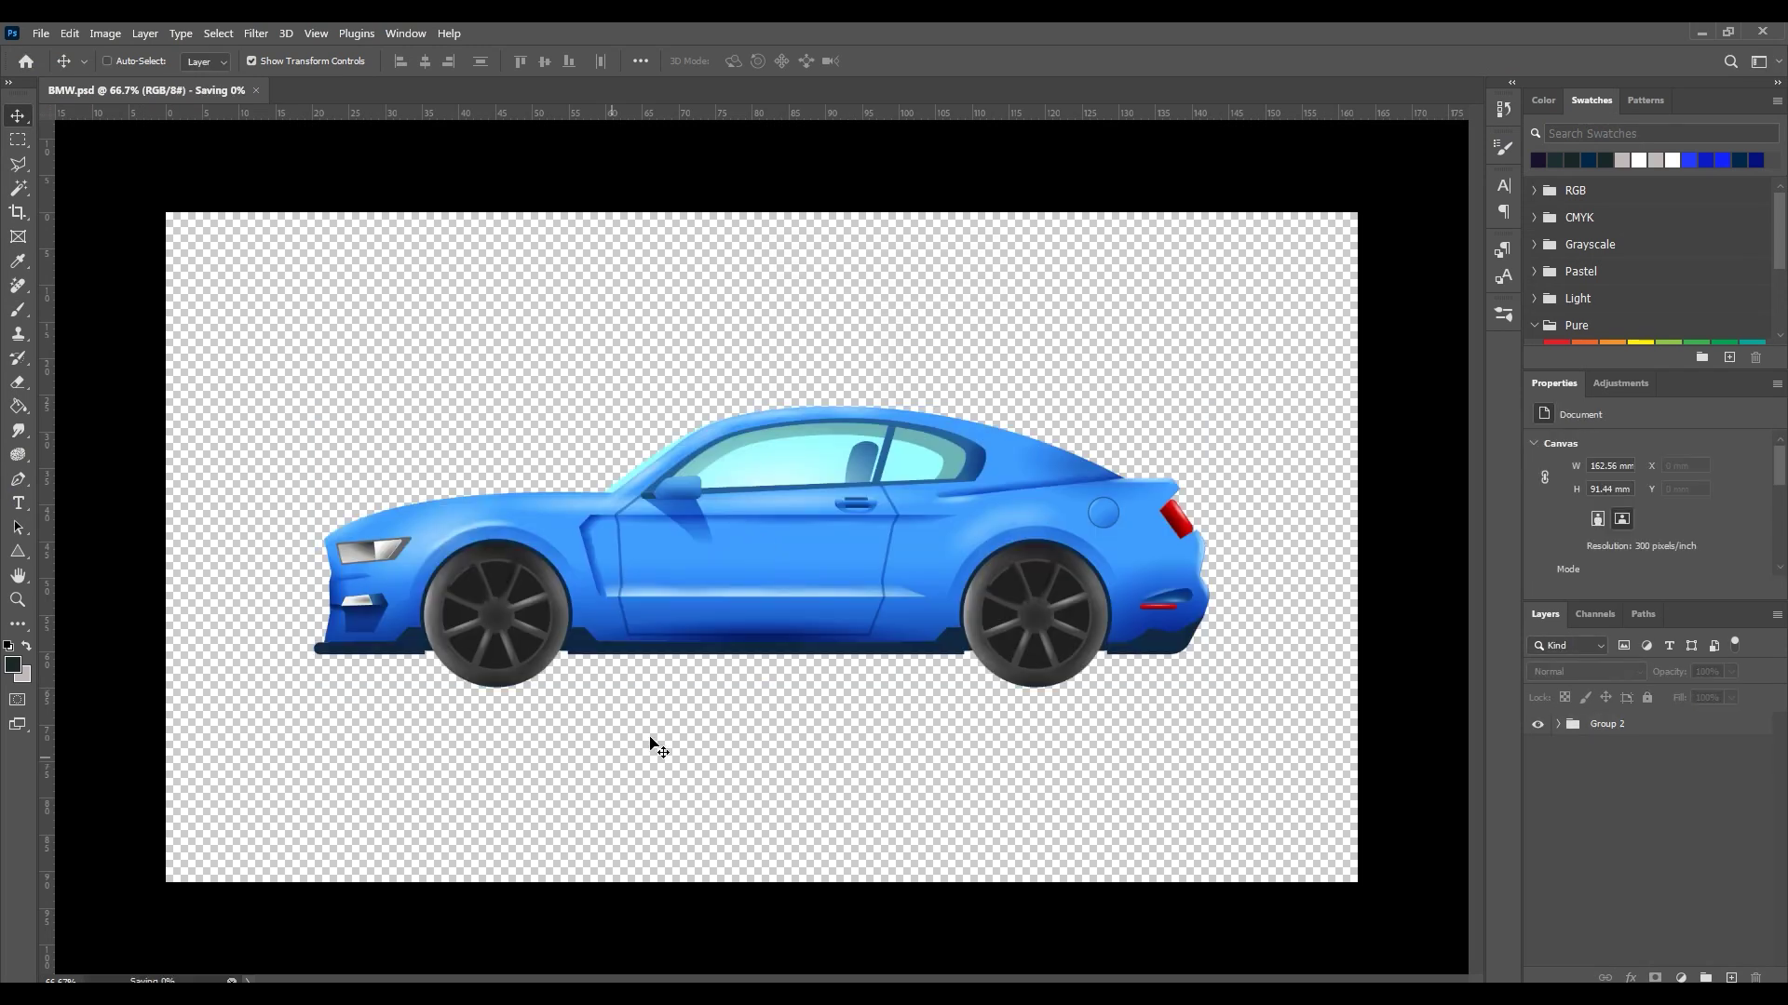
click(835, 484)
scroll(836, 484, up, 2)
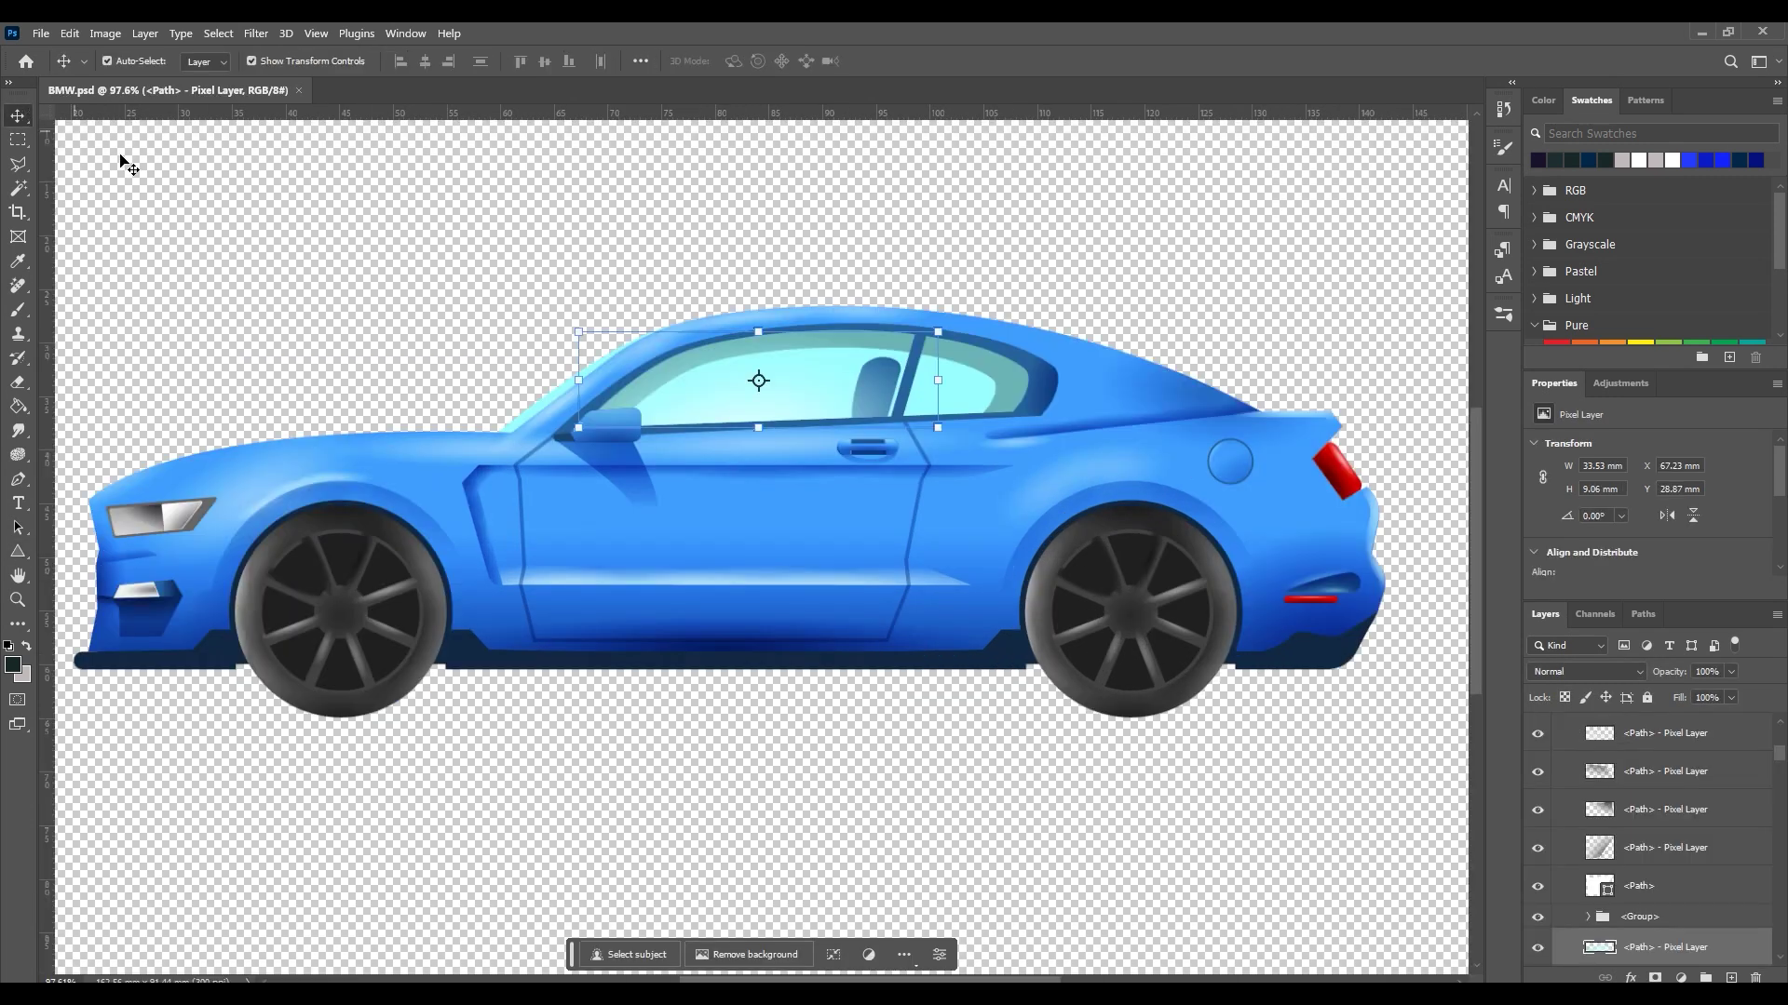
scroll(1576, 873, down, 1)
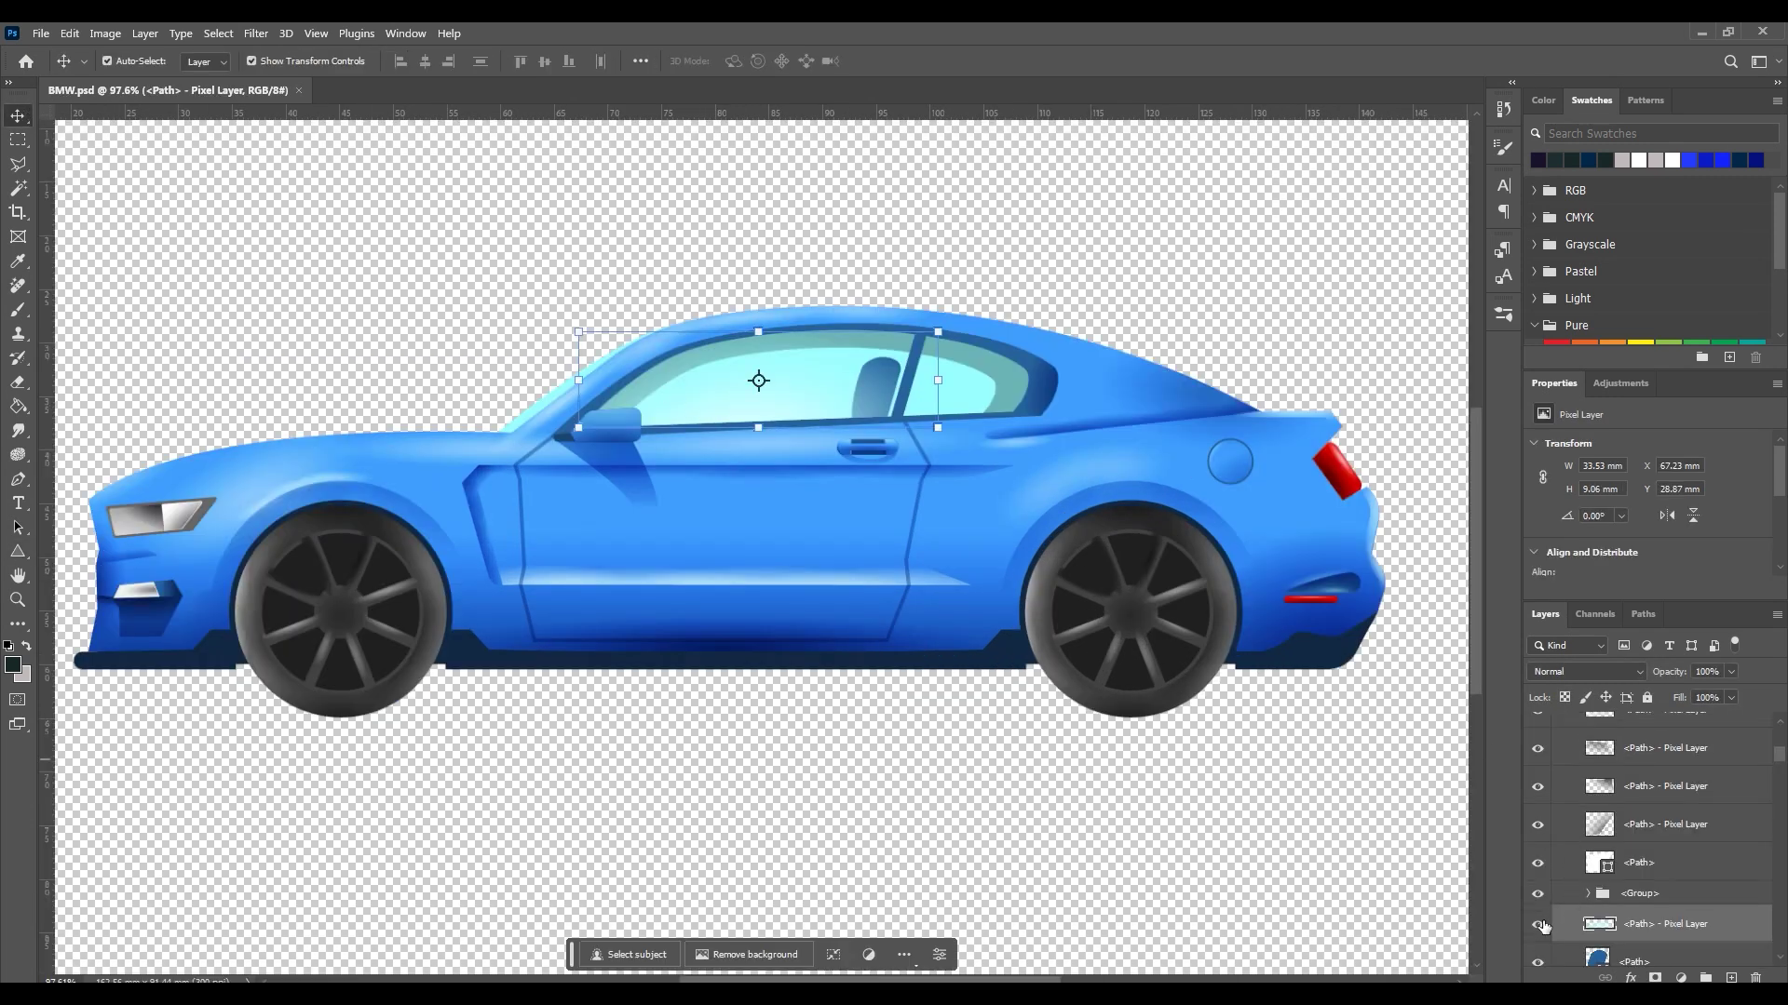
scroll(1544, 928, down, 2)
Darken the seat, window glass and front window fills with dark navy and teal
click(1590, 920)
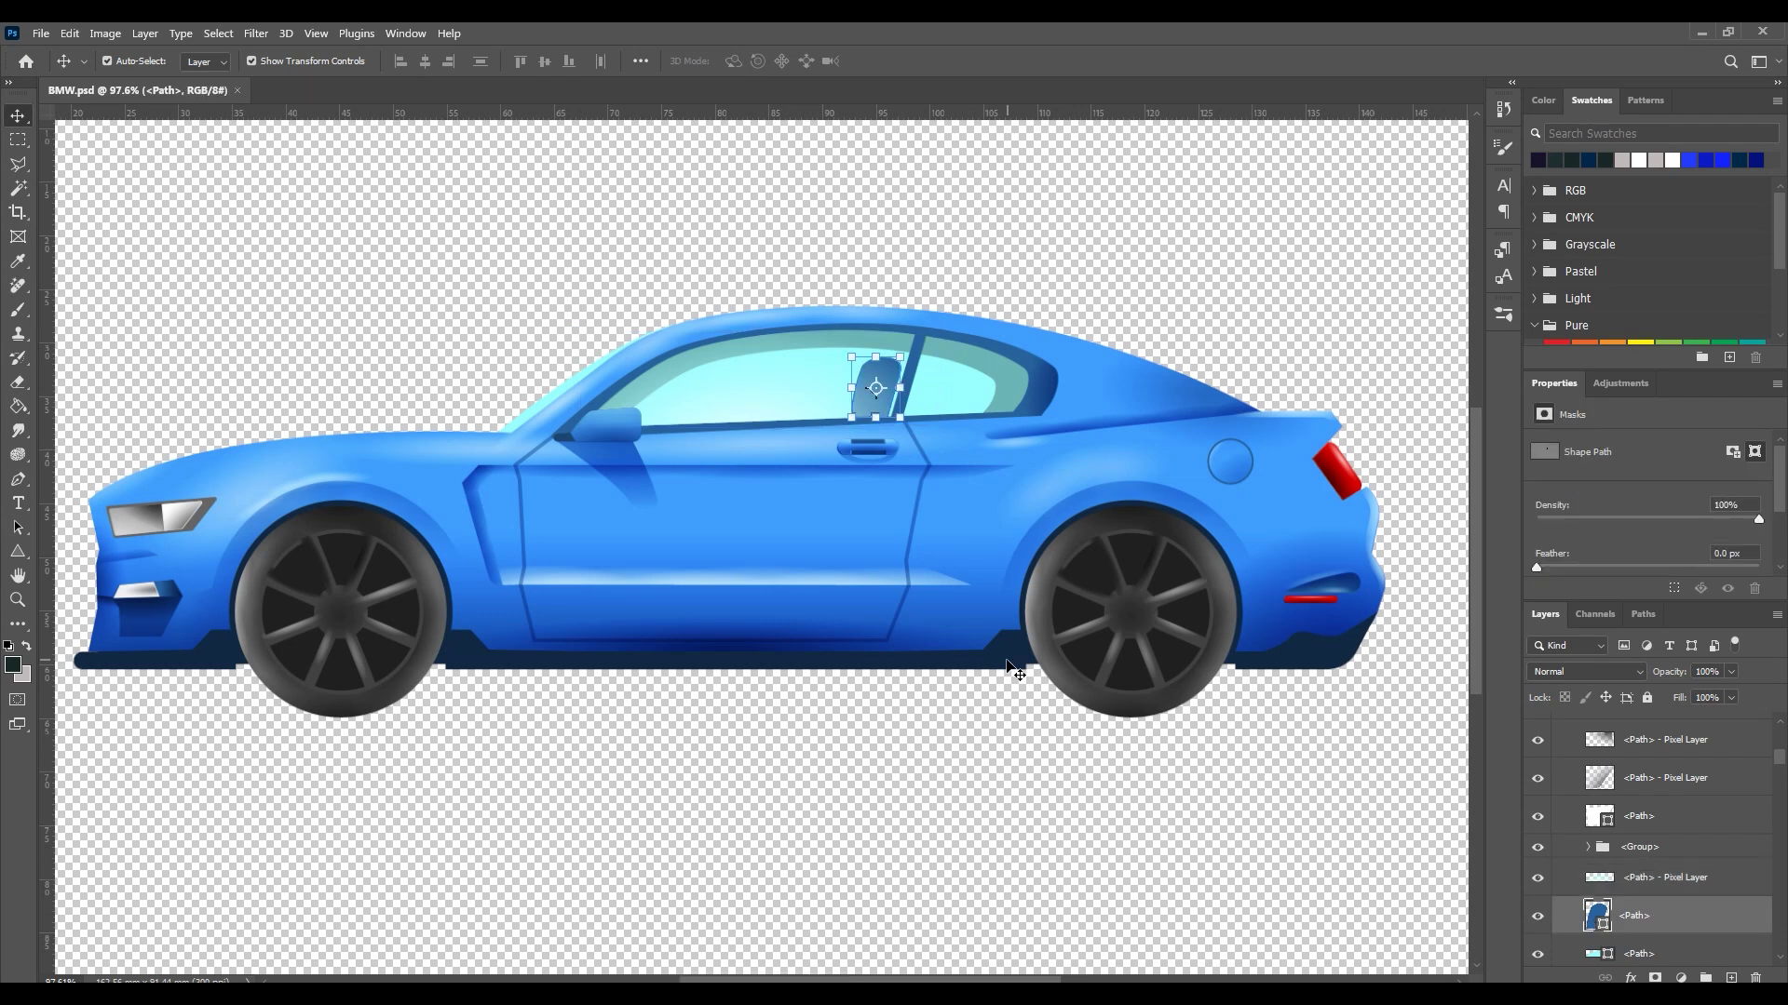
key(u)
click(200, 62)
key(alt+[)
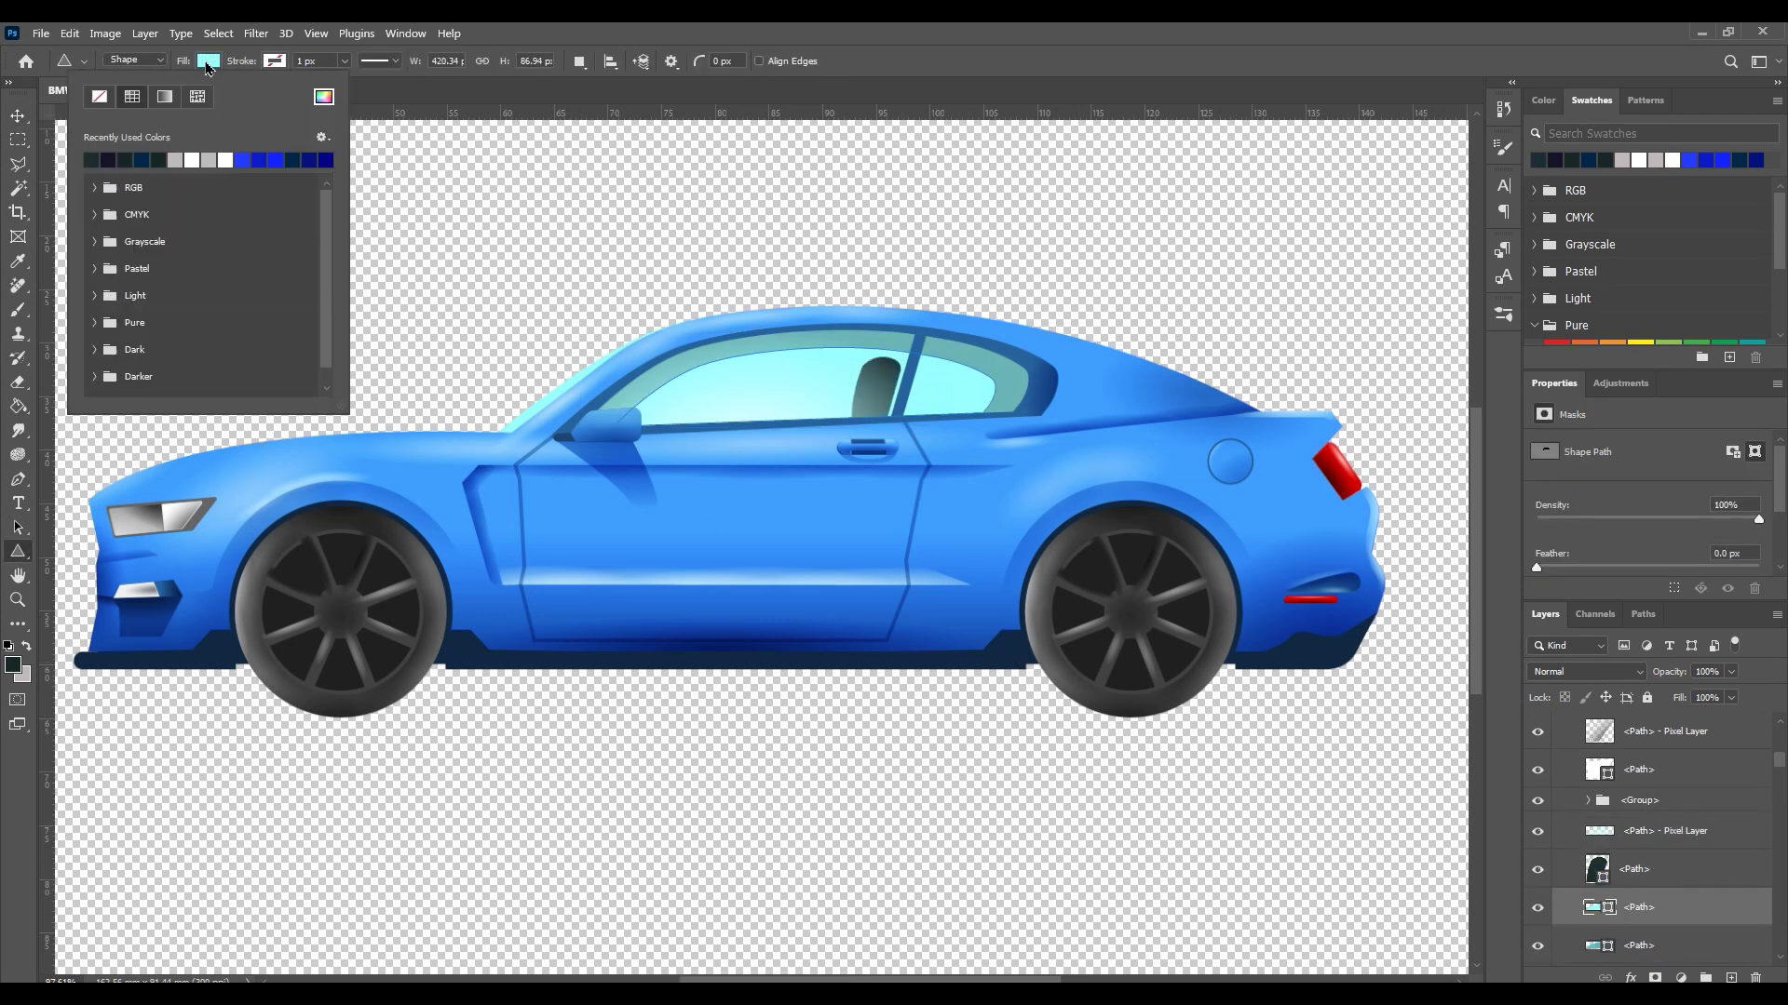
click(116, 159)
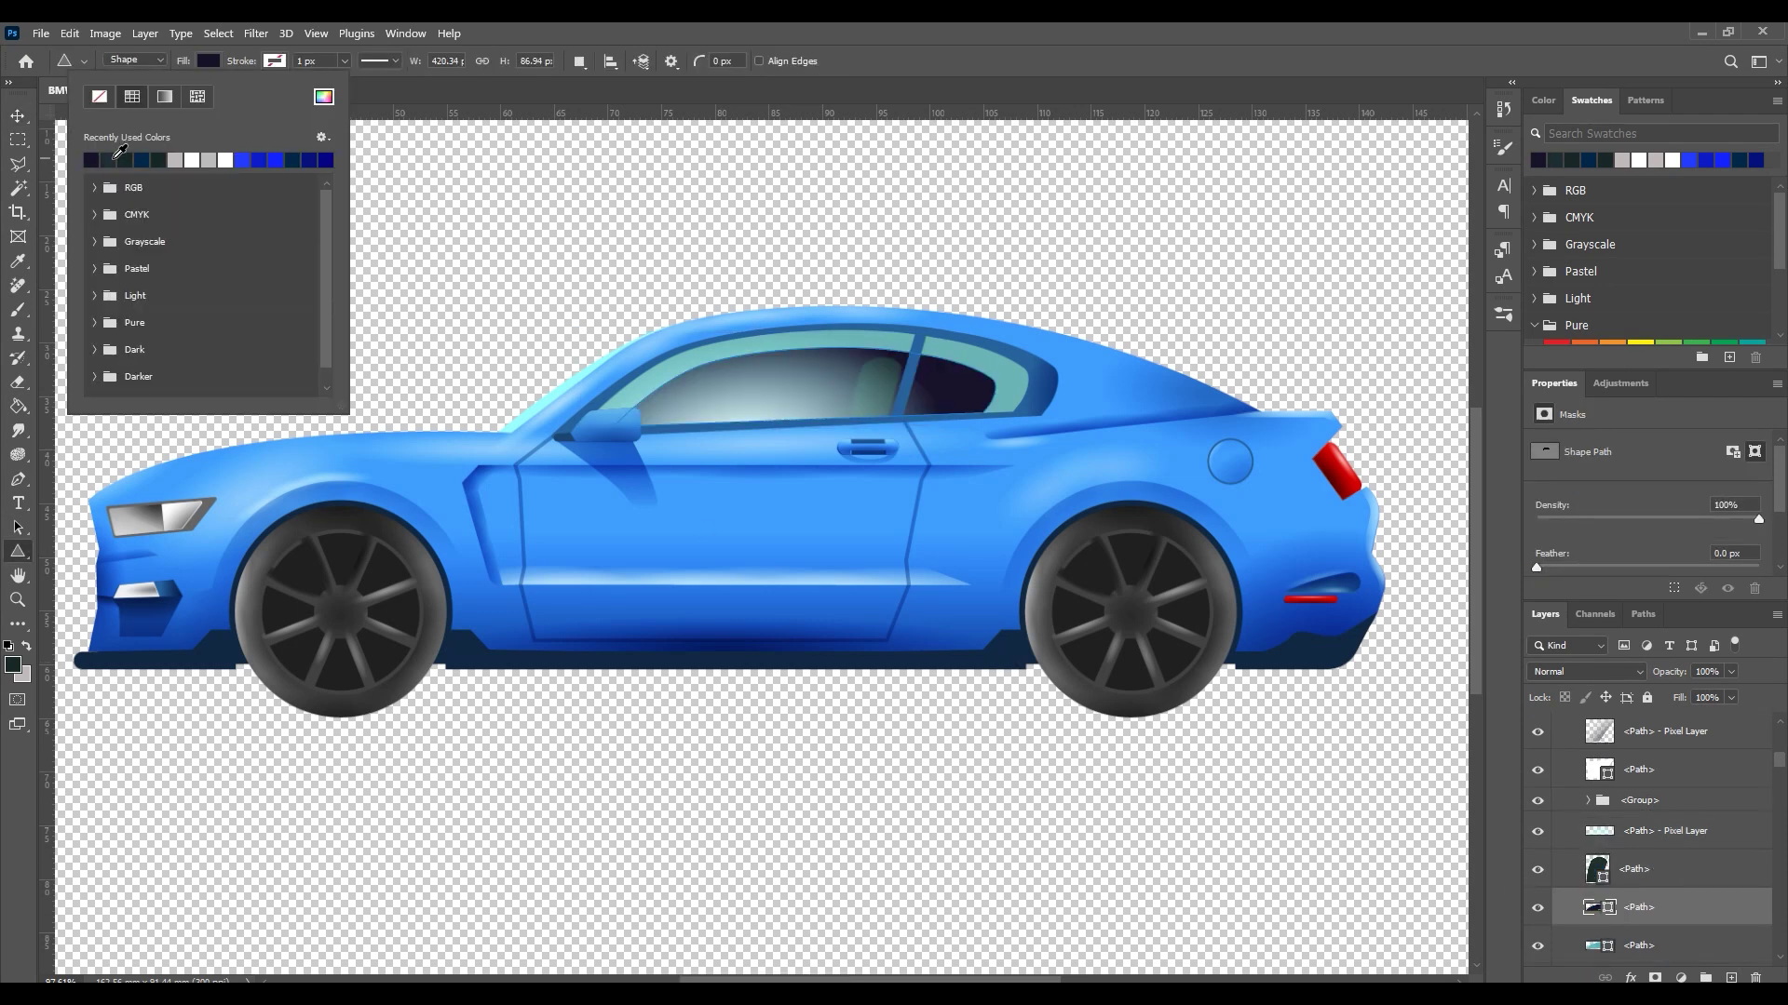
click(157, 158)
key(alt+[)
click(163, 154)
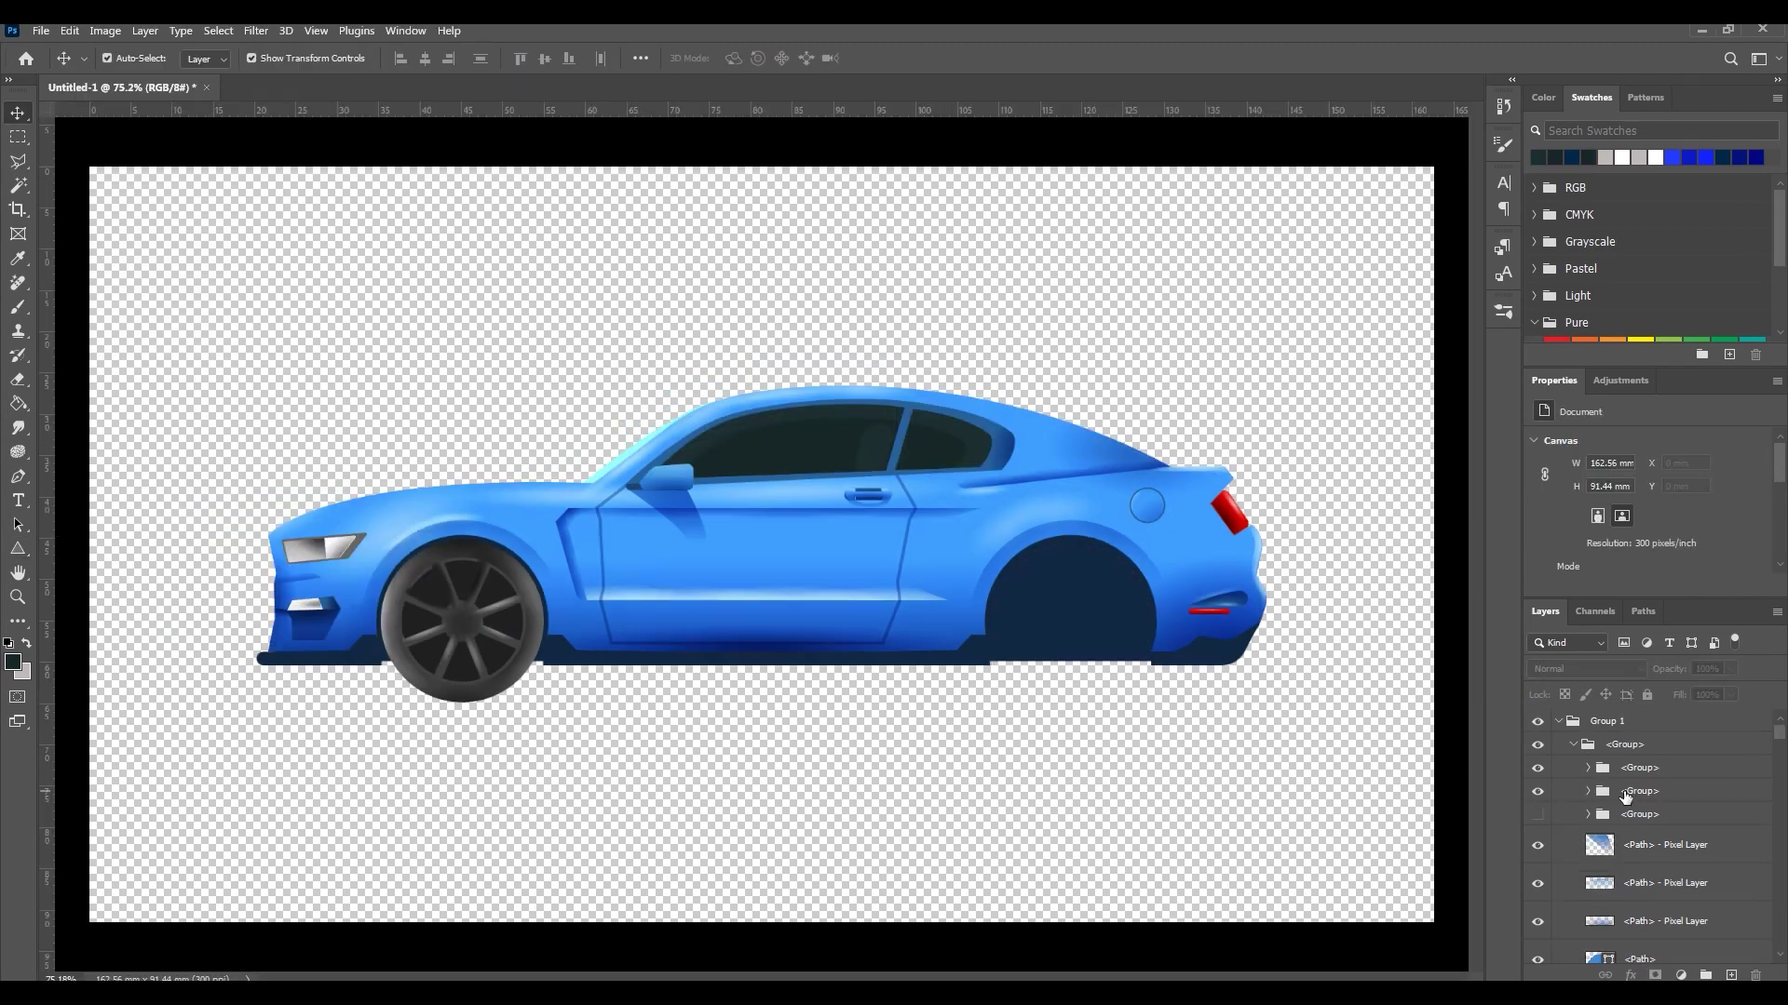
Convert the front wheel group to a Smart Object and export it as a PNG
click(1572, 793)
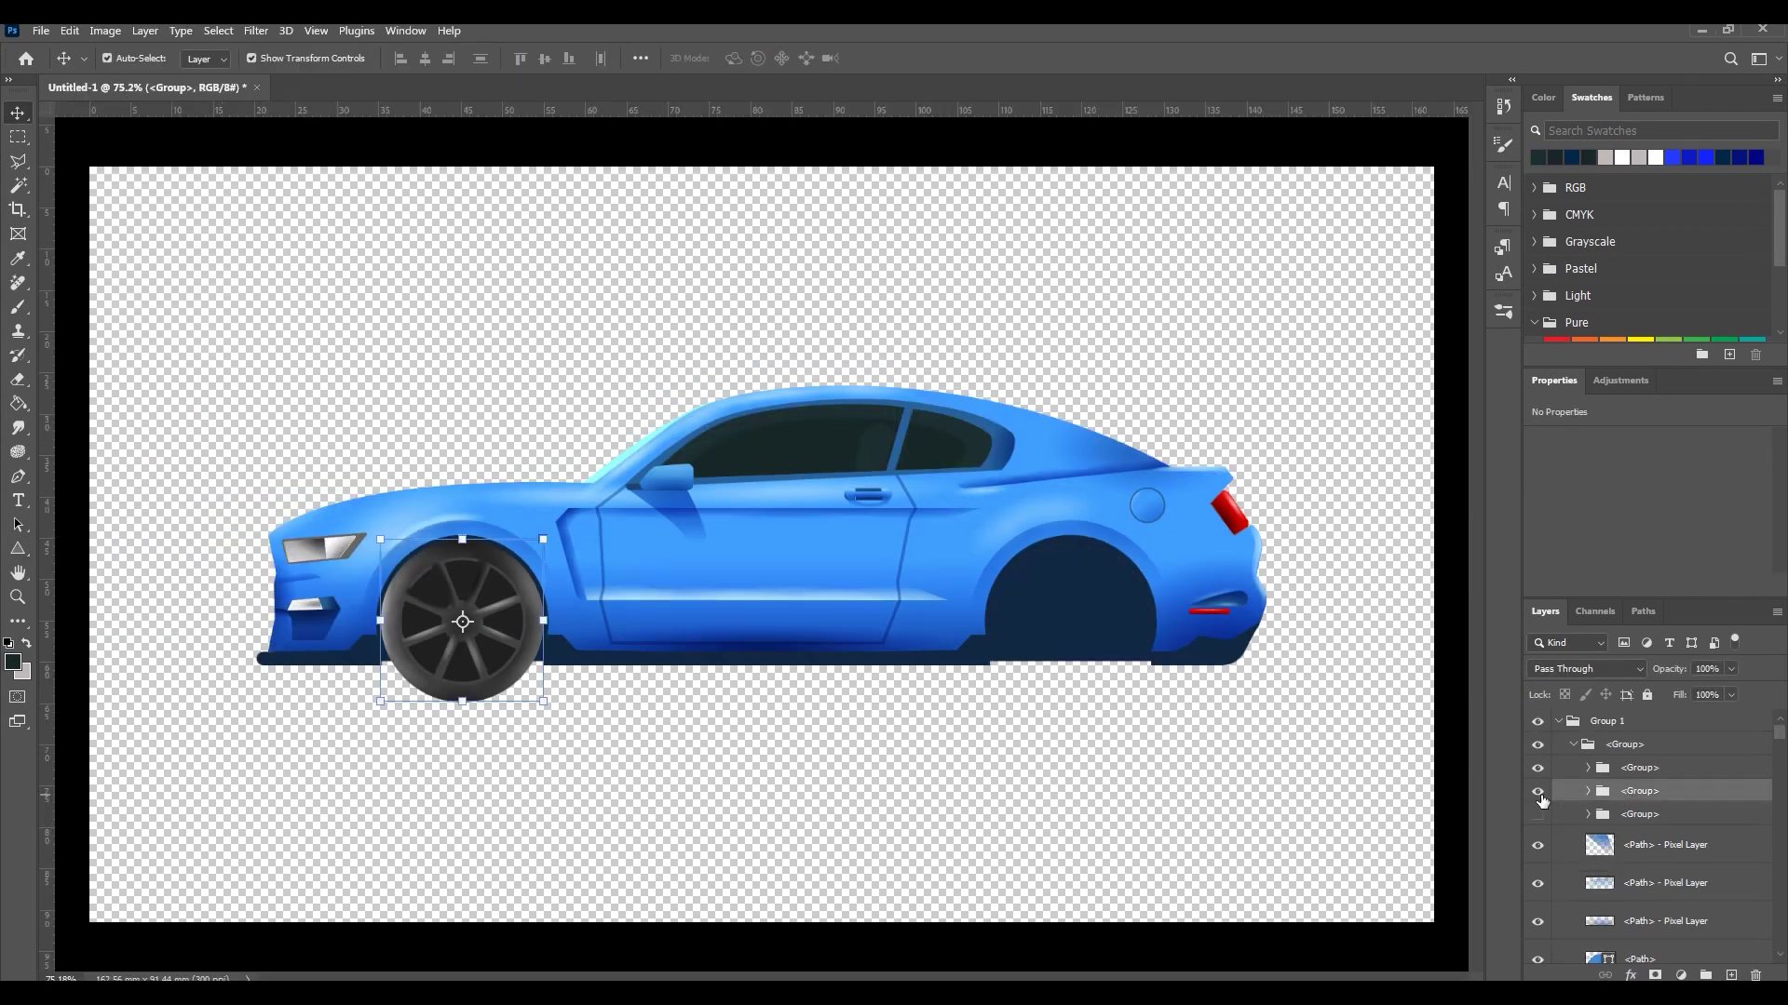
right_click(1673, 799)
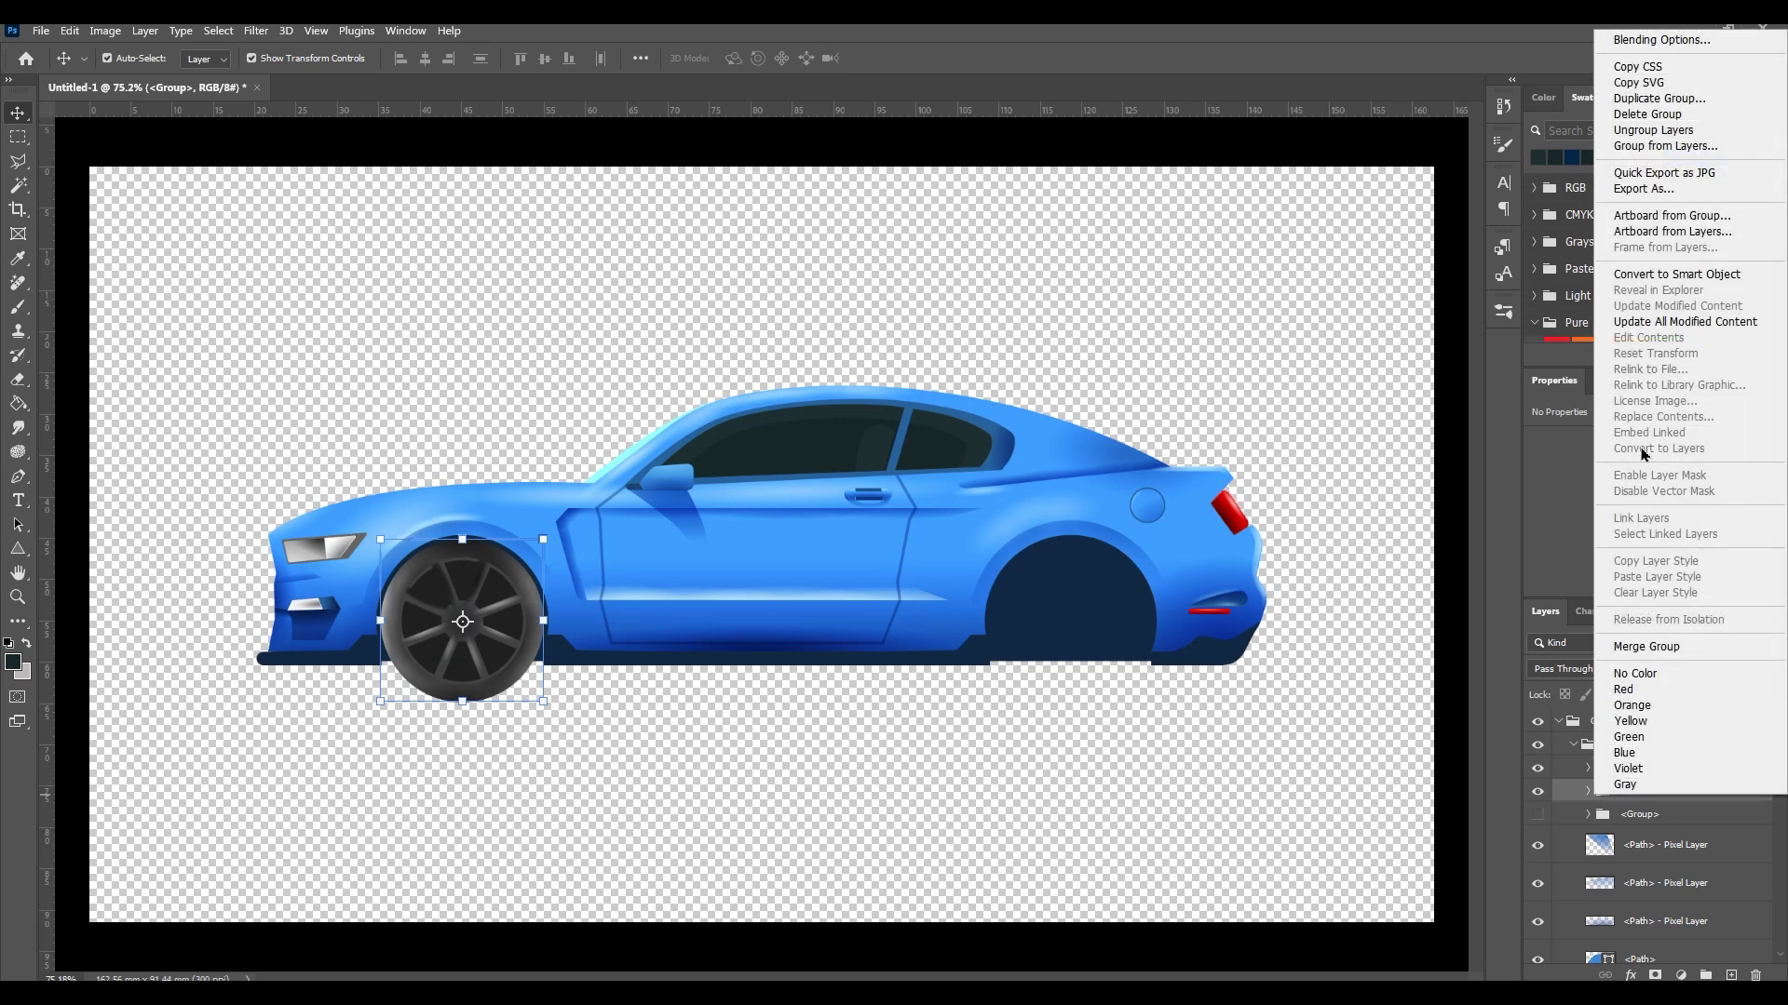
click(1682, 274)
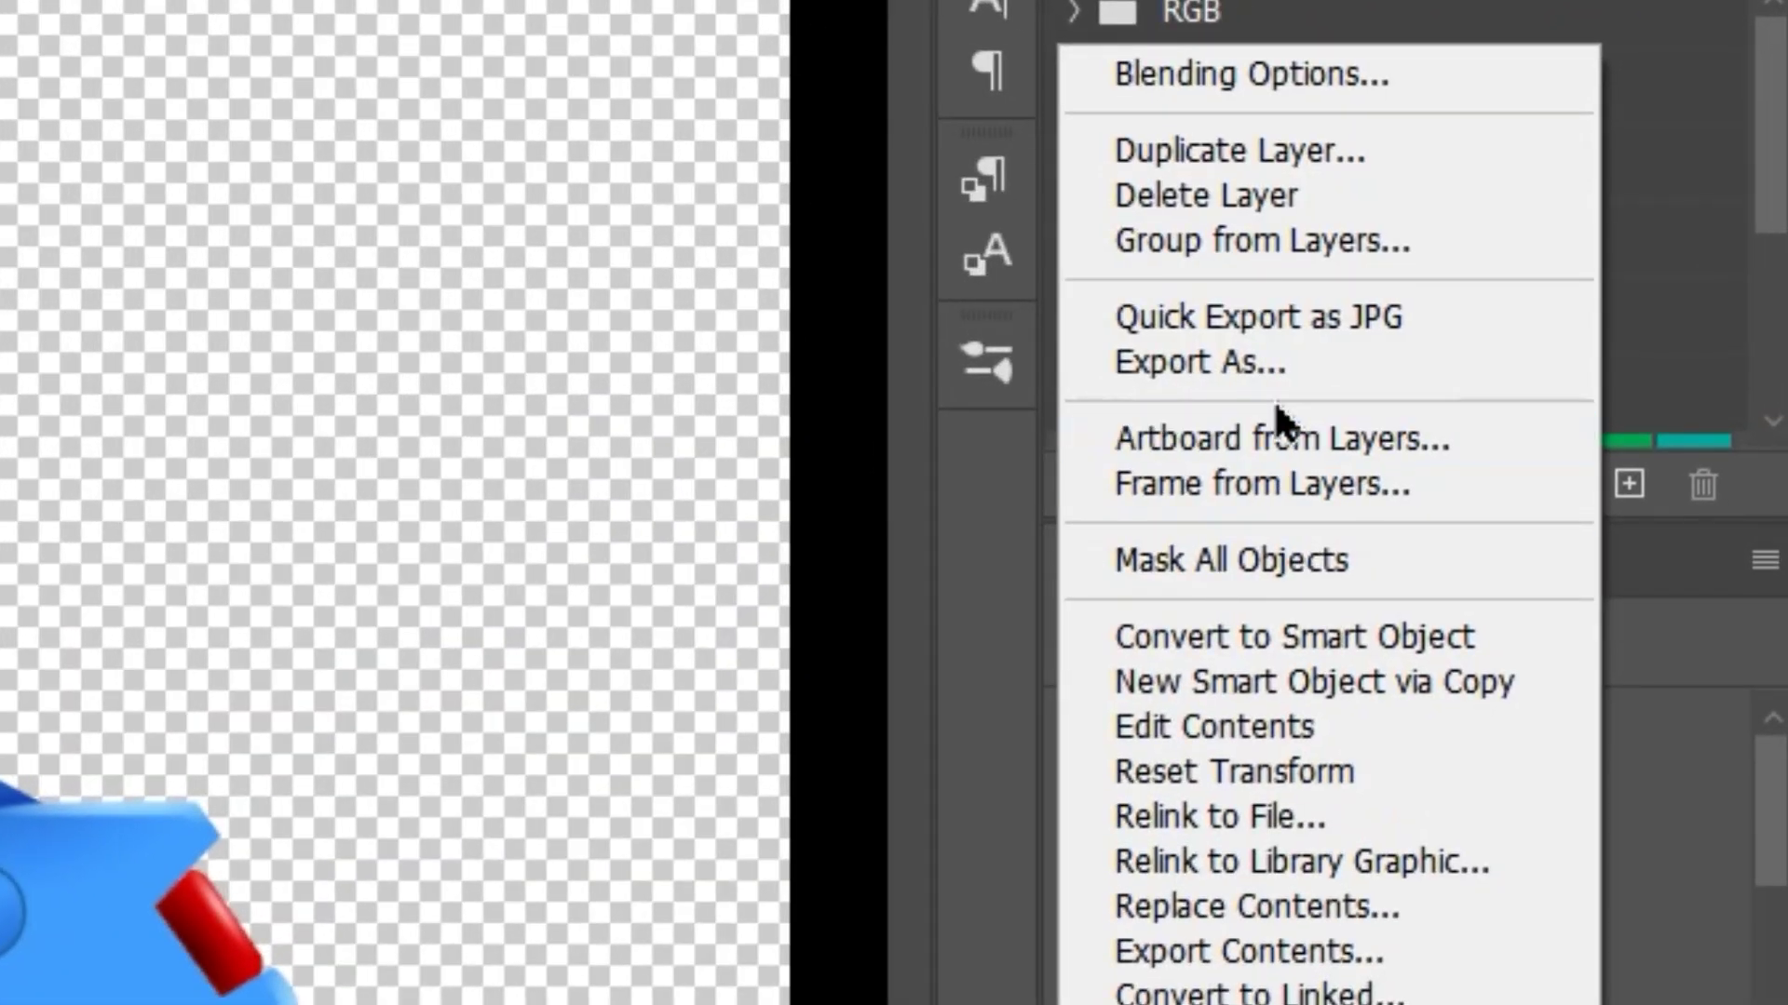
click(1272, 391)
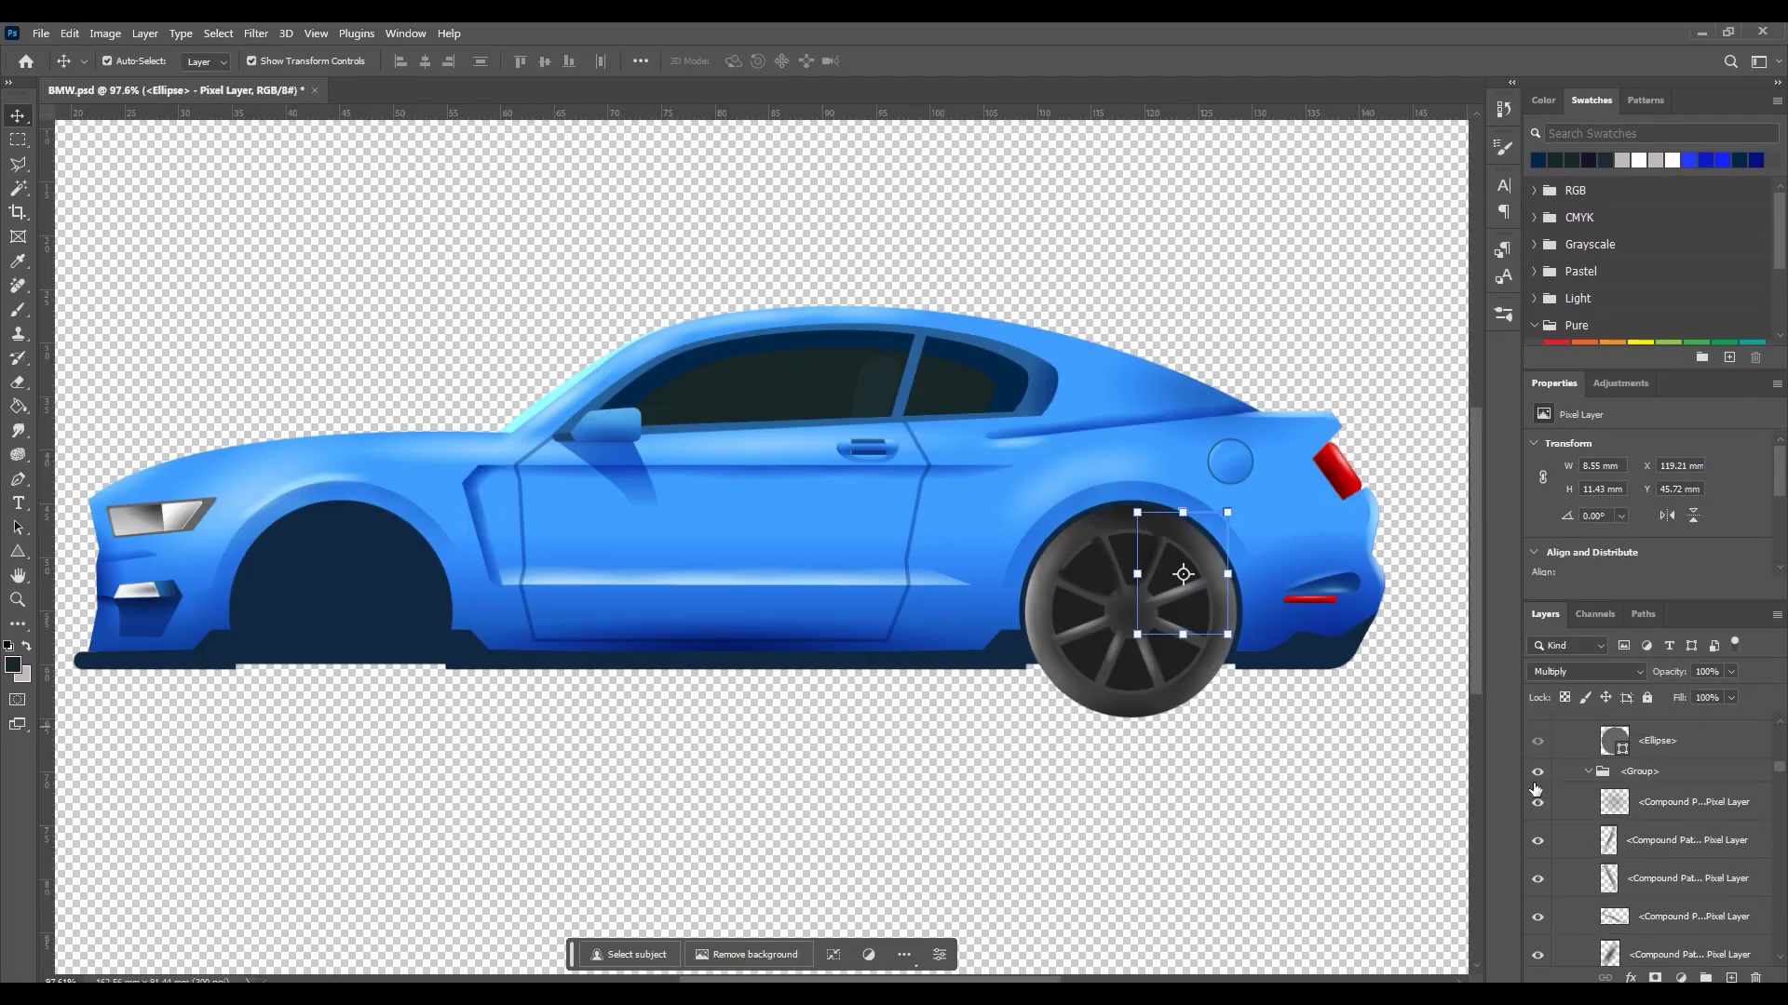
Hide the wheel layer and add a Hue/Saturation adjustment (Hue +153) to turn the car red
click(1537, 772)
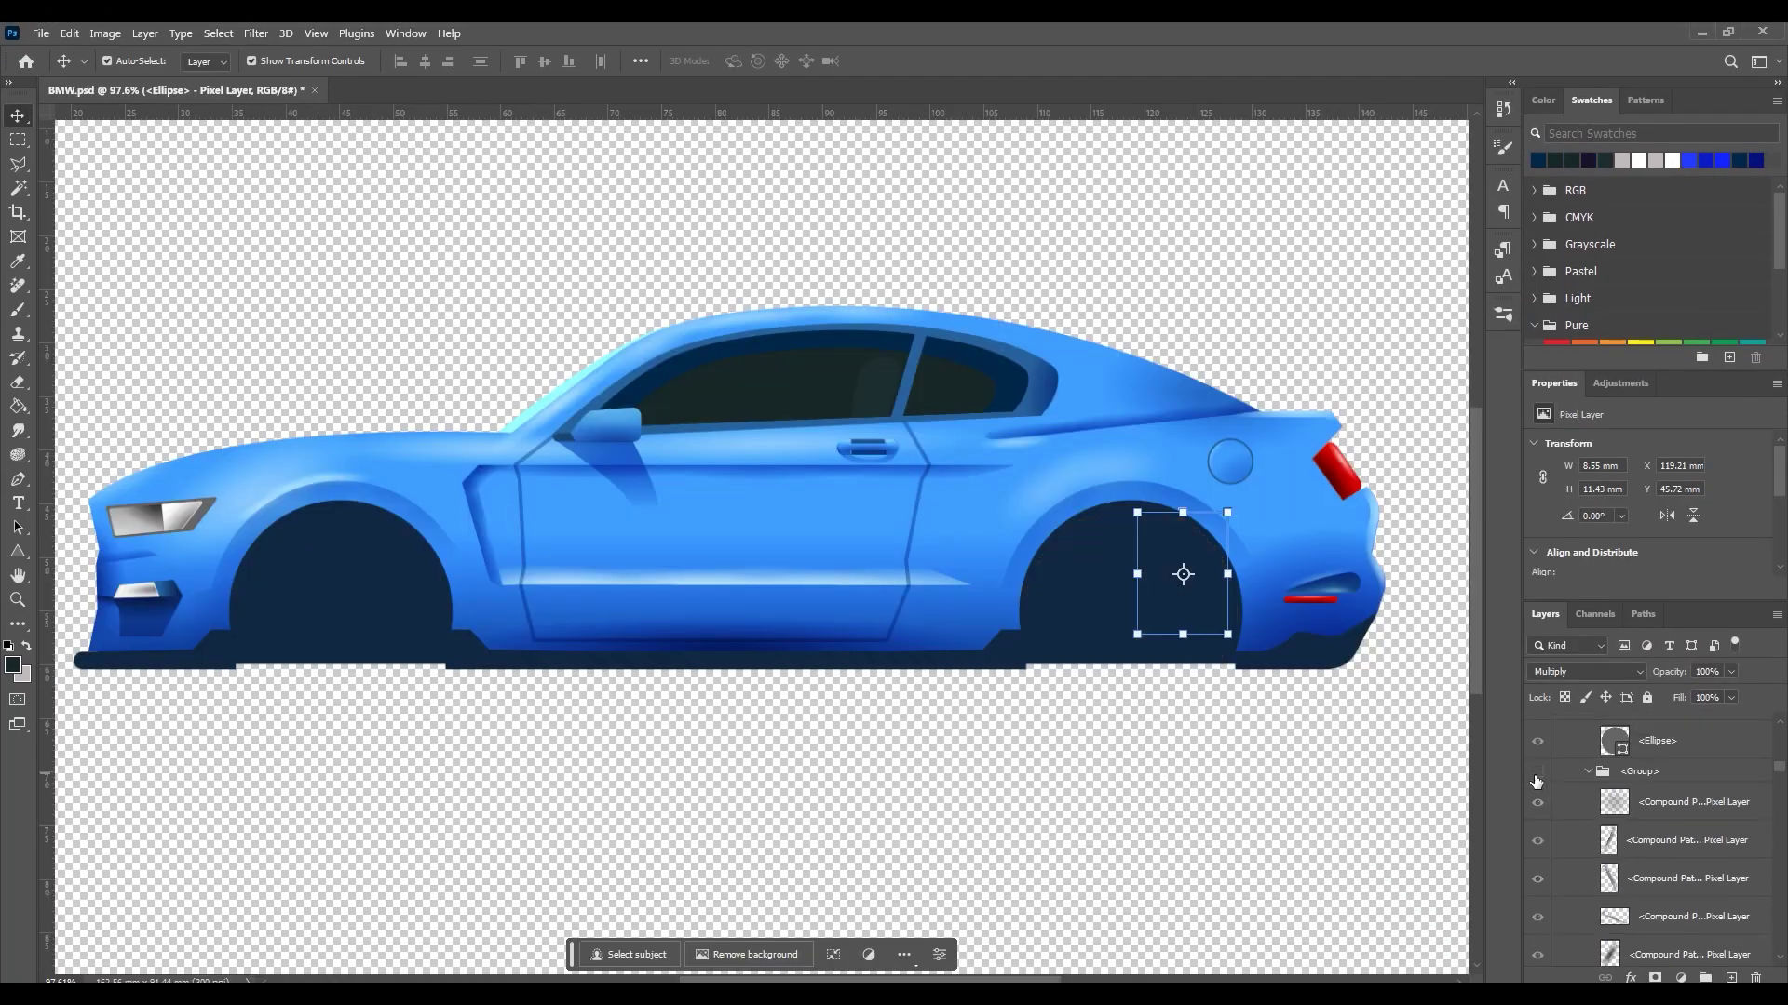
click(1331, 759)
key(ctrl+minus)
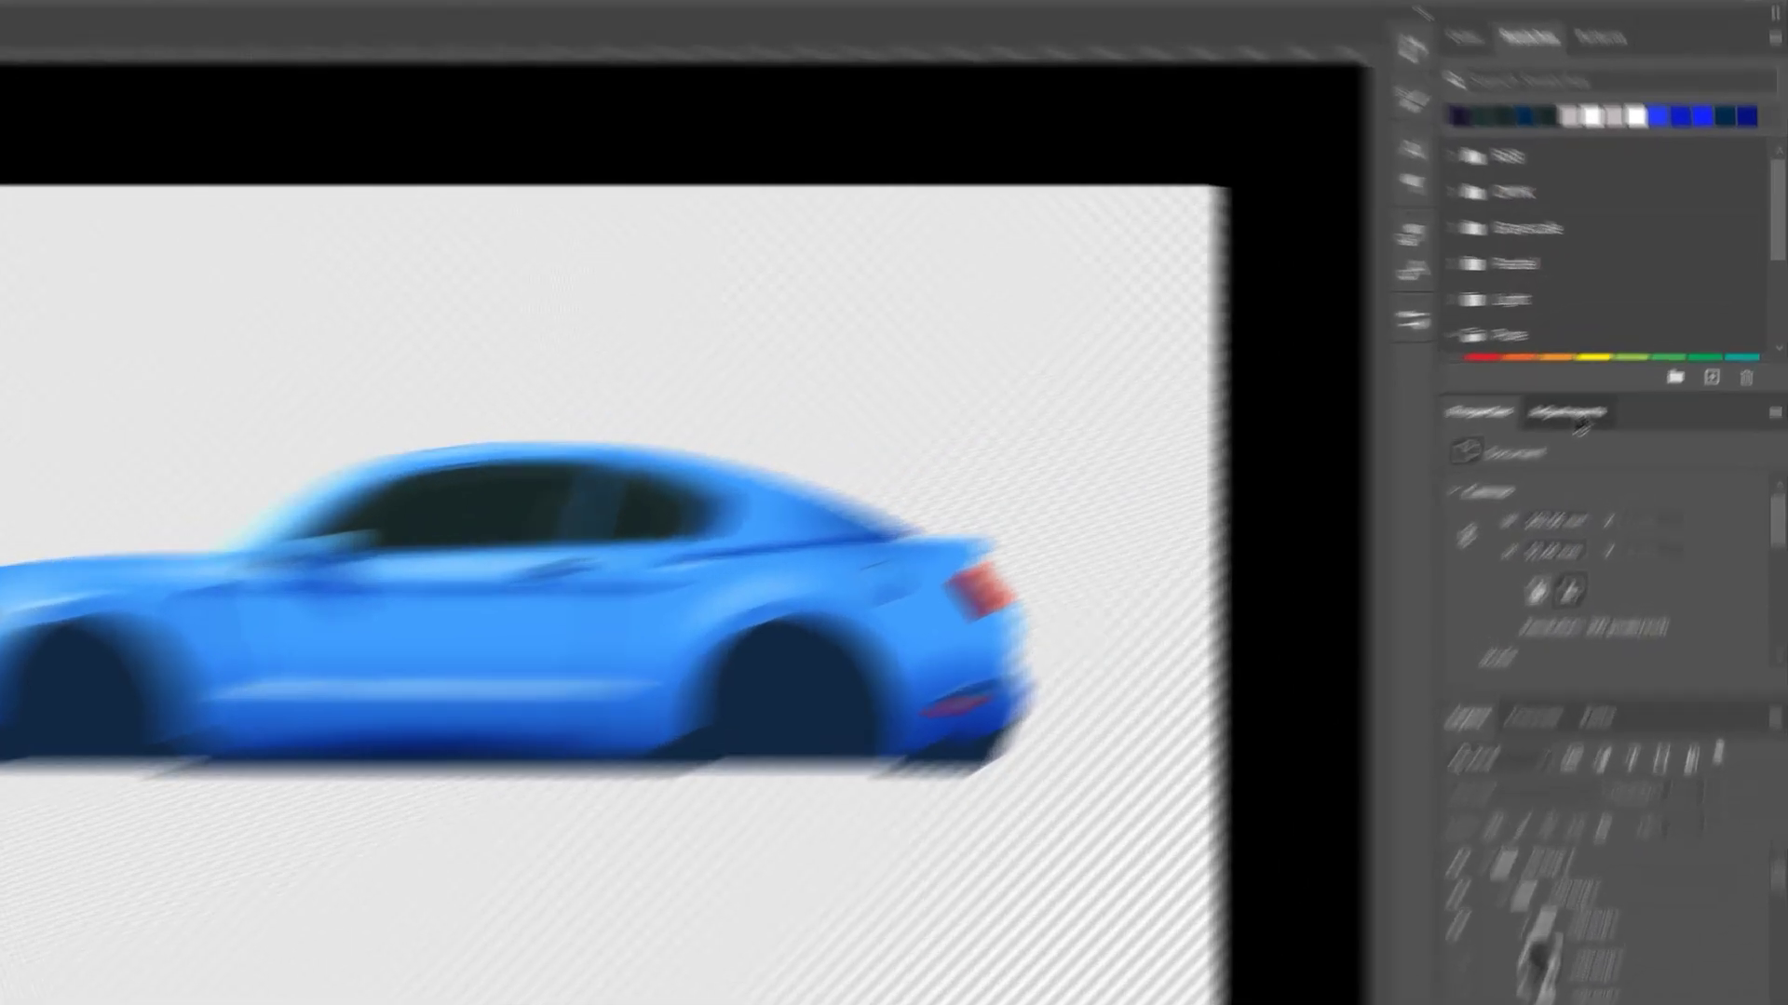
click(1620, 380)
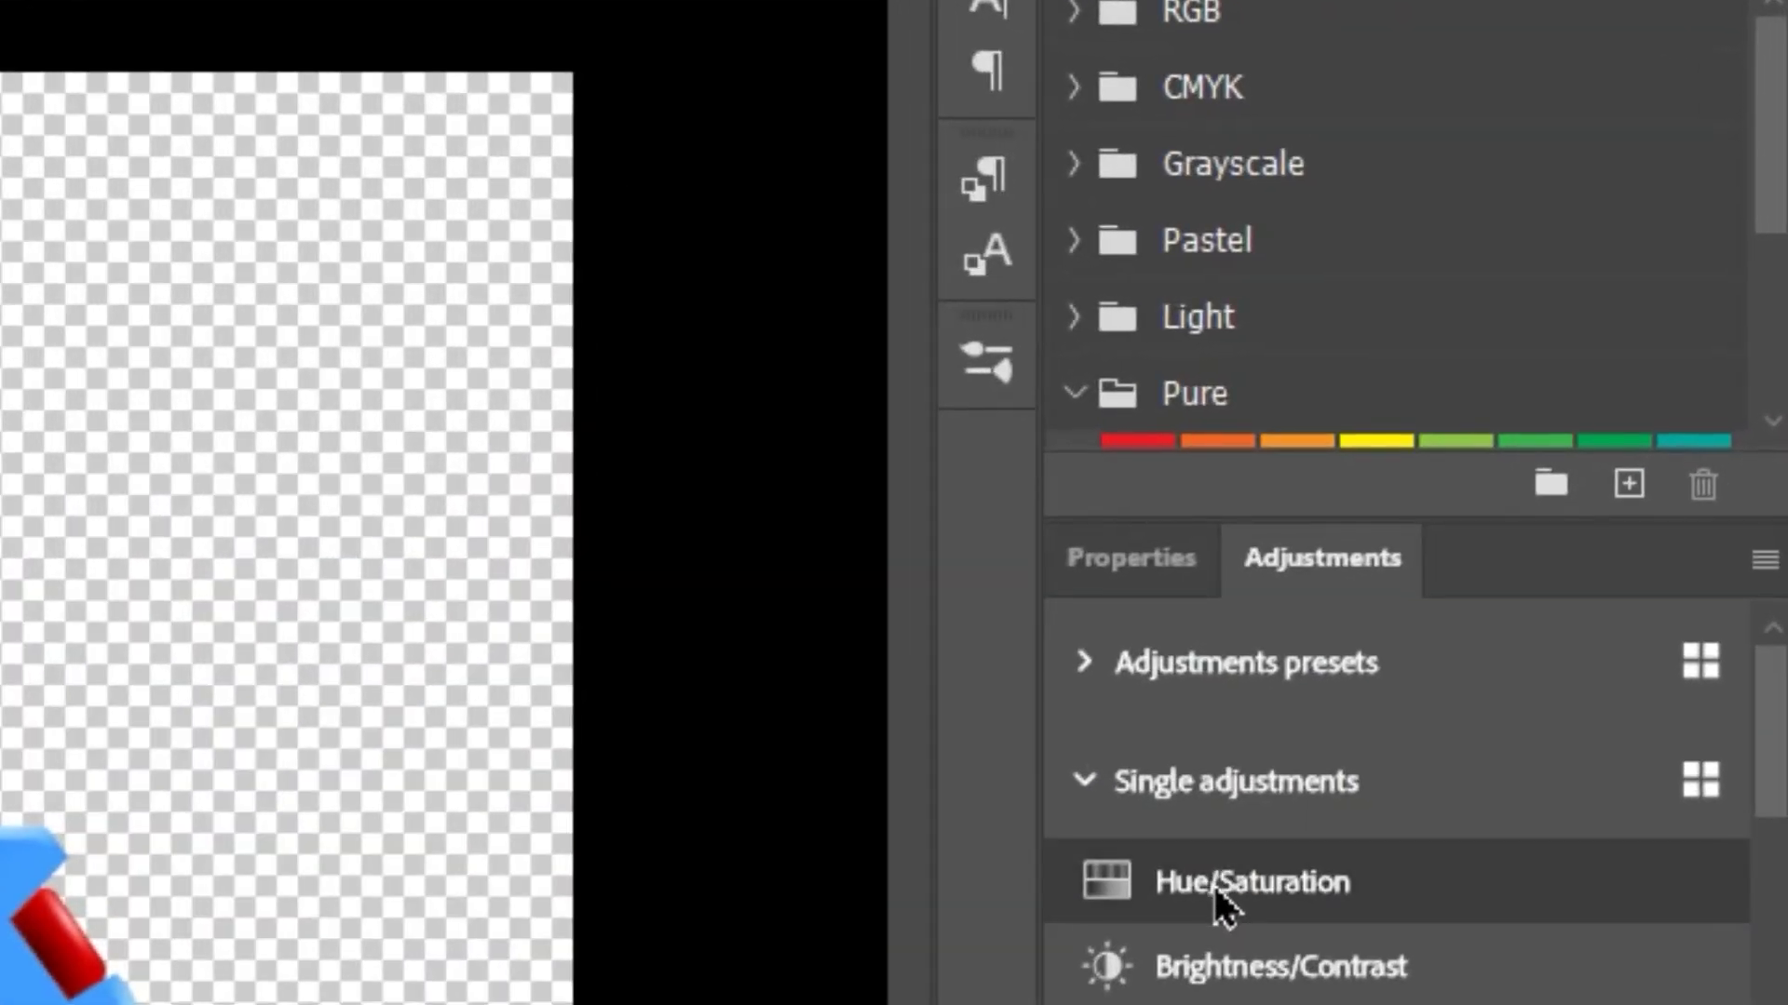
click(1217, 889)
drag(1647, 510, 1751, 519)
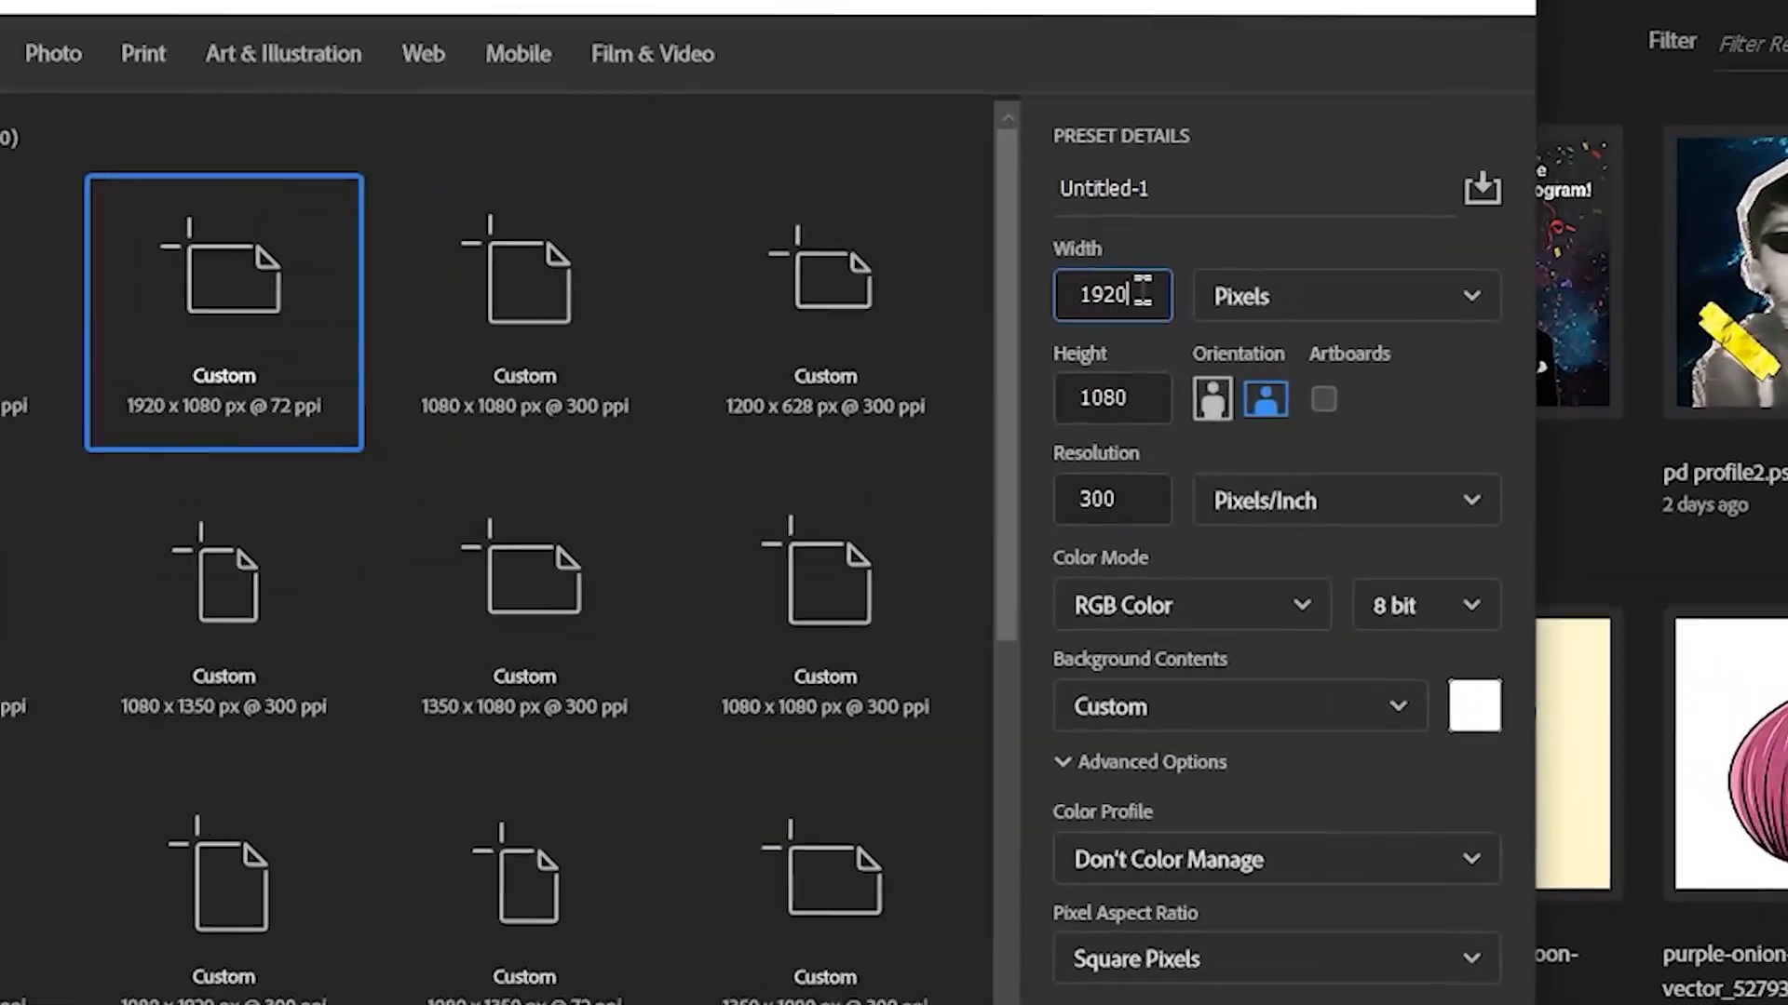
Create a new document with its width tripled to 5760 px
text(*3)
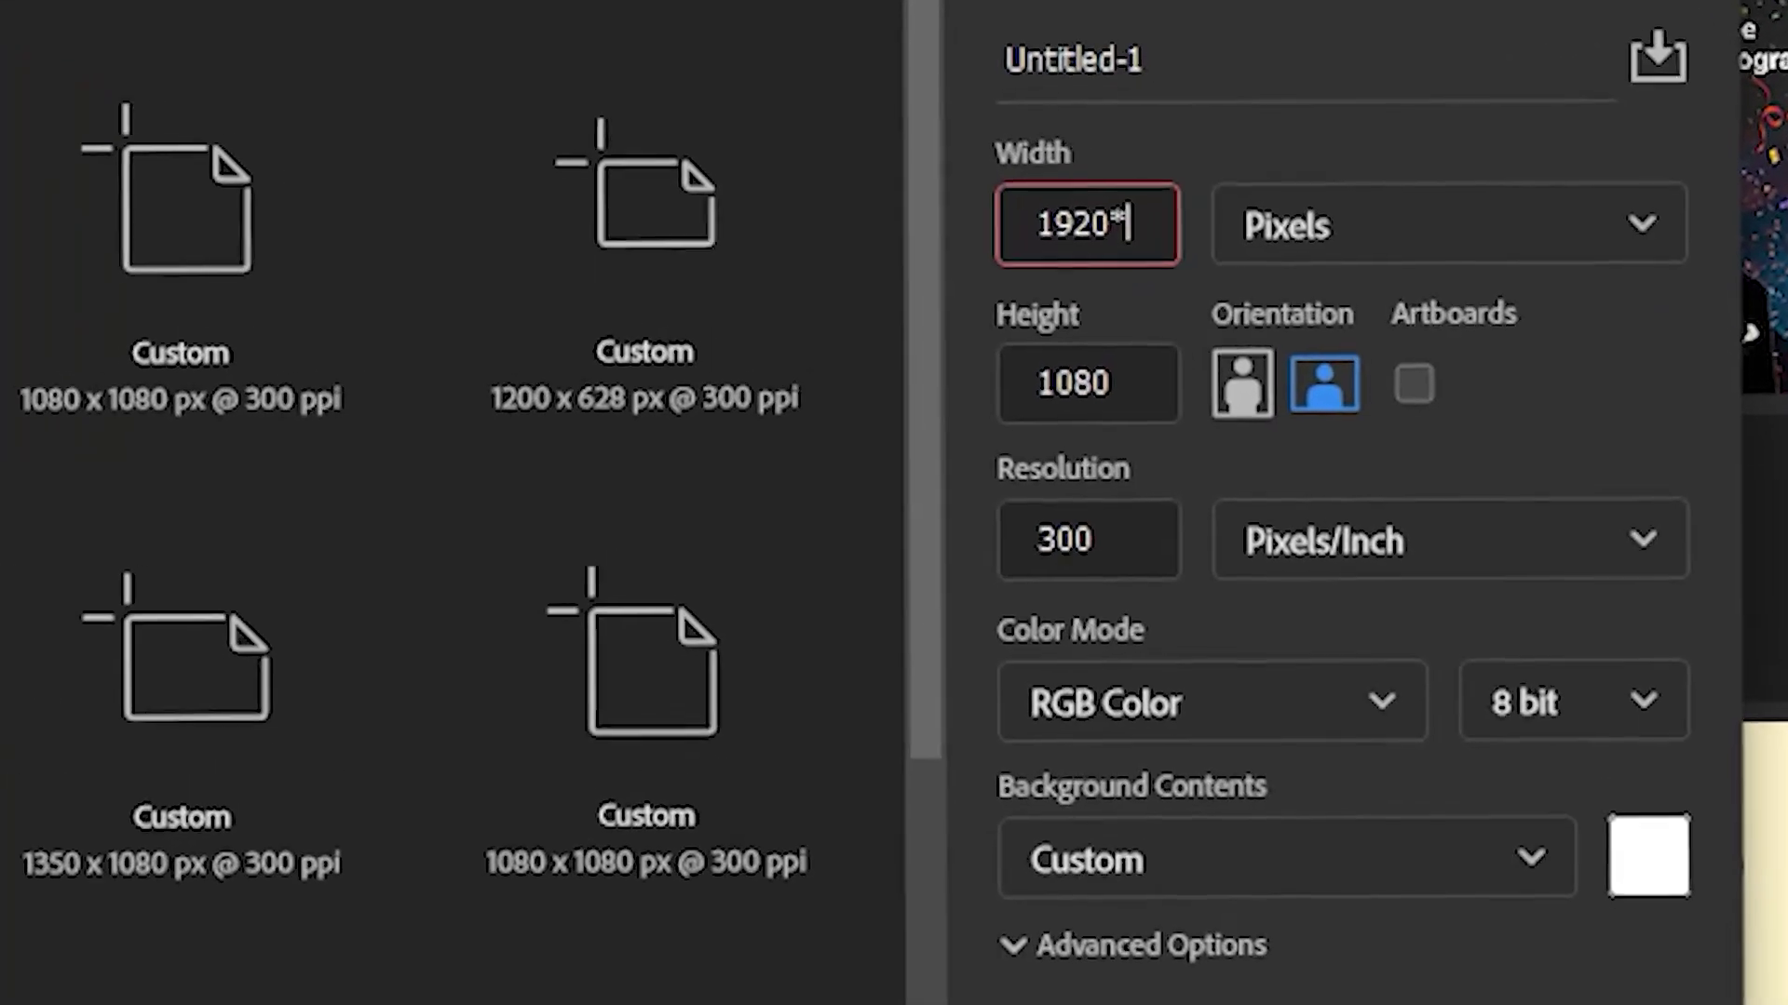
click(1229, 183)
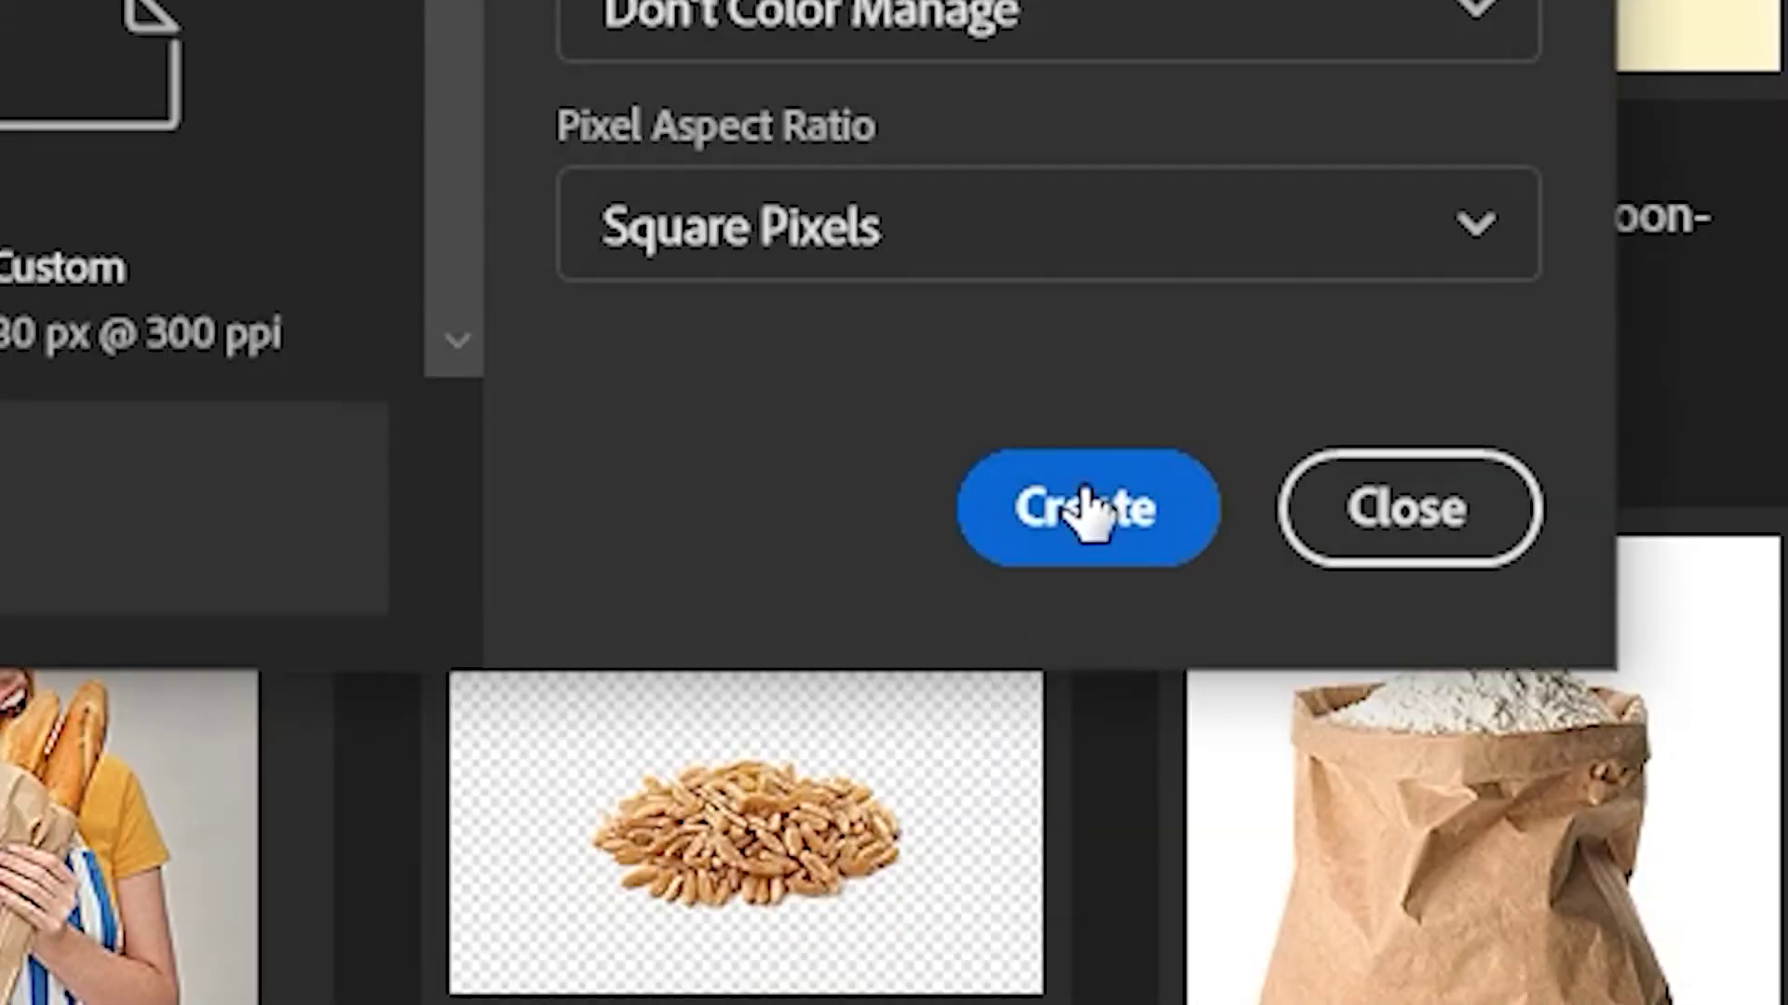
click(1080, 502)
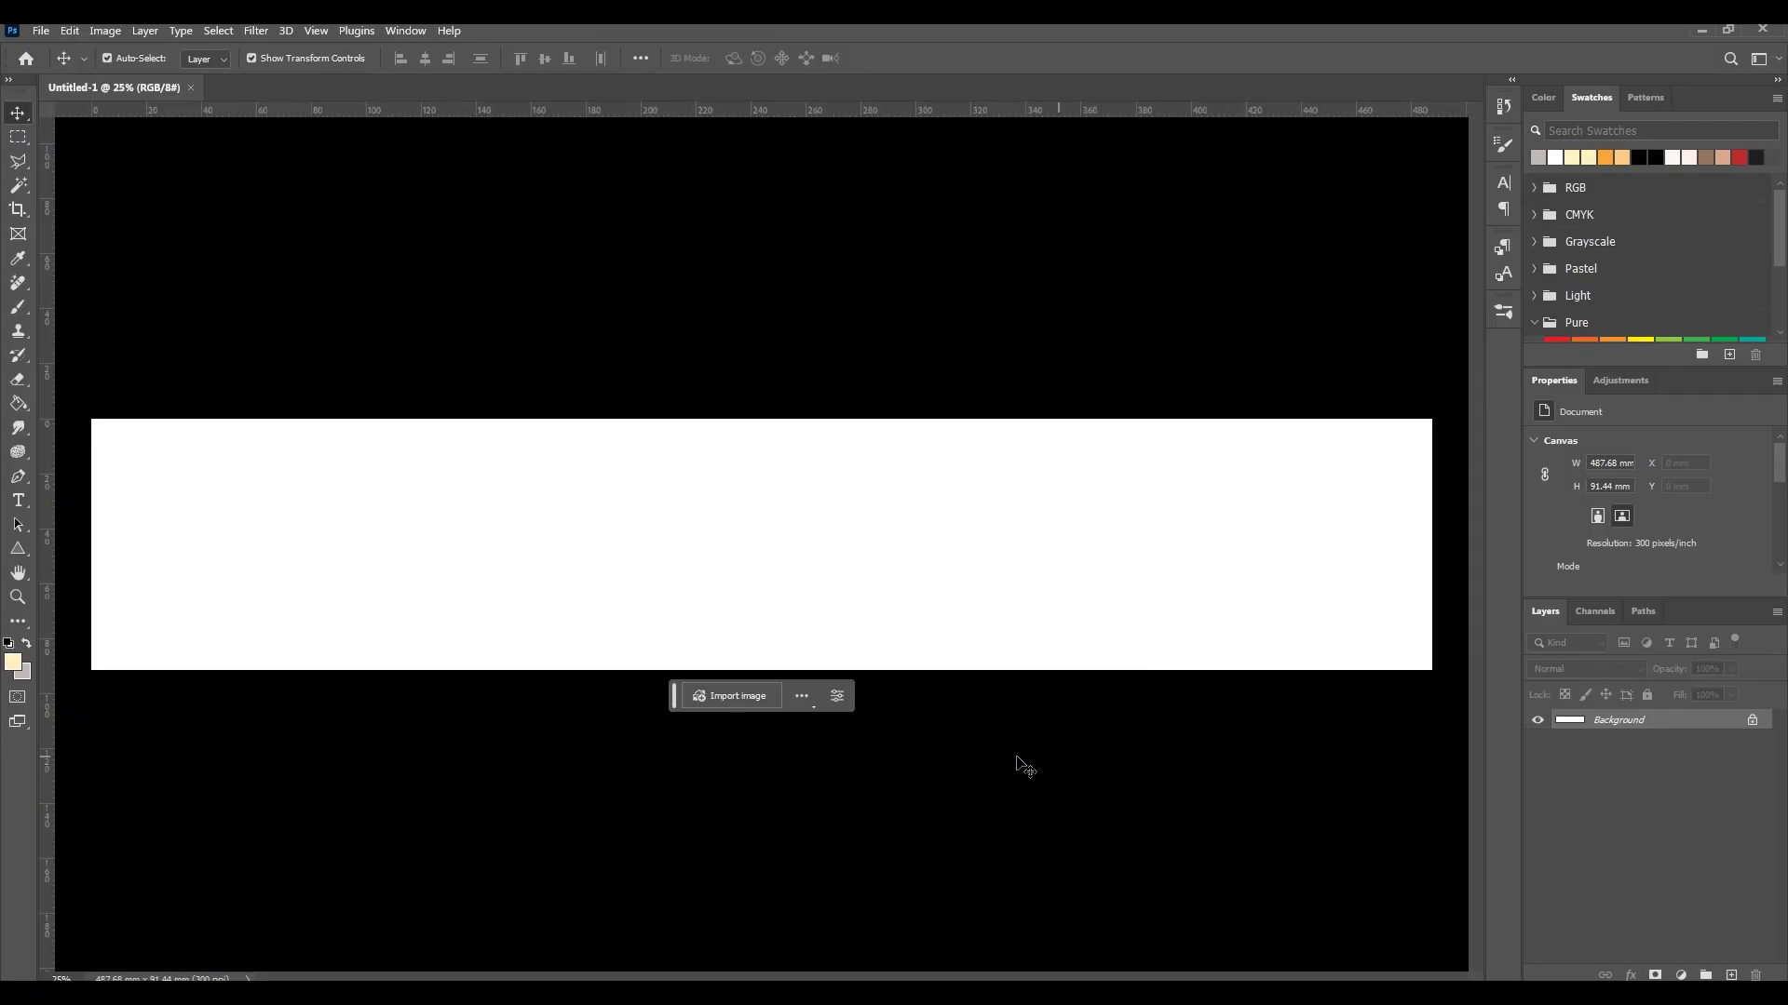
Place the starry night image and duplicate it across the banner
drag(279, 912, 353, 577)
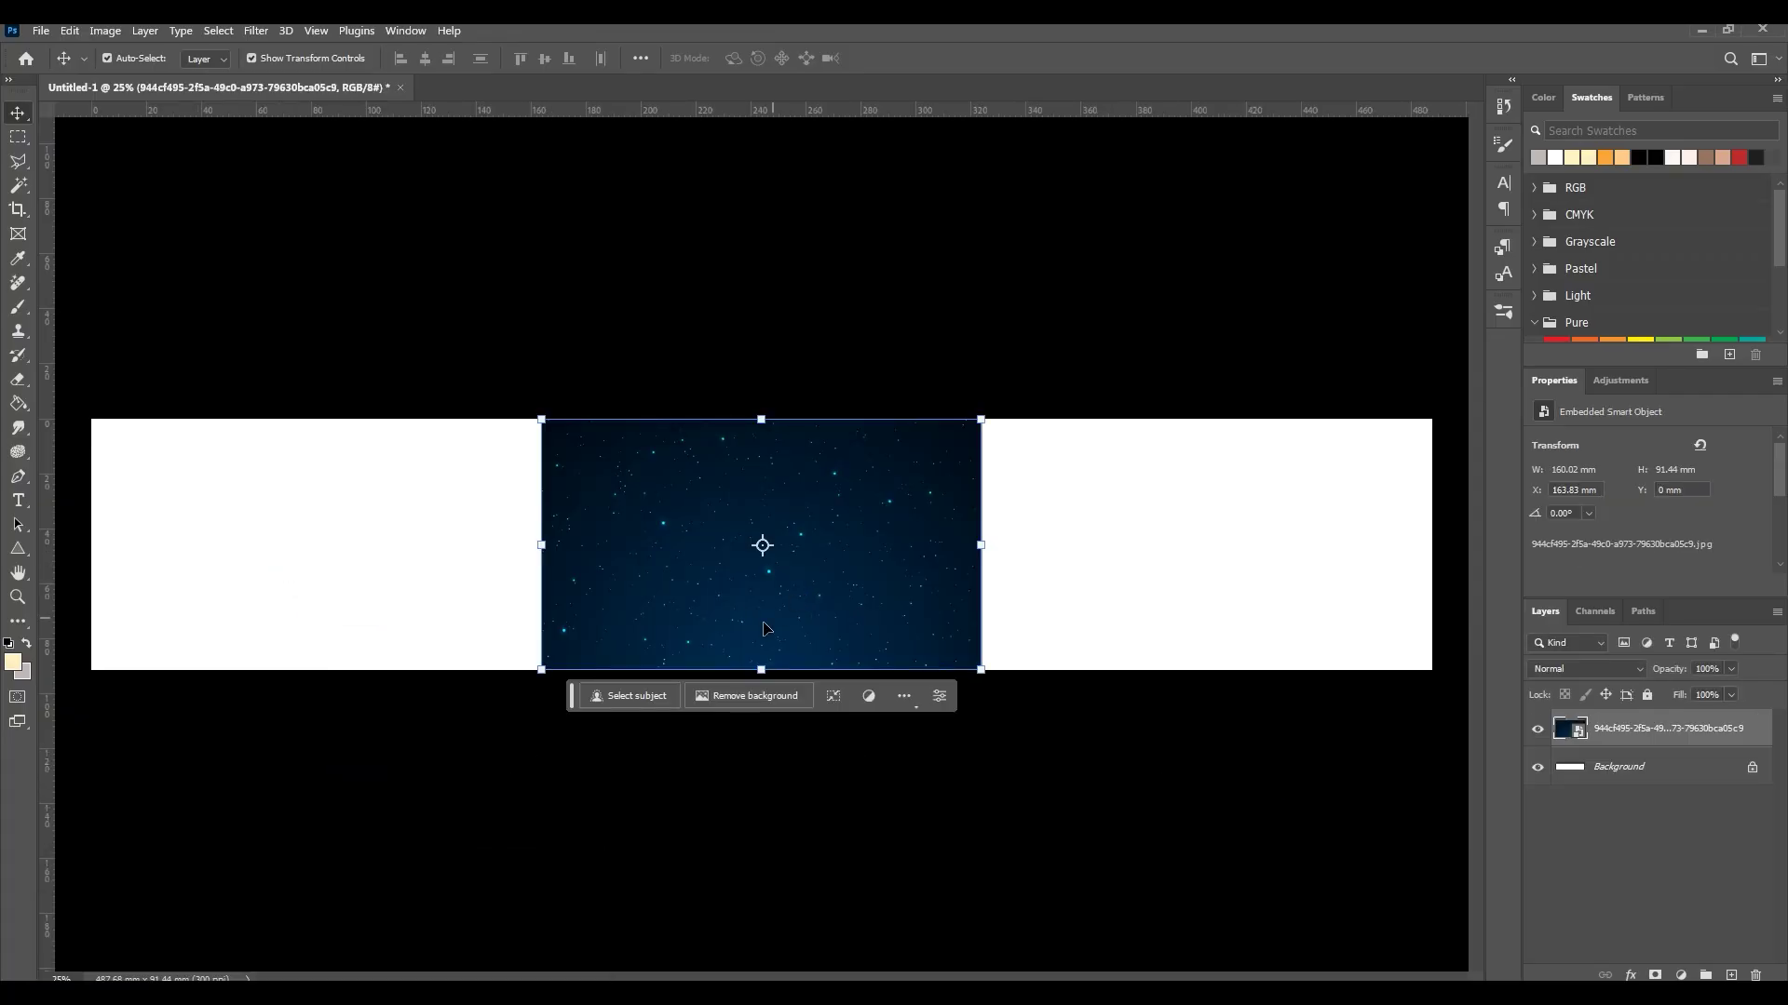
key(Return)
drag(717, 583, 953, 594)
drag(902, 594, 1210, 599)
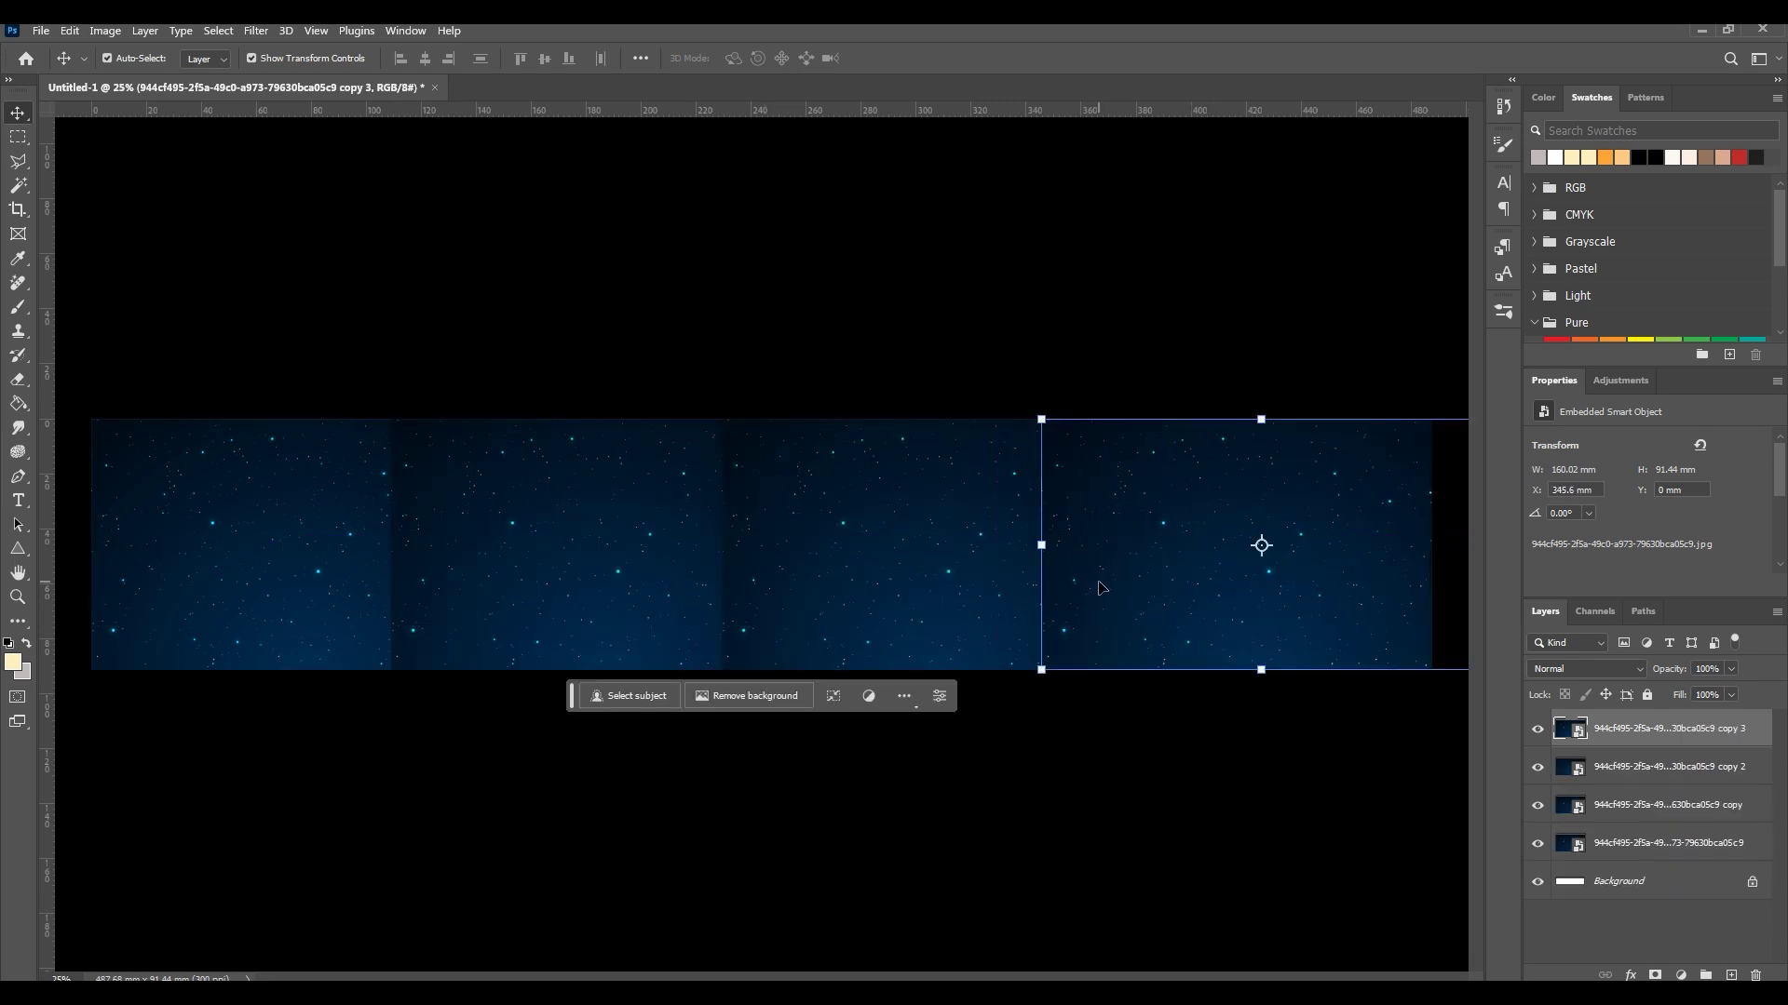
click(1564, 844)
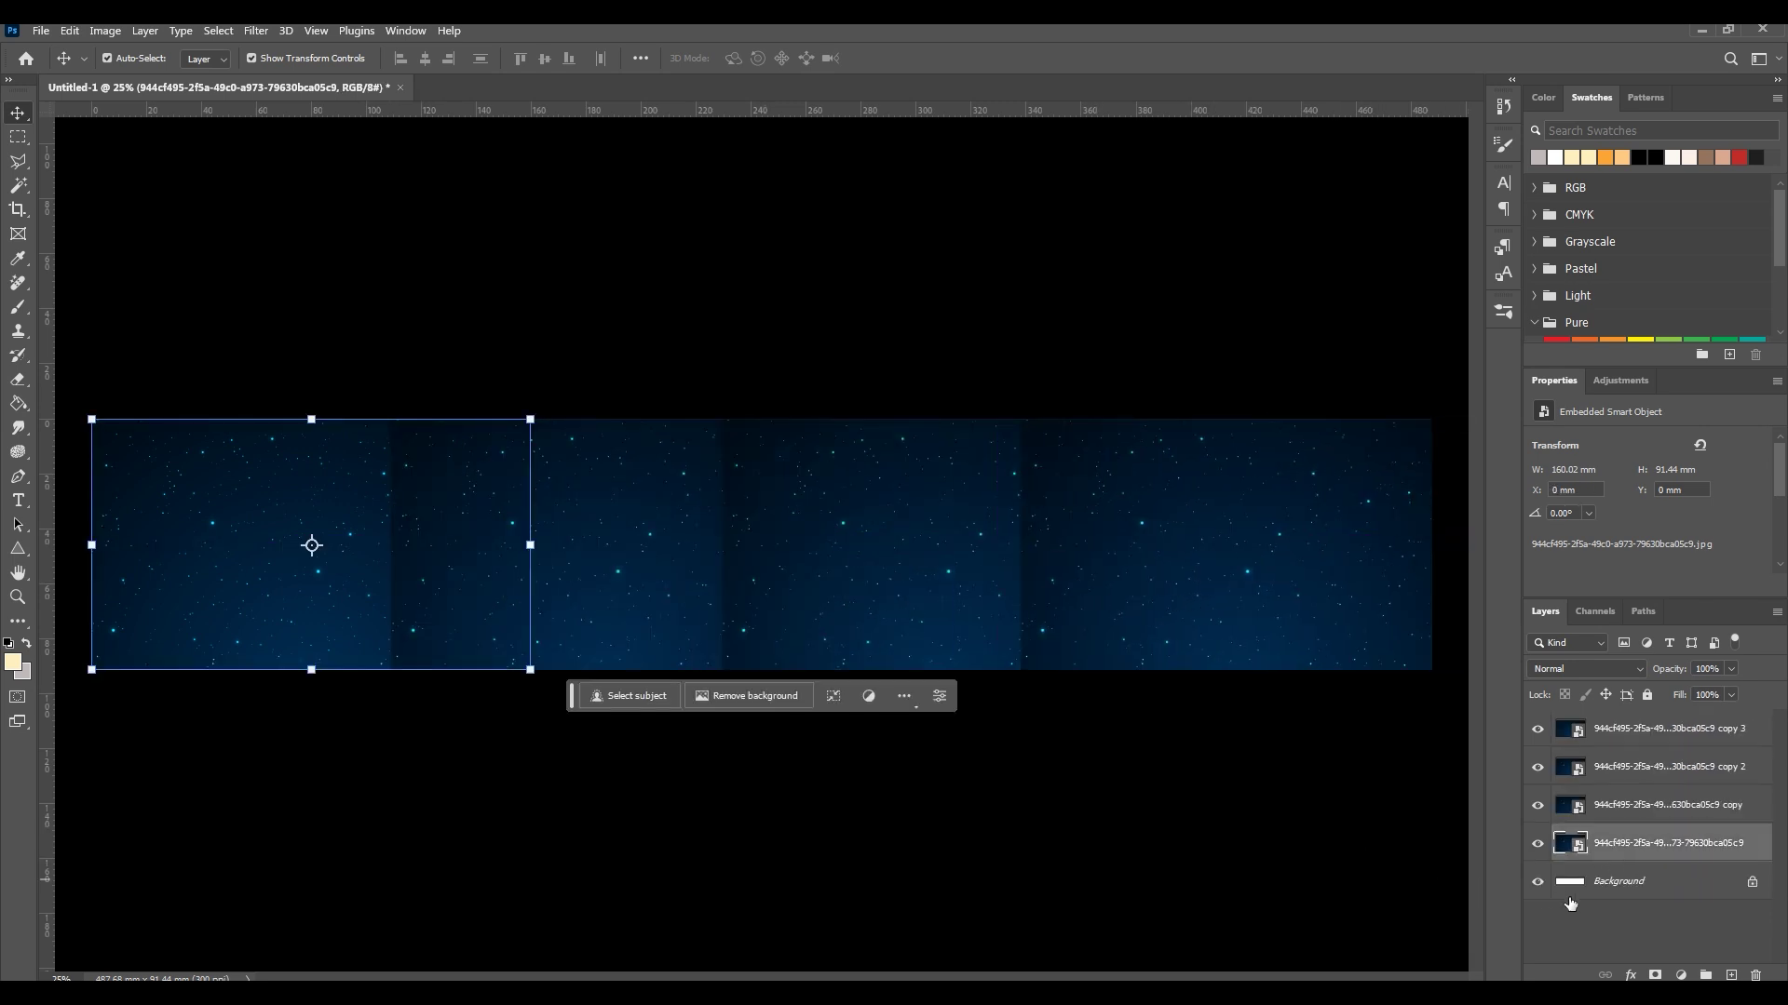
Add a dark blue Solid Color fill layer sampled from the sky, below the star images
click(1682, 975)
click(1644, 639)
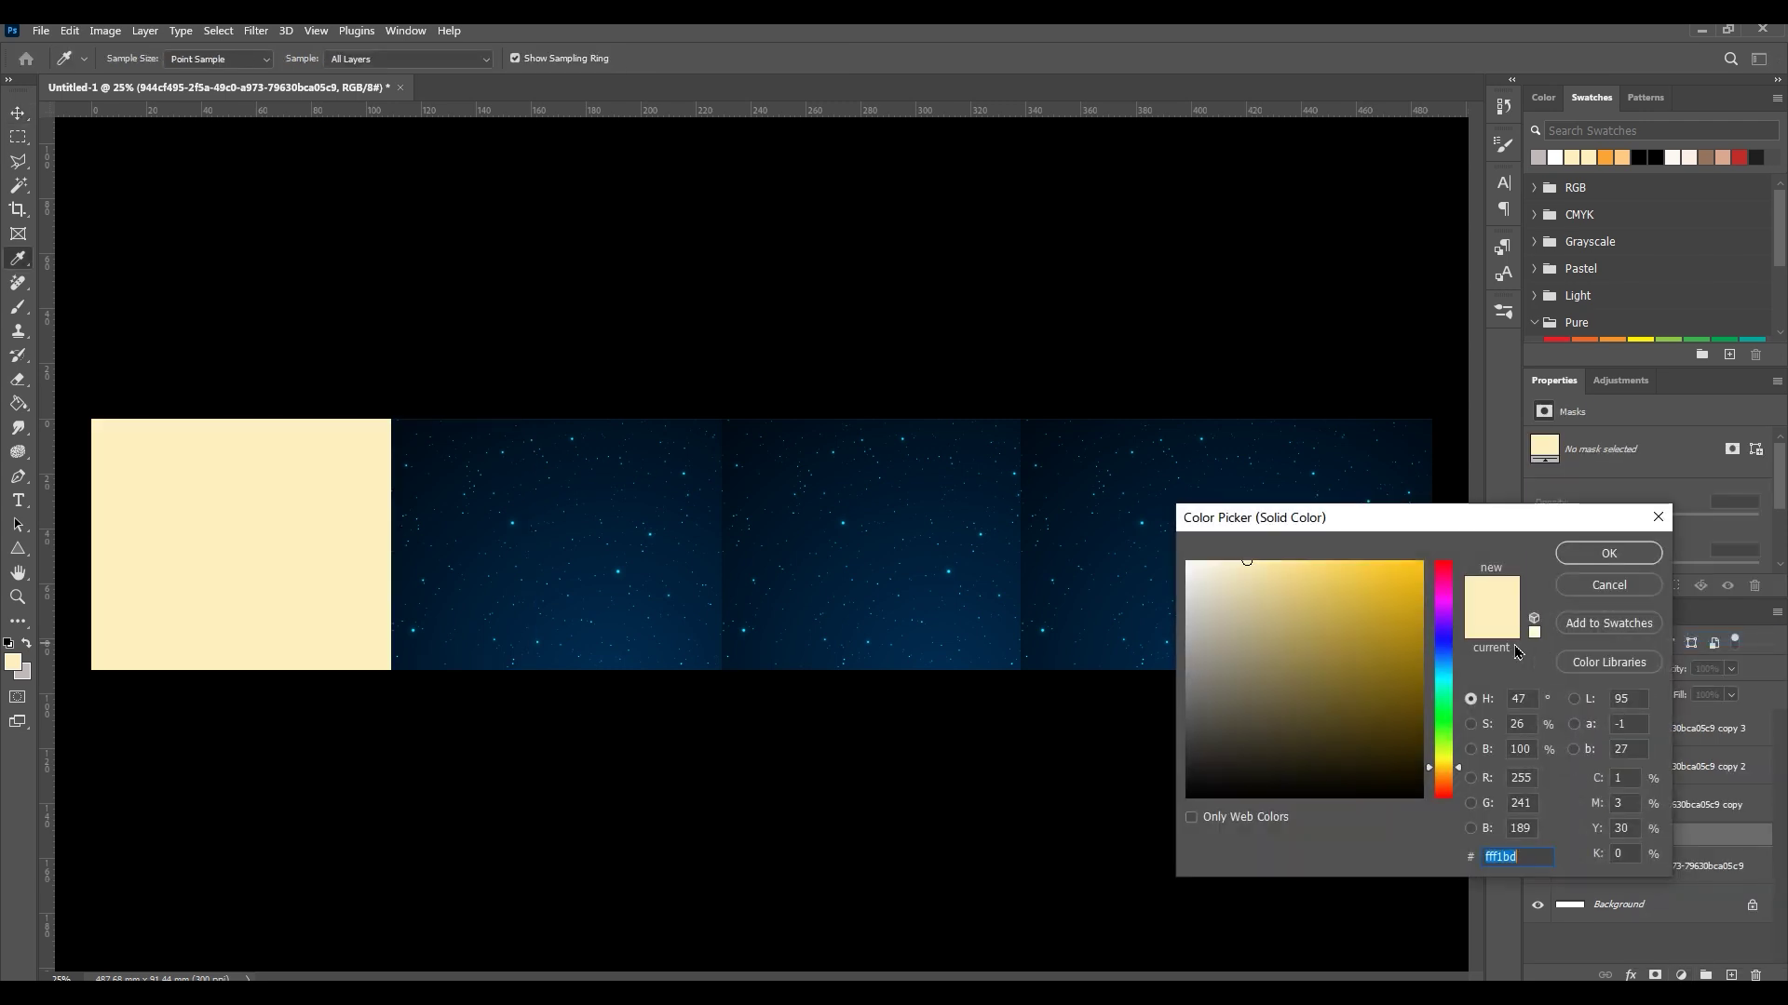
click(927, 435)
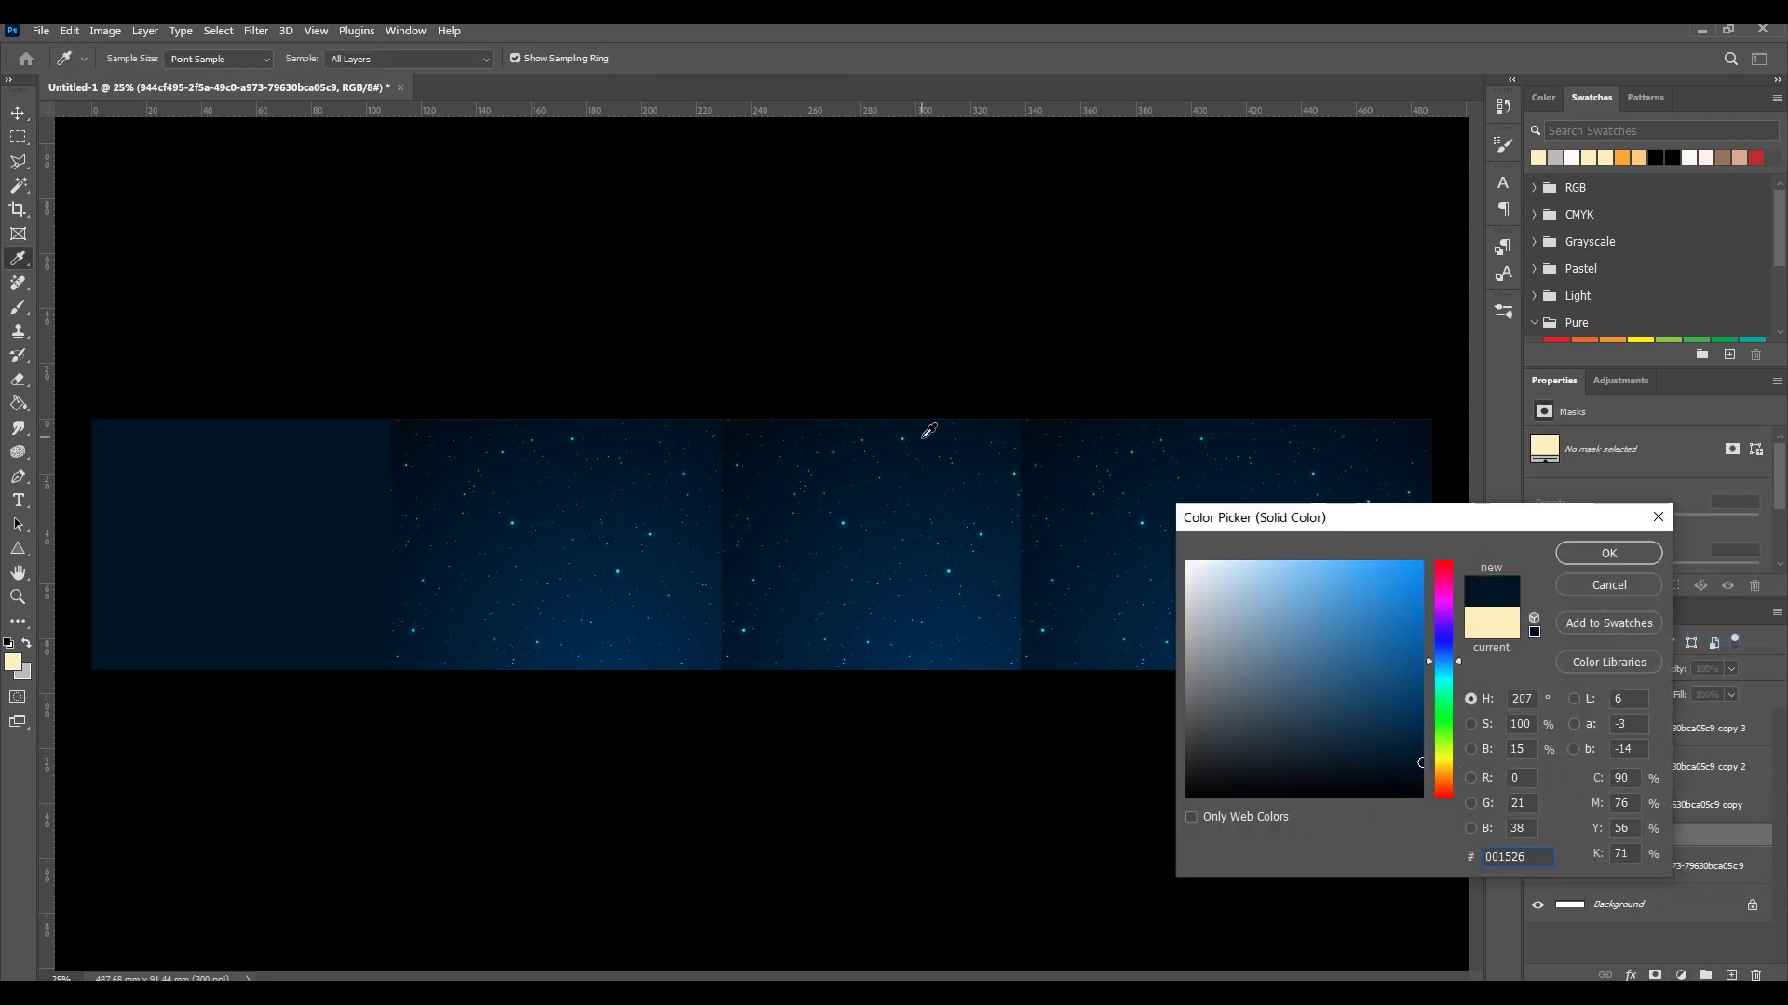
click(1607, 555)
drag(1620, 850, 1624, 880)
Rasterize the second star layer and set a 943-size eraser to 50% opacity
click(459, 538)
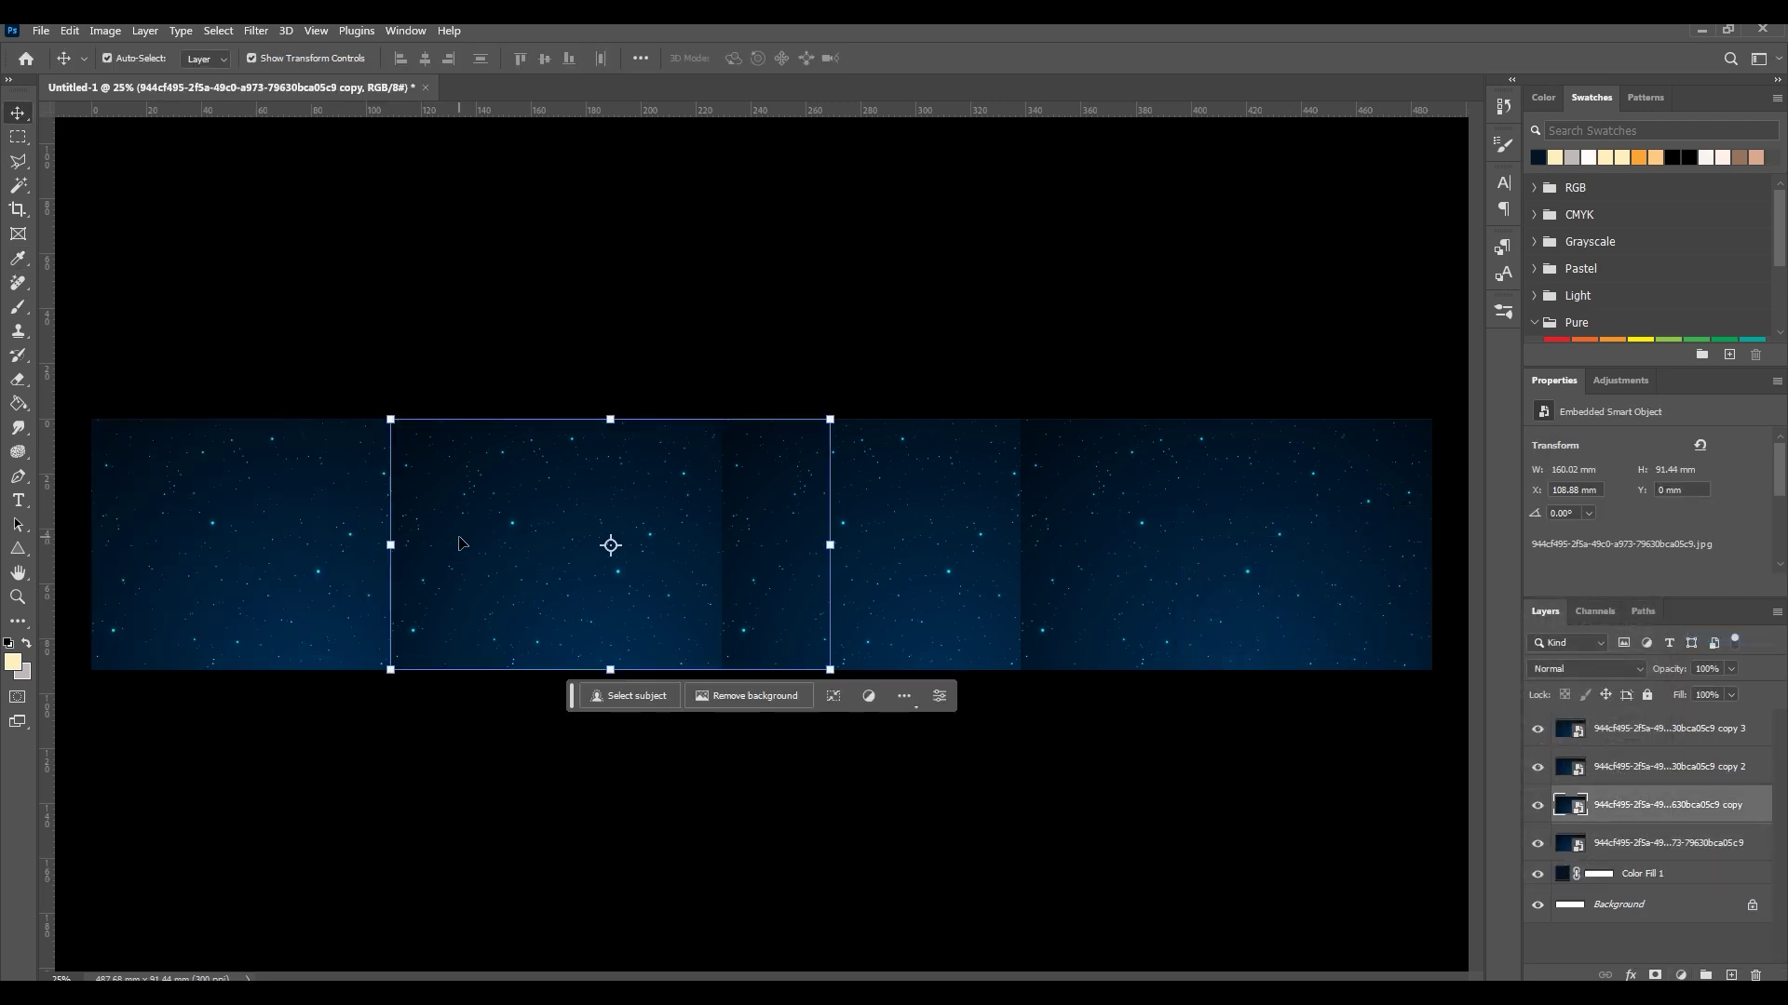
key(e)
click(447, 528)
click(810, 386)
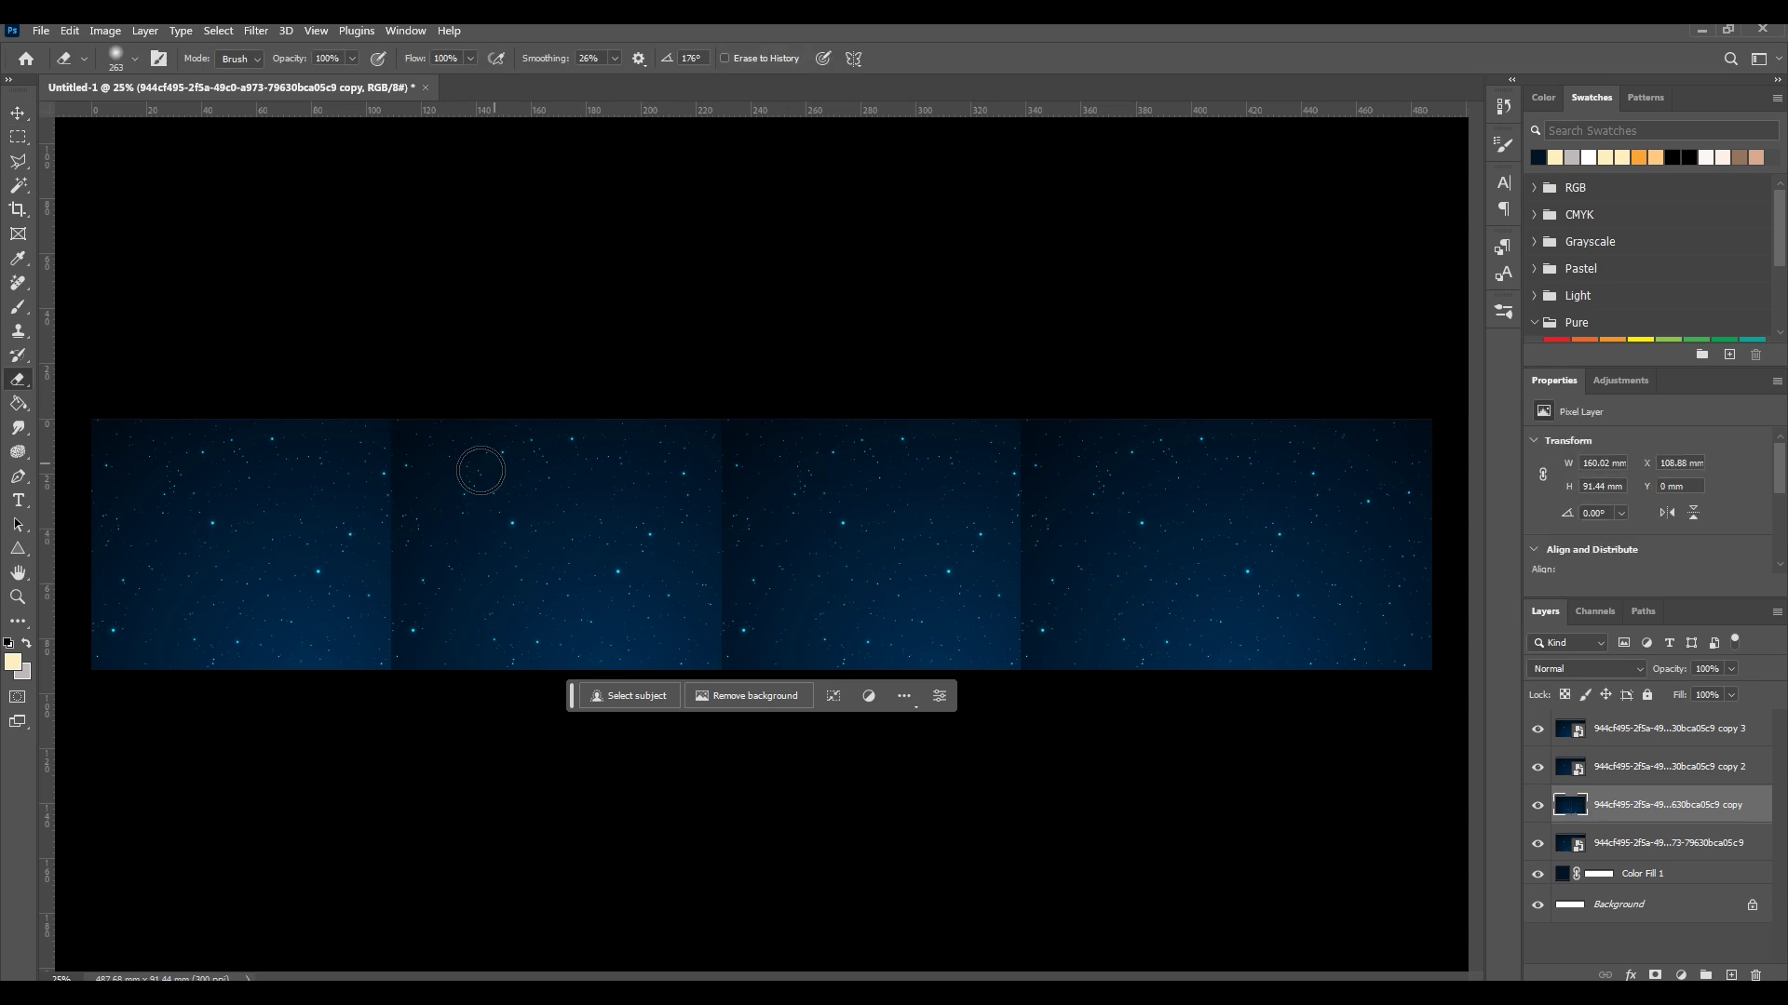
mouse_move(434, 492)
mouse_down()
mouse_move(471, 499)
mouse_move(378, 470)
mouse_up()
right_click(471, 499)
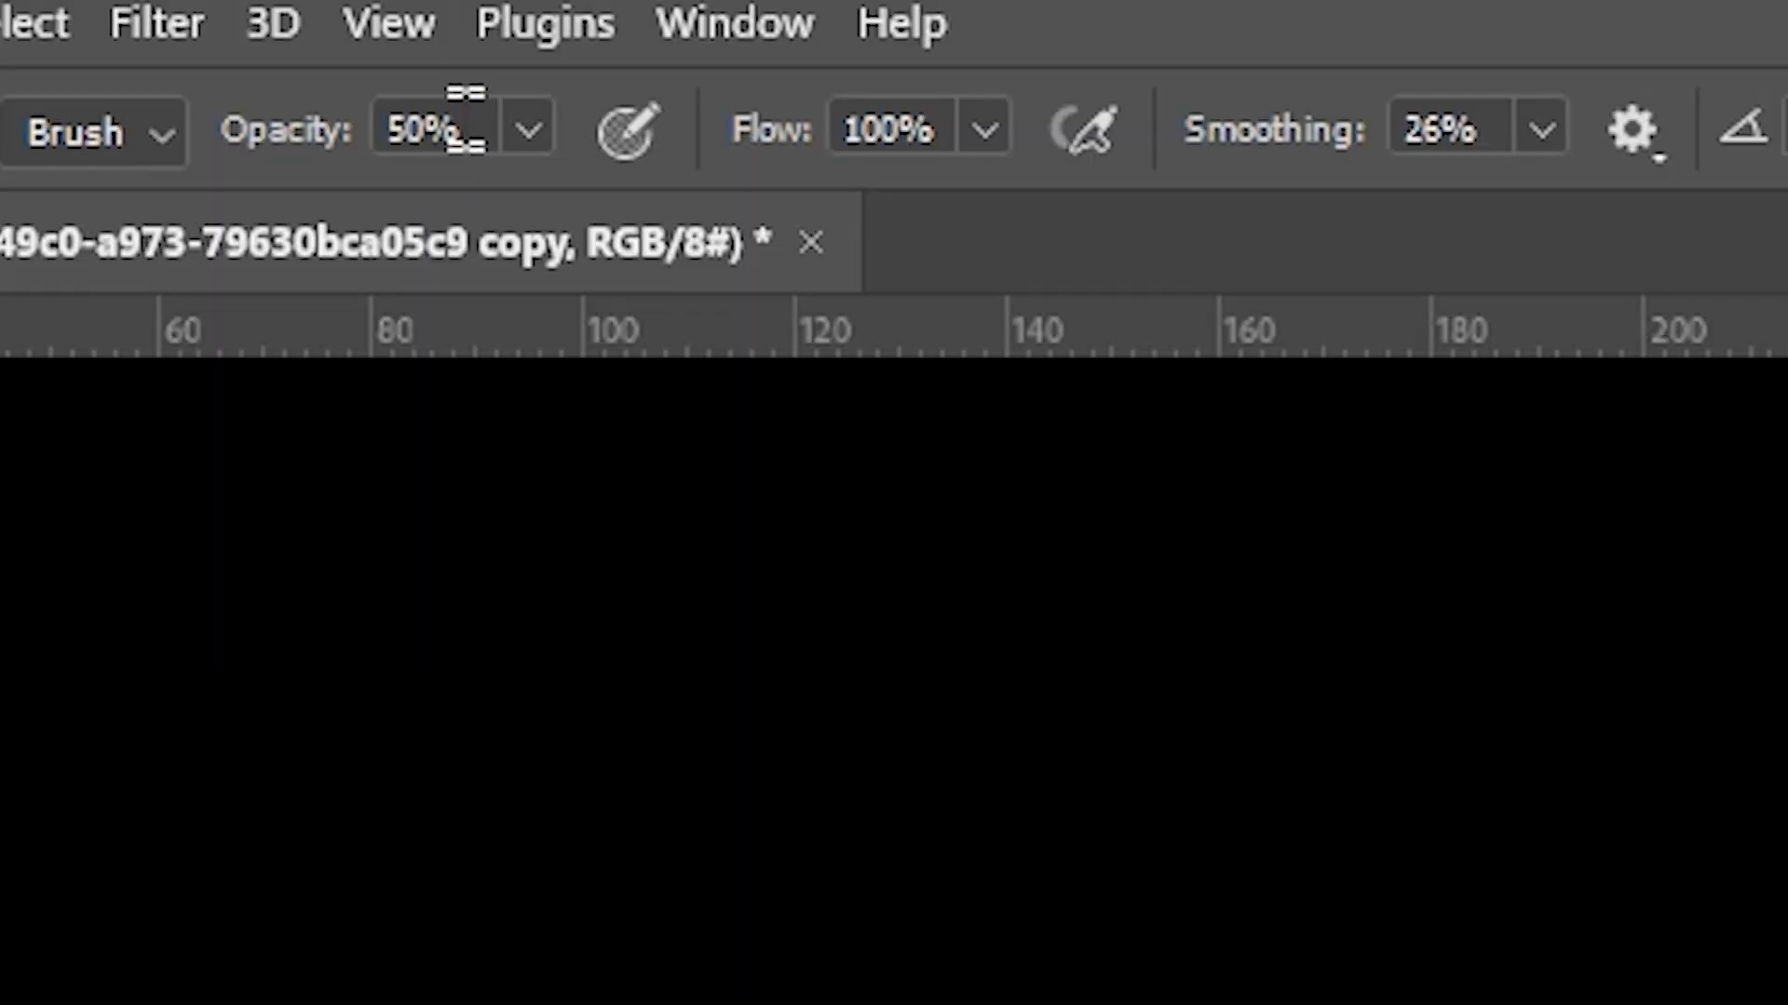
click(466, 117)
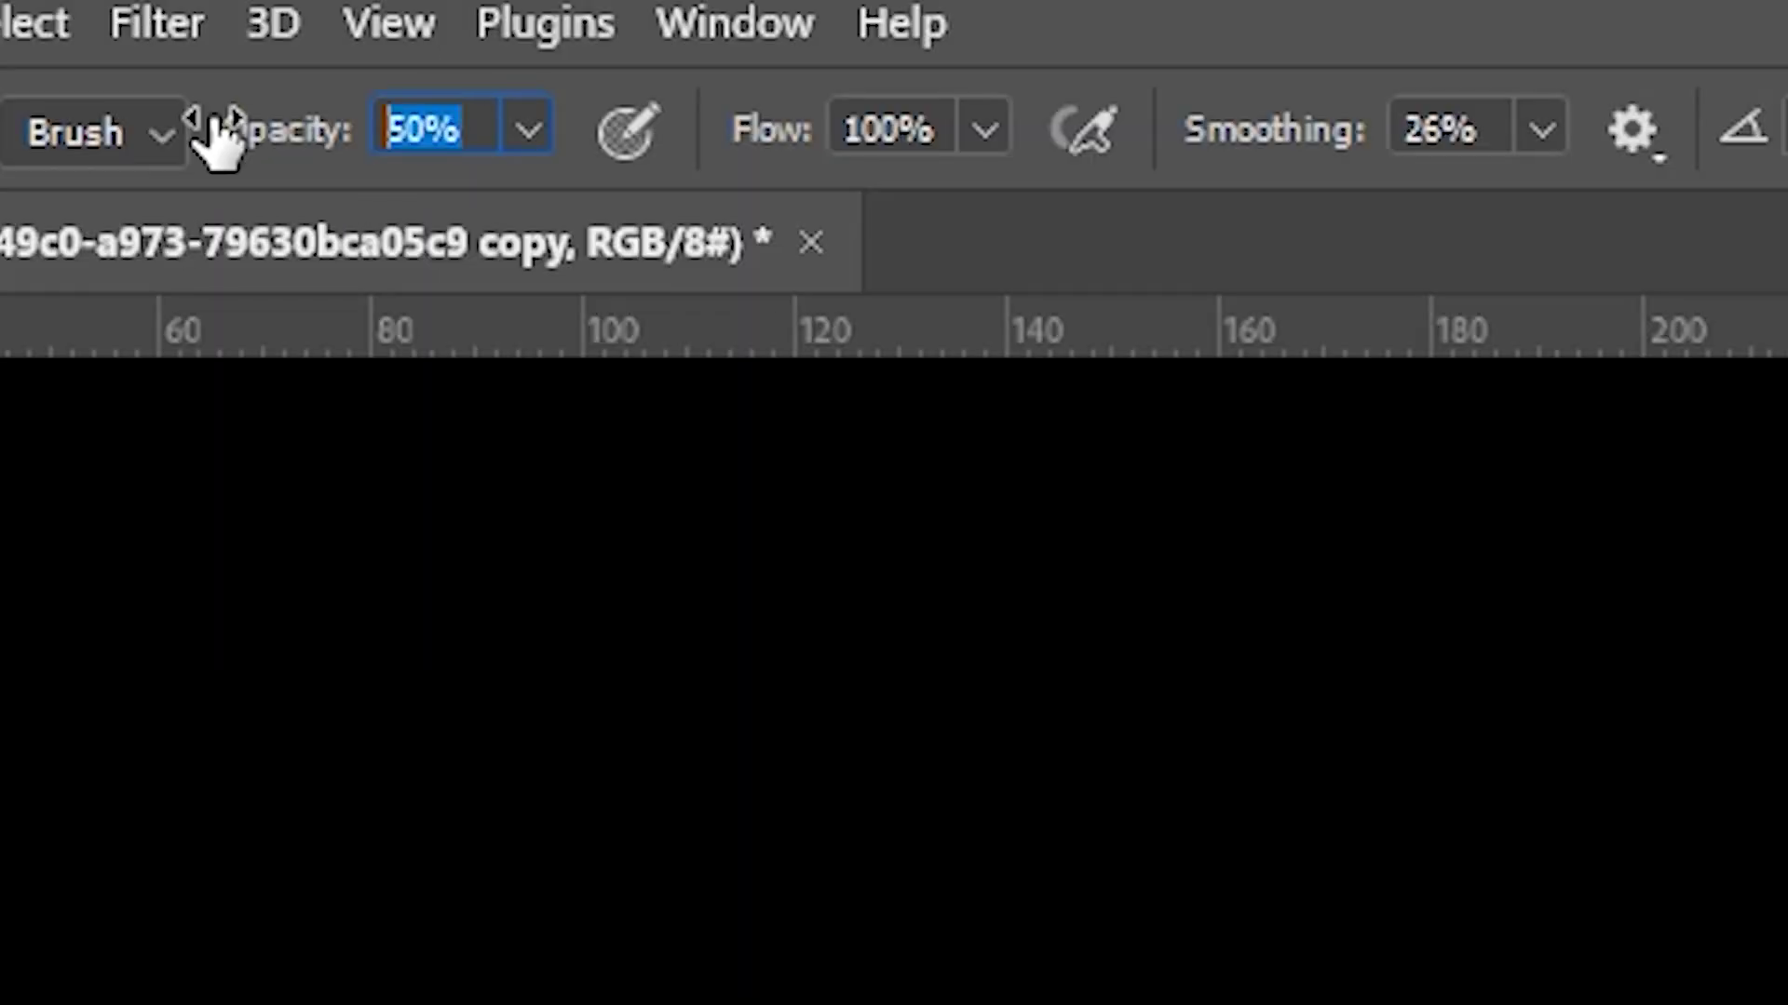
text(50)
key(Return)
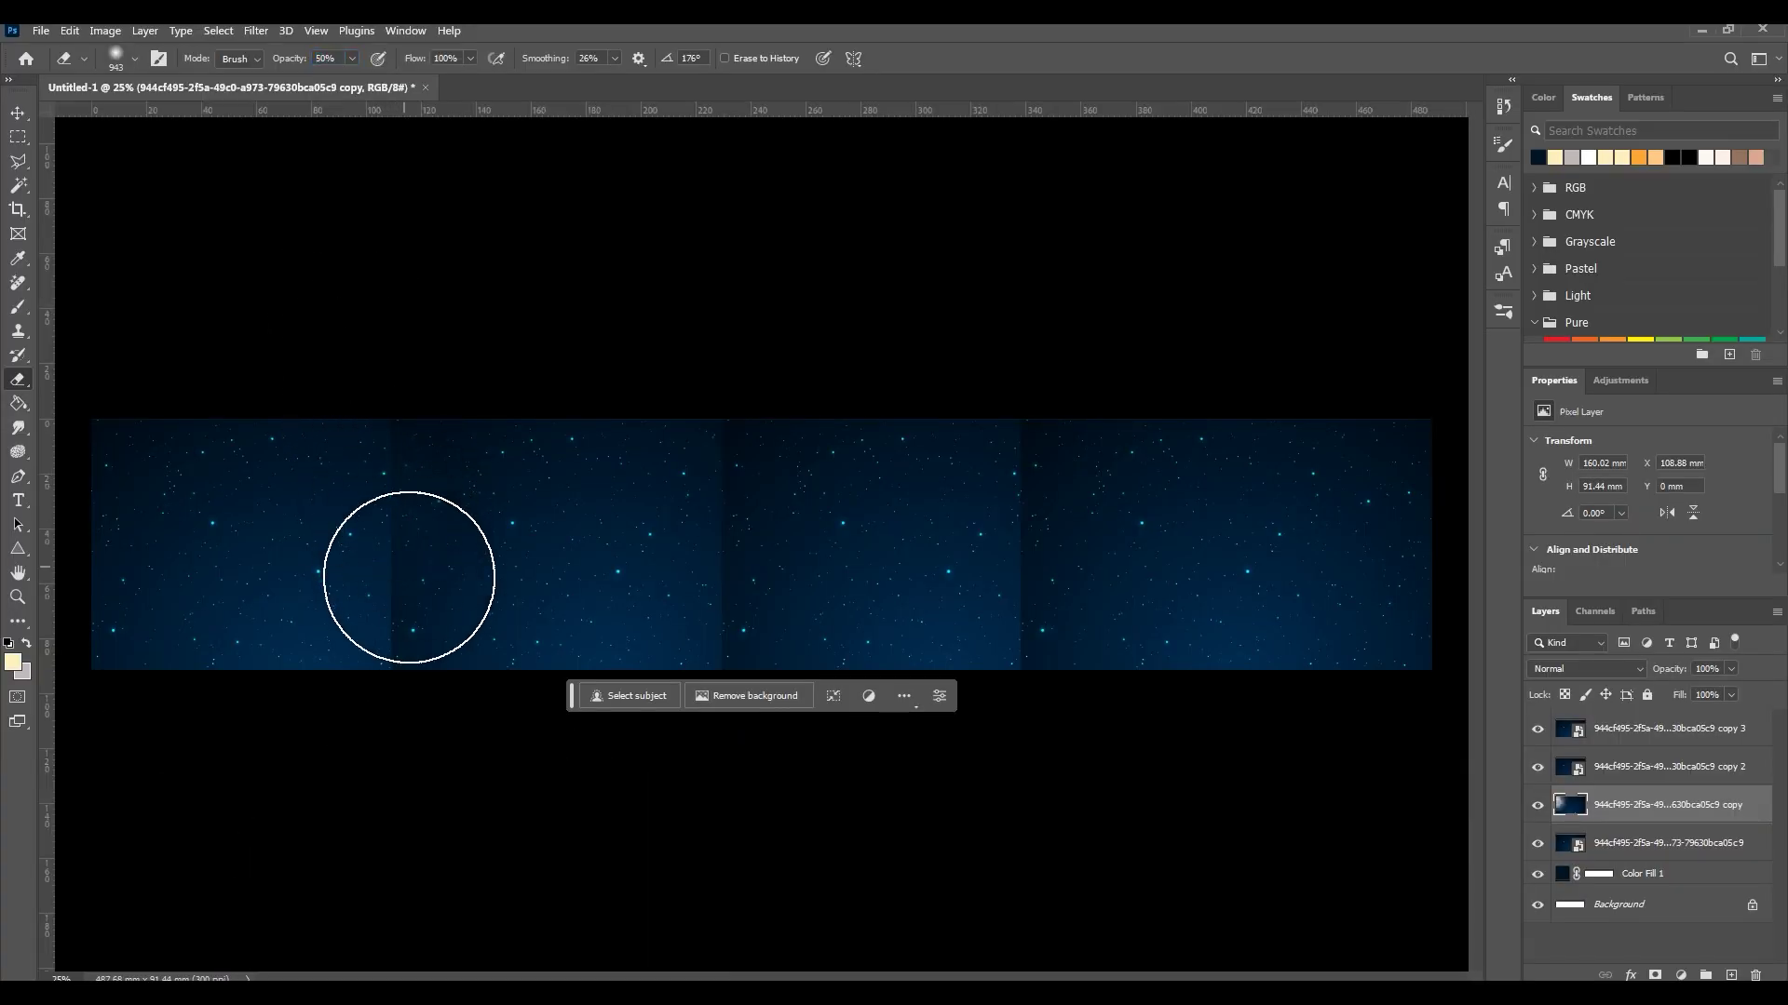
Erase the seam between star copies and brush-blend the copy 2 sky
drag(442, 622, 399, 469)
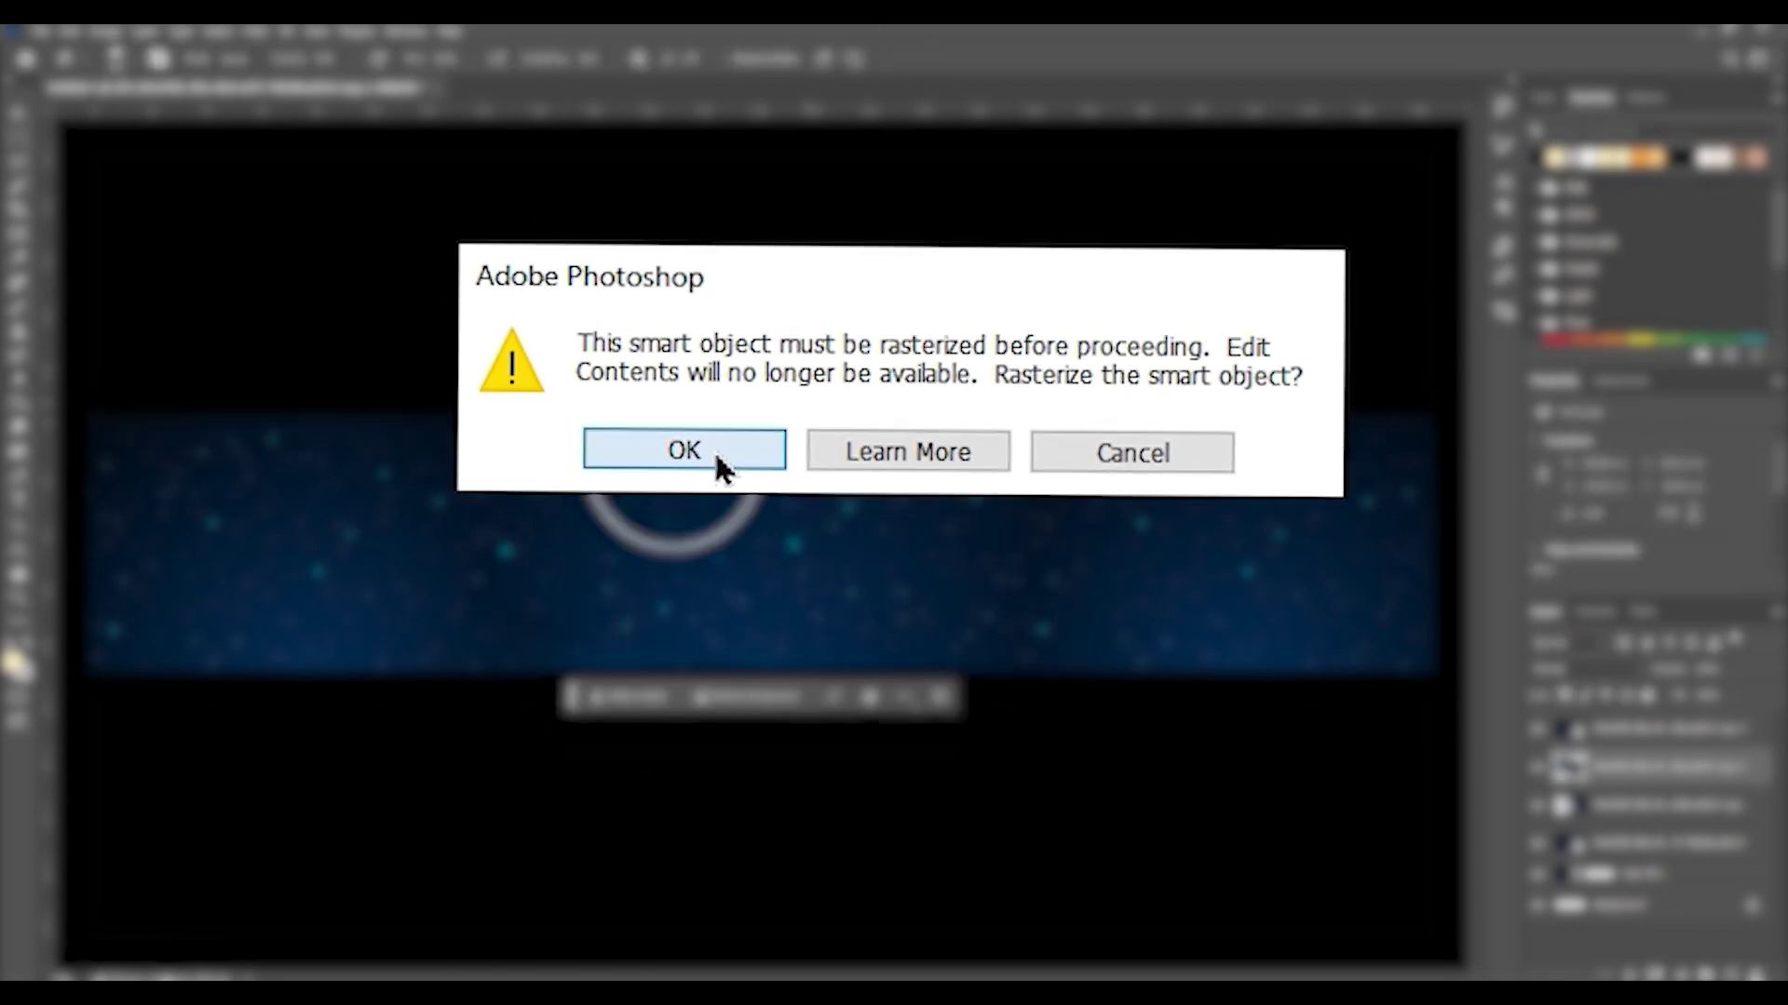
click(731, 462)
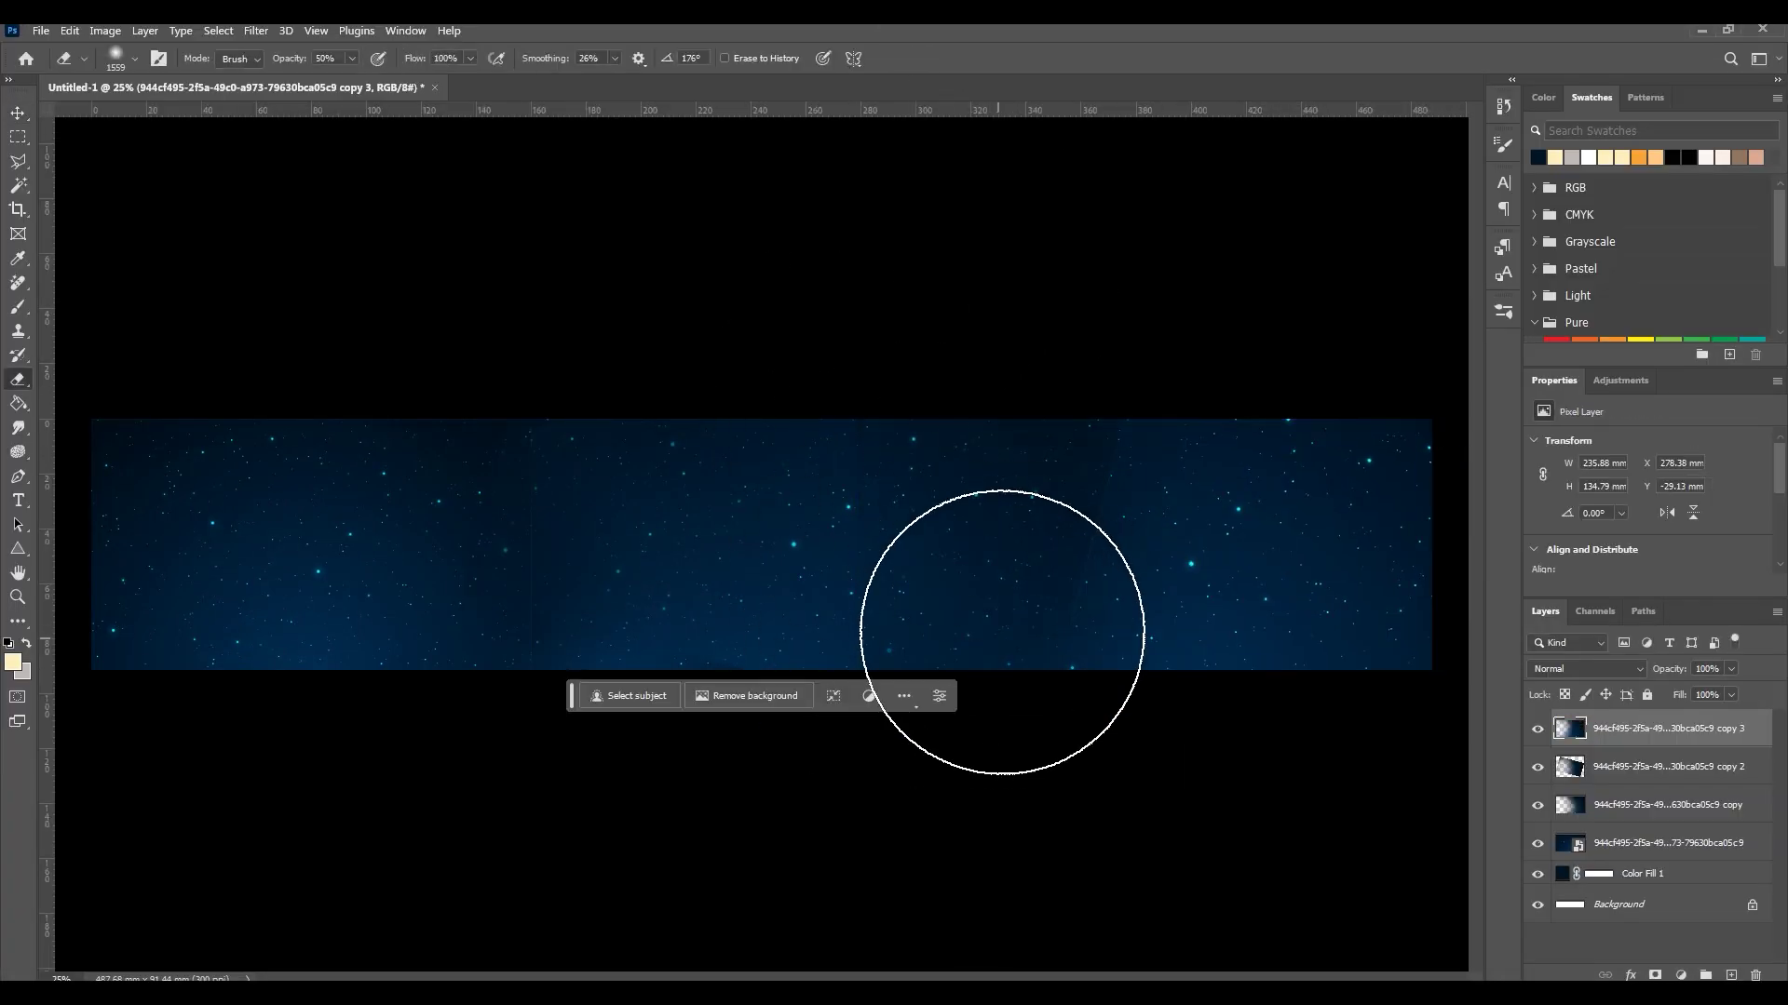
ctrl+click(1002, 632)
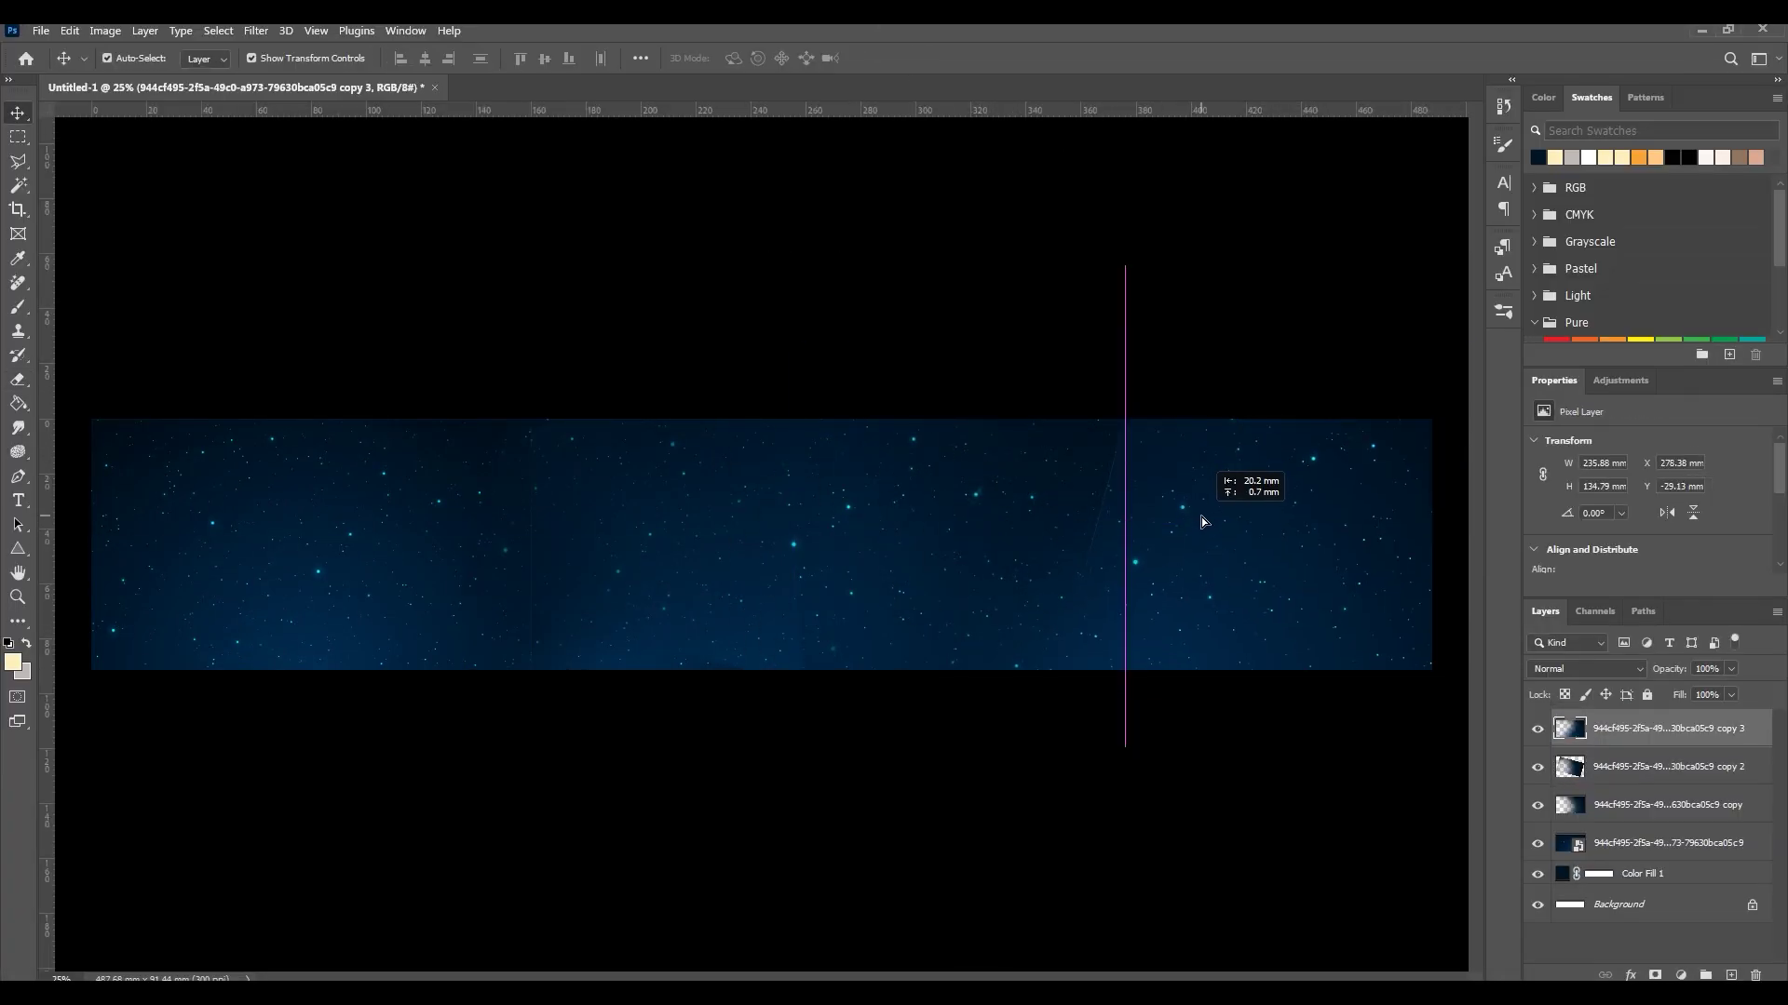
key(b)
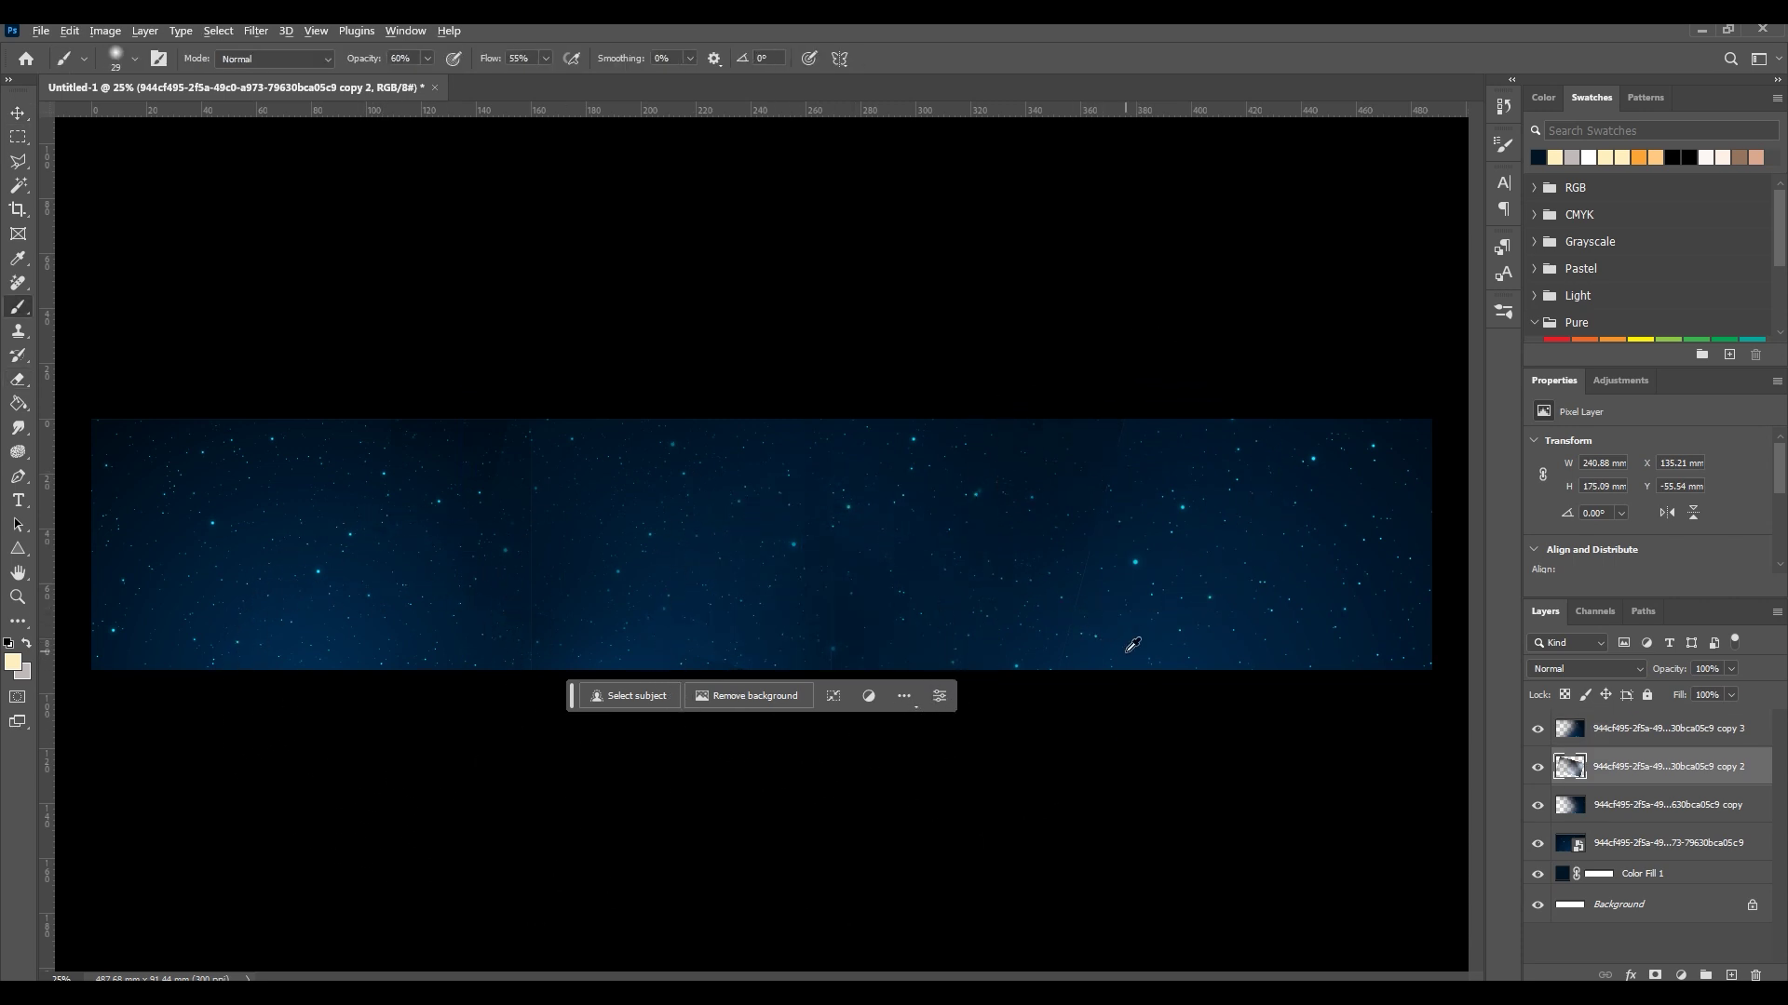
mouse_move(861, 617)
mouse_down()
mouse_move(478, 618)
mouse_move(958, 499)
mouse_up()
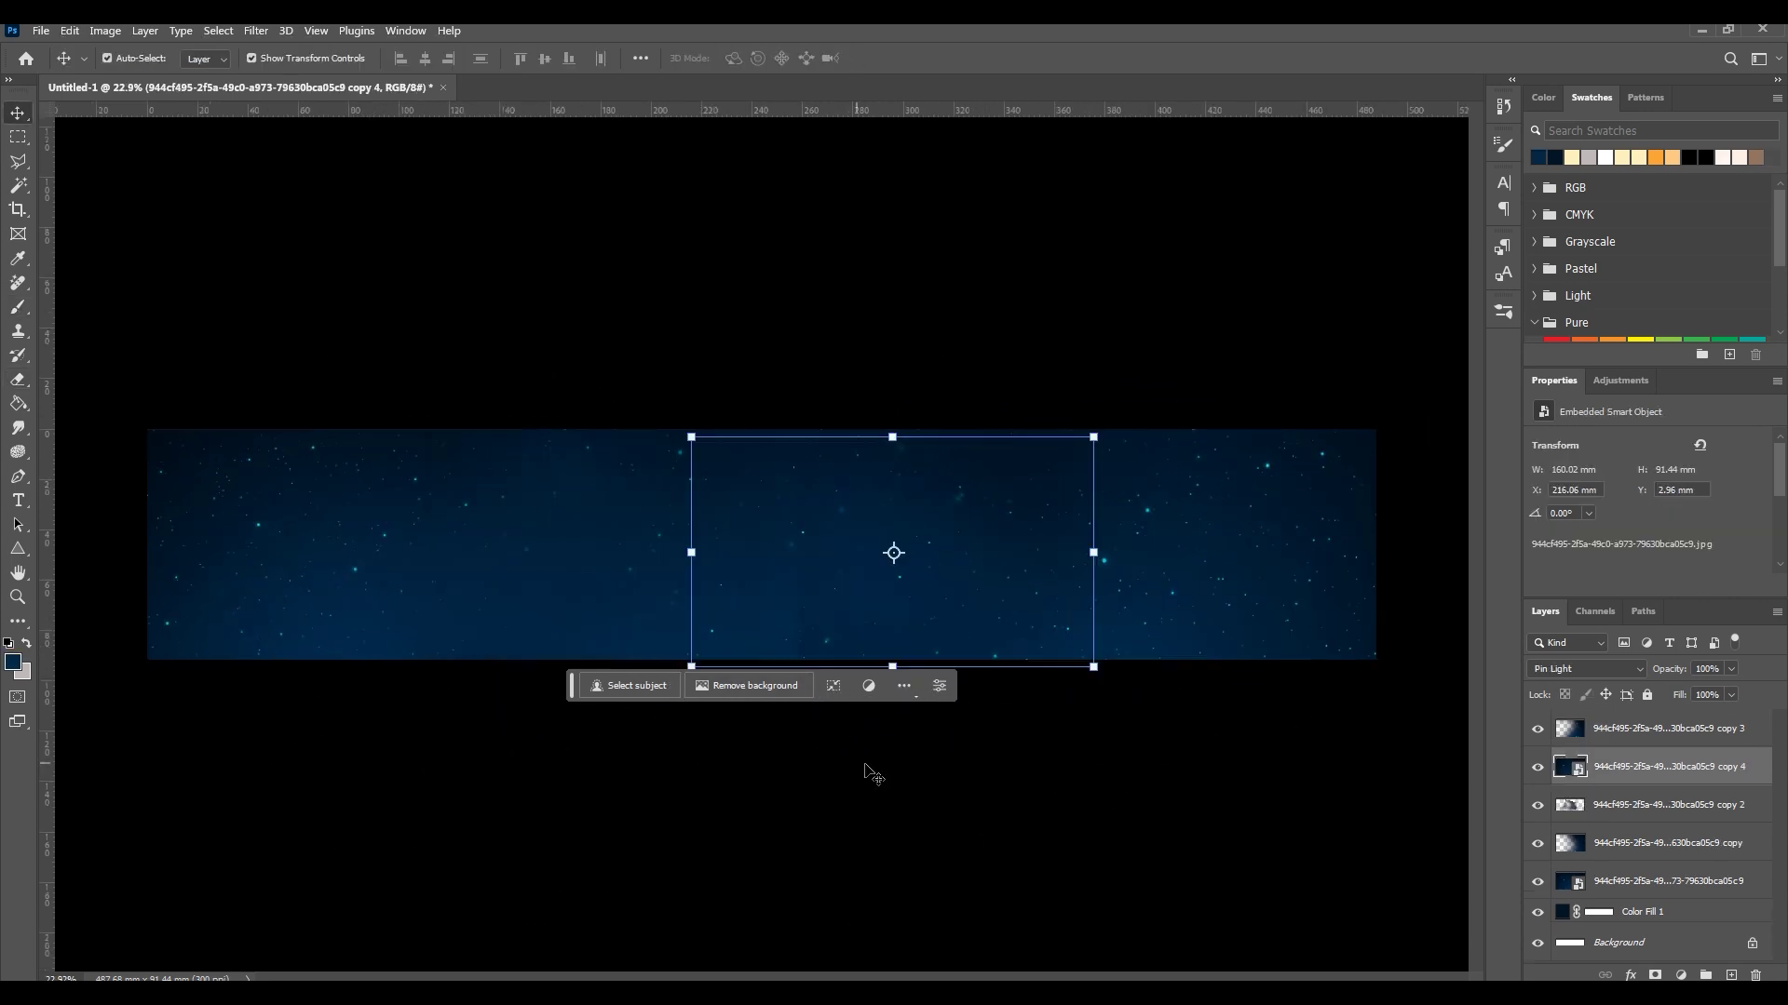
scroll(755, 549, up, 2)
click(852, 671)
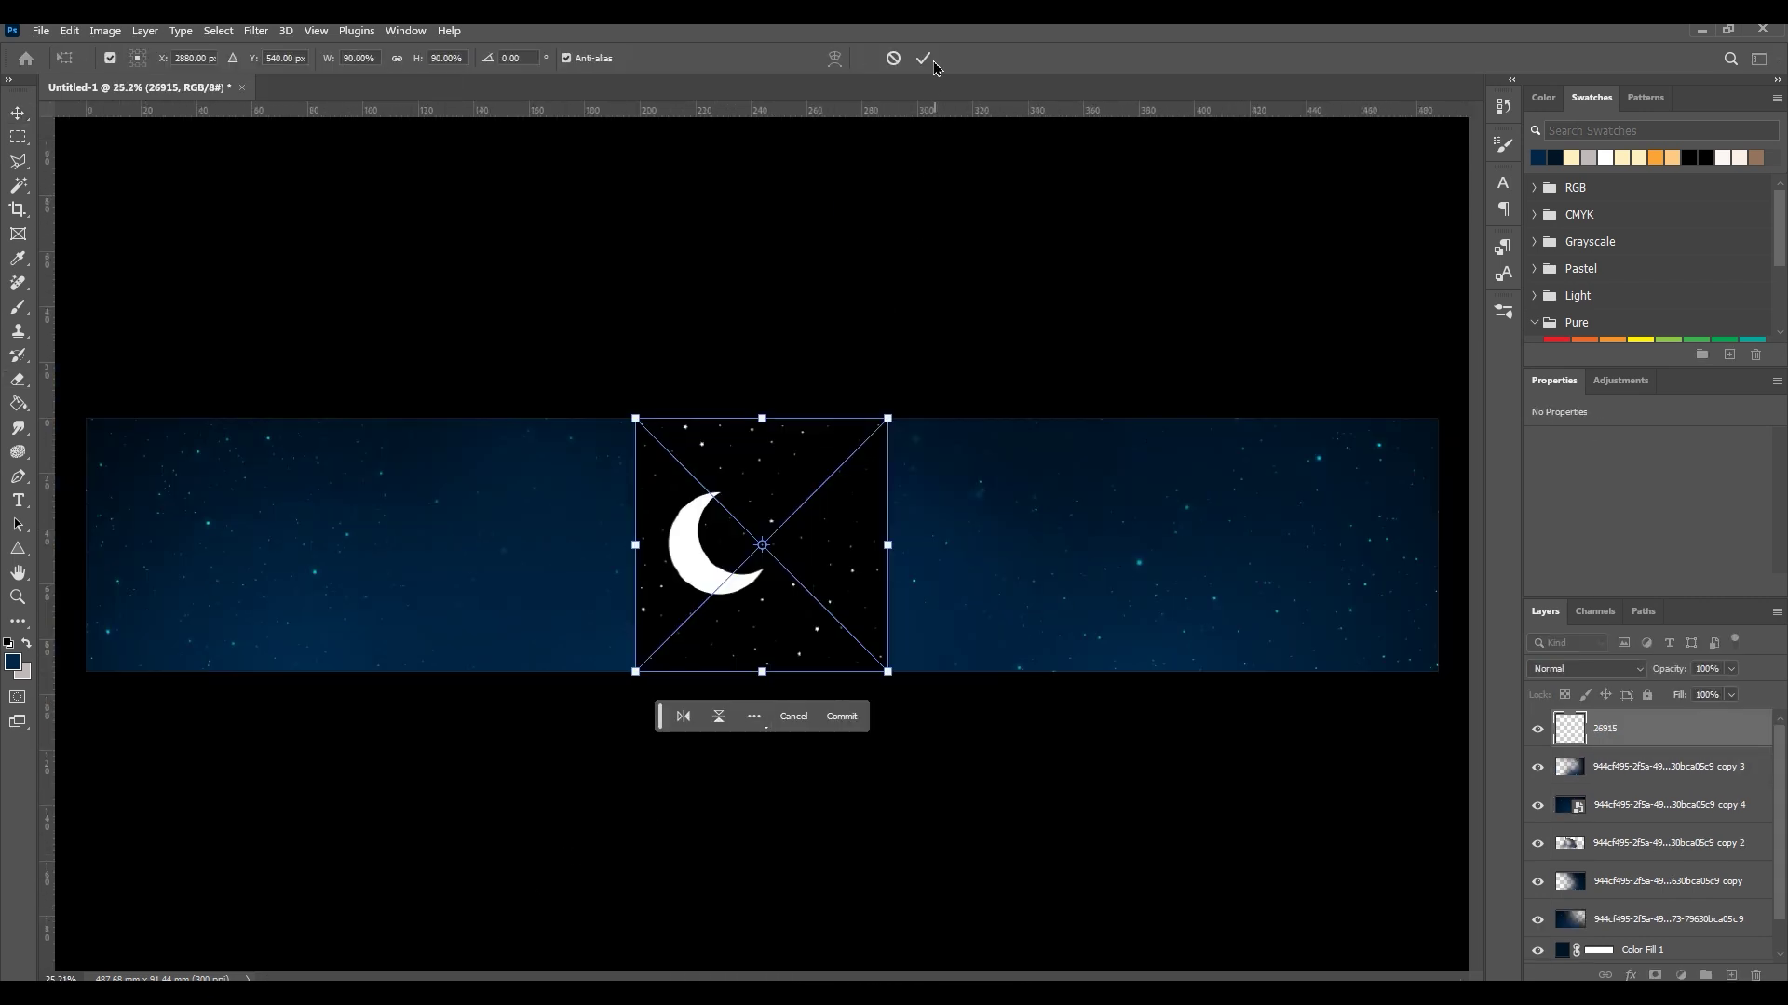
Place the moon image and erase its black background using an inverted Magic Wand selection
click(924, 58)
scroll(765, 600, up, 2)
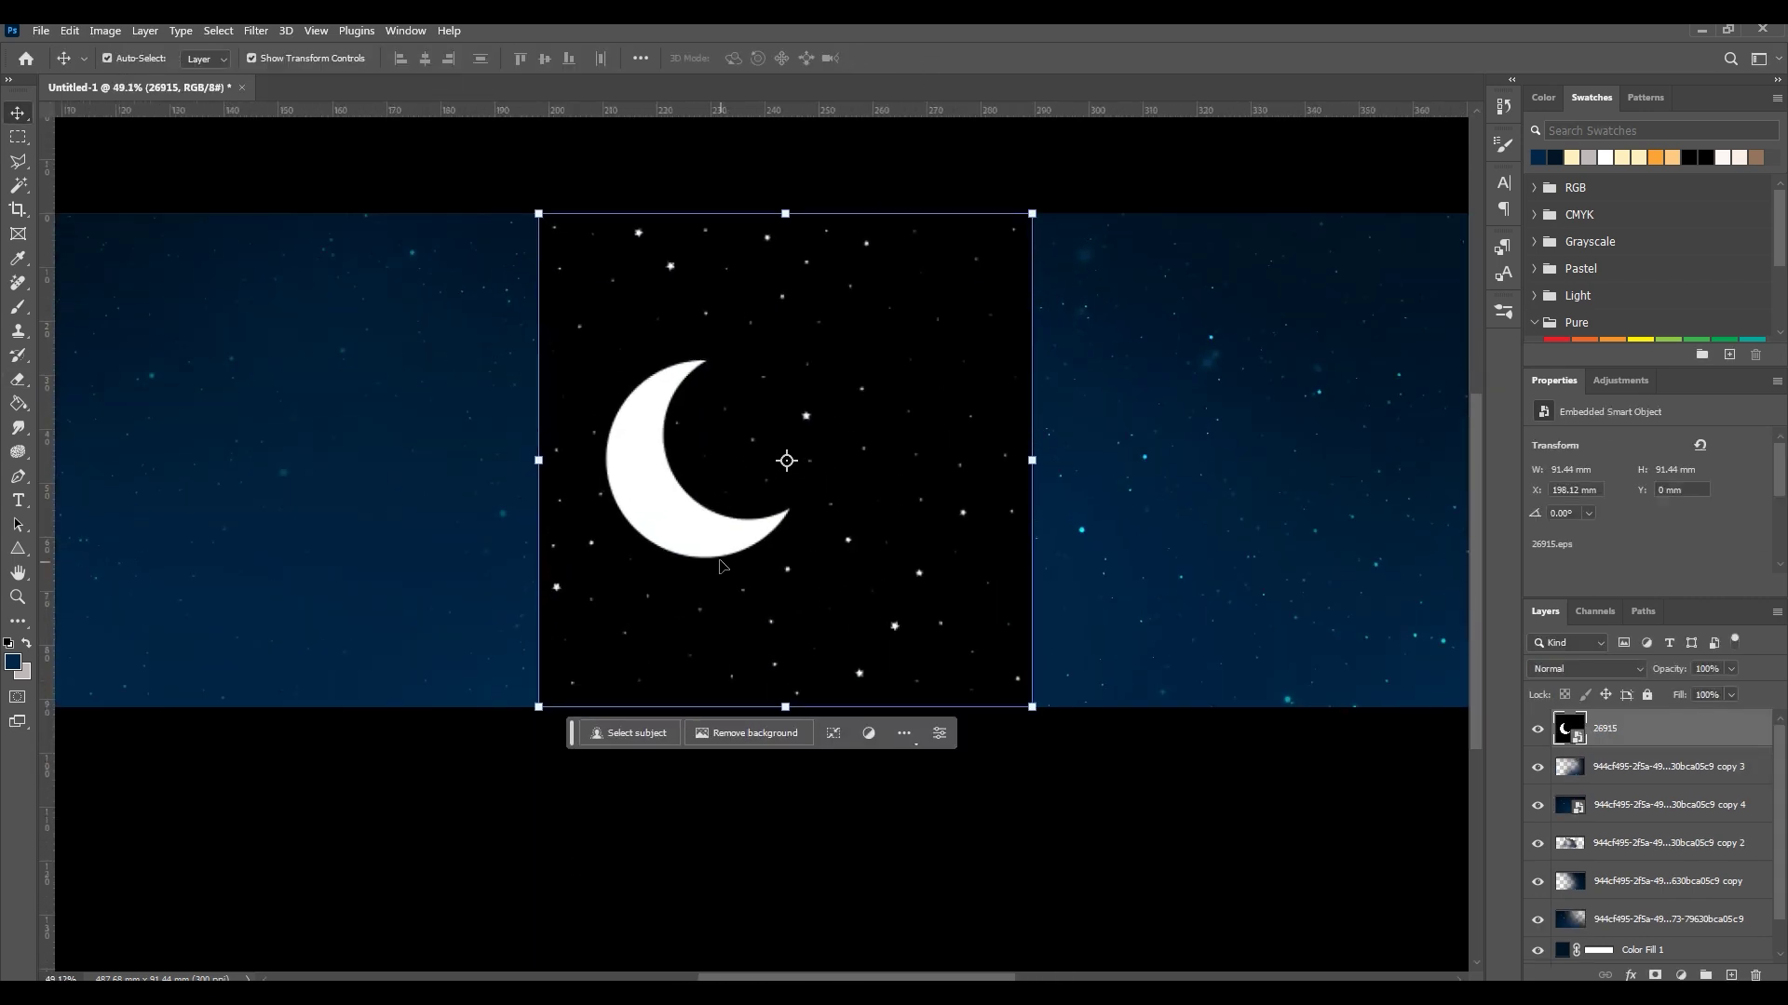
key(w)
click(684, 534)
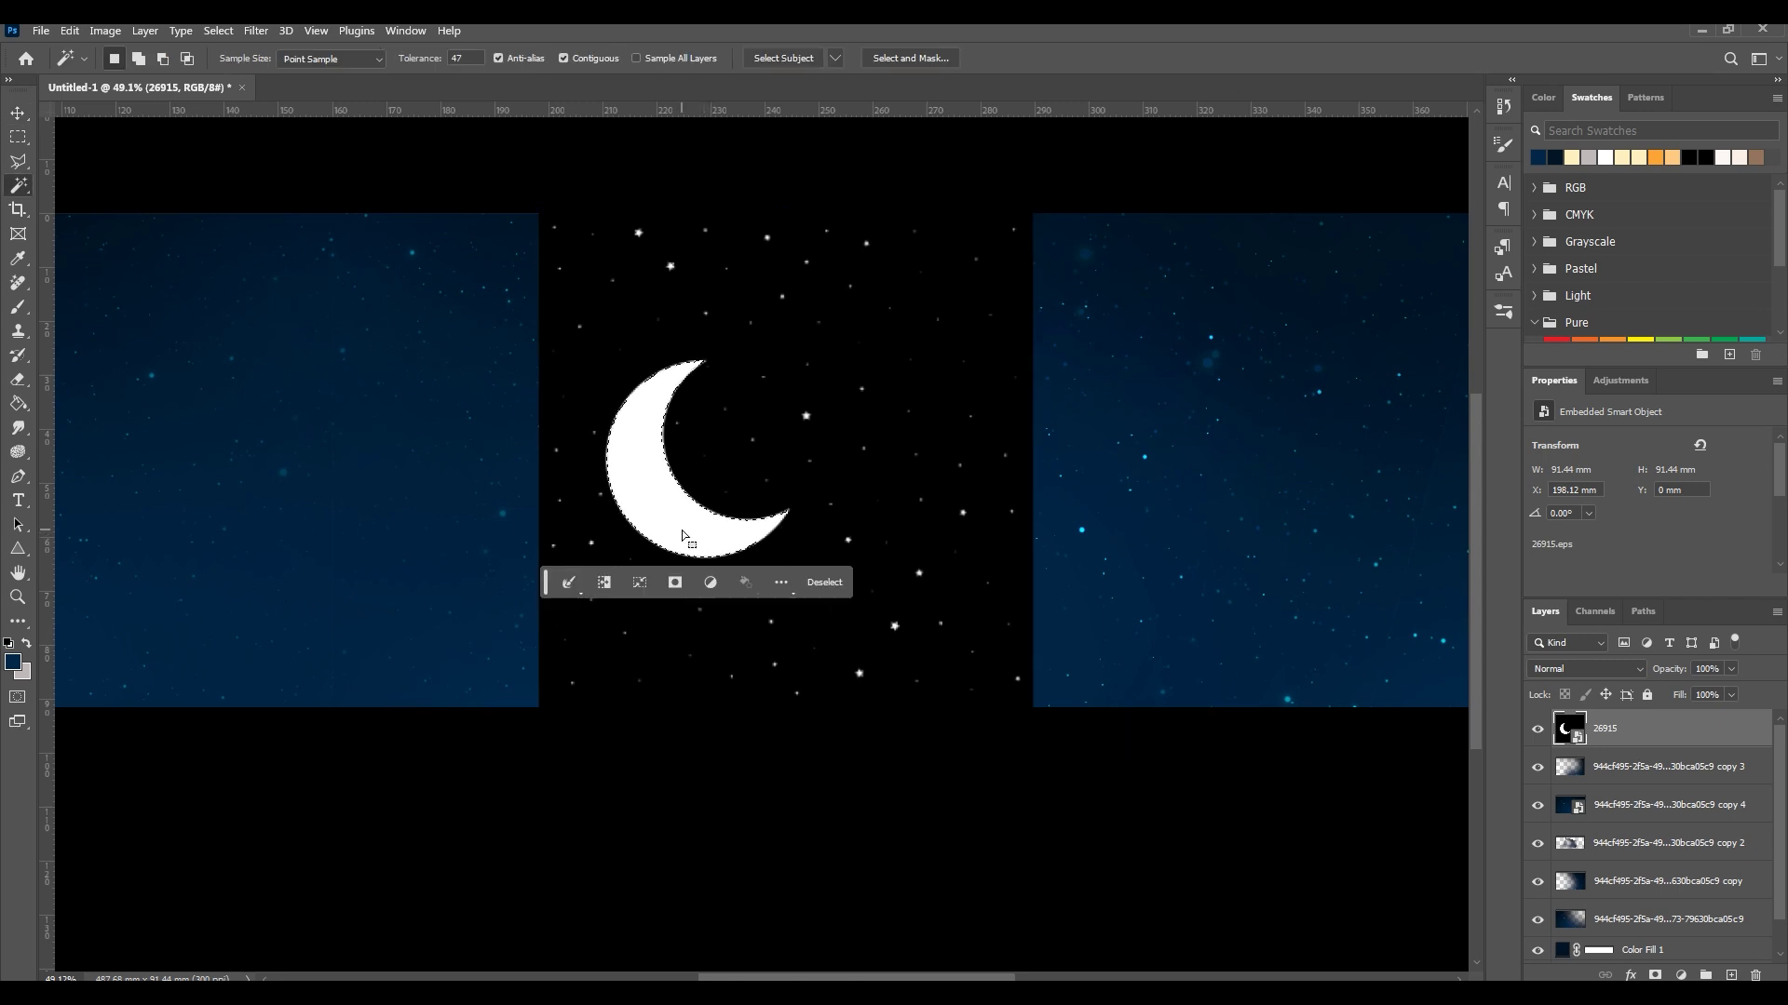
click(603, 581)
key(e)
click(806, 387)
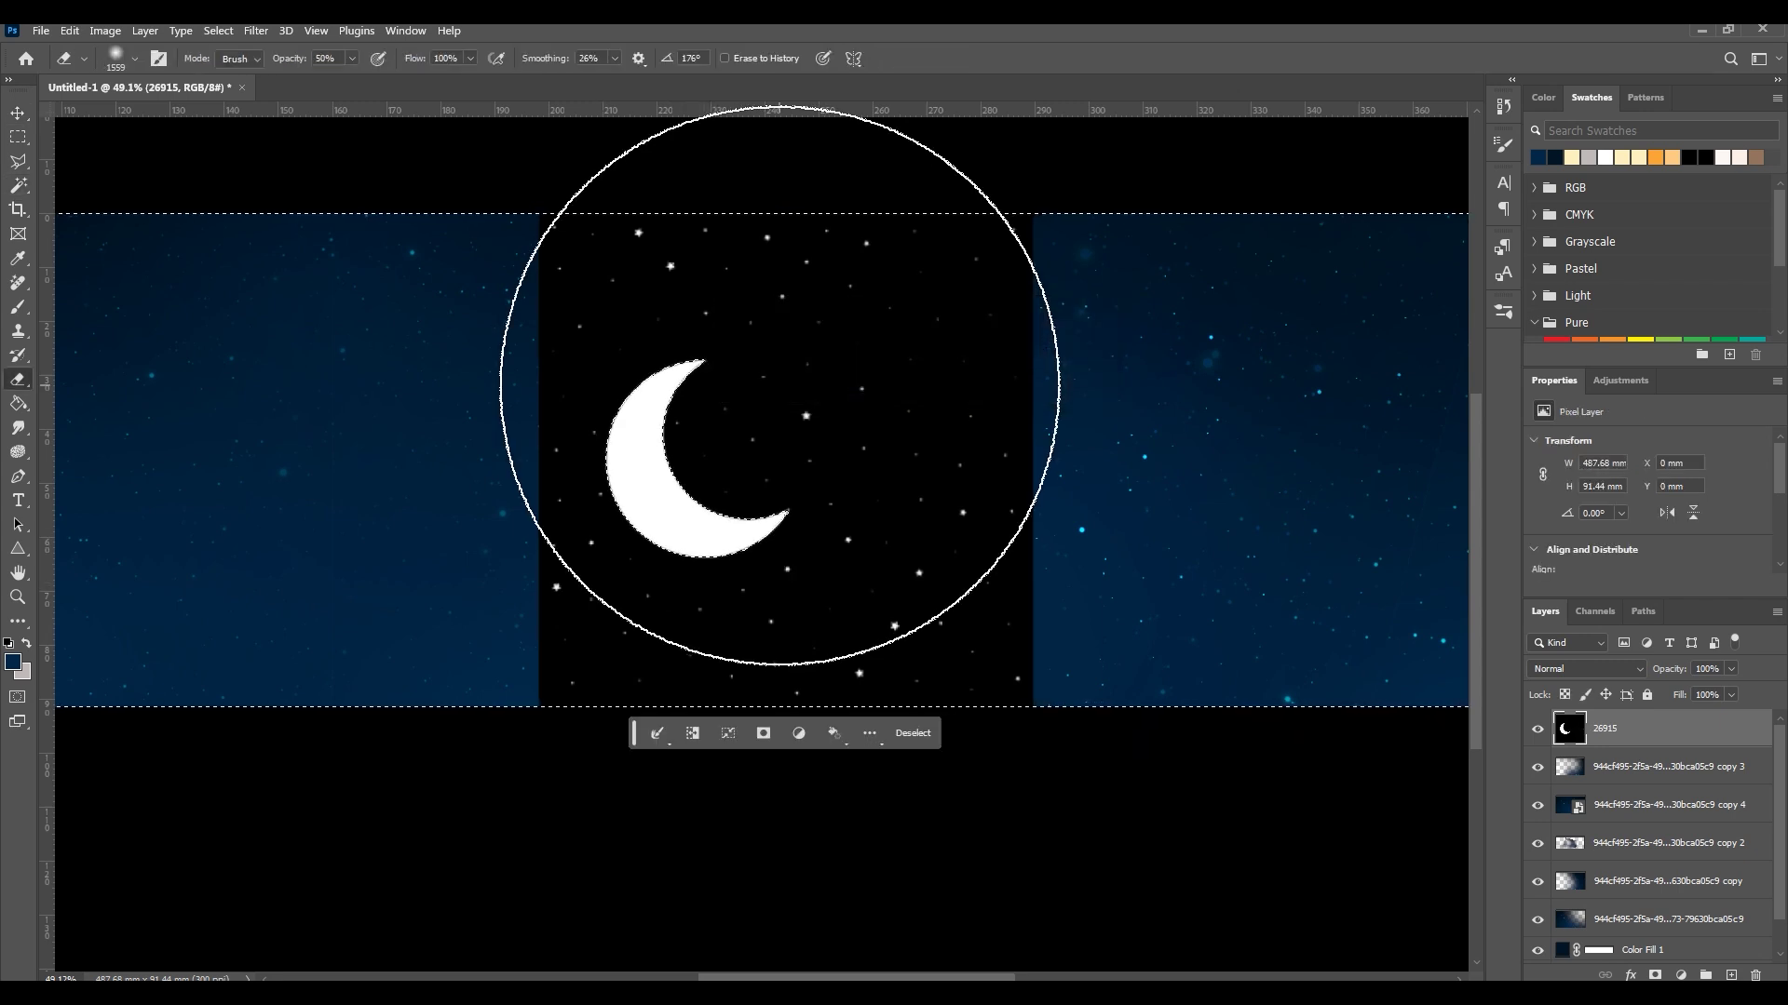
click(779, 391)
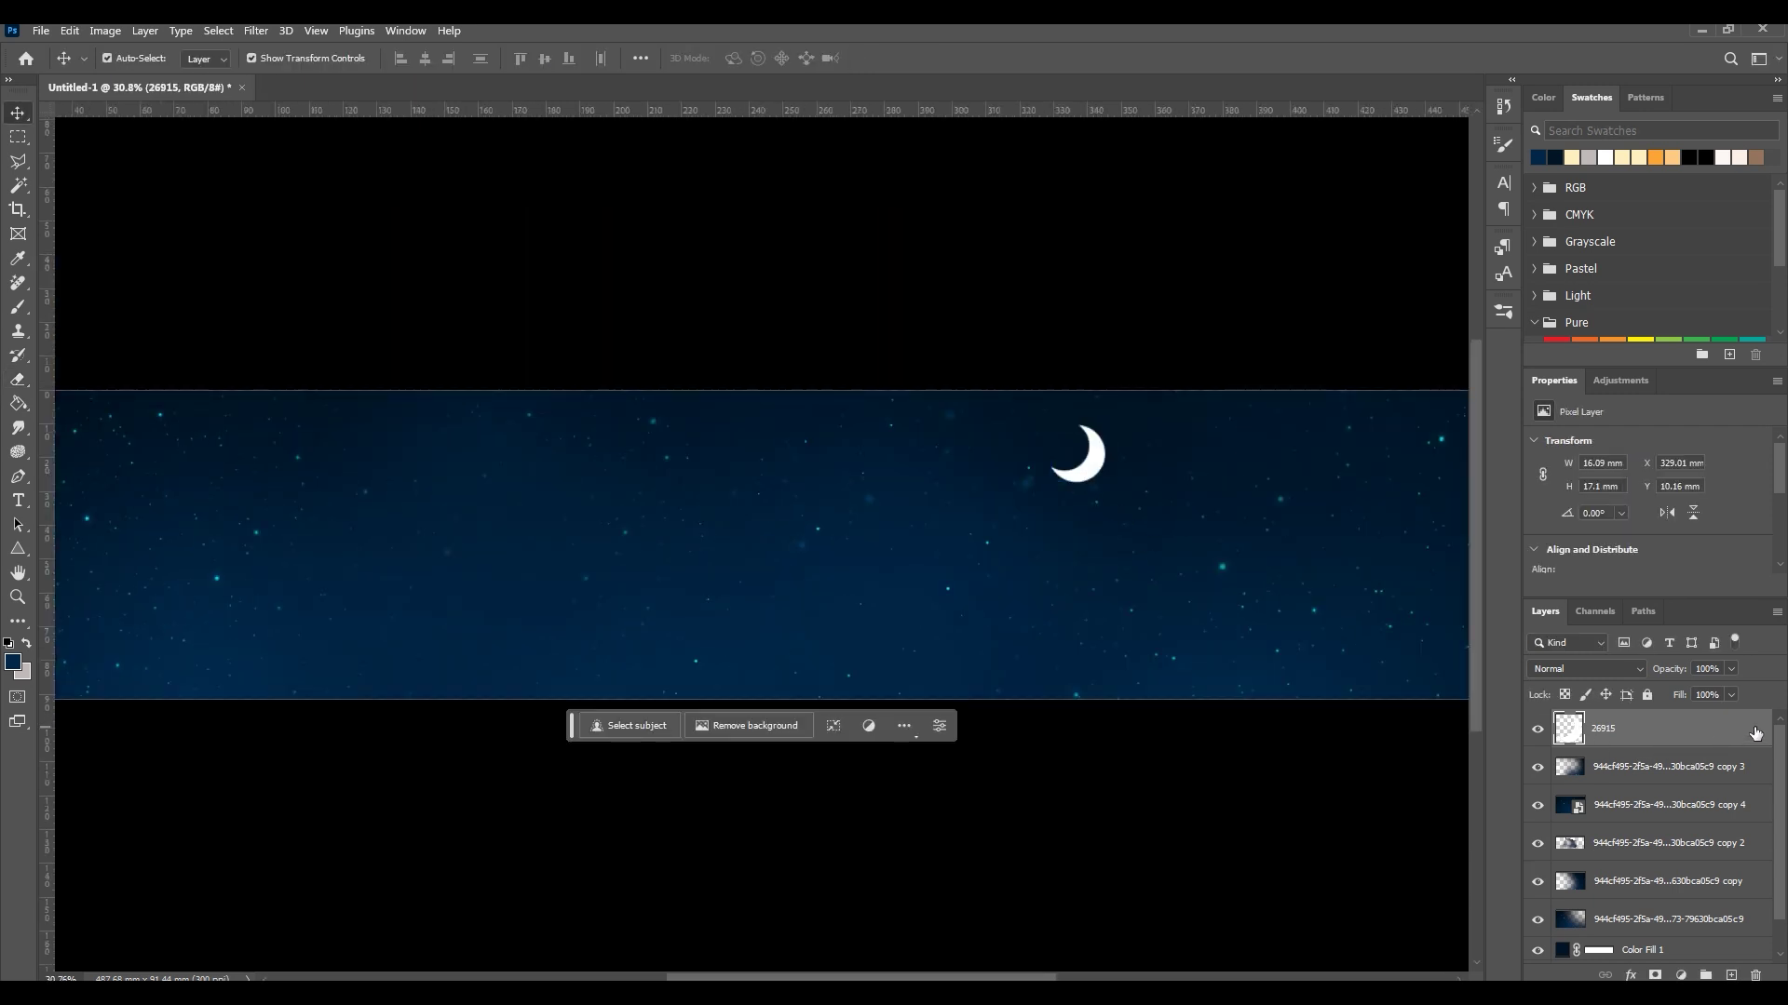
Give the moon layer an Outer Glow layer style
double_click(1755, 733)
click(72, 870)
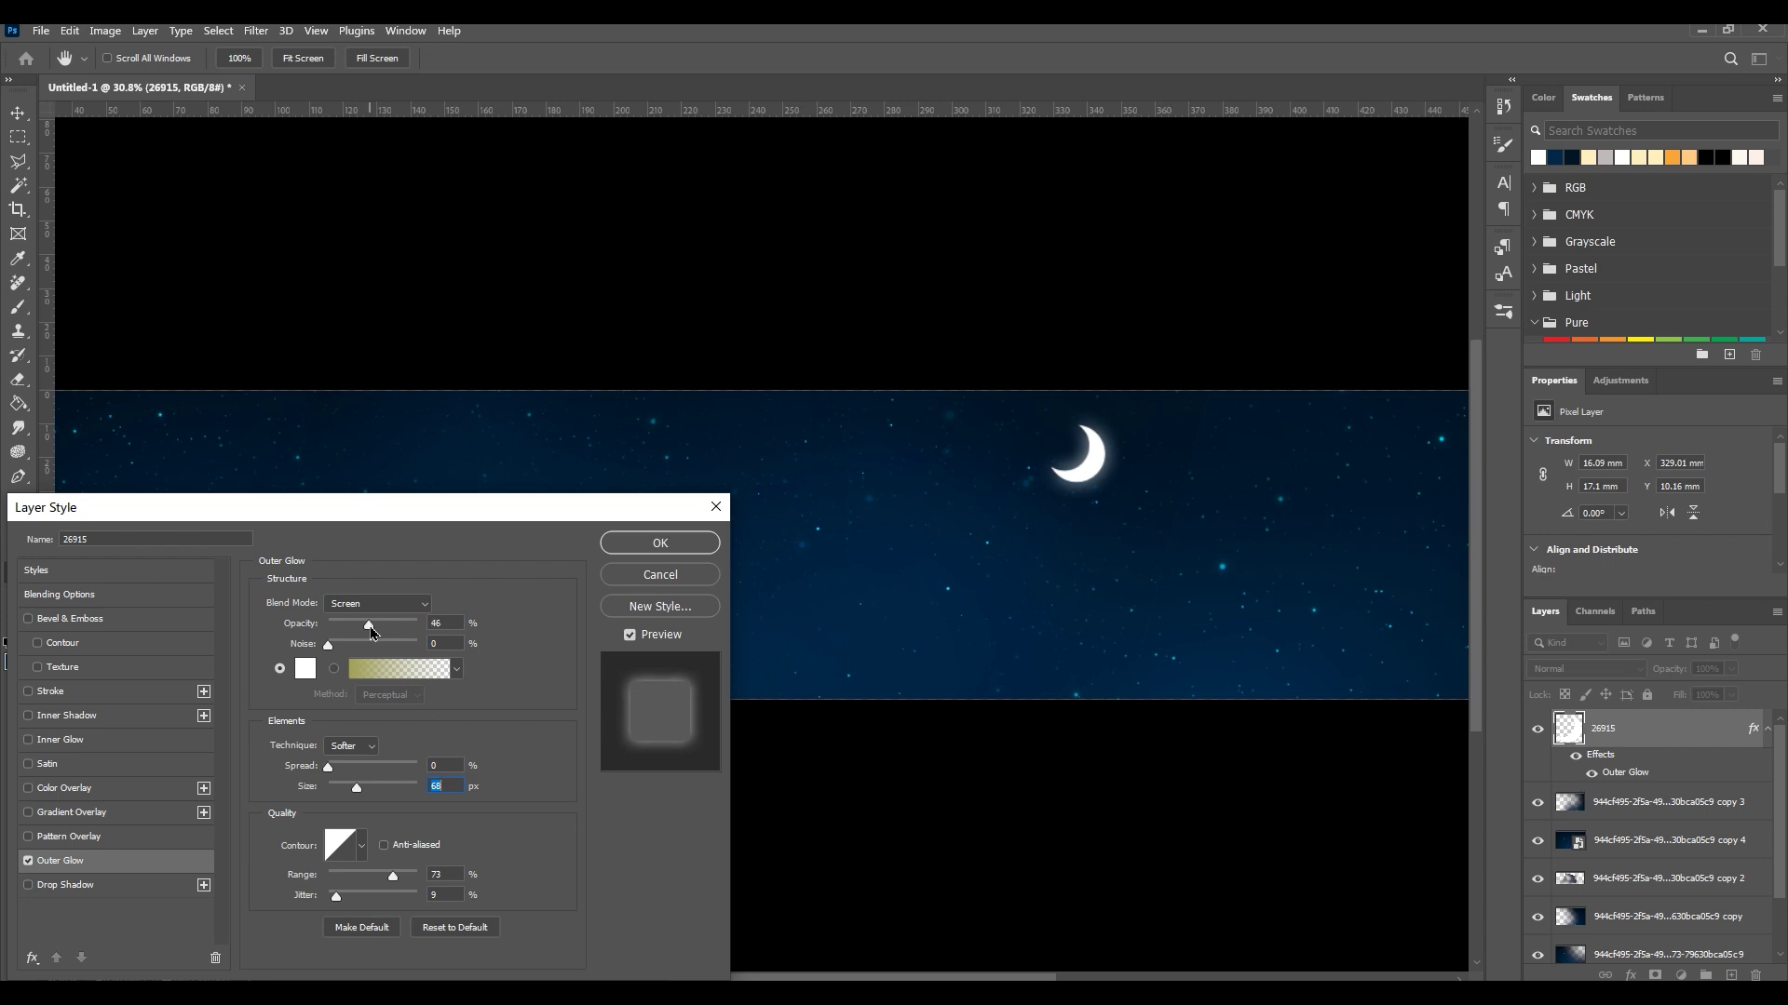
click(657, 543)
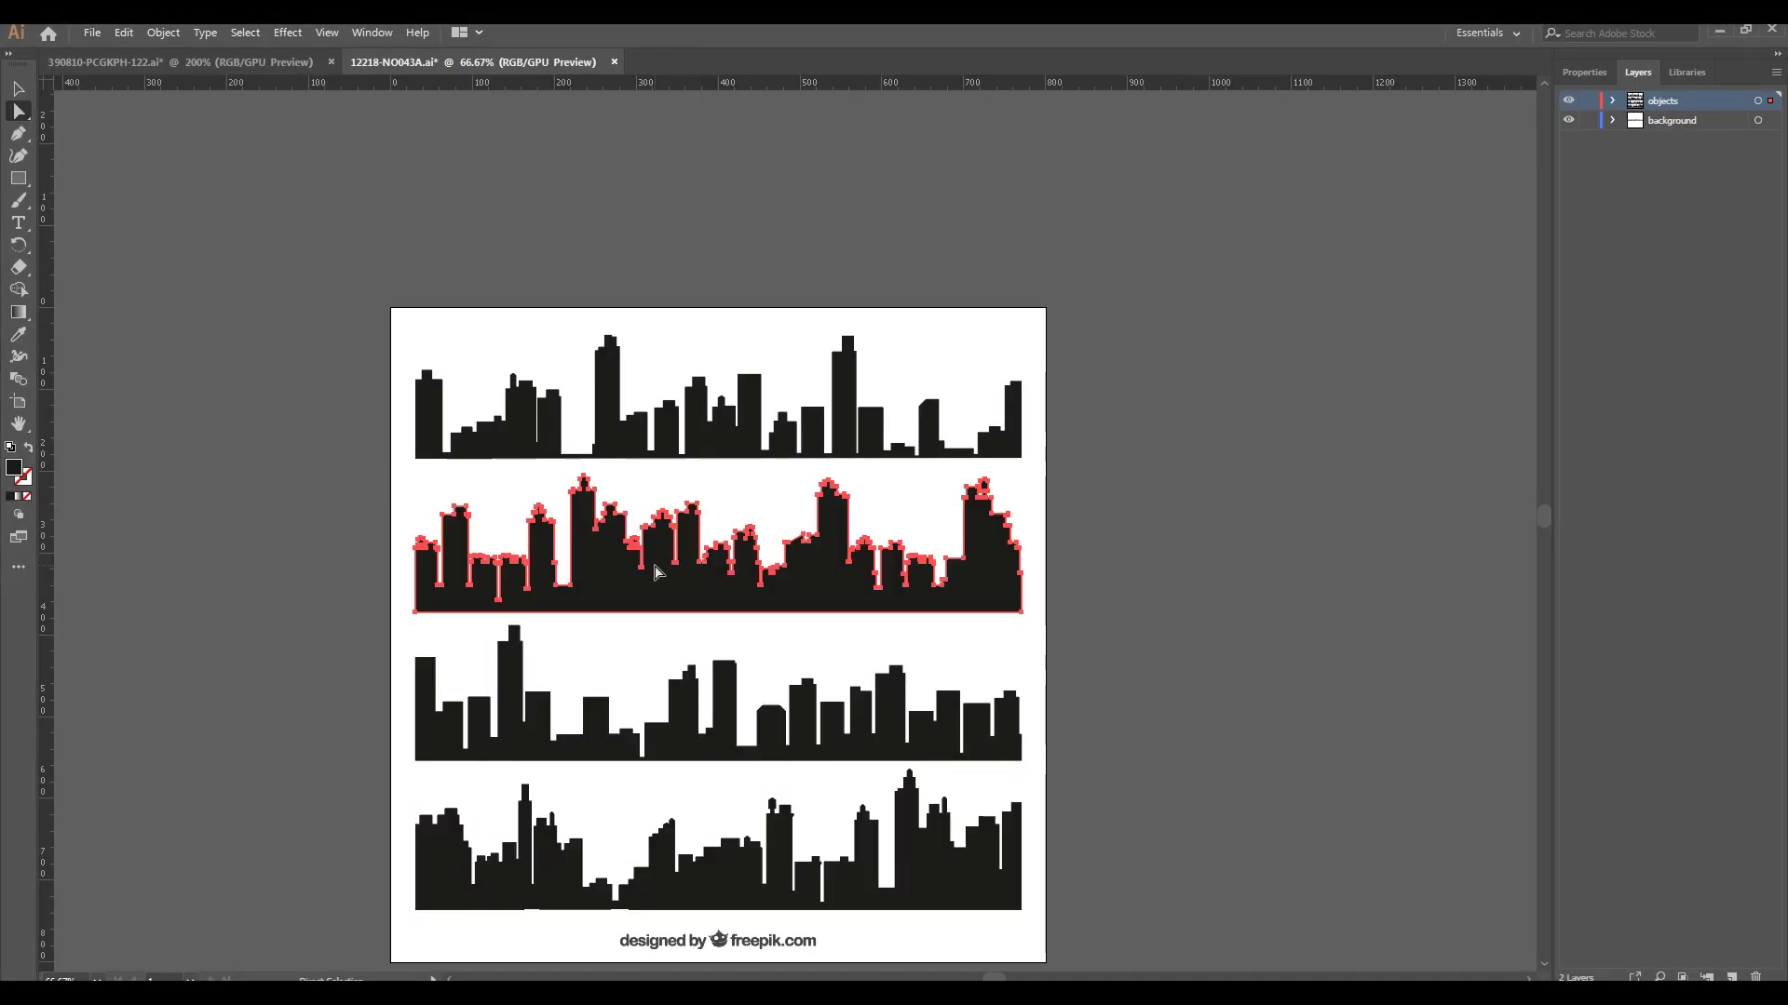
Fill the four city skylines with blue #001FFF via the Color Picker
double_click(14, 468)
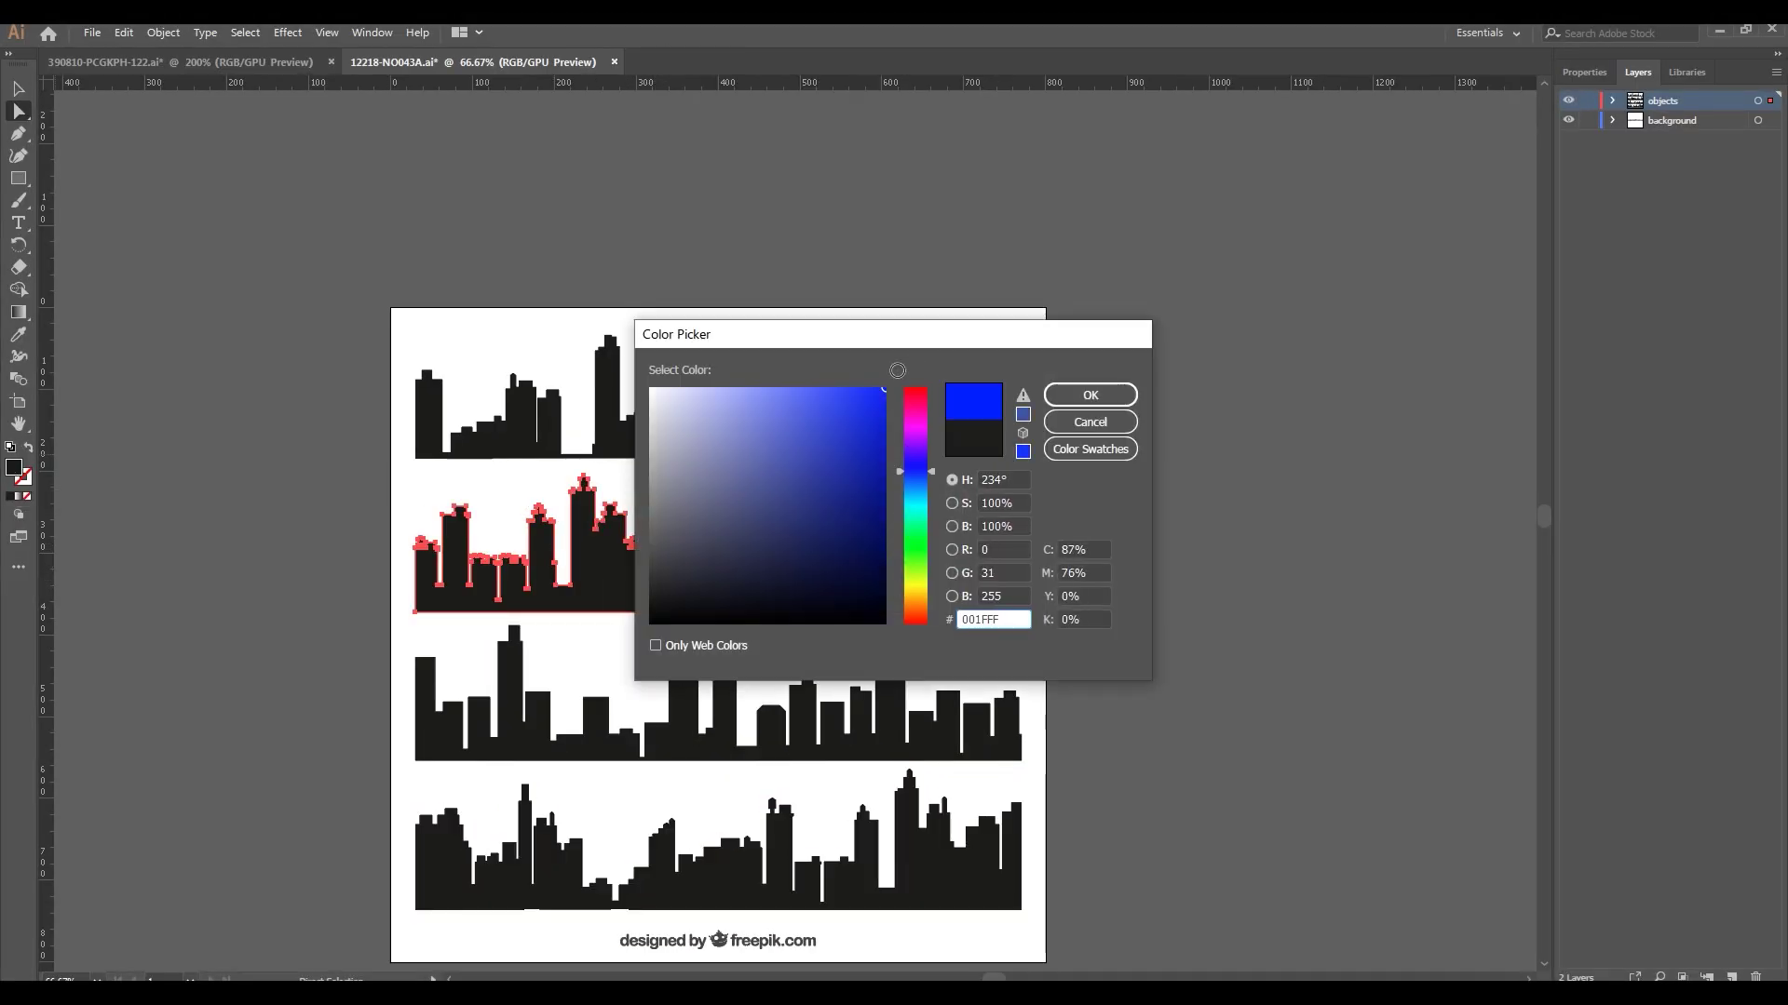
click(1090, 395)
key(v)
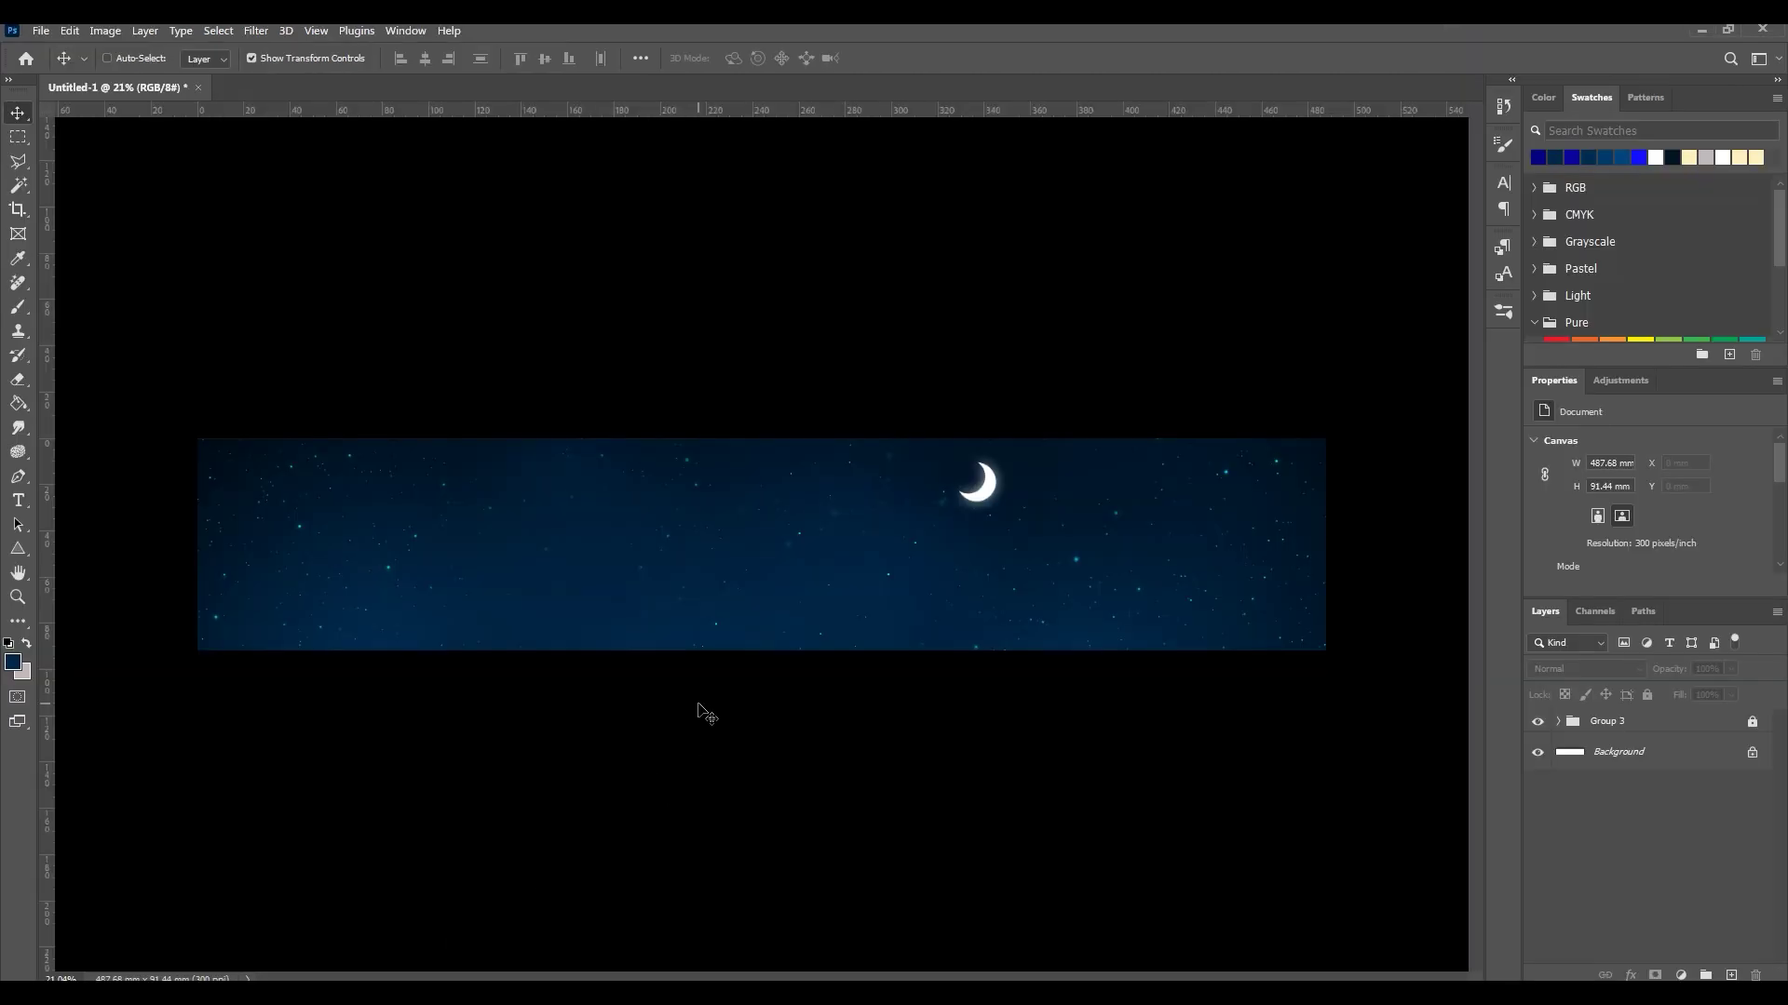
Paste the skylines as separate layers and position them on the banner
key(ctrl+v)
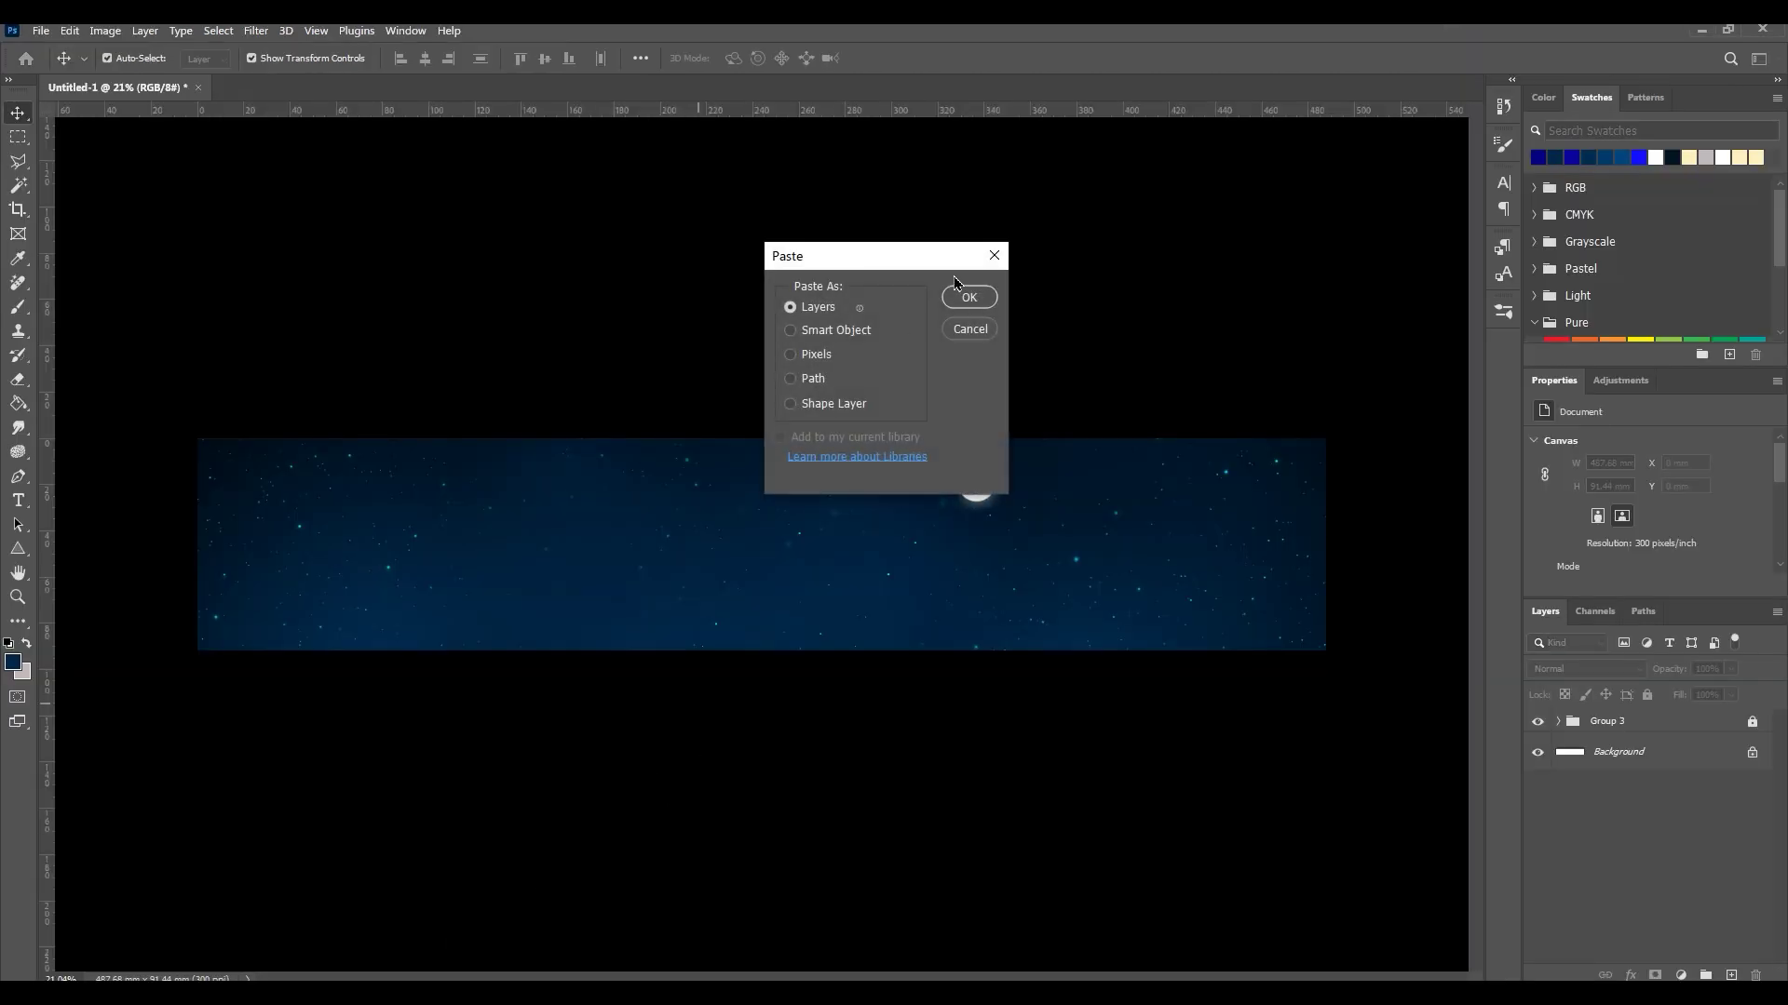
click(964, 296)
drag(761, 559, 500, 642)
click(1038, 645)
drag(1038, 646, 1380, 580)
click(605, 631)
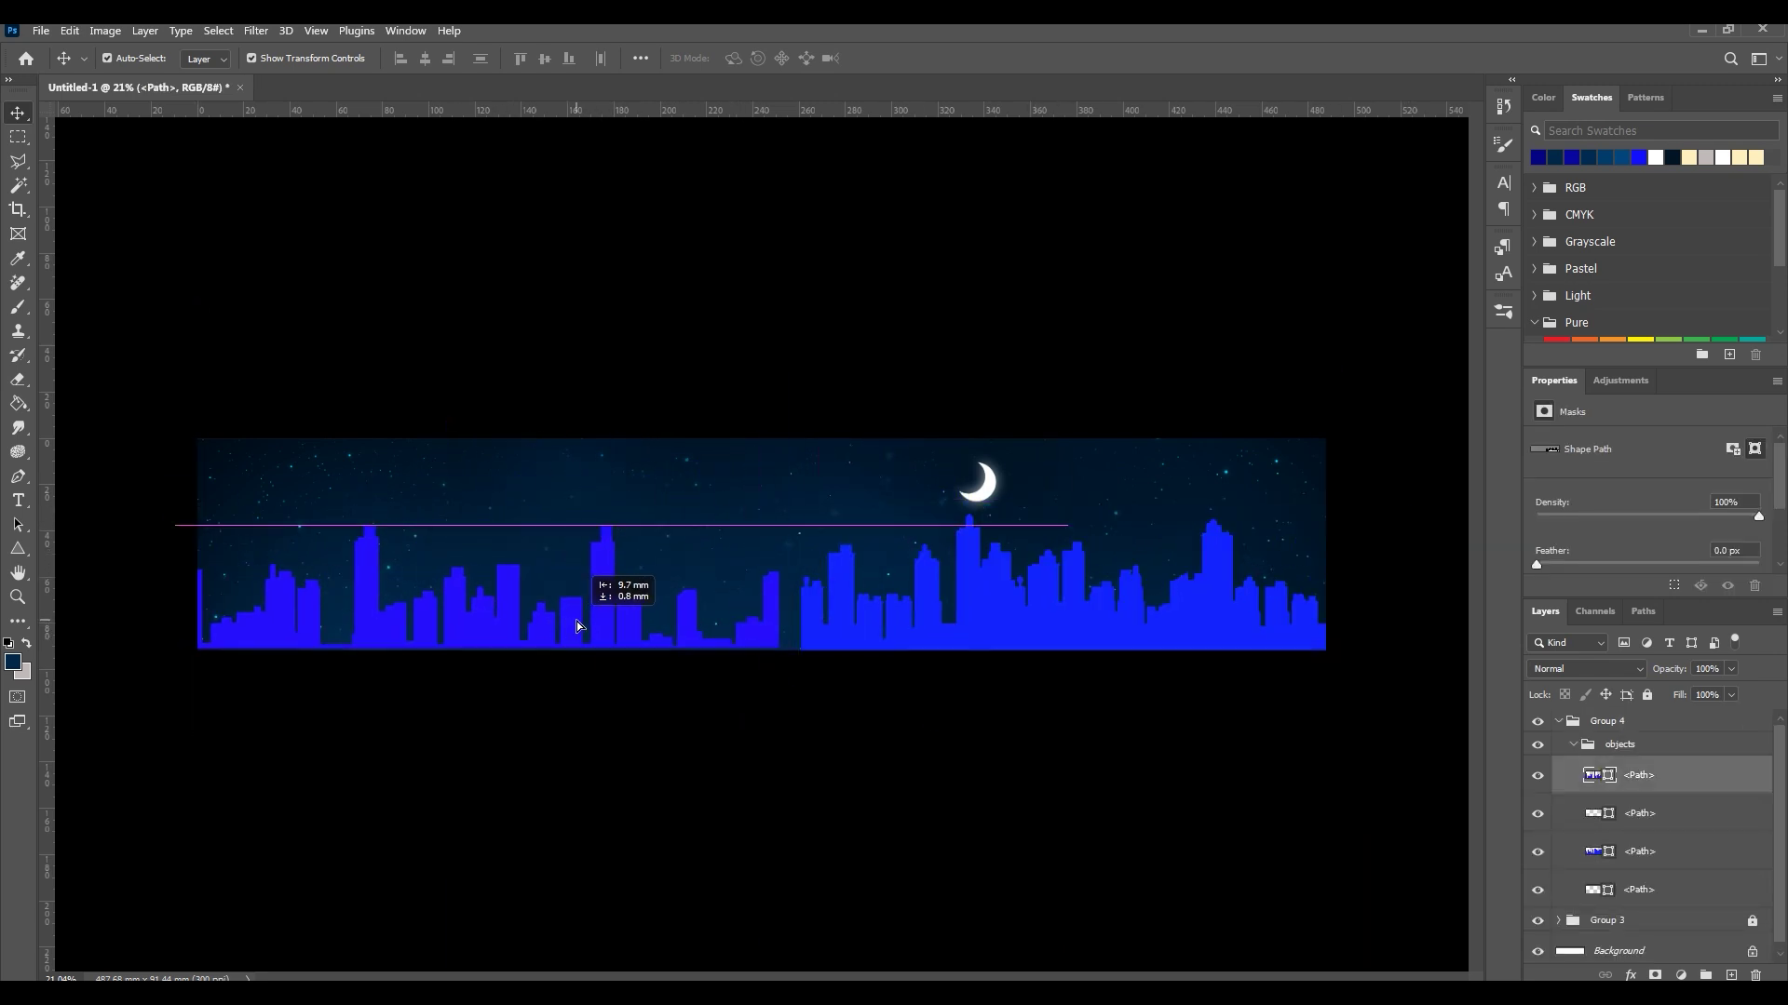
click(1098, 583)
drag(1099, 583, 757, 797)
drag(766, 734, 628, 519)
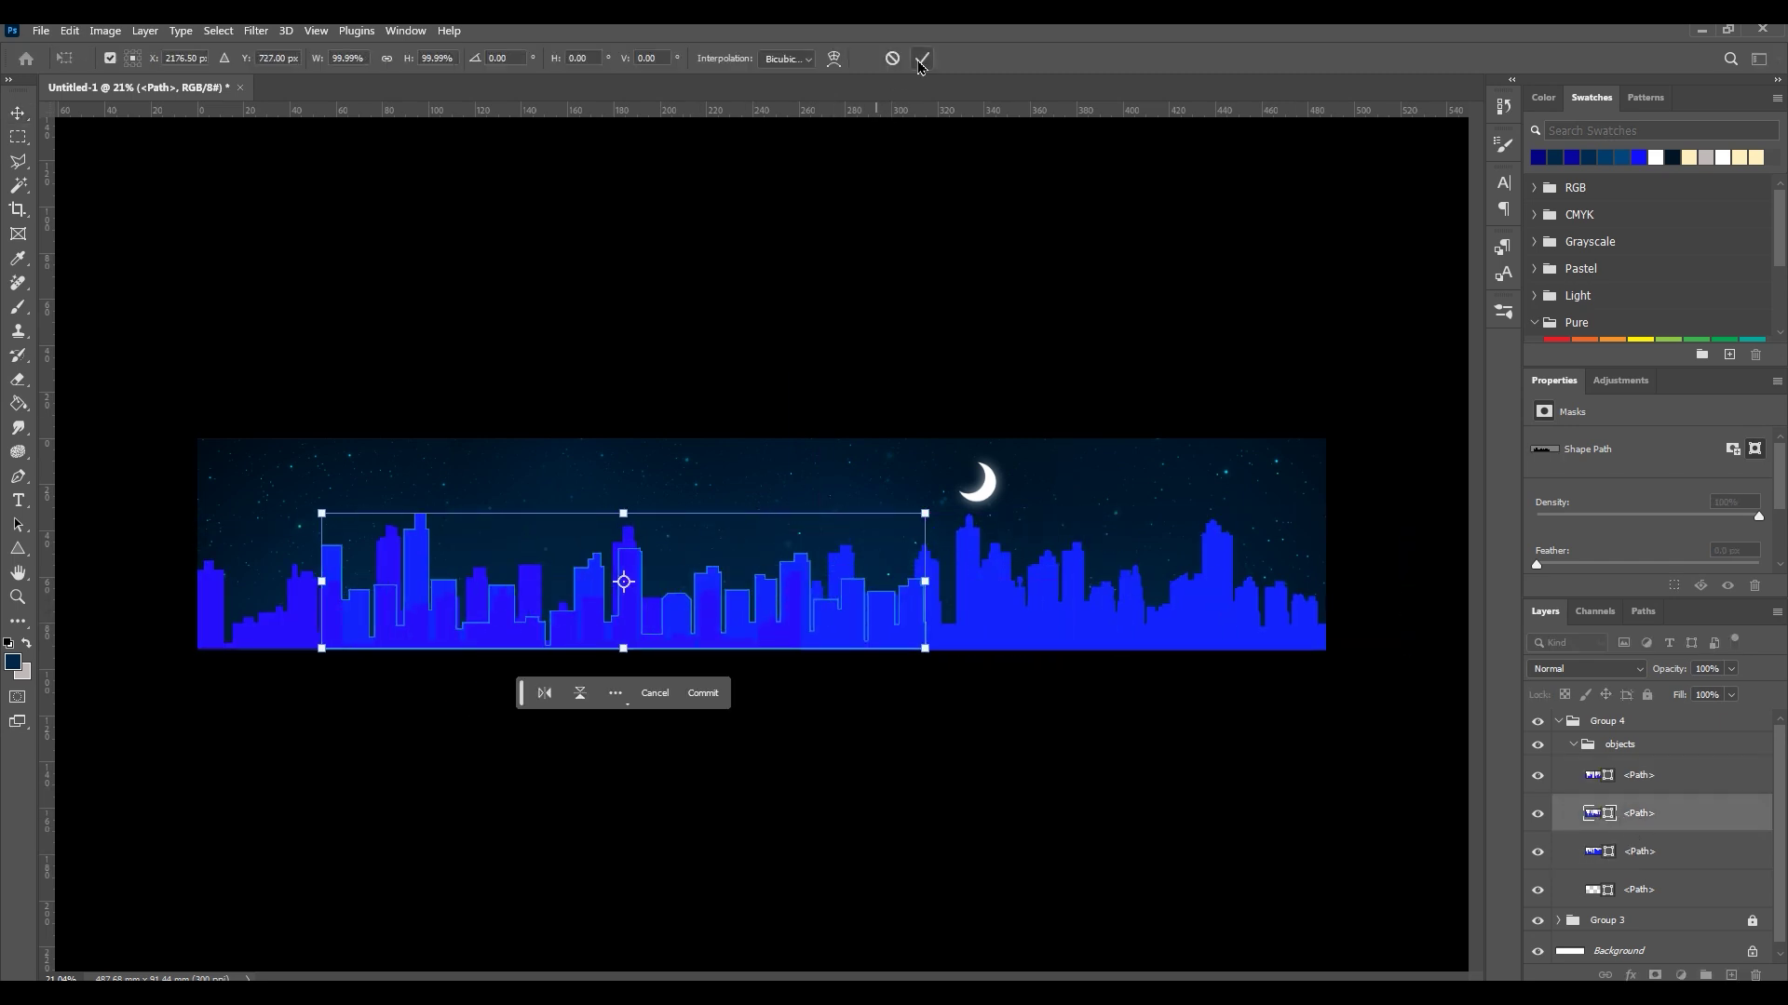
key(Return)
drag(651, 596, 1052, 599)
Hide the top two skylines and move the third to the banner's left half
click(1537, 812)
click(1537, 774)
click(1221, 719)
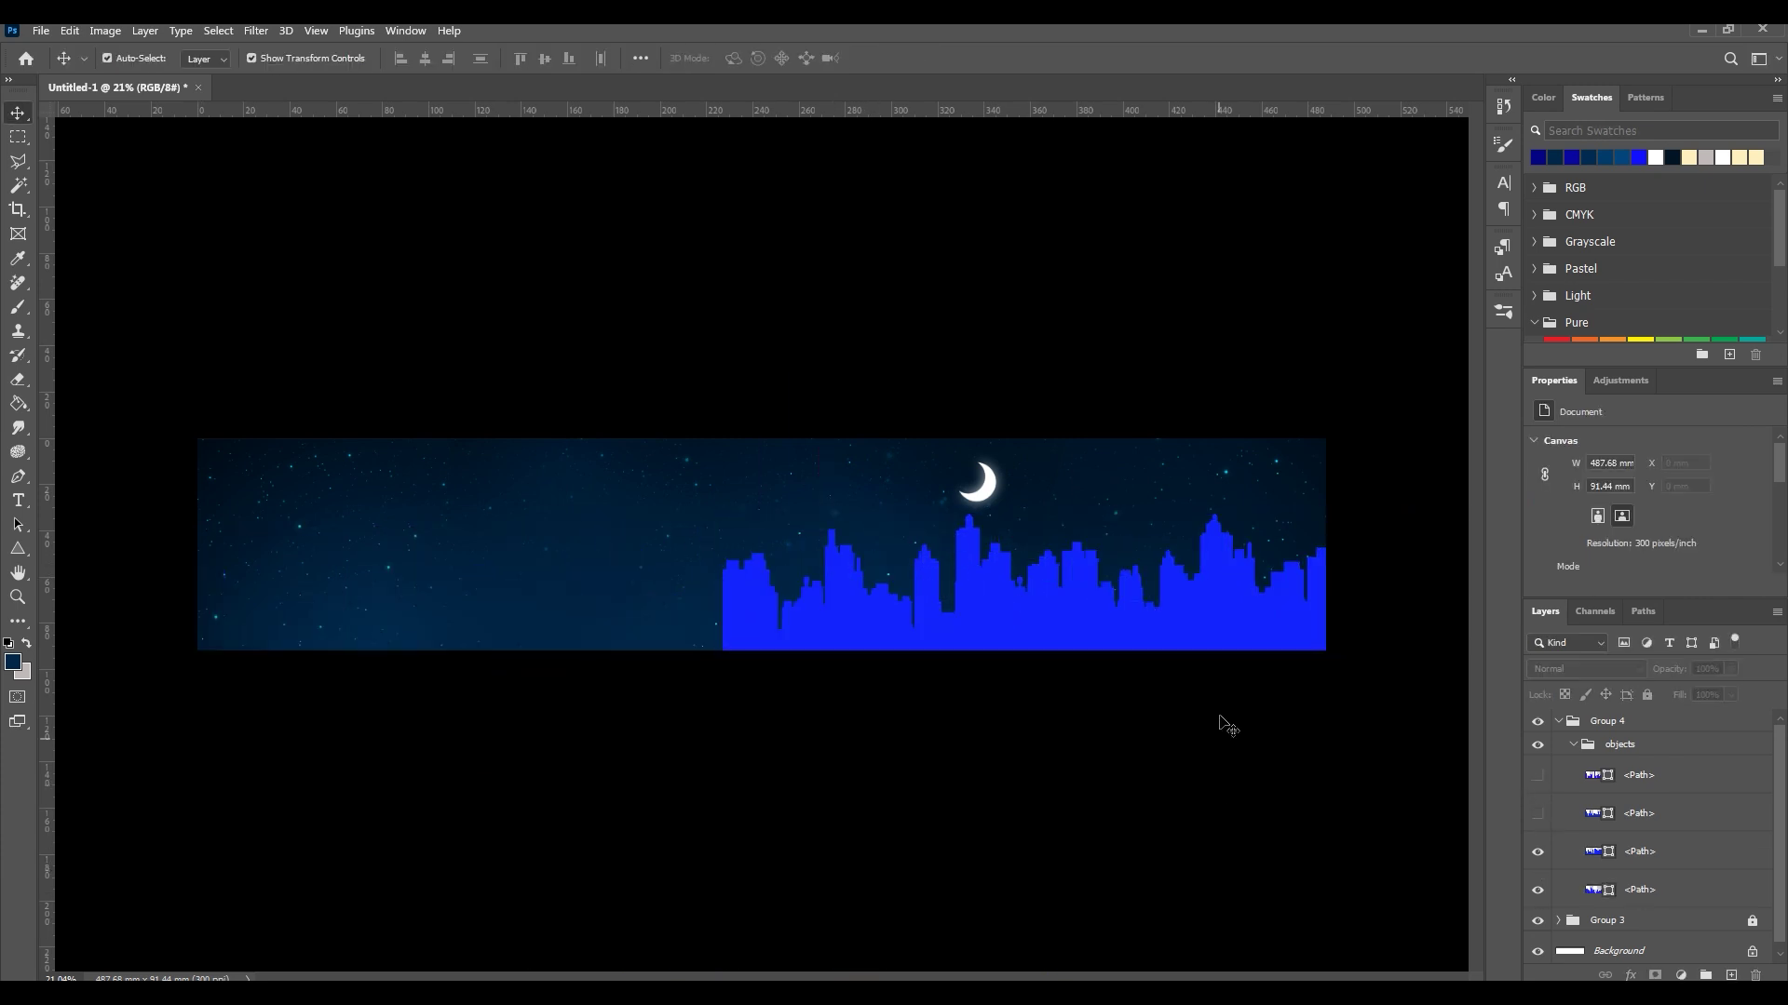
click(1217, 640)
drag(1217, 641, 534, 641)
click(729, 781)
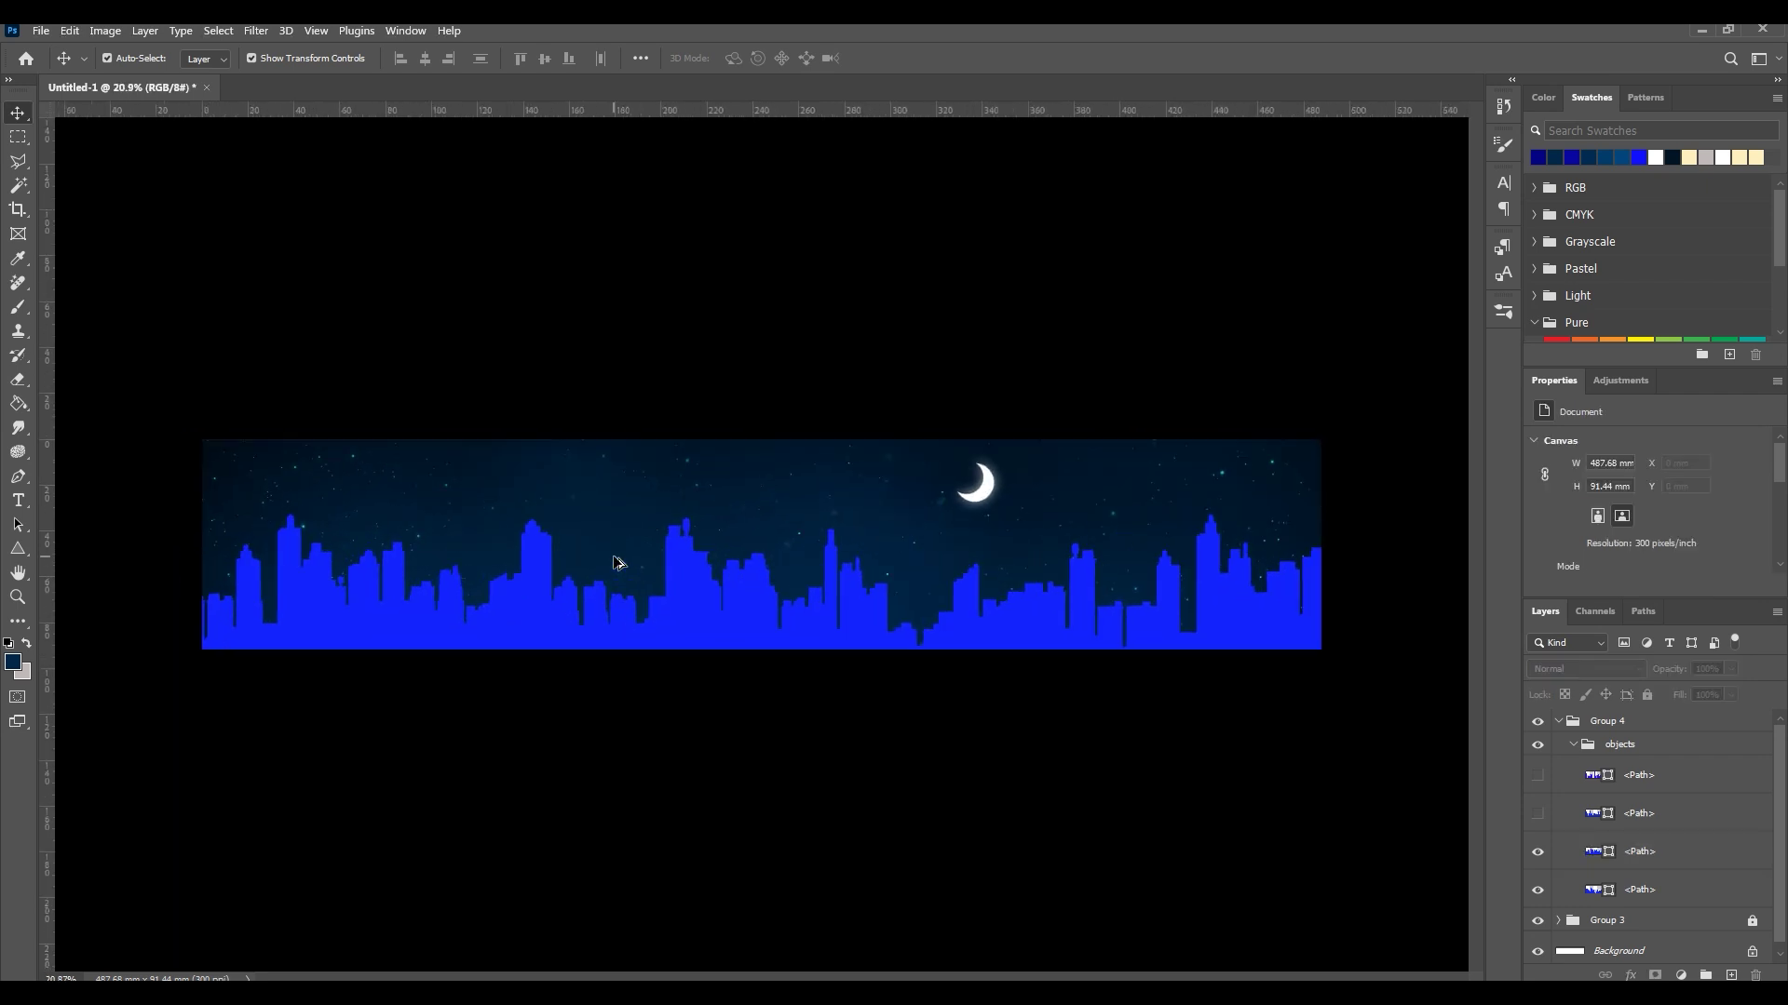
Stretch the left and right skylines taller and lower them to the bottom edge
scroll(746, 631, up, 1)
click(745, 637)
shift+click(624, 642)
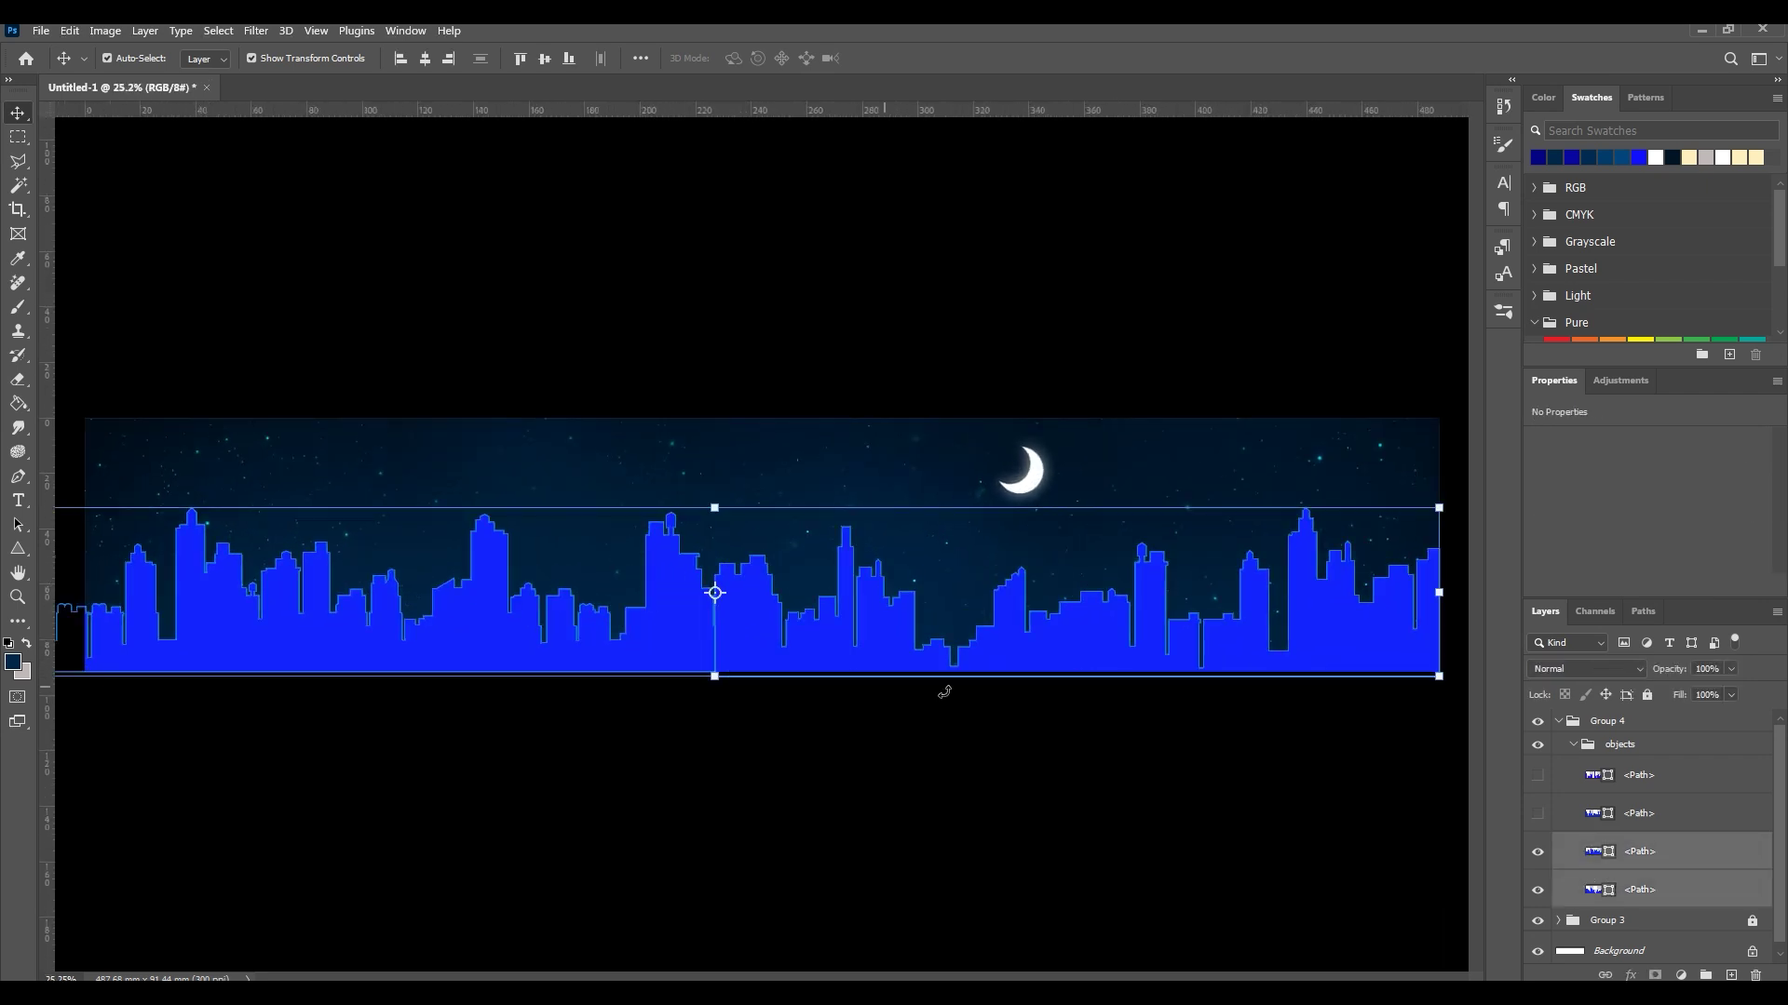
drag(714, 508, 714, 469)
drag(718, 615, 718, 626)
click(921, 59)
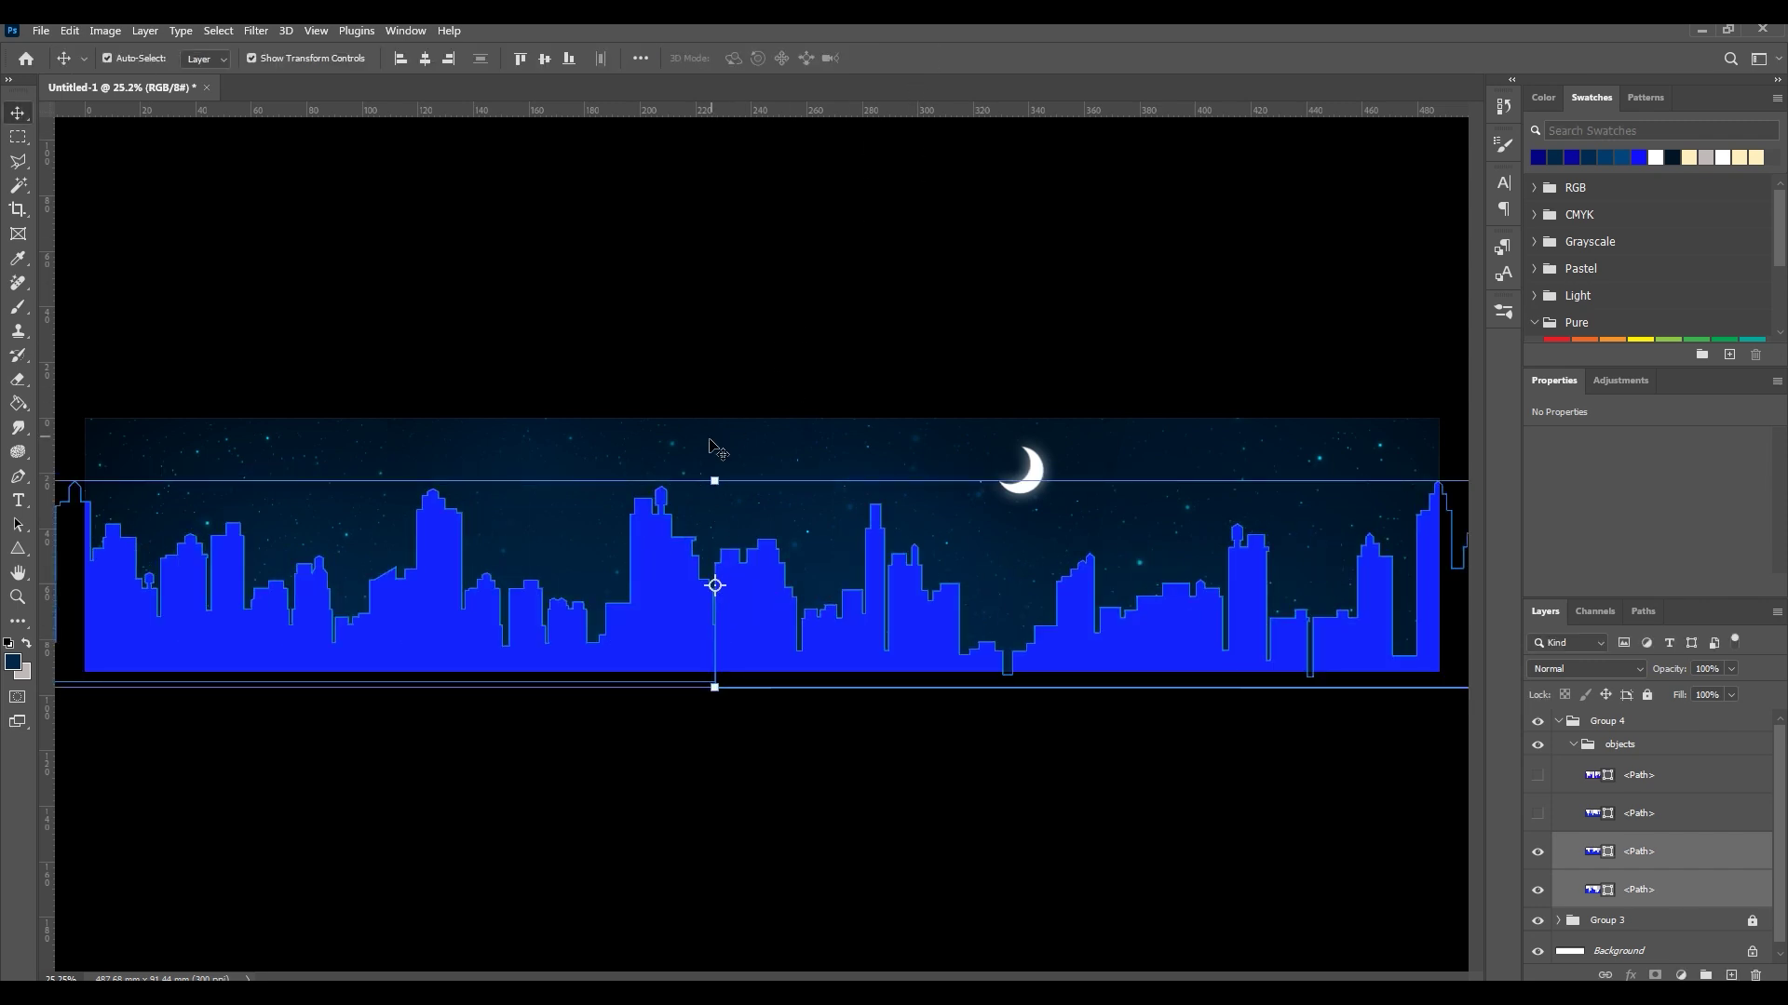
Give the selected skylines a dark blue fill from the Color Picker
key(u)
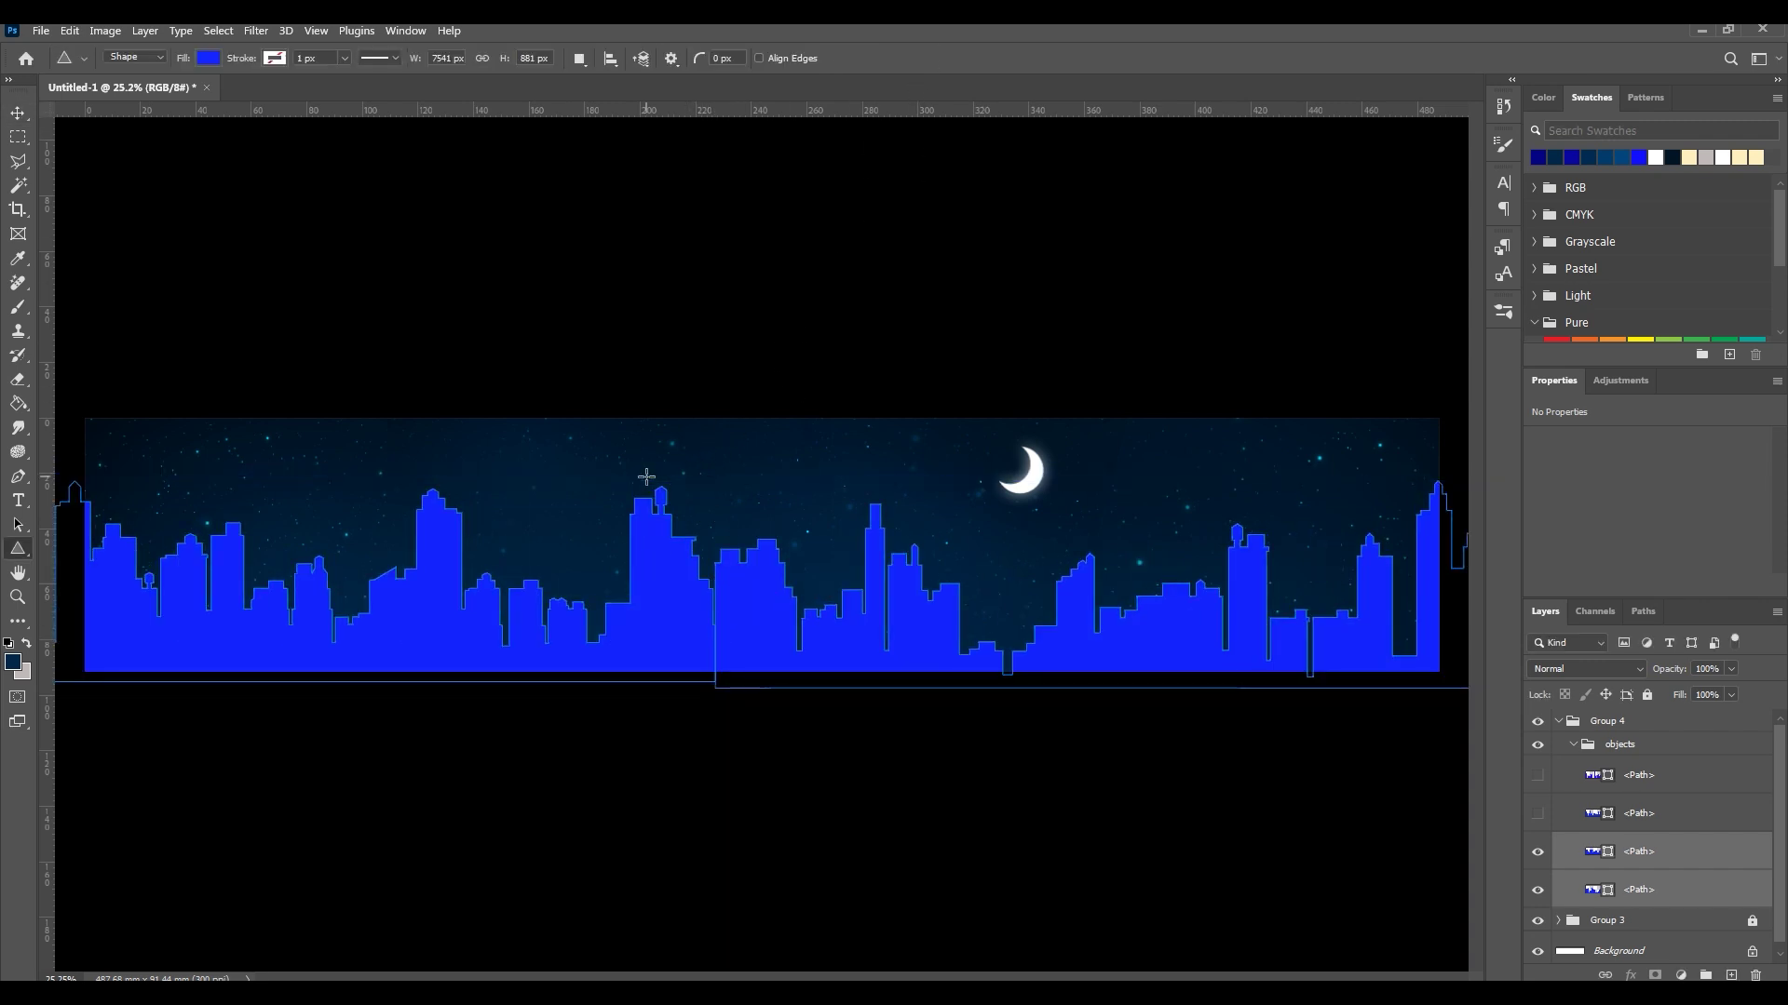
click(214, 58)
click(320, 97)
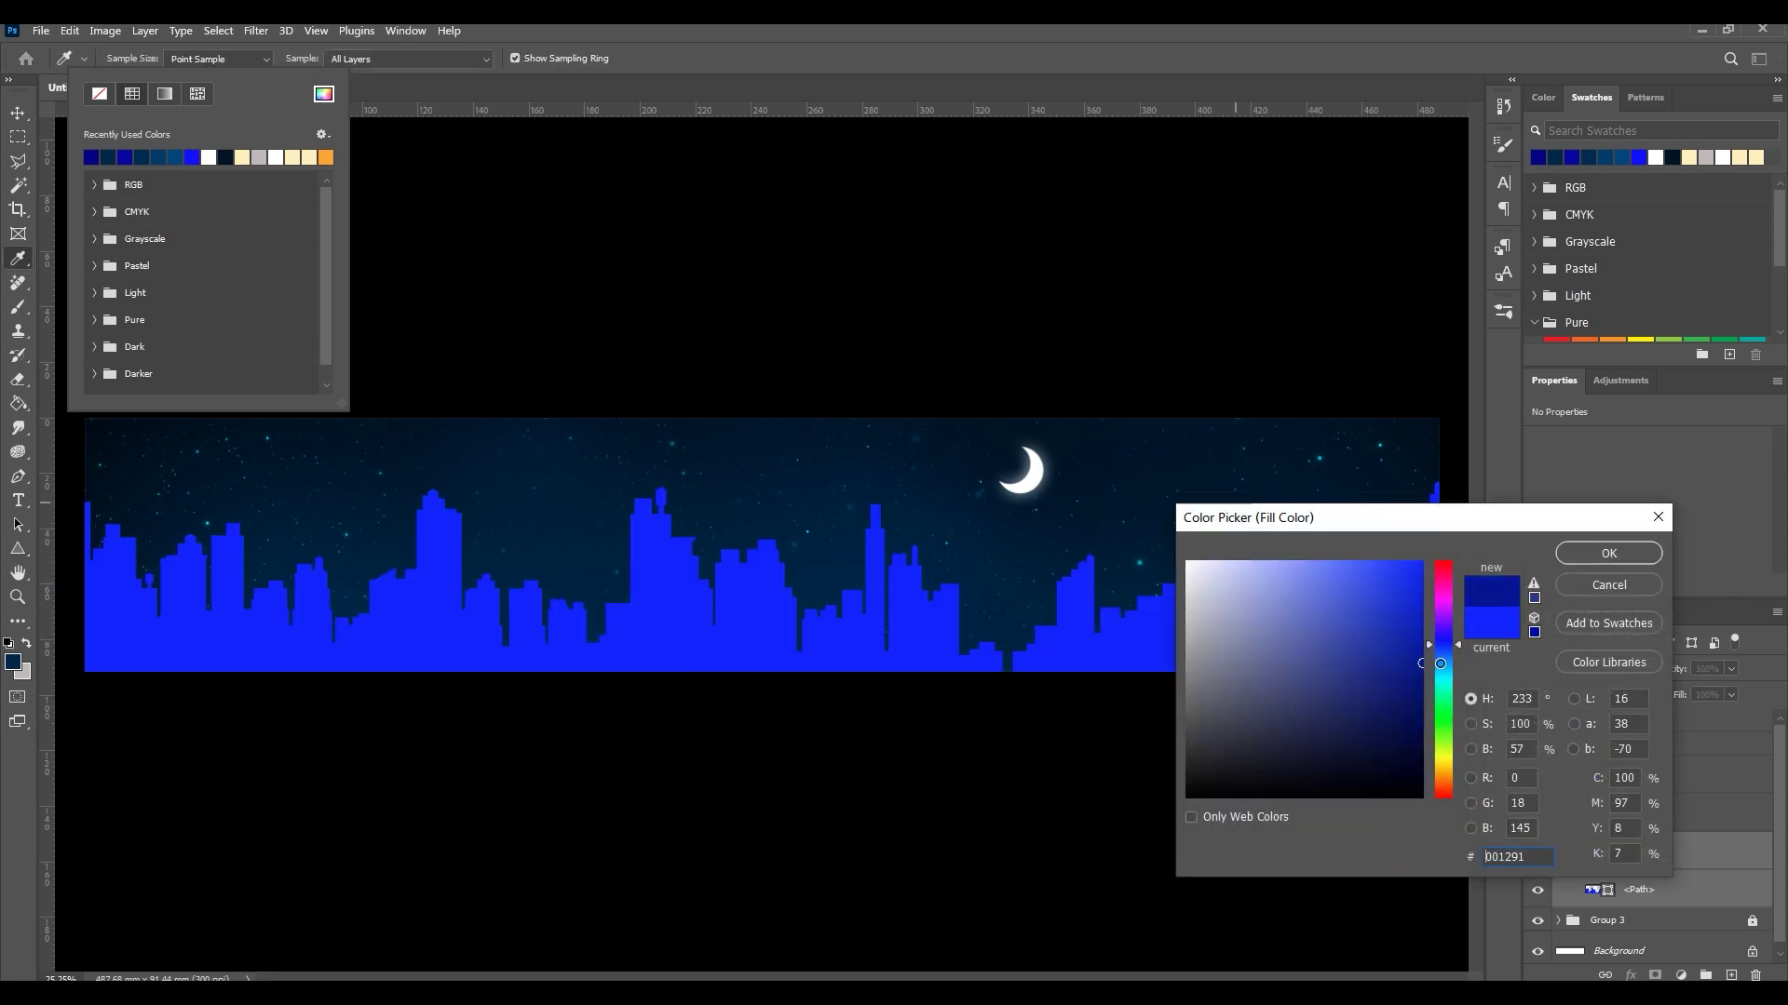
click(1607, 554)
click(885, 467)
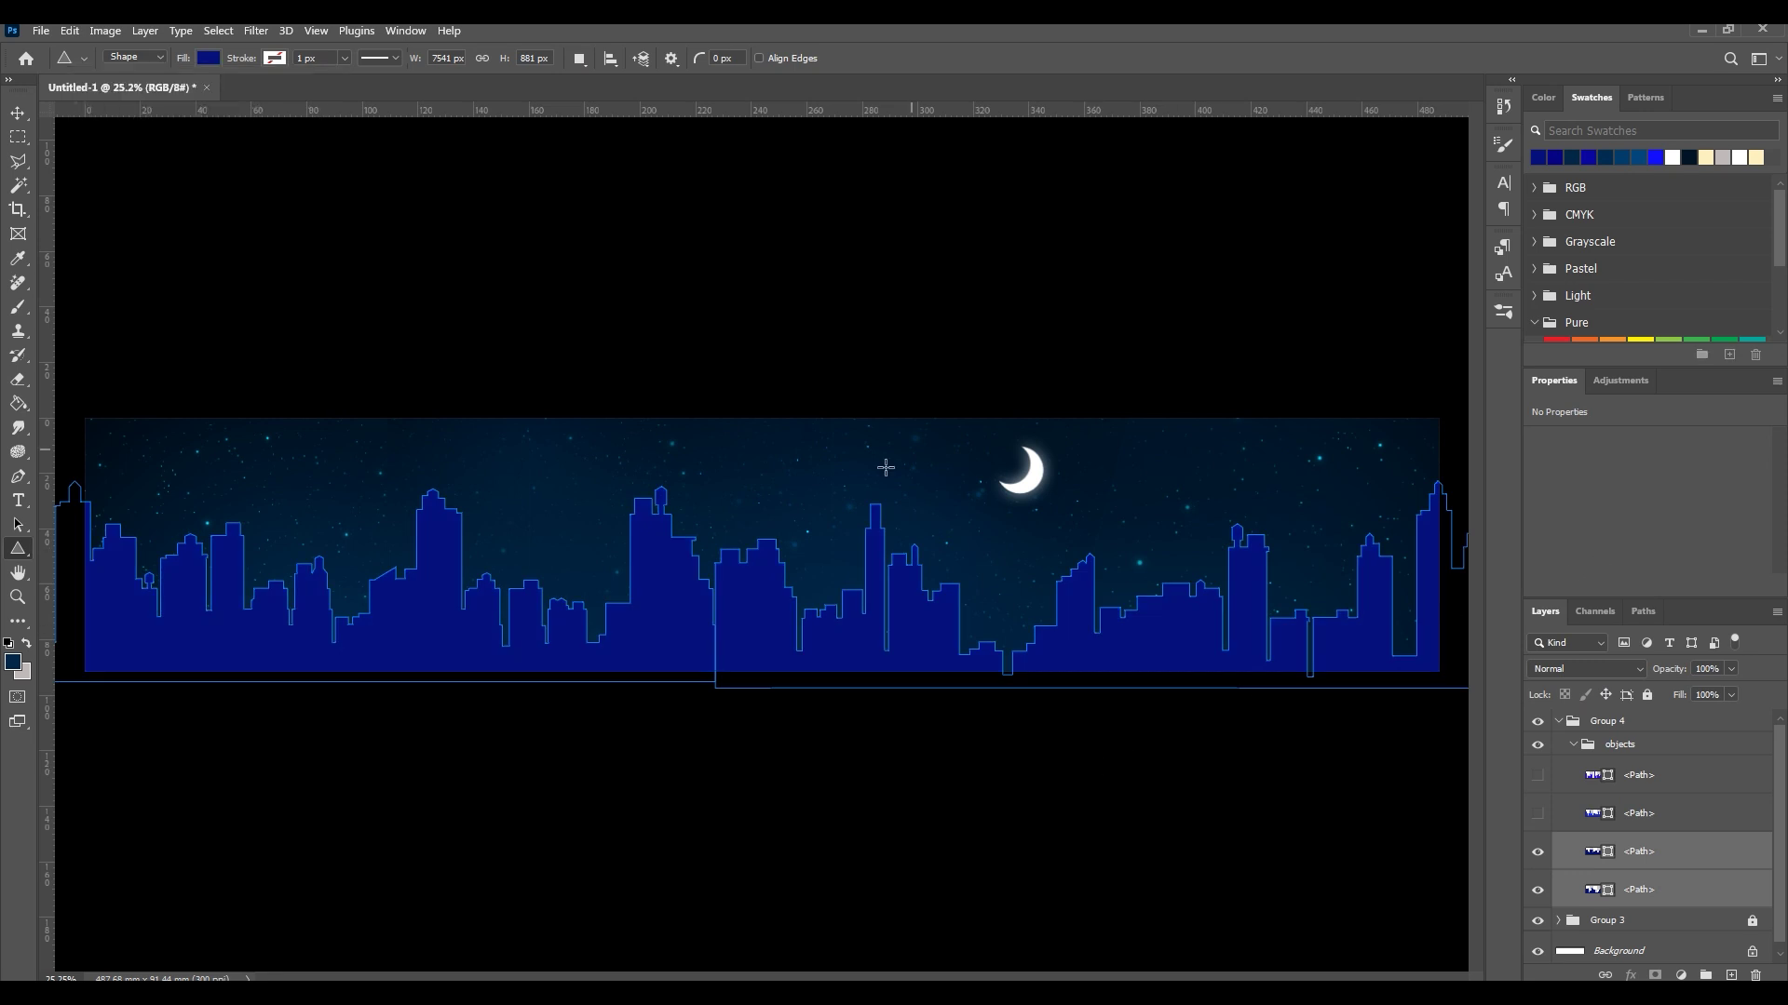
Show the hidden skylines again, fitting one narrower into the banner's bottom-right corner
click(29, 111)
click(782, 865)
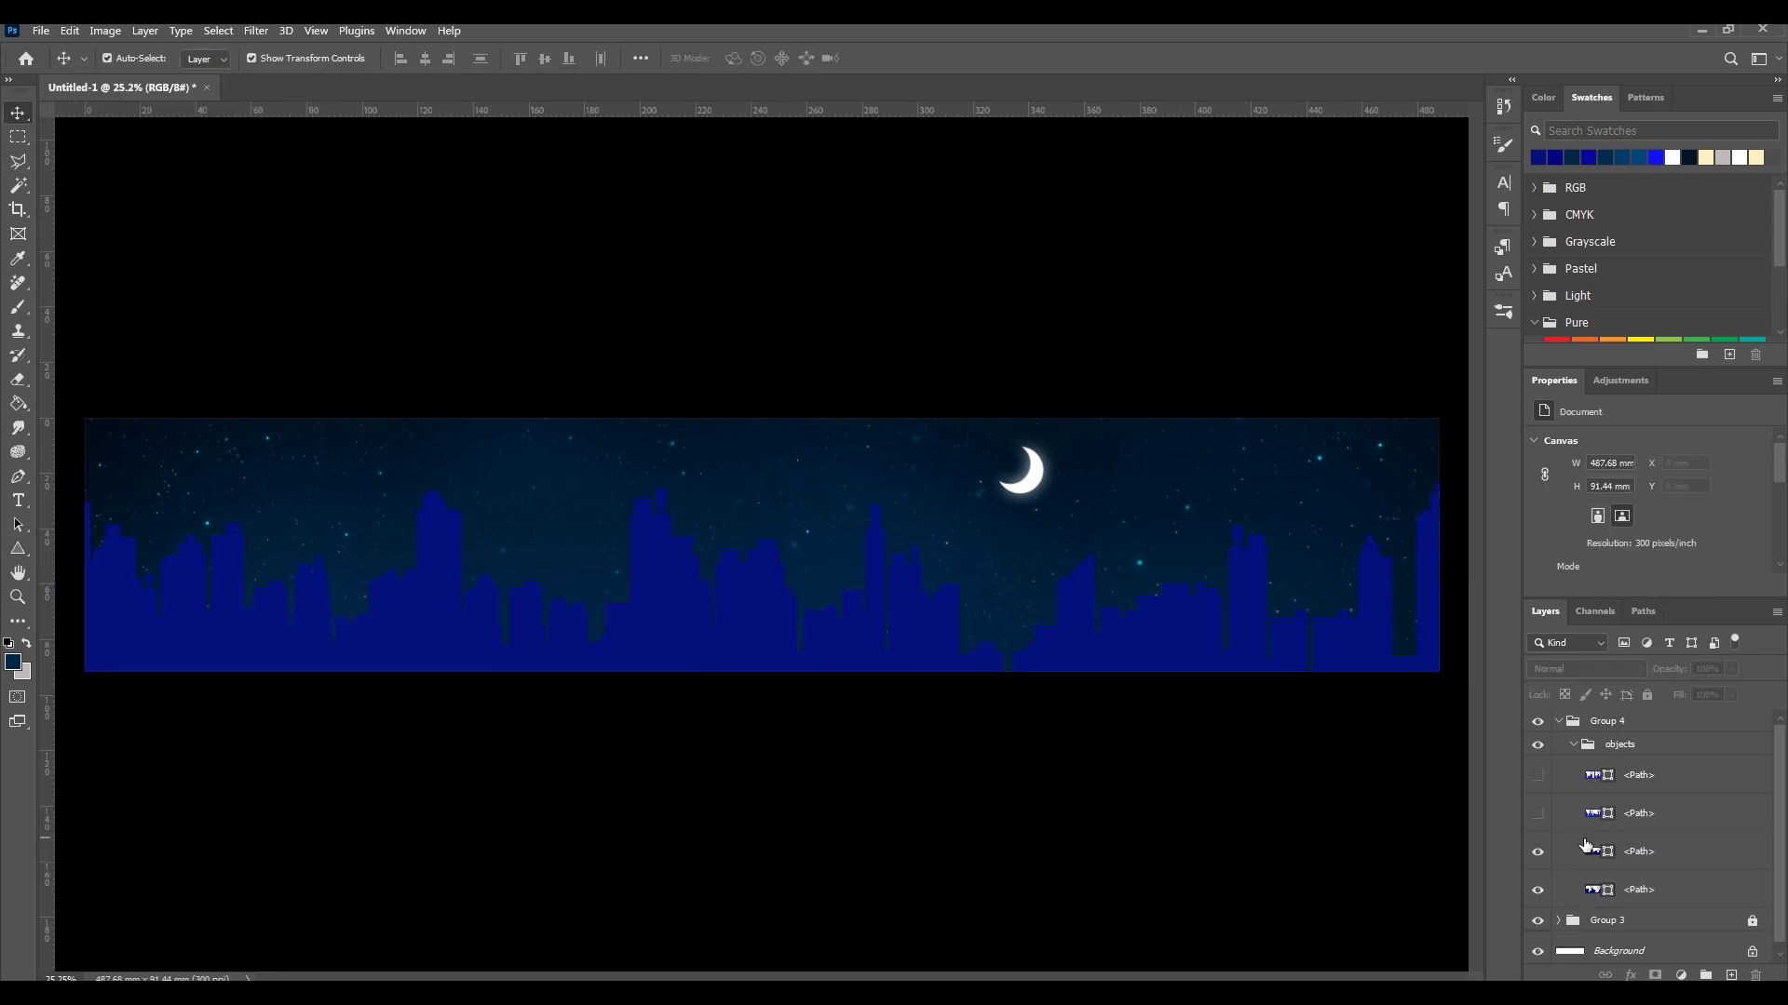
click(1641, 817)
click(1538, 815)
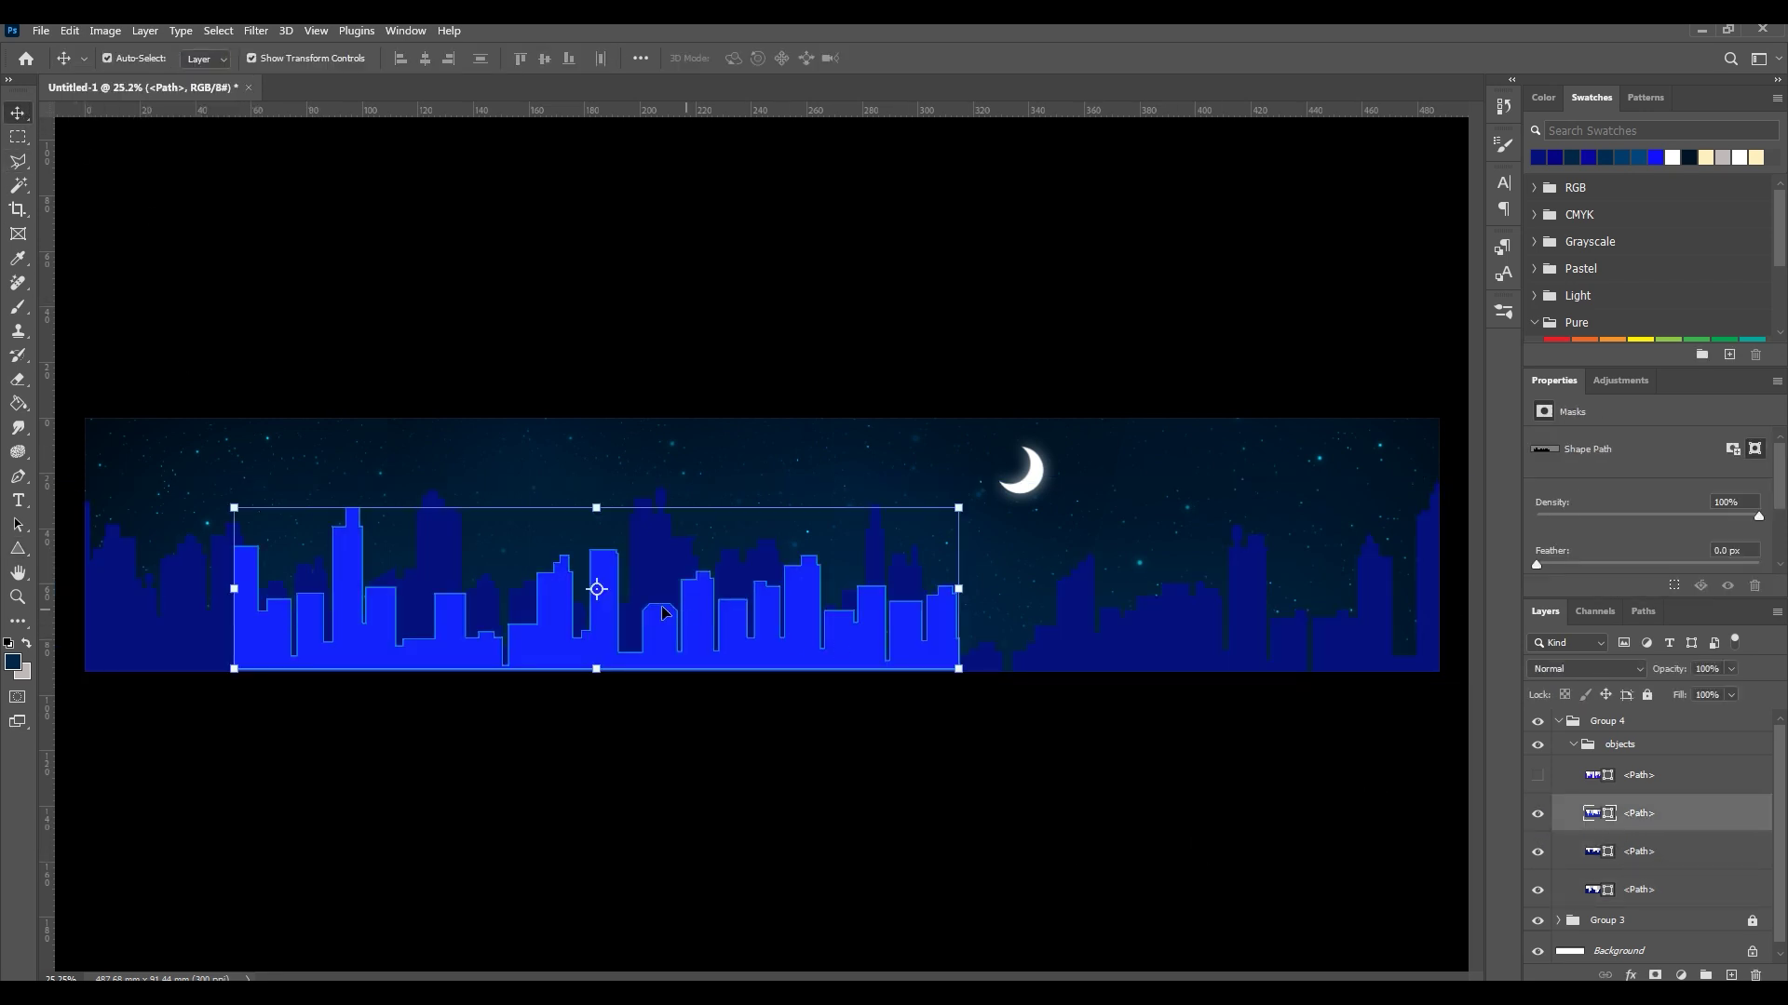
drag(664, 612, 1145, 613)
drag(1437, 606, 1365, 606)
drag(1242, 628, 1313, 646)
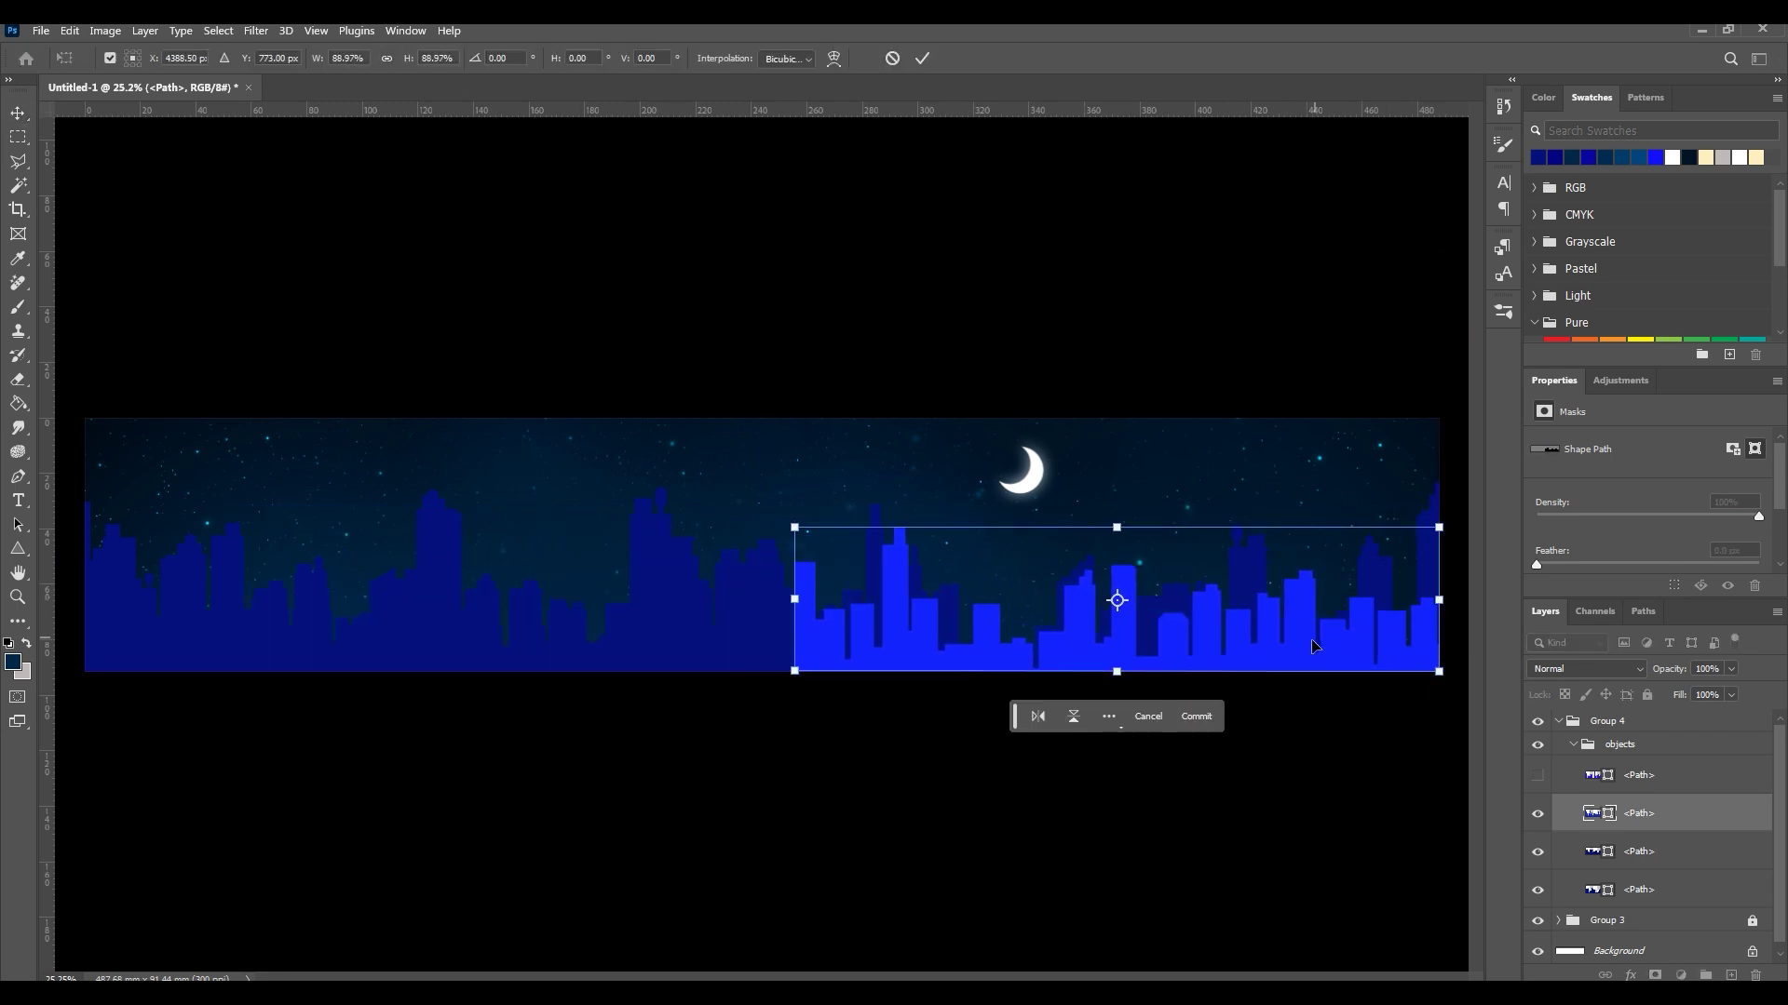
click(916, 58)
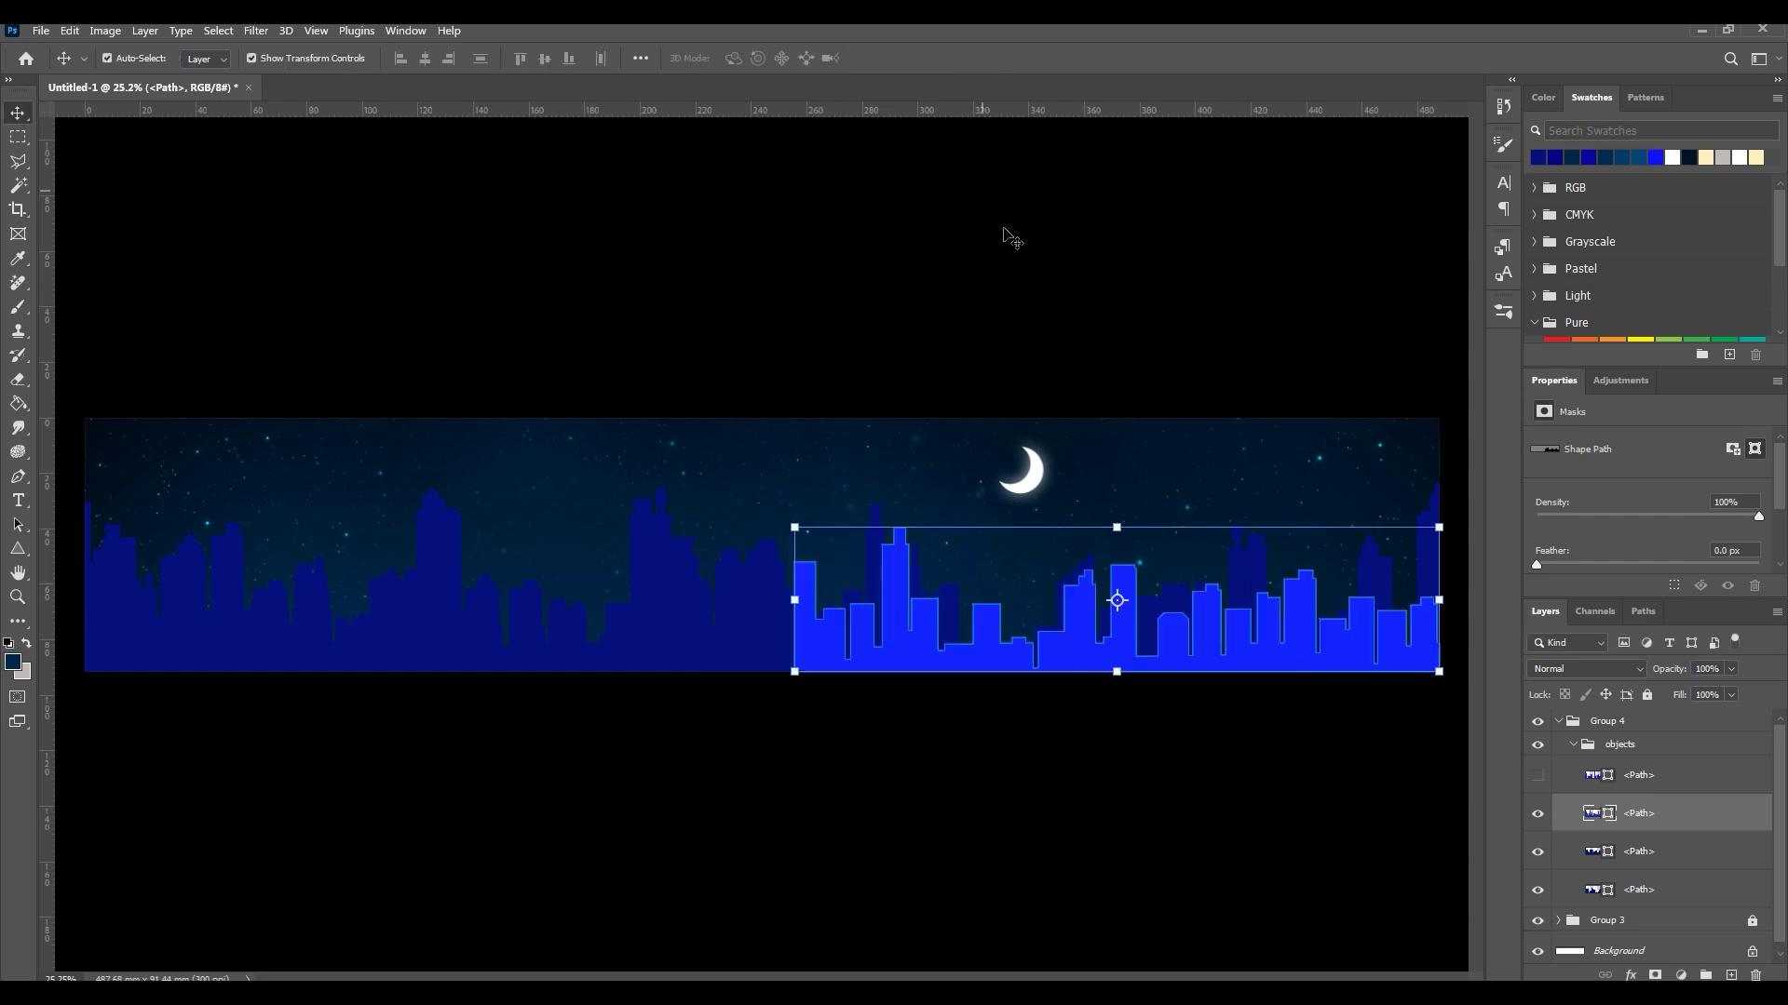
click(1537, 776)
drag(689, 643, 674, 646)
click(699, 756)
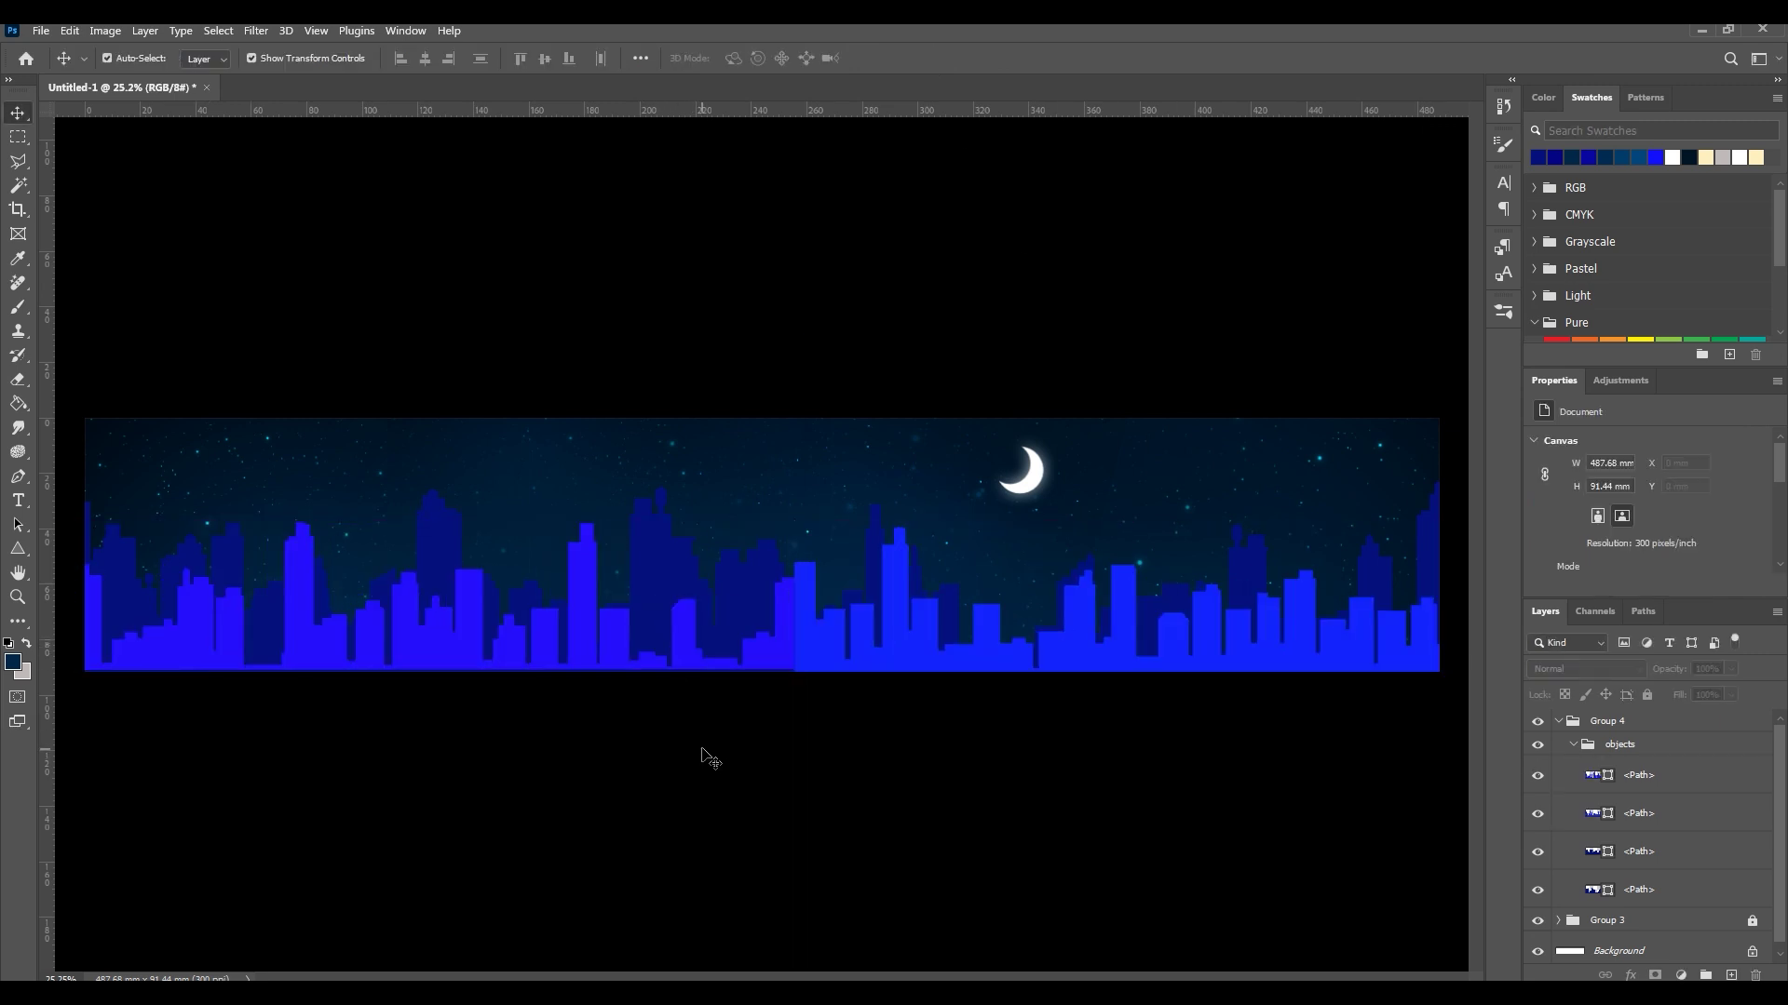
Refill the two front skyline path layers with blue #001CE5
scroll(745, 736, down, 1)
scroll(801, 708, up, 5)
click(812, 695)
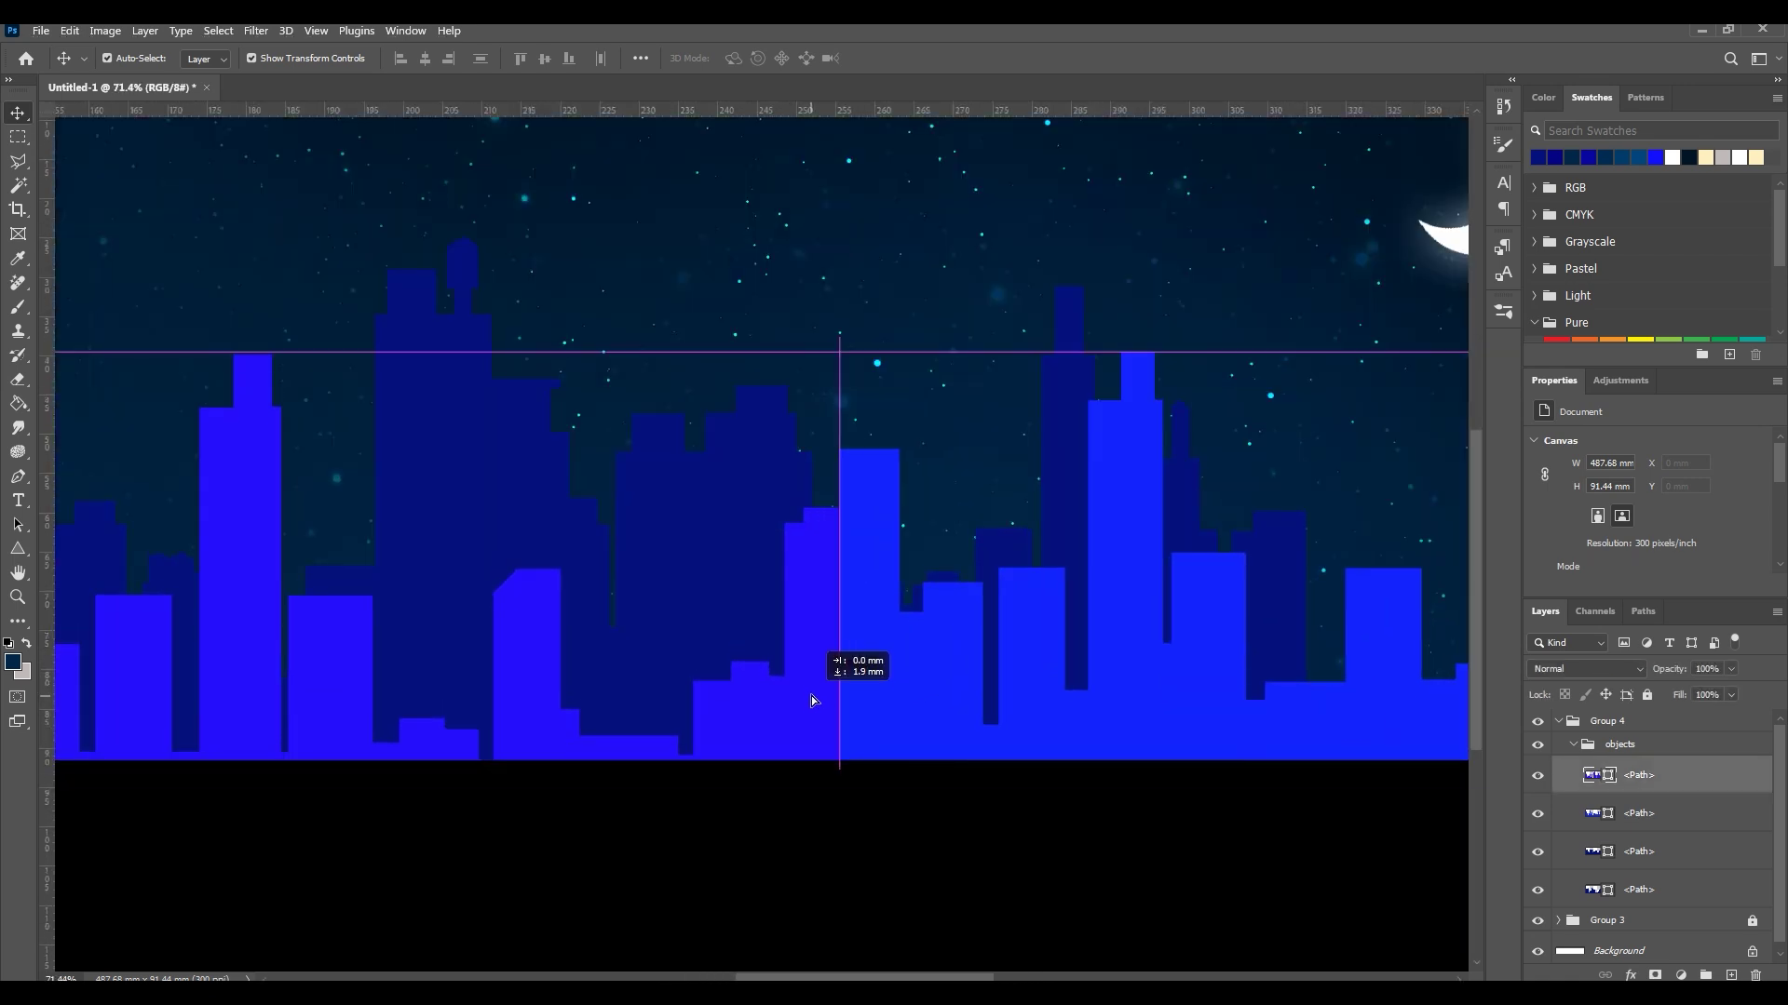
shift+click(811, 691)
scroll(812, 691, down, 5)
key(u)
click(209, 59)
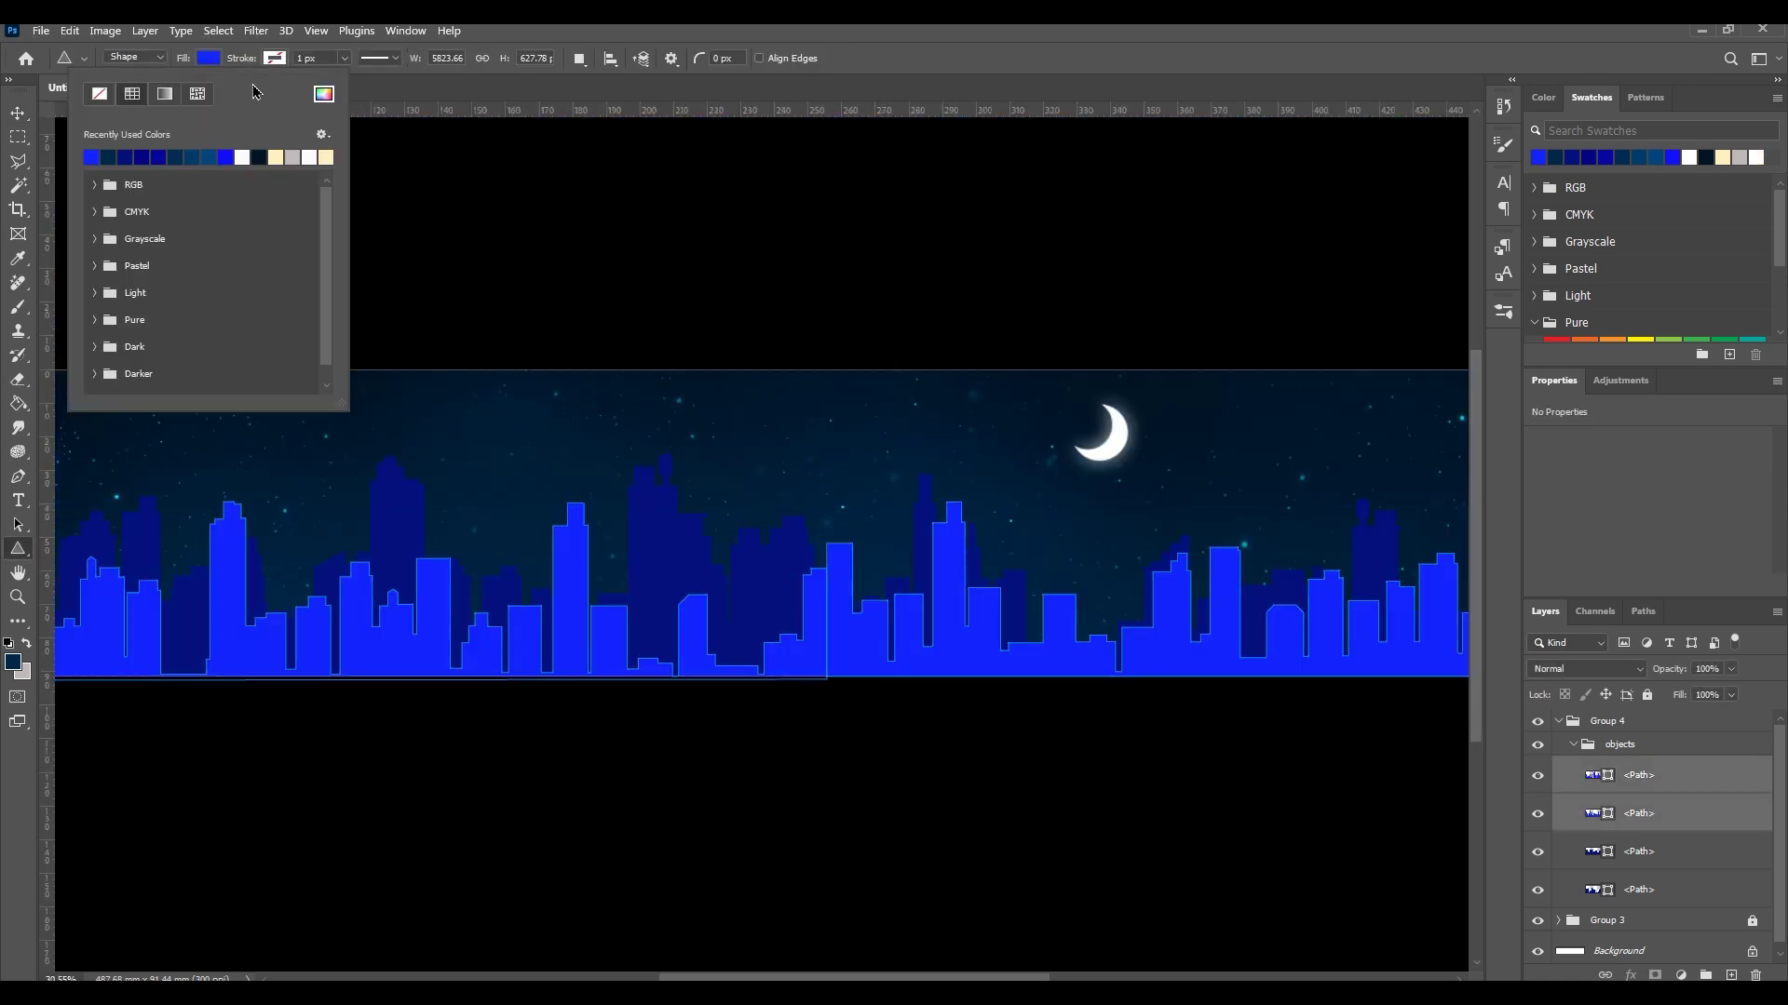
click(319, 99)
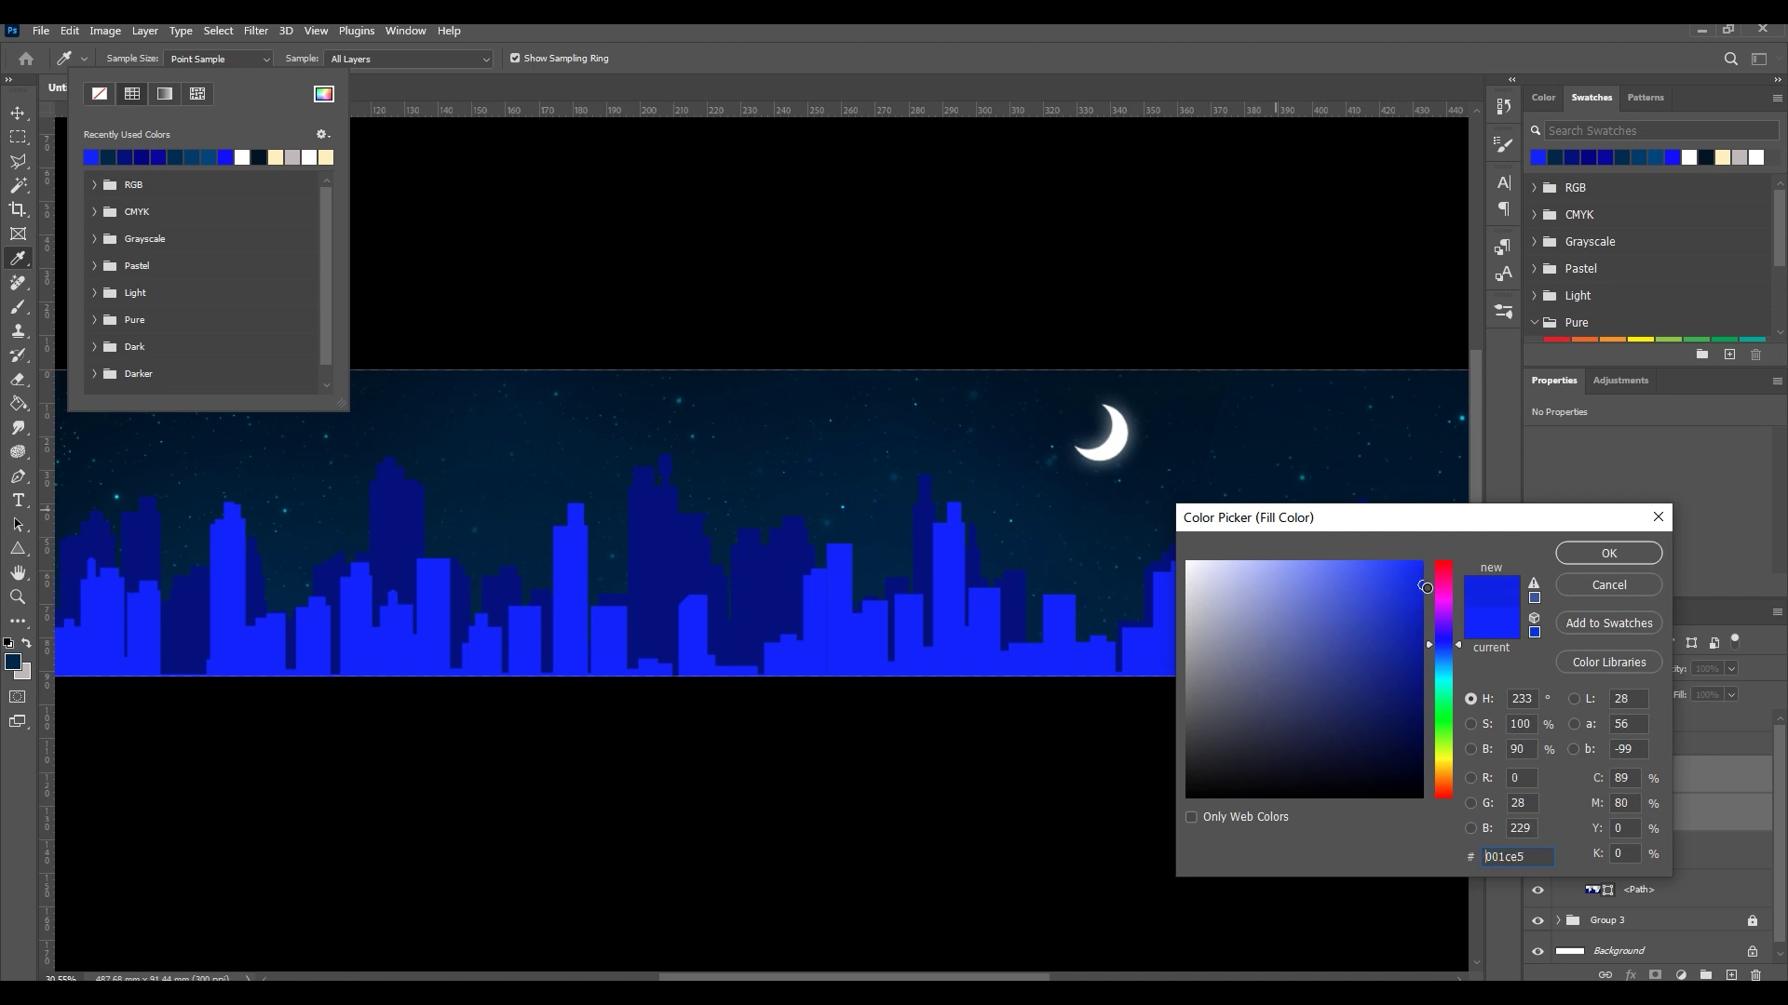
click(1619, 558)
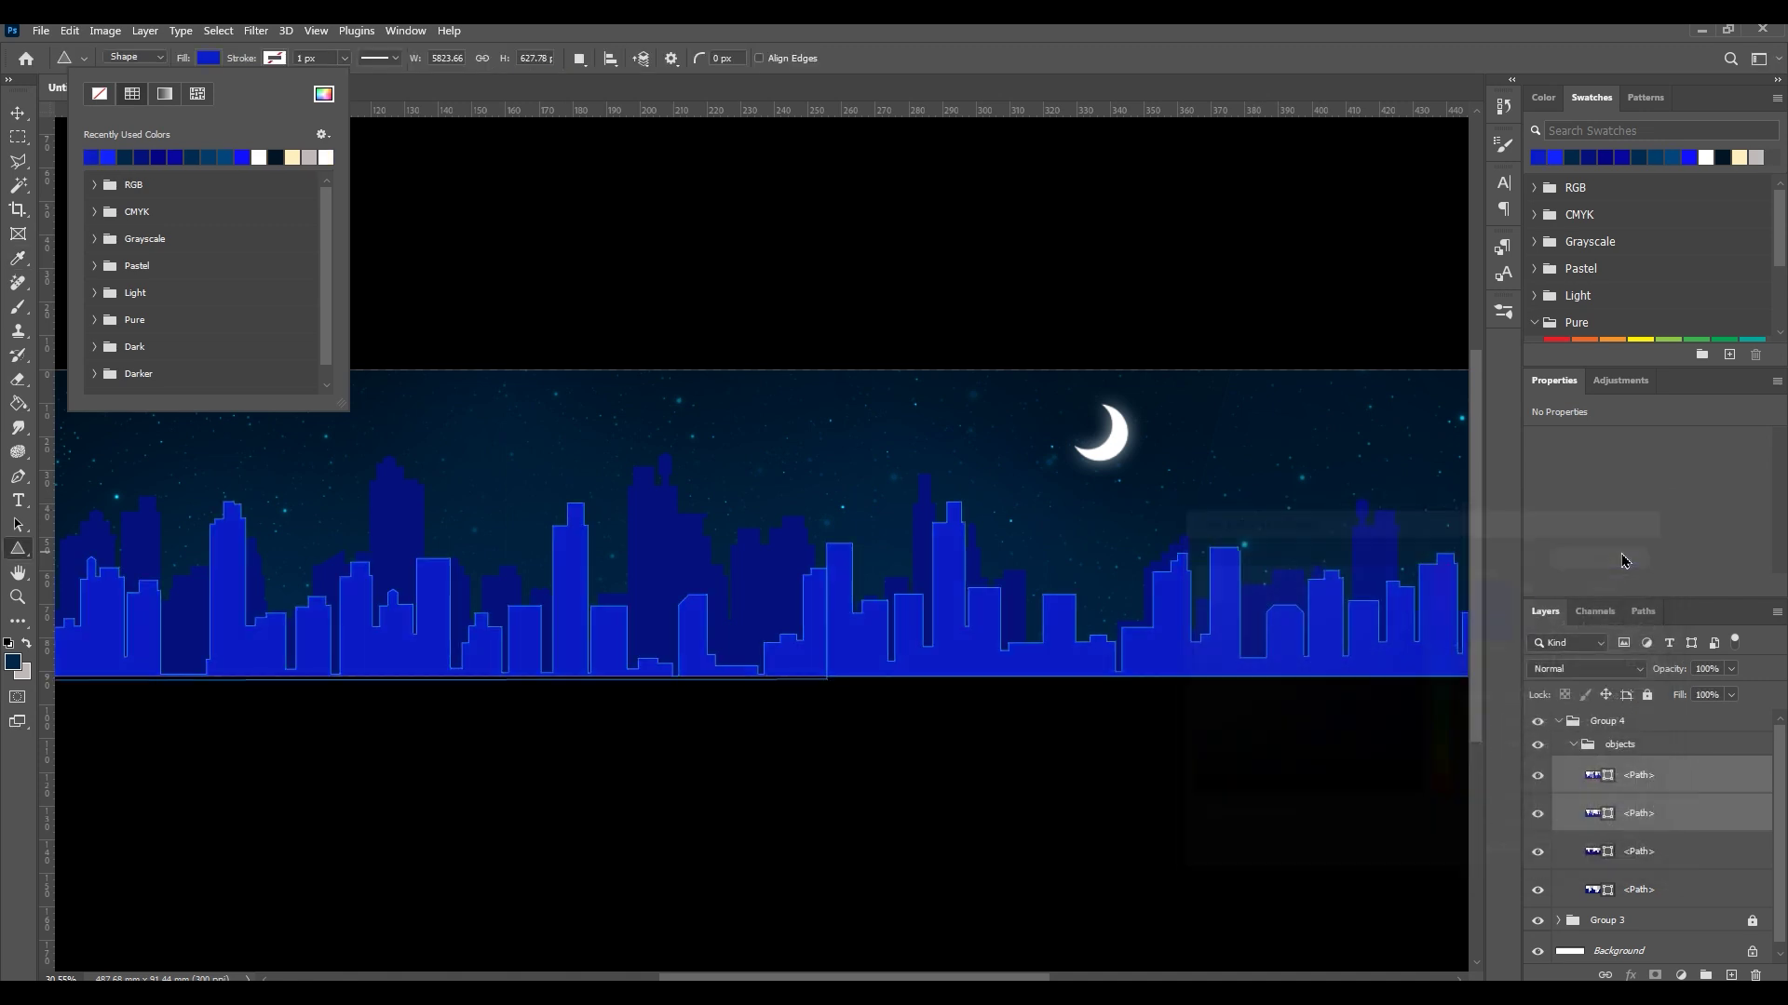
click(18, 113)
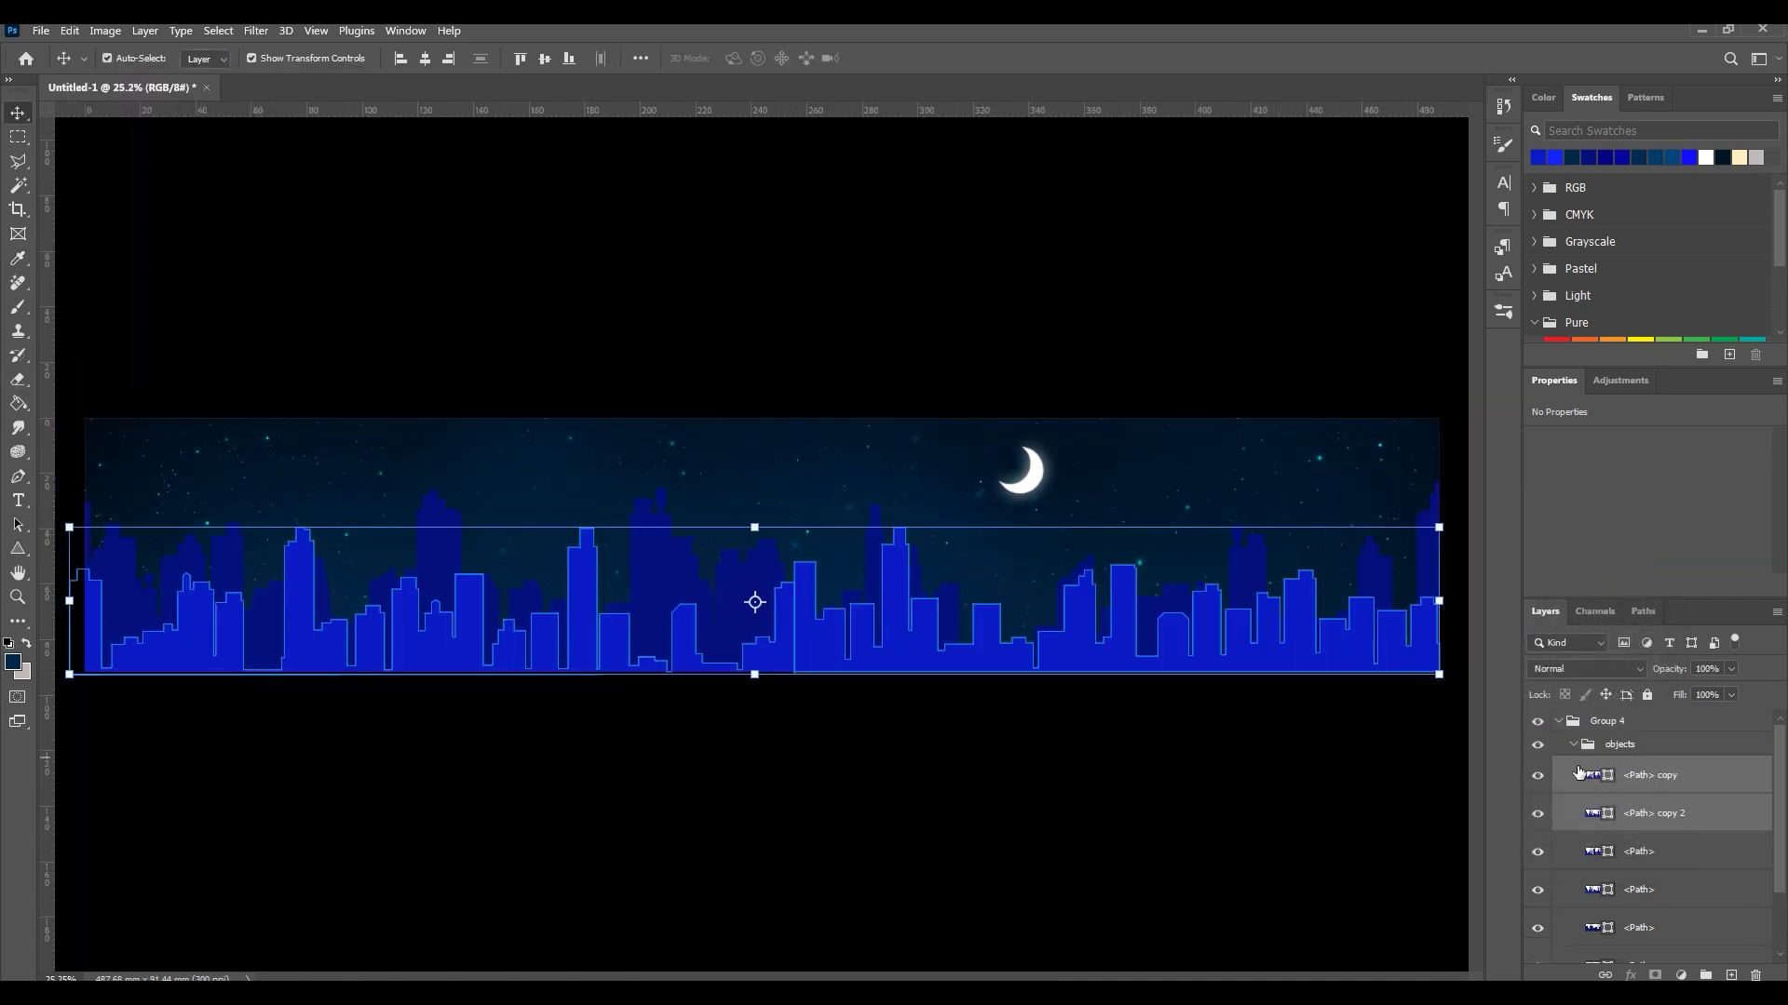
Shrink the duplicated skyline to about 76.45%, nudge it up, and fill it #1531ff
drag(1439, 602, 1274, 672)
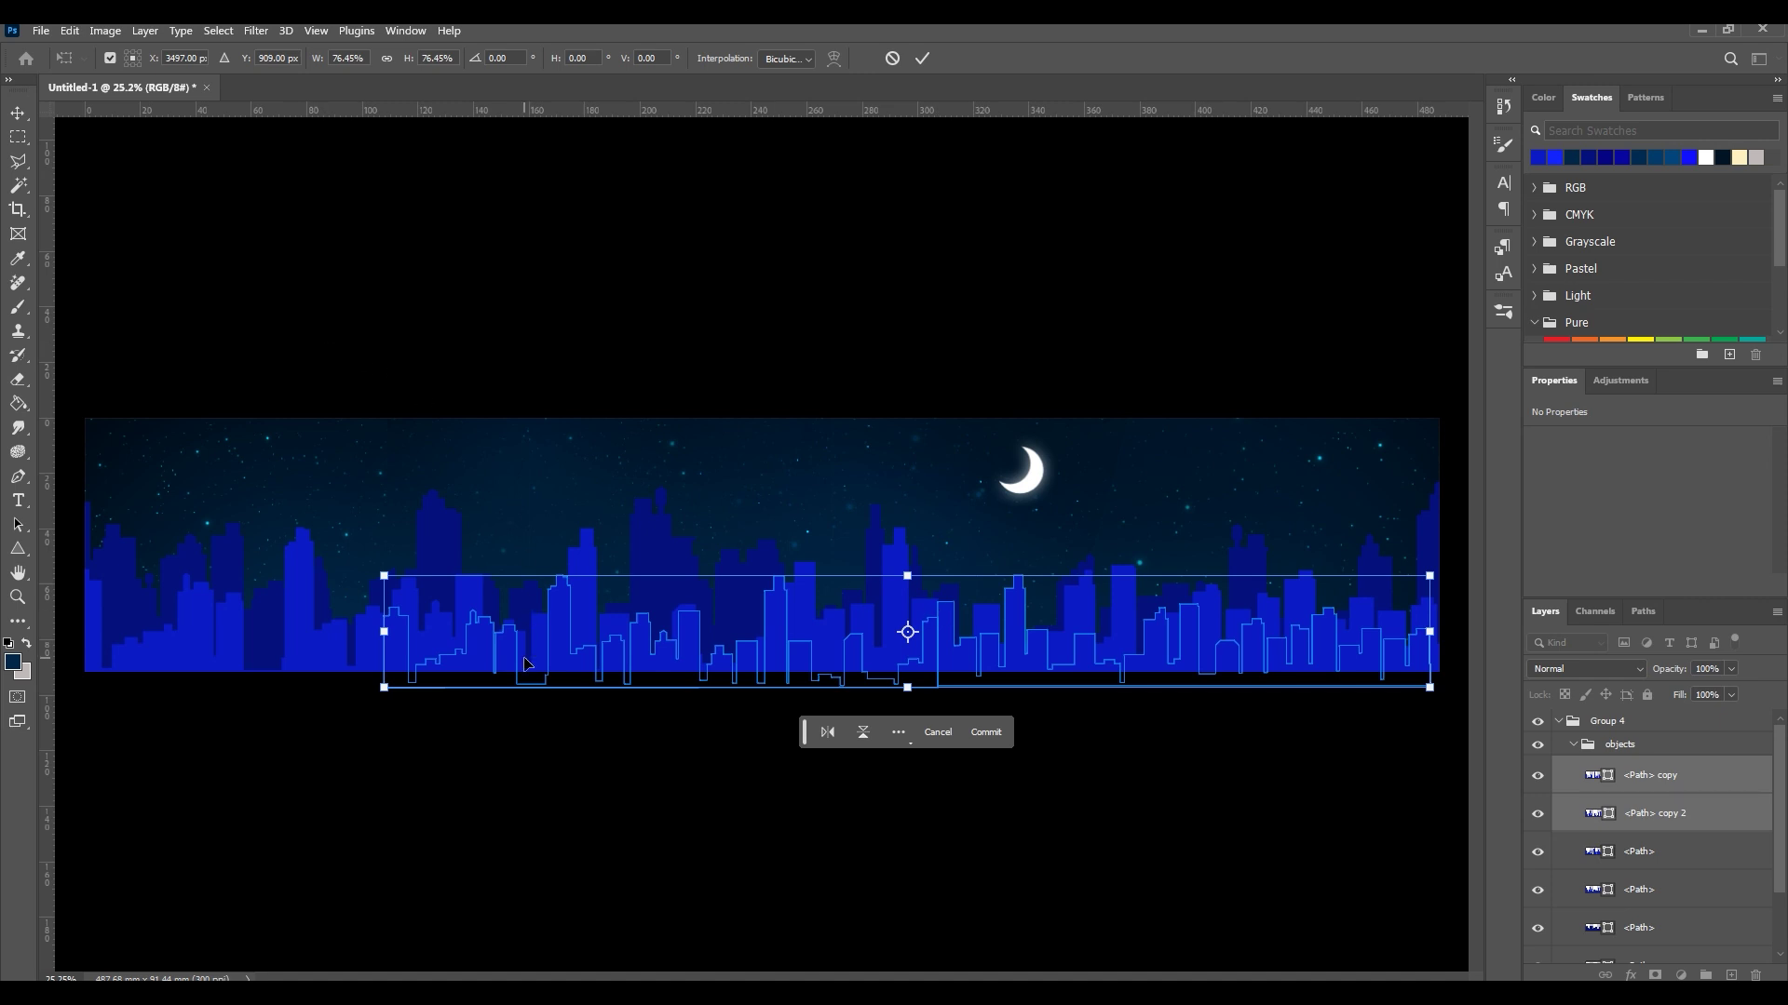
drag(562, 669, 567, 657)
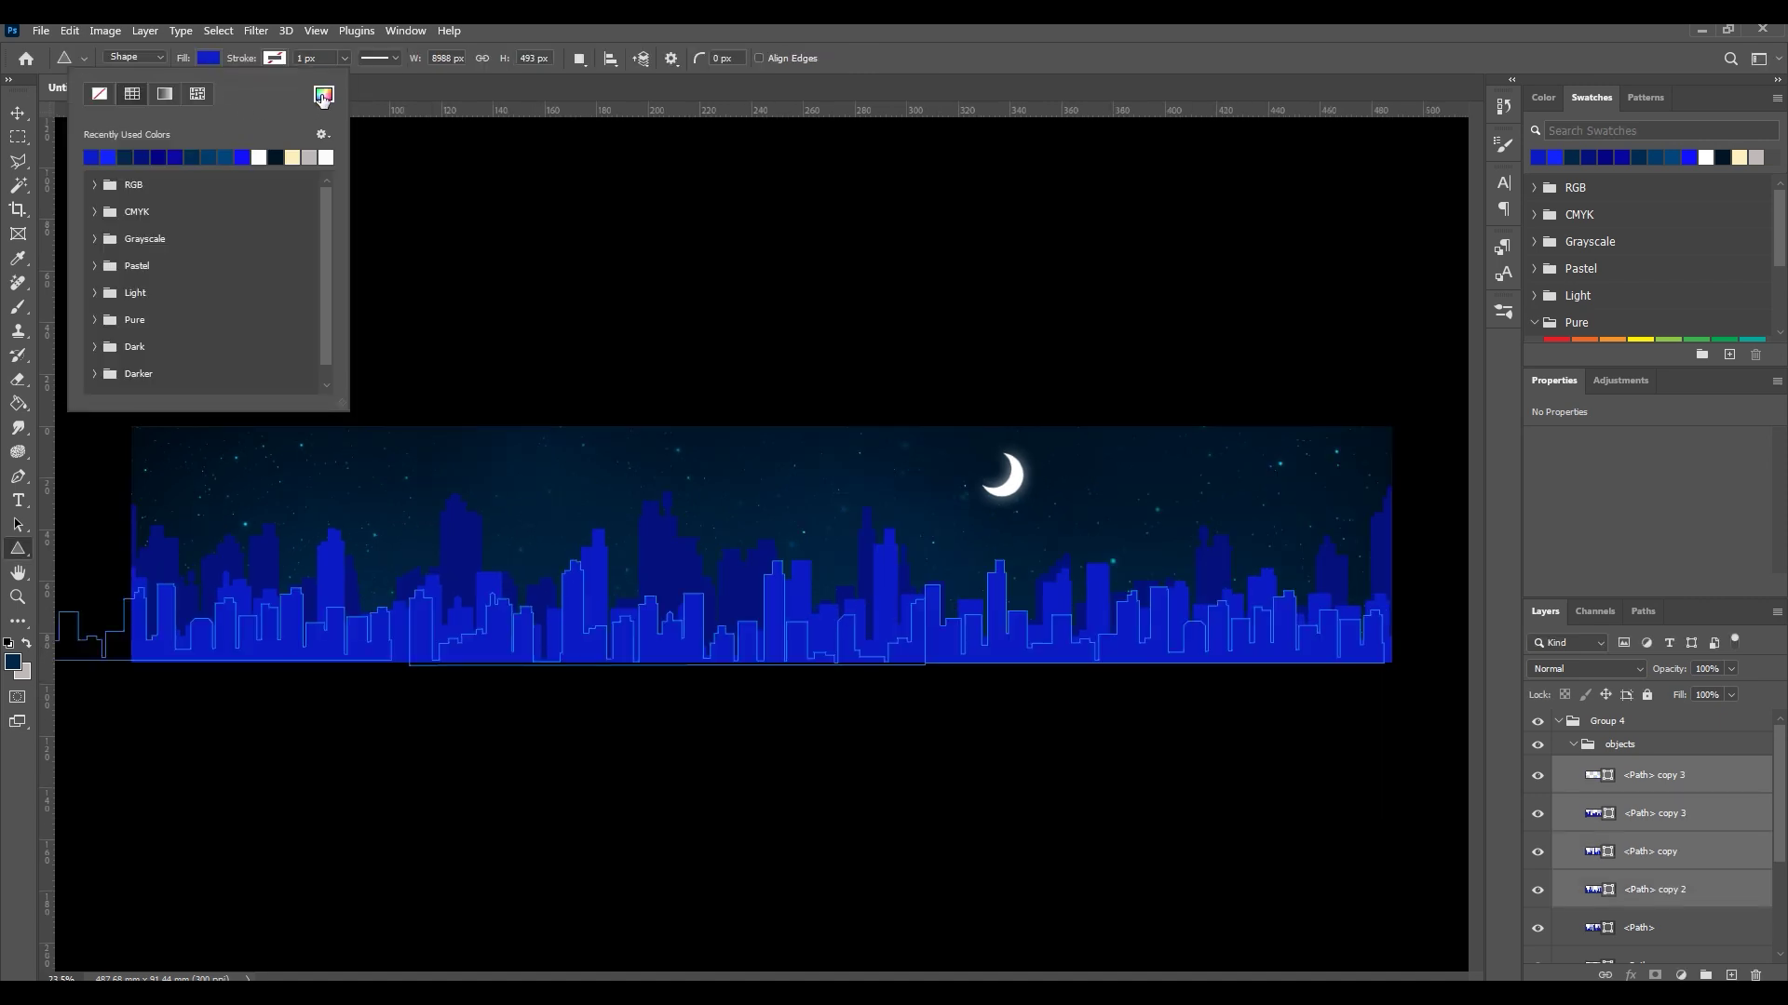
click(323, 95)
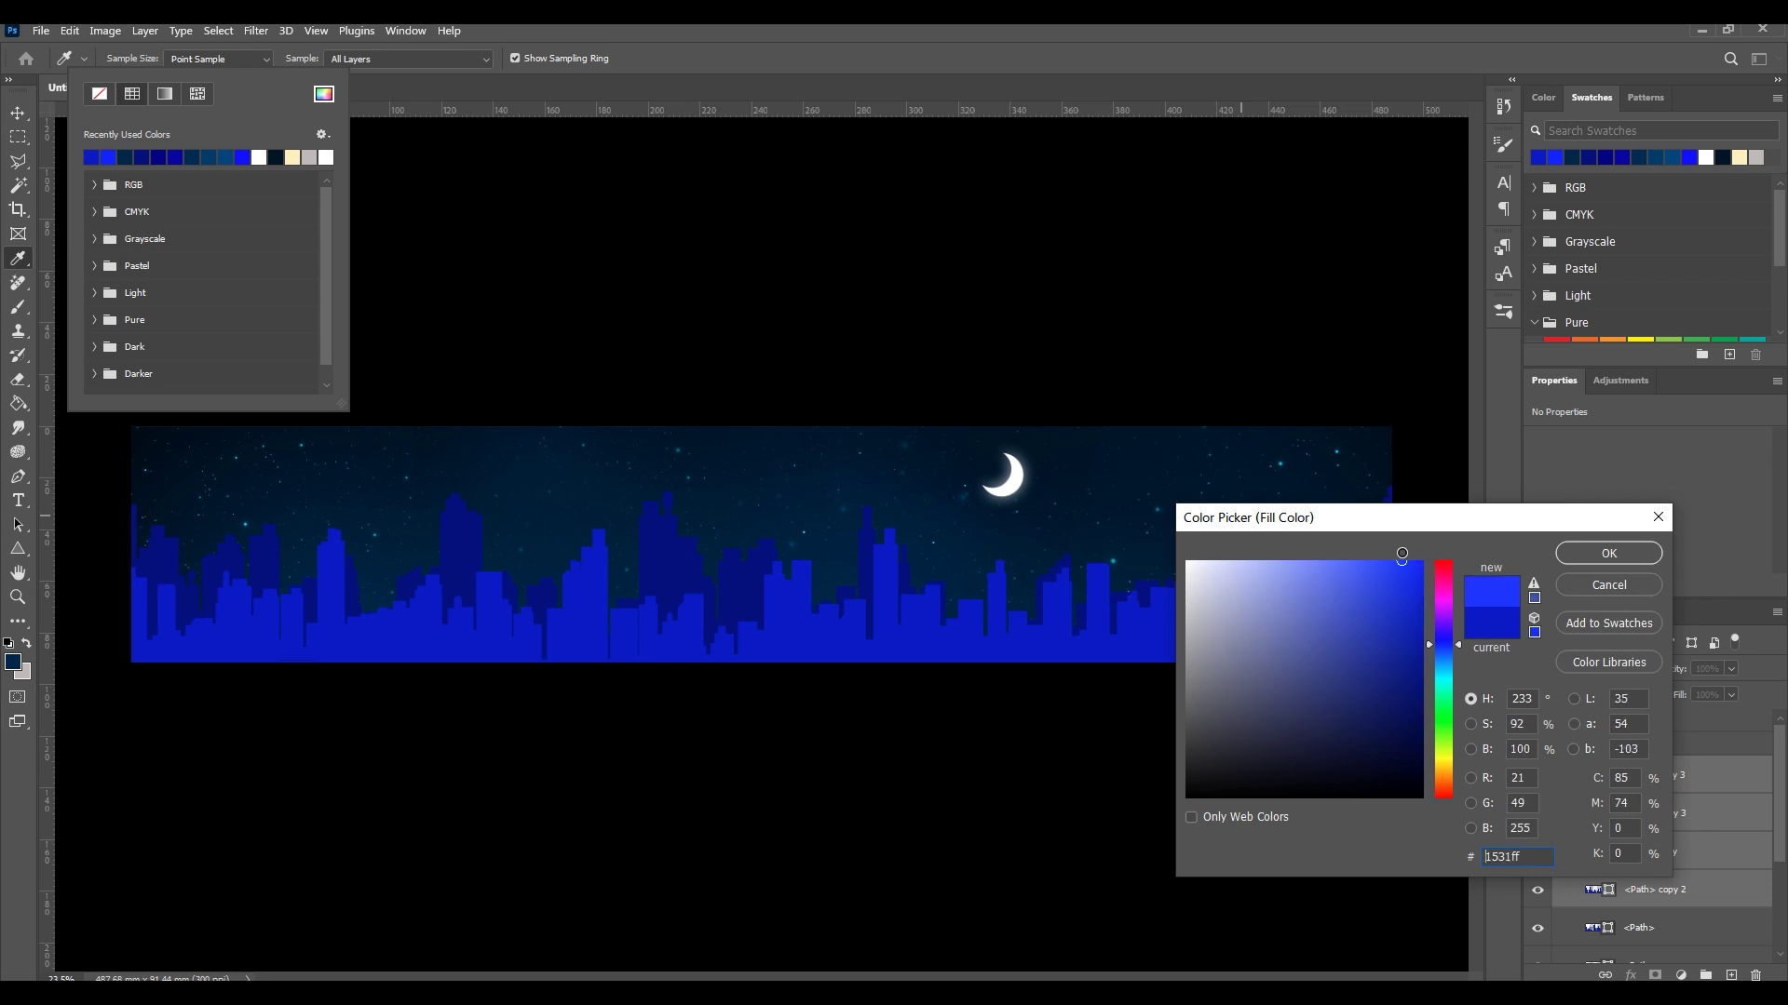
click(1609, 554)
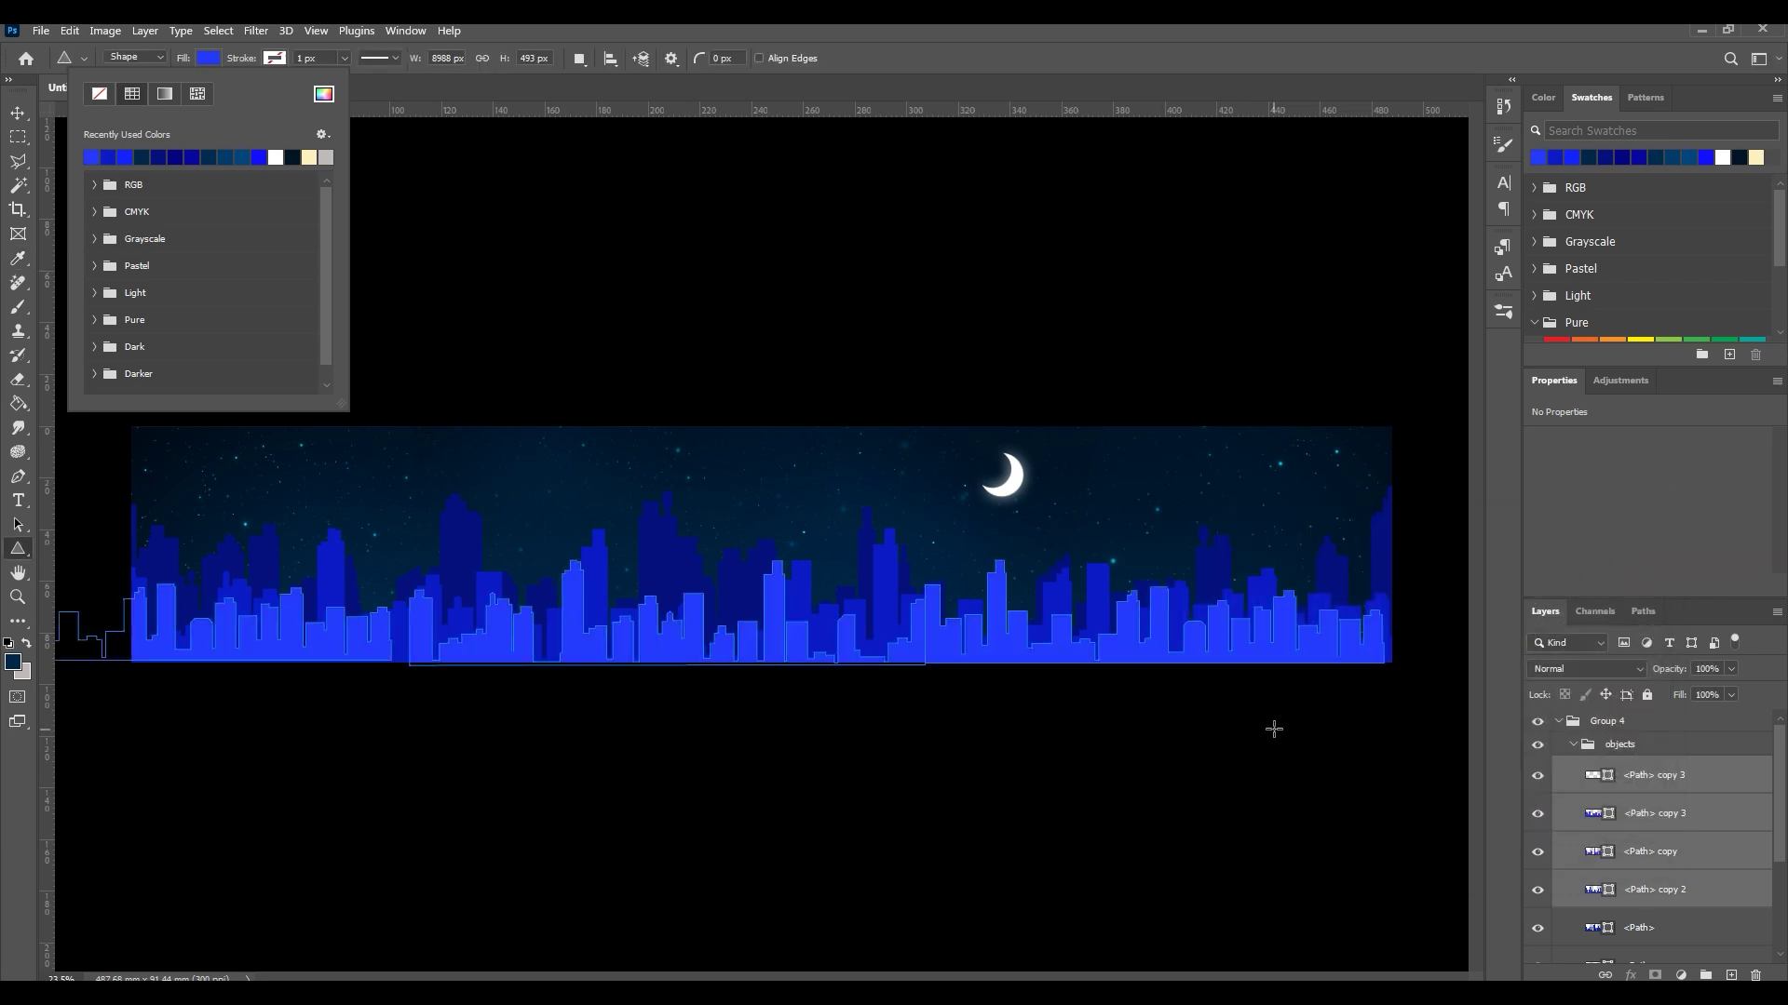
Move the moon further left in the sky with Free Transform
key(Escape)
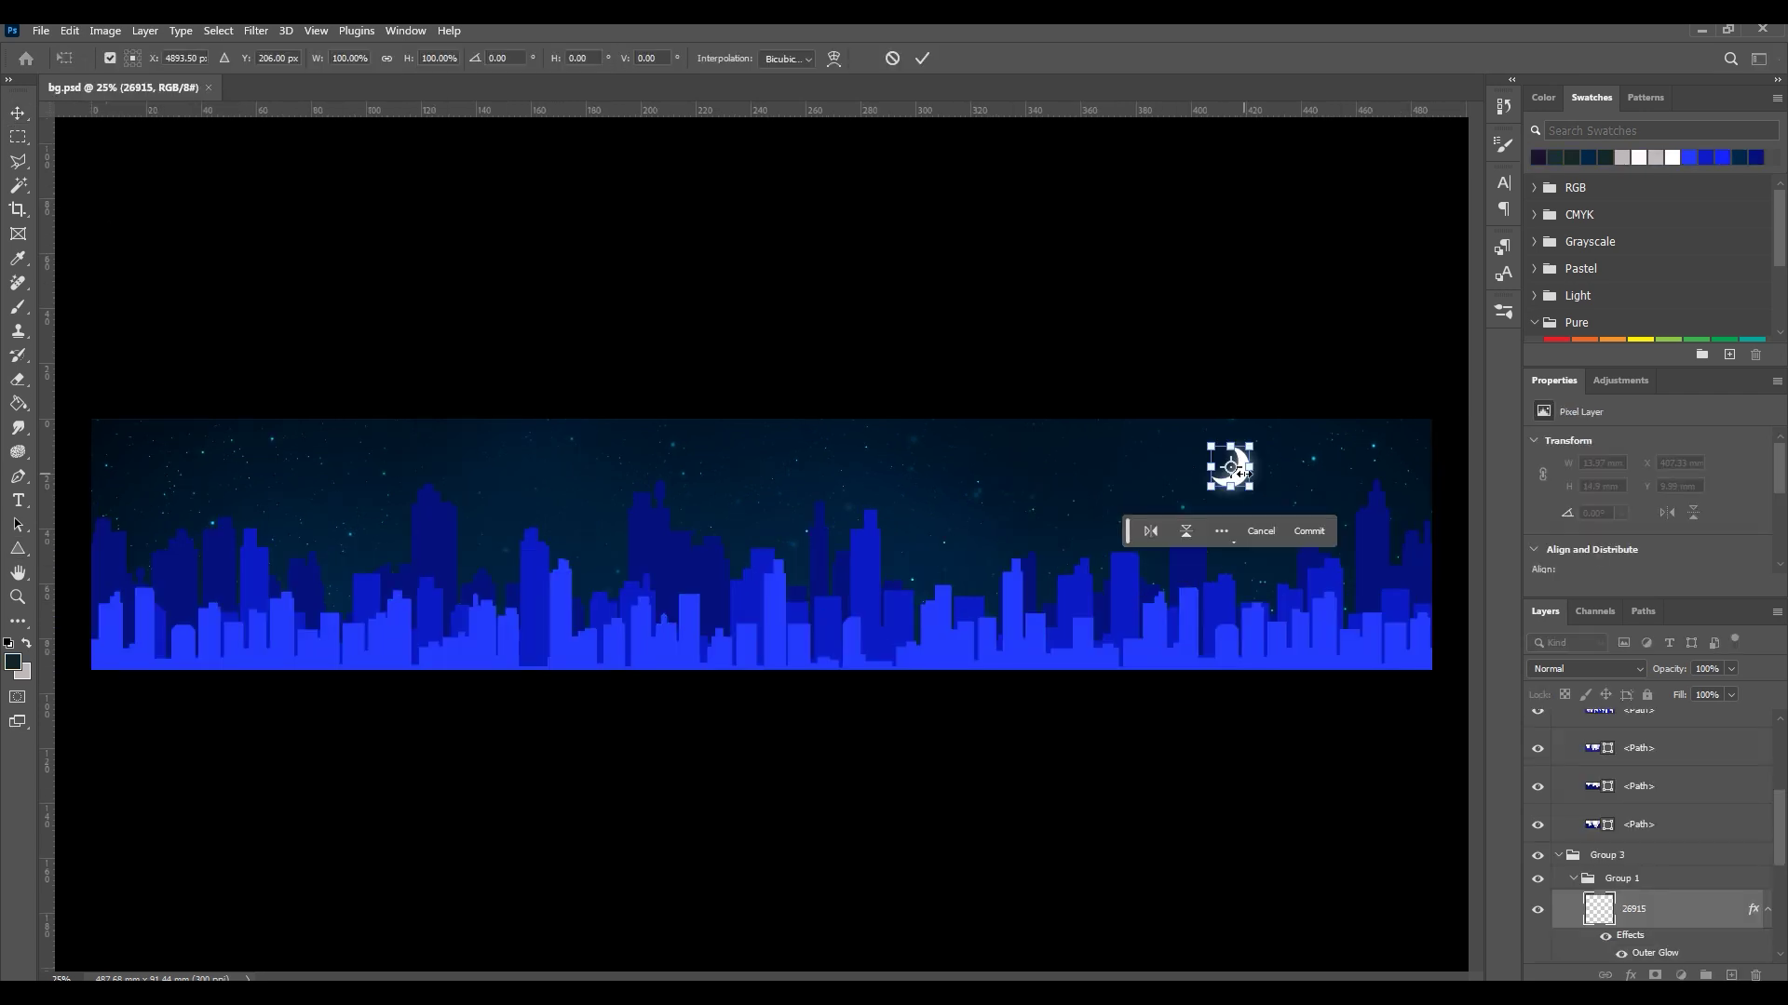
drag(1226, 479, 374, 480)
click(365, 765)
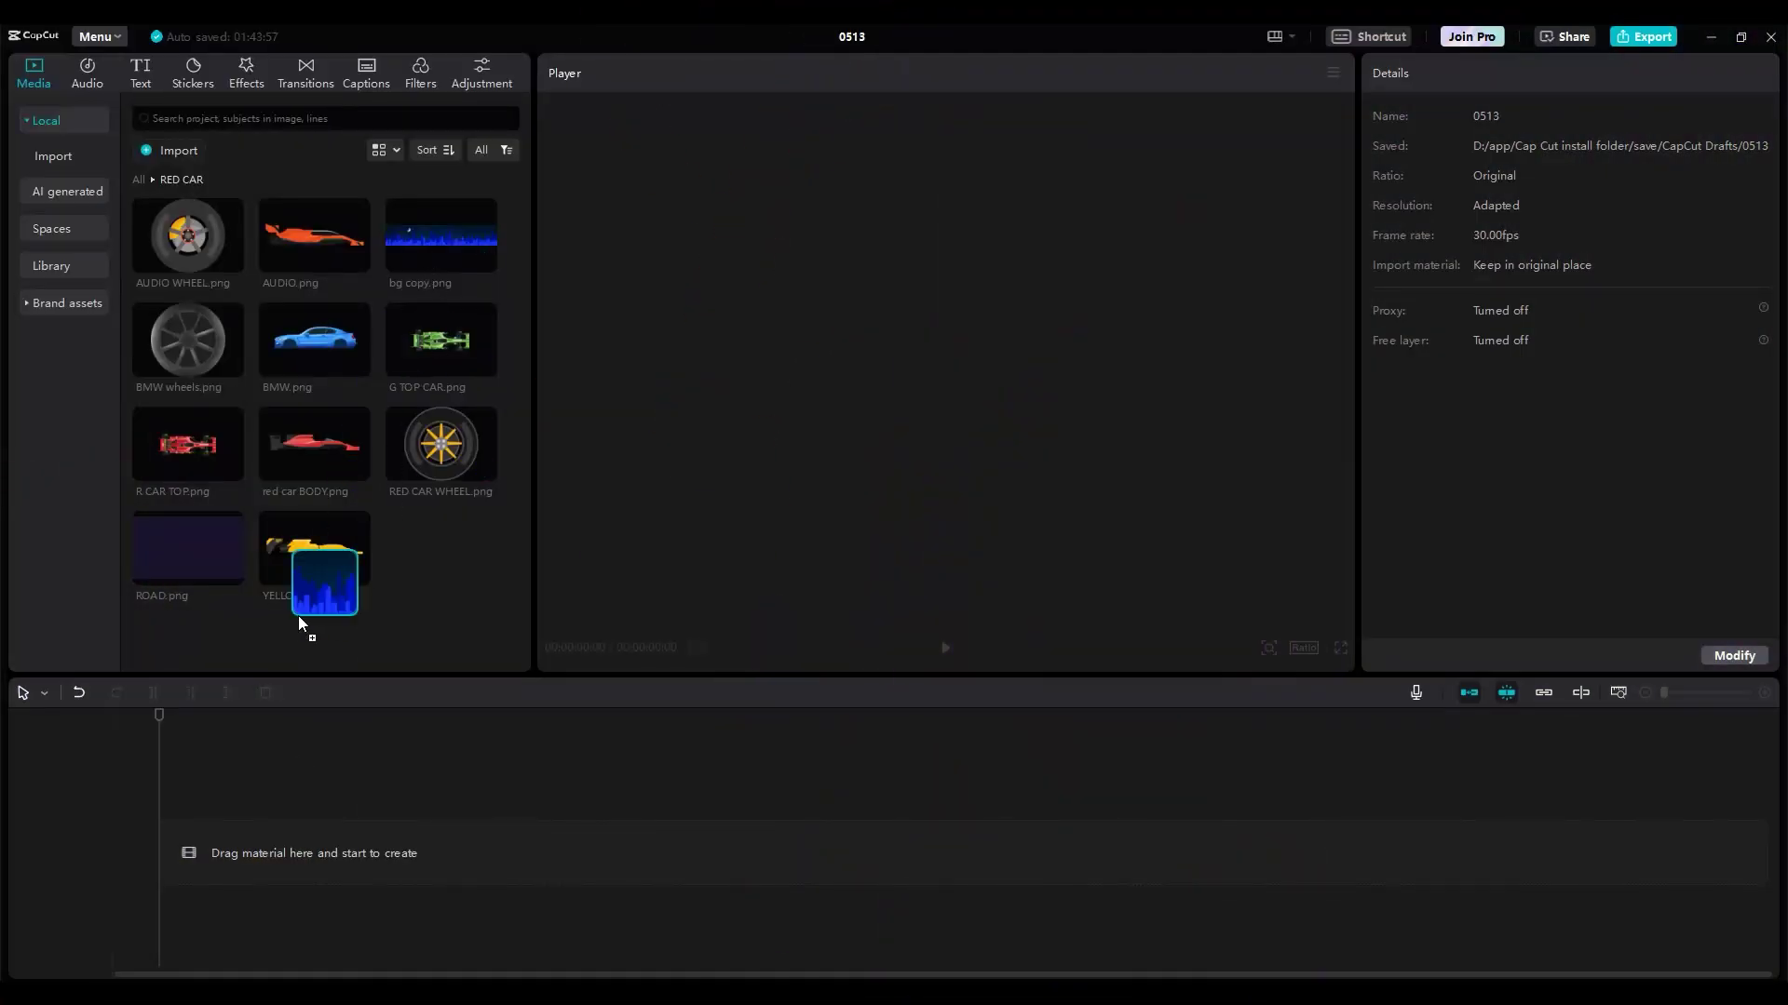
Add bg copy.png to the timeline, set the canvas to 16:9, and enlarge the city background
drag(298, 616, 168, 859)
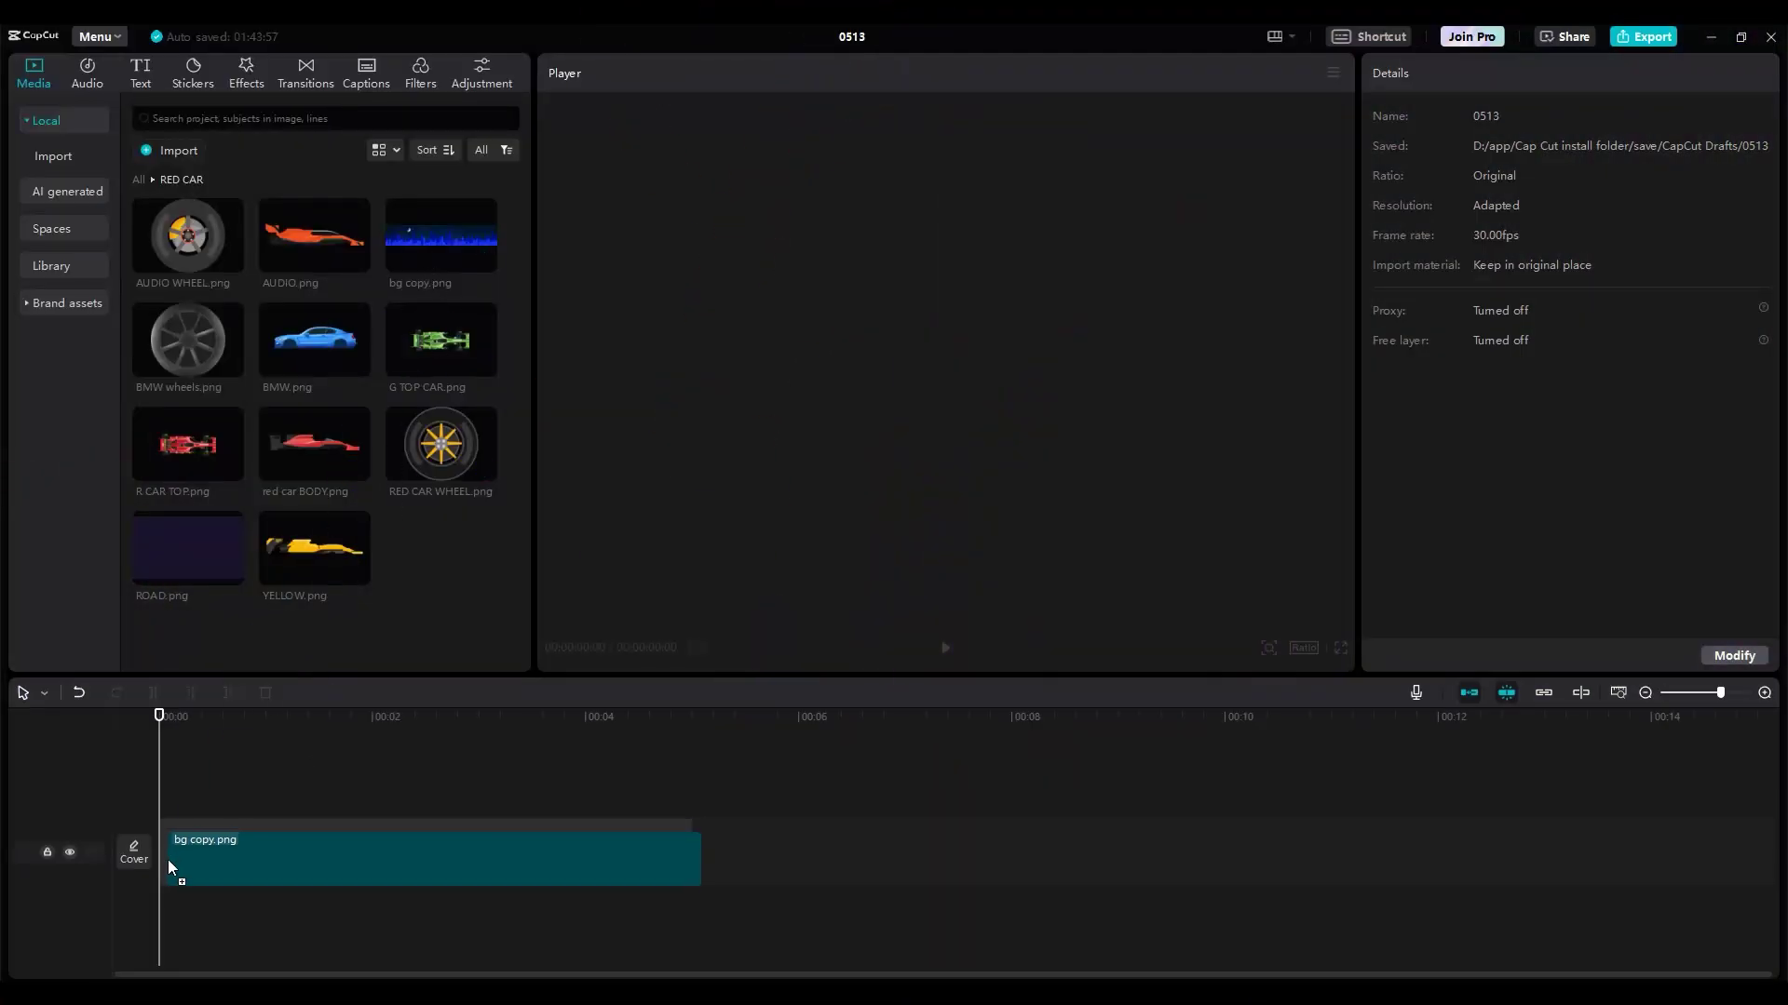
click(341, 864)
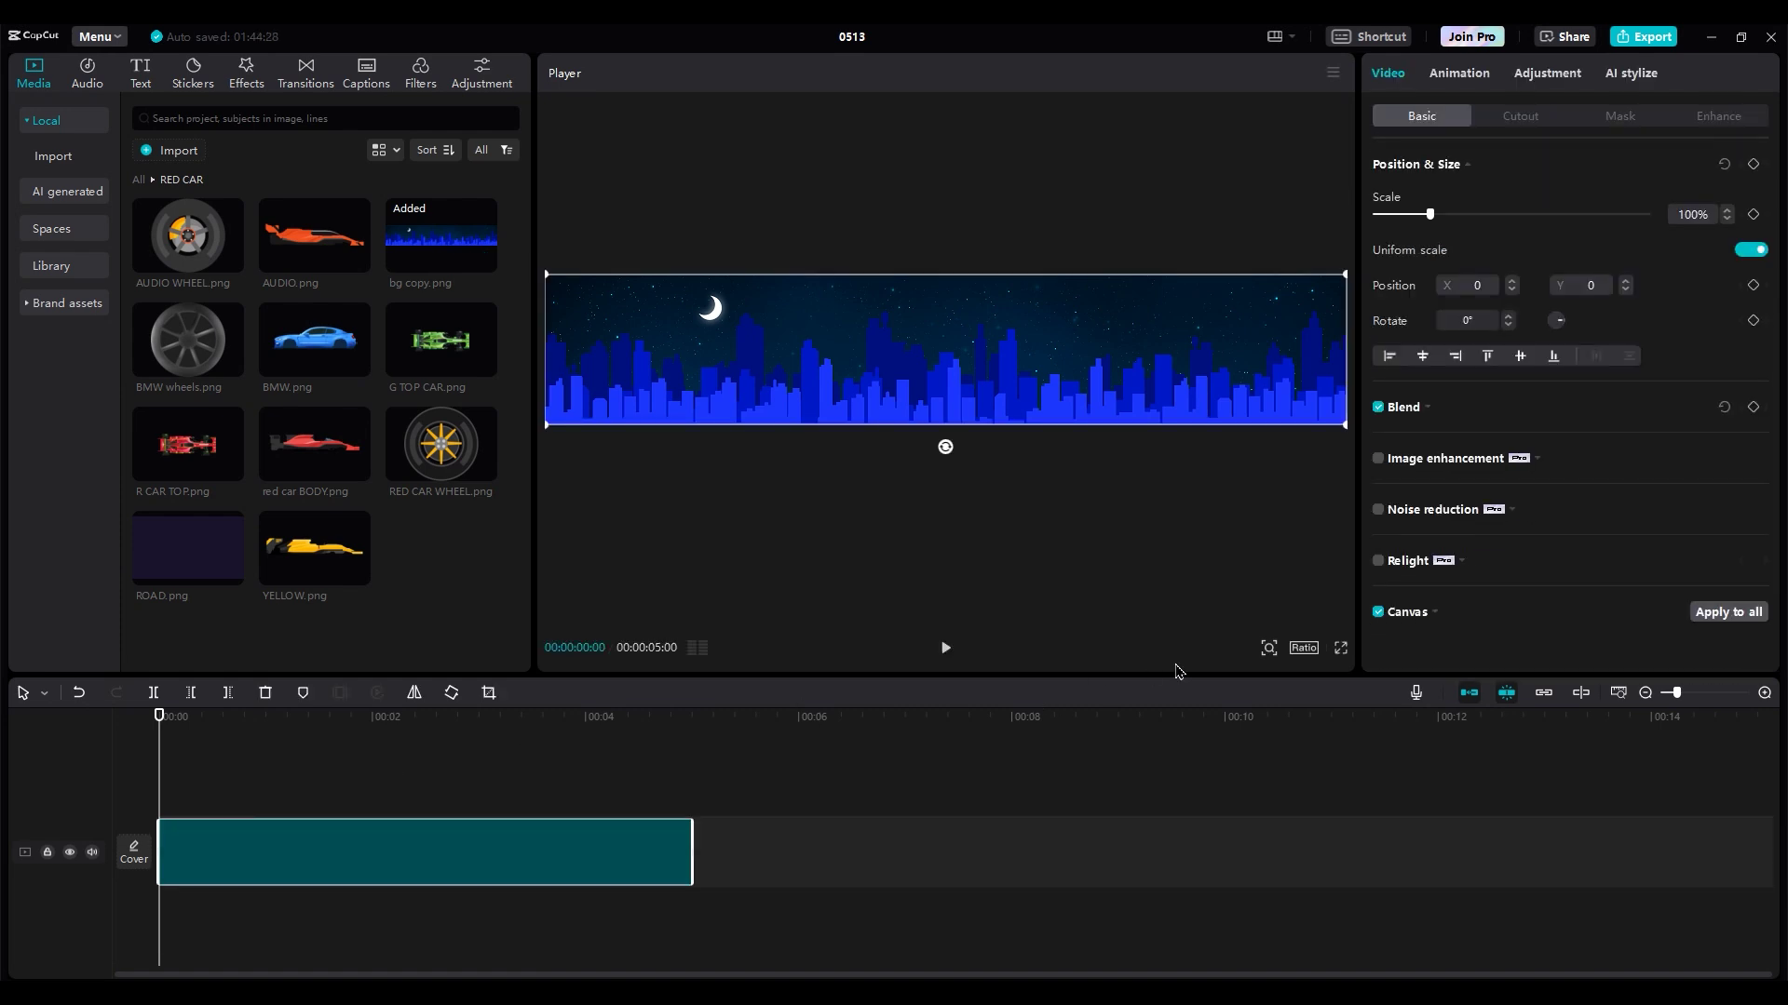
click(1303, 649)
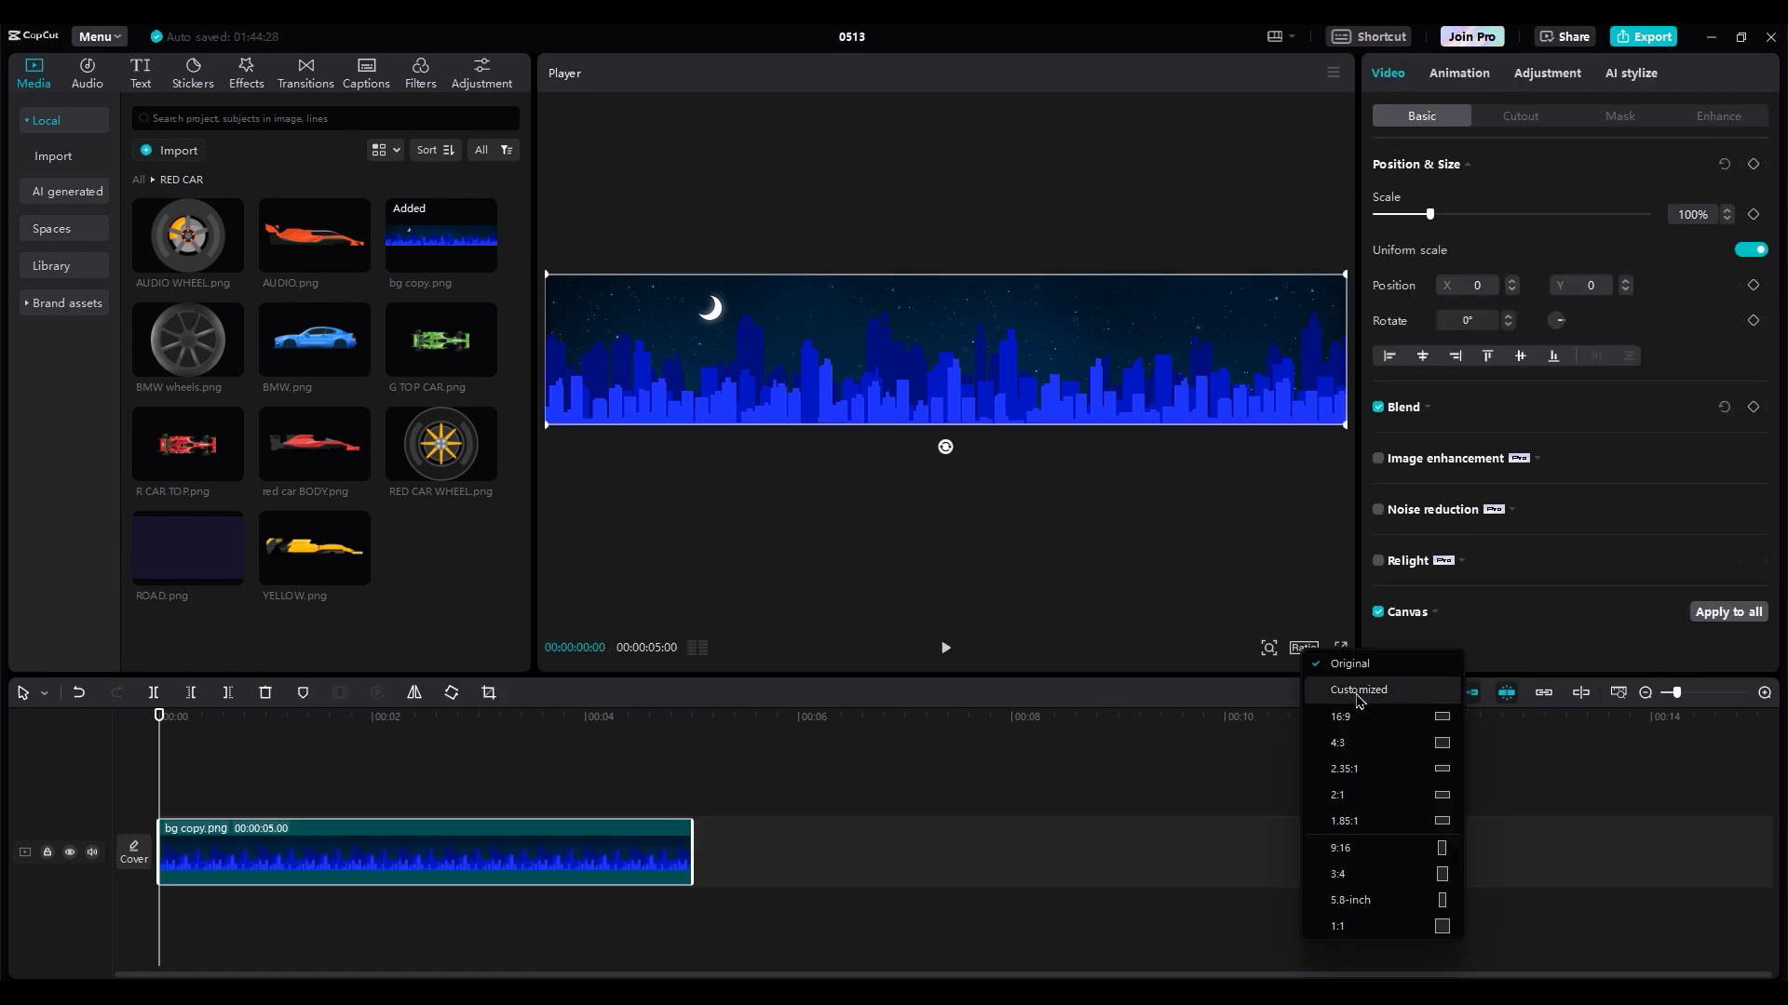
click(1369, 721)
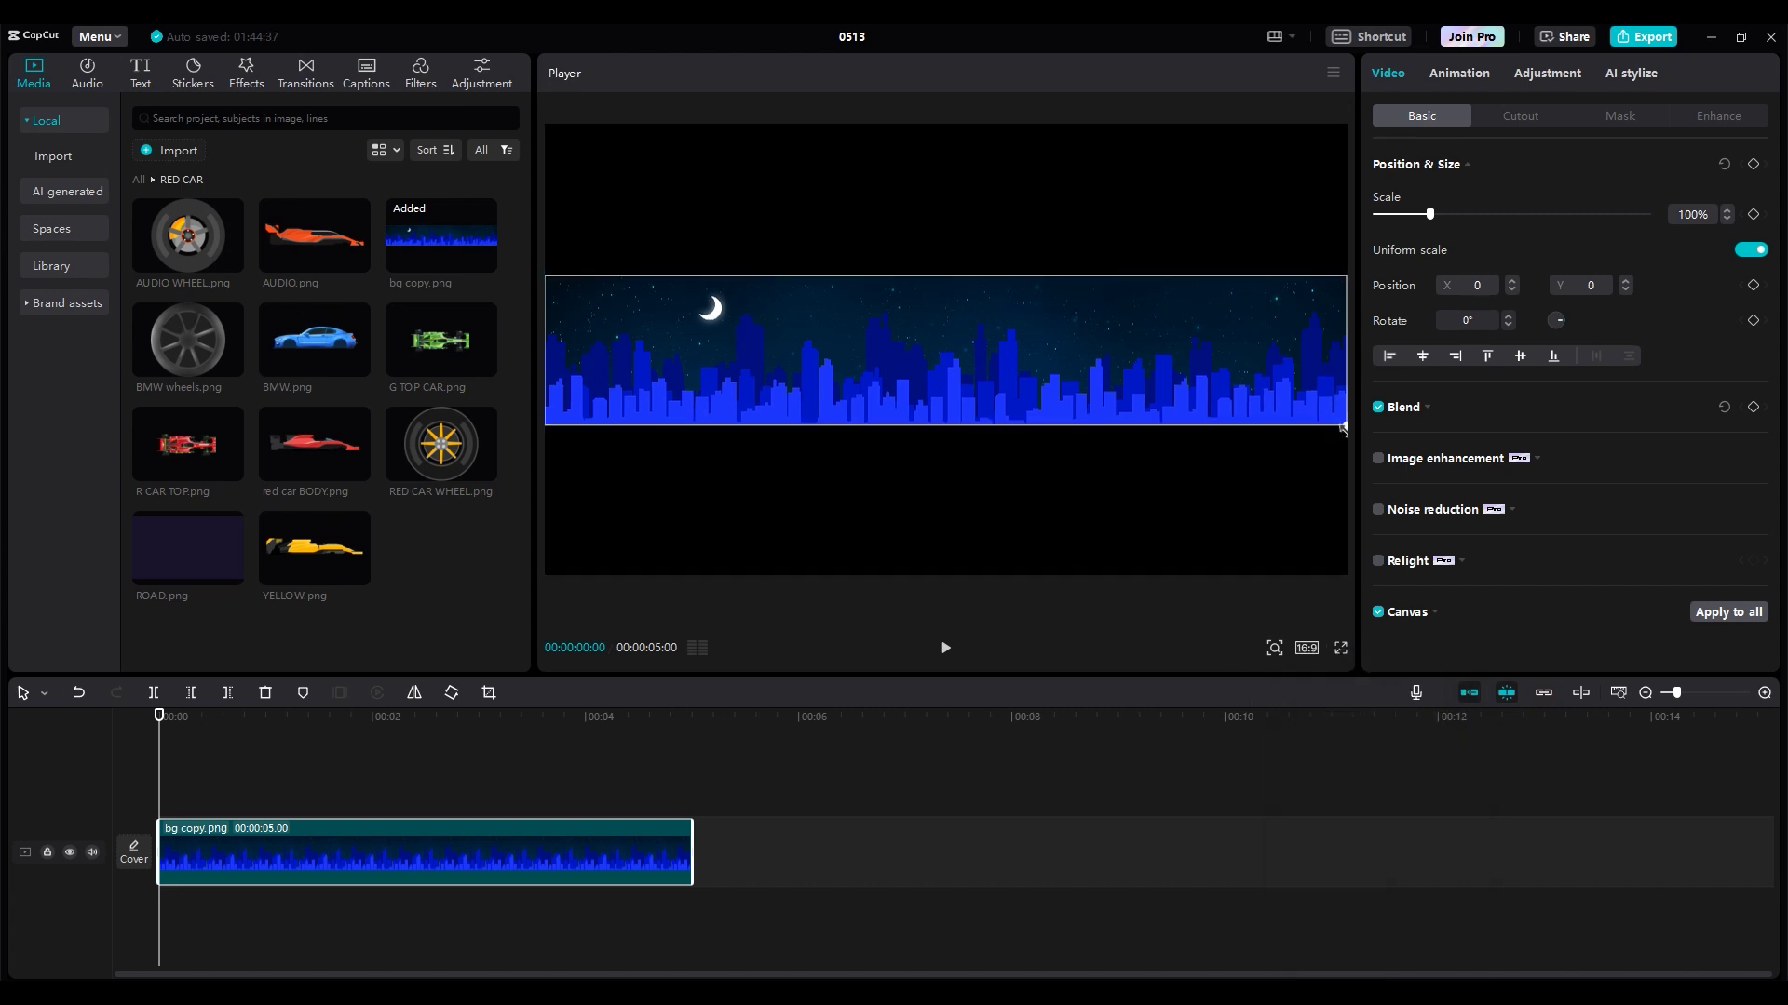
drag(1342, 428, 1377, 449)
mouse_move(1484, 216)
mouse_down()
mouse_move(1525, 218)
mouse_move(1481, 215)
mouse_up()
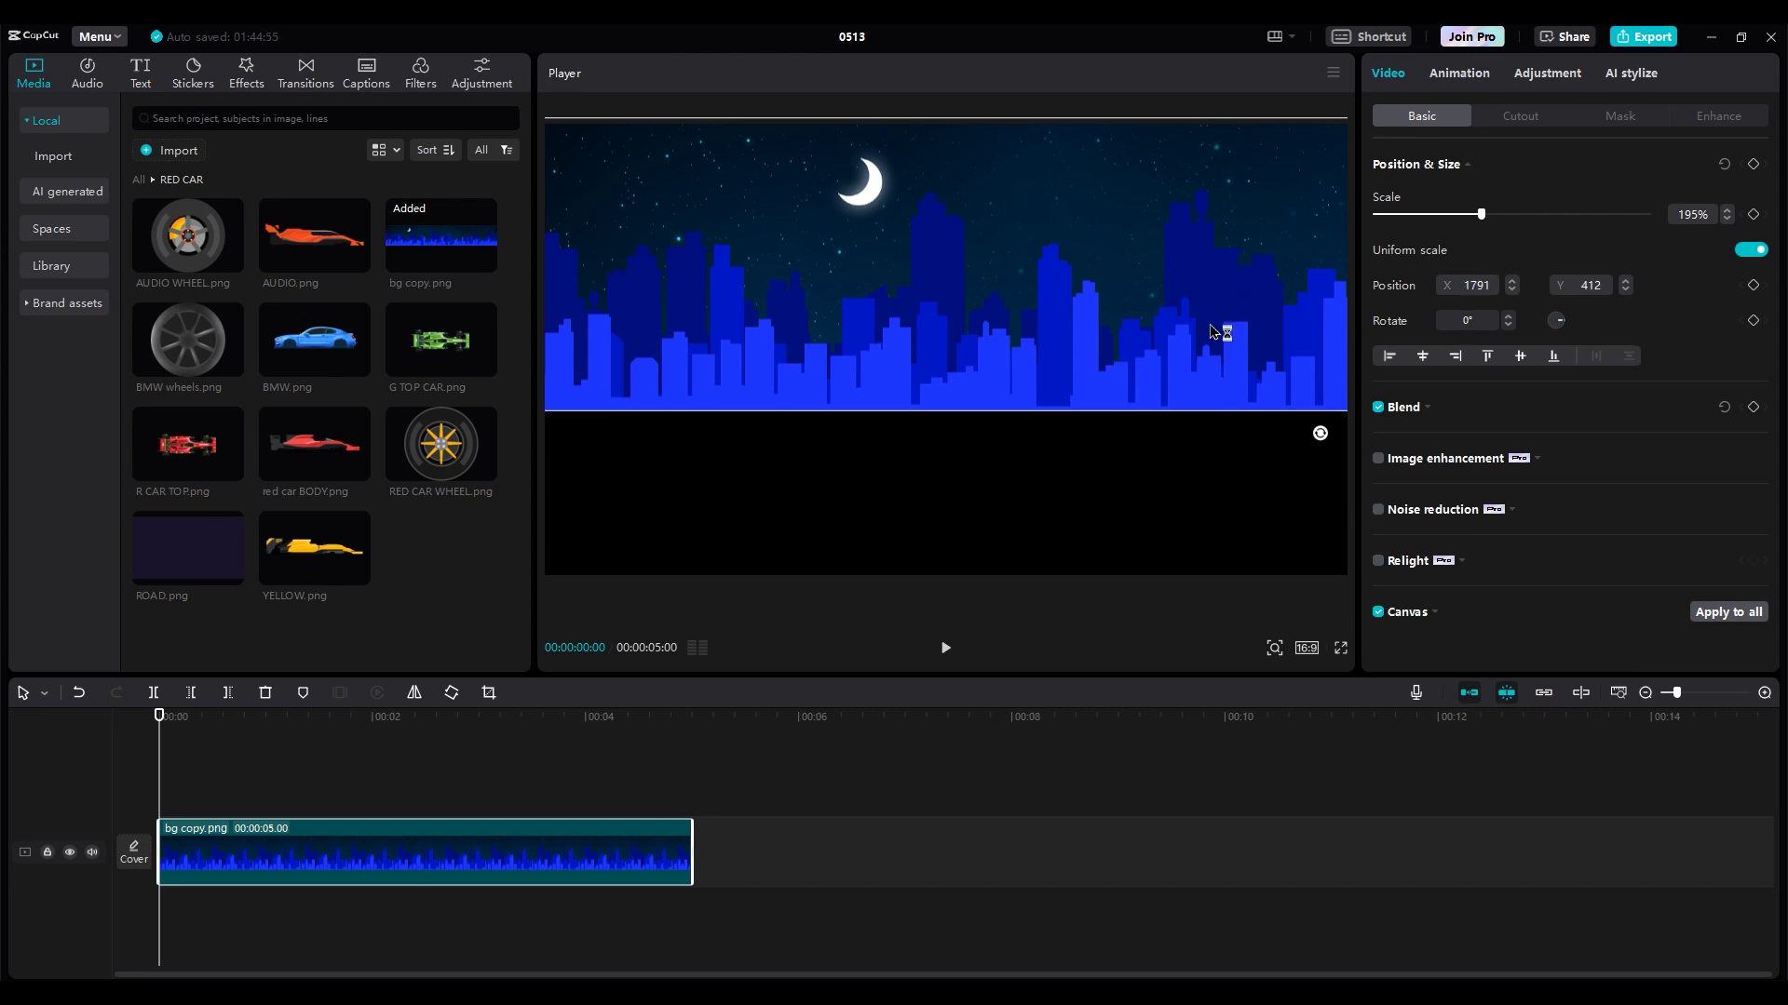
Add ROAD.png and BMW RED.png on new tracks above the background
drag(205, 585, 145, 792)
drag(317, 559, 155, 752)
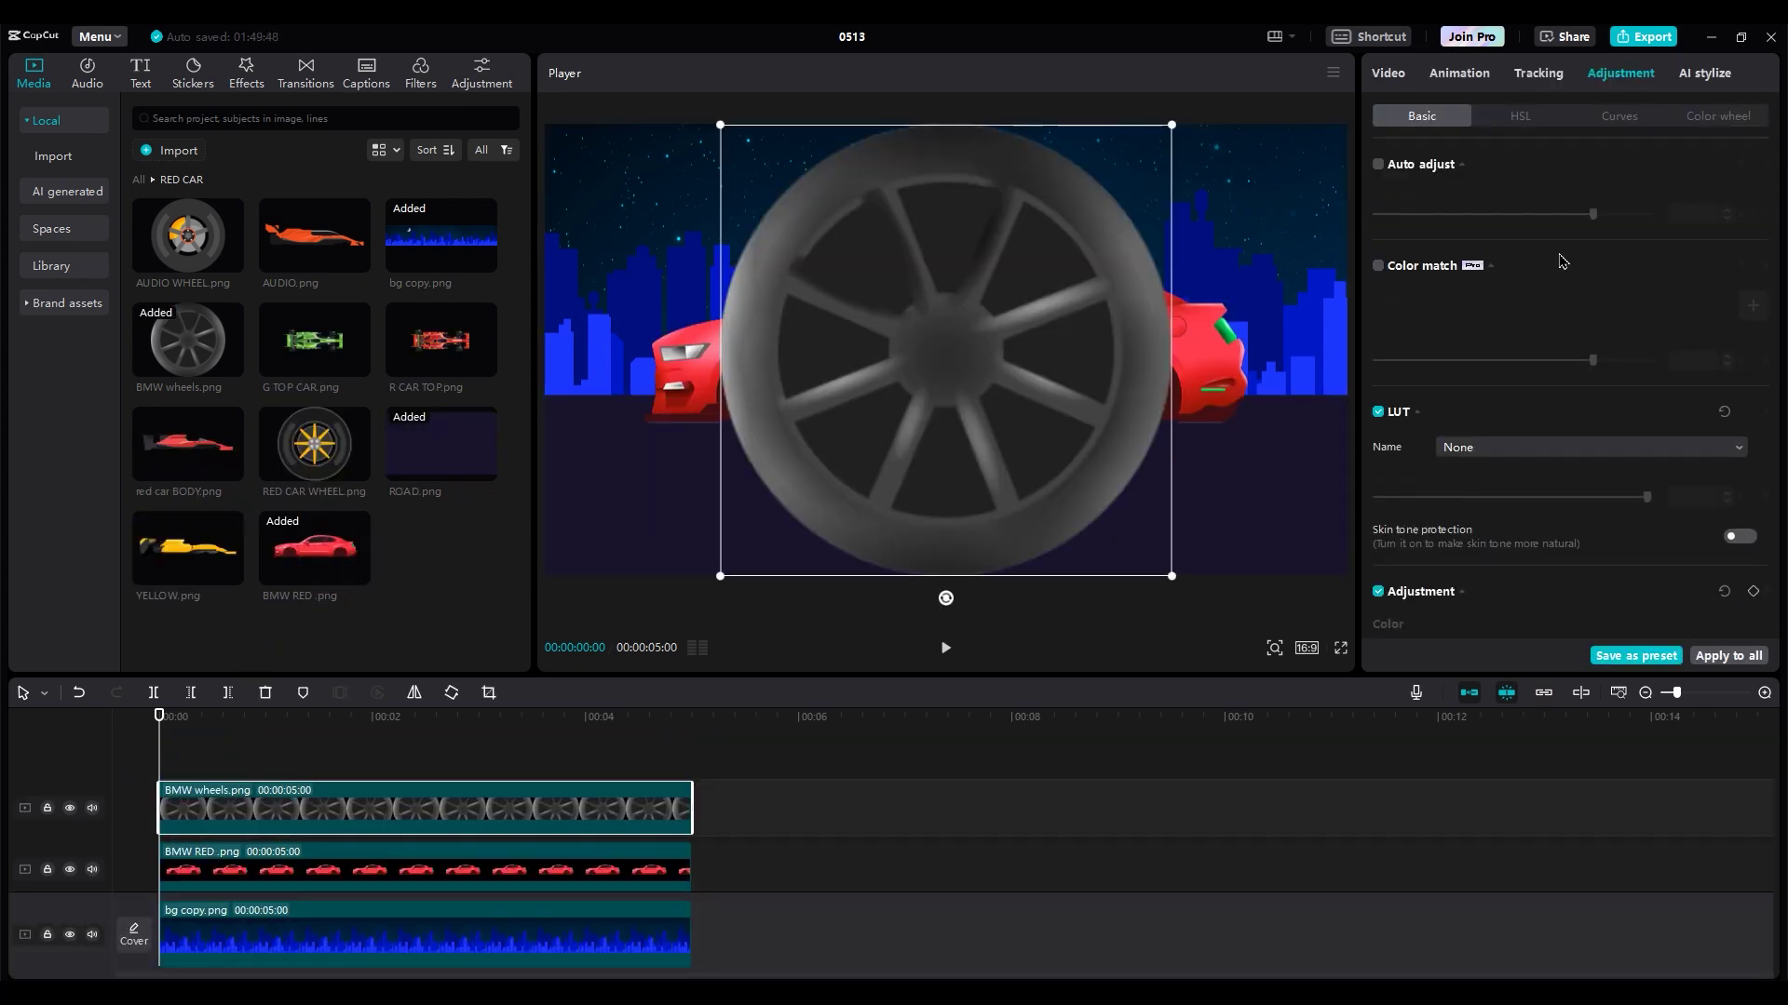
click(1388, 73)
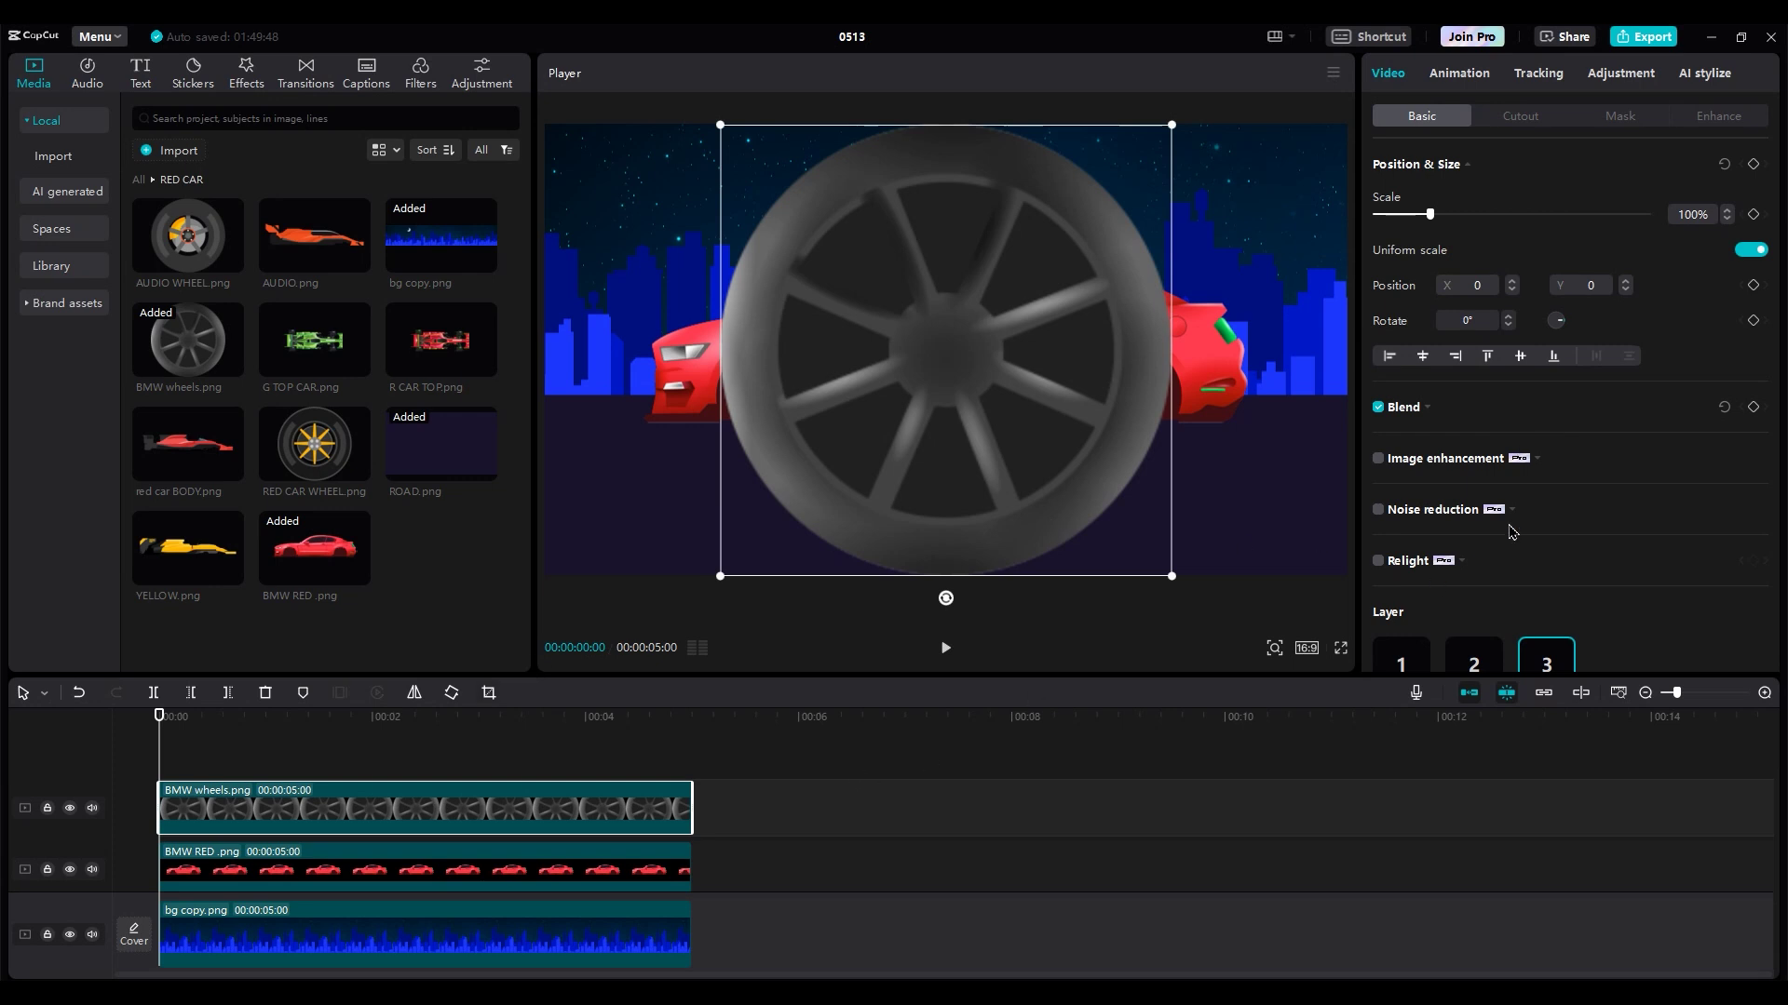
Extend all the clips out to 10:01, then select the wheels clip alone
scroll(735, 858, down, 1)
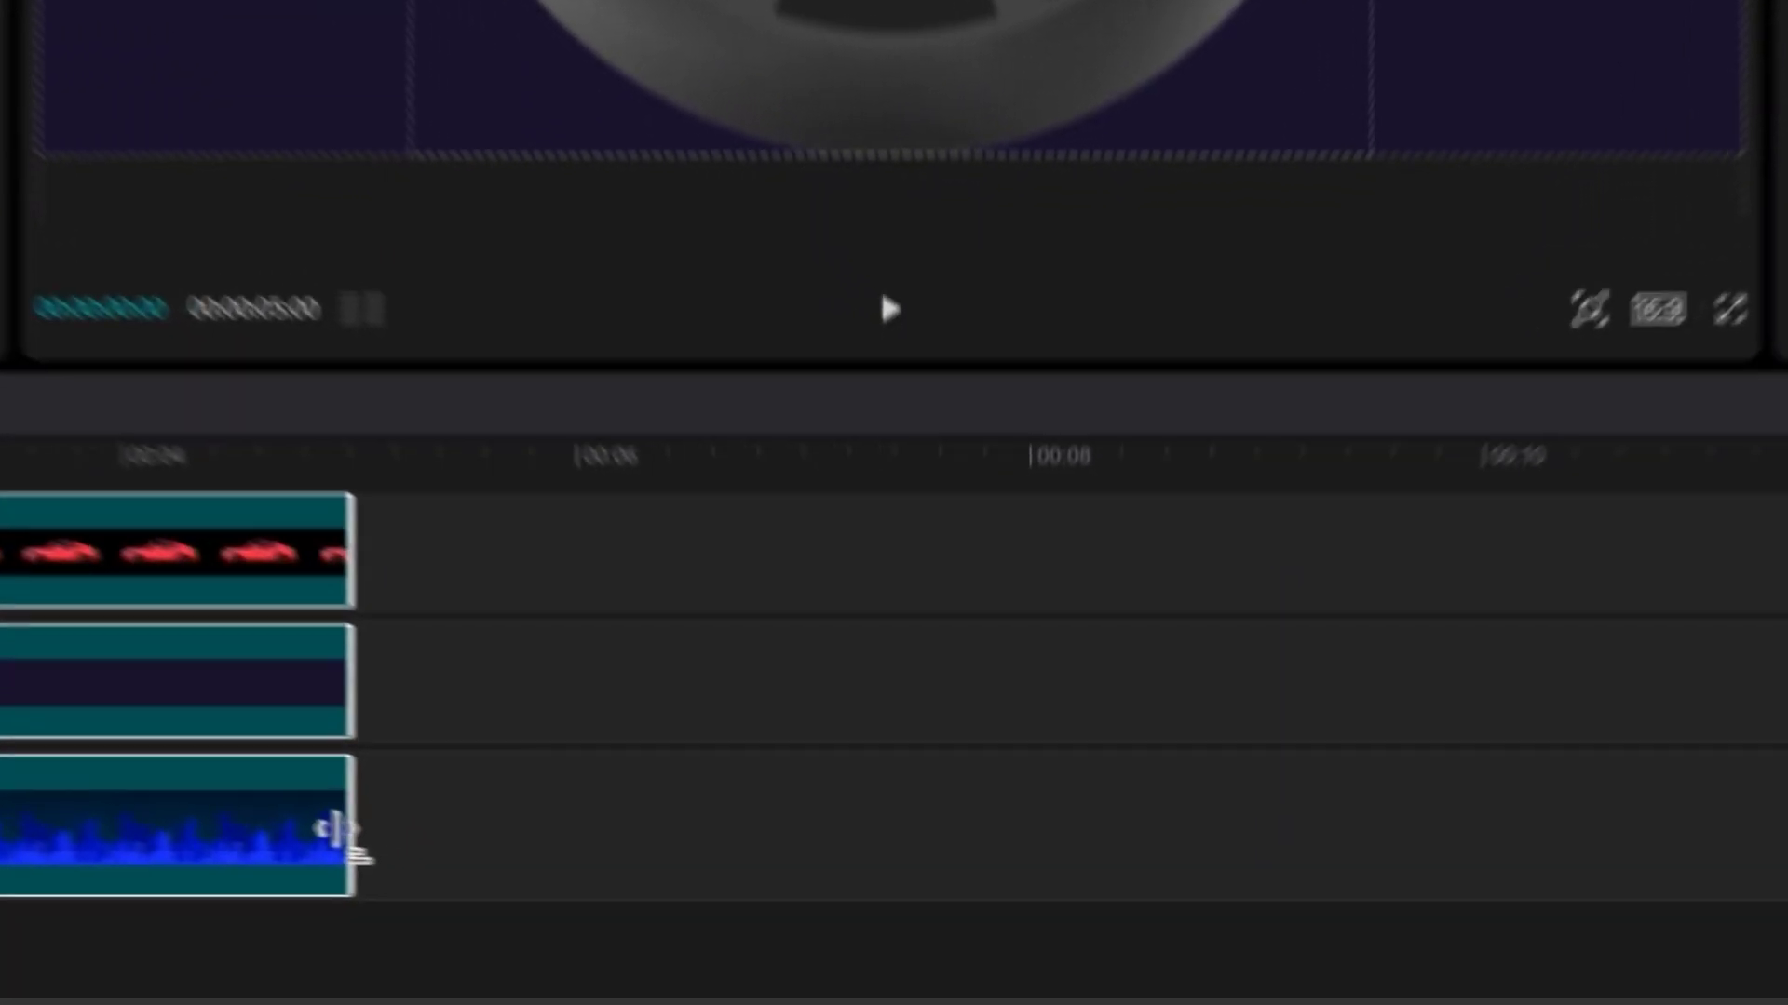
drag(339, 831, 1483, 846)
scroll(1185, 890, up, 1)
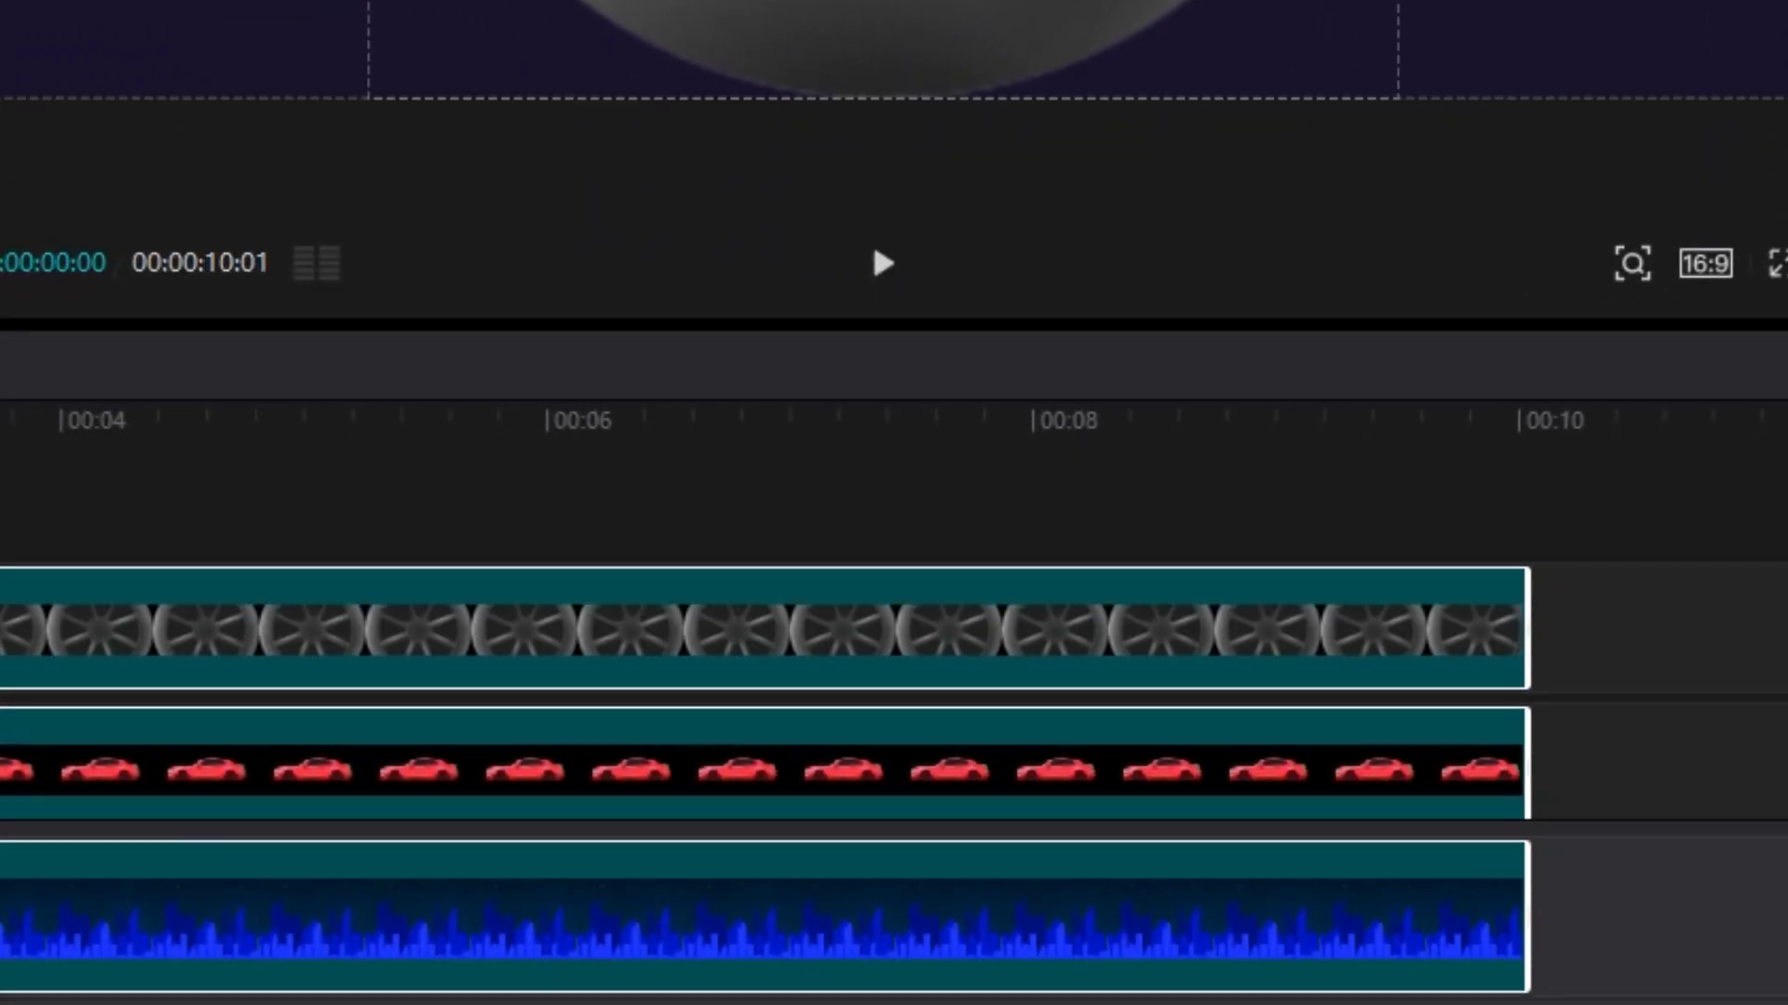
click(745, 629)
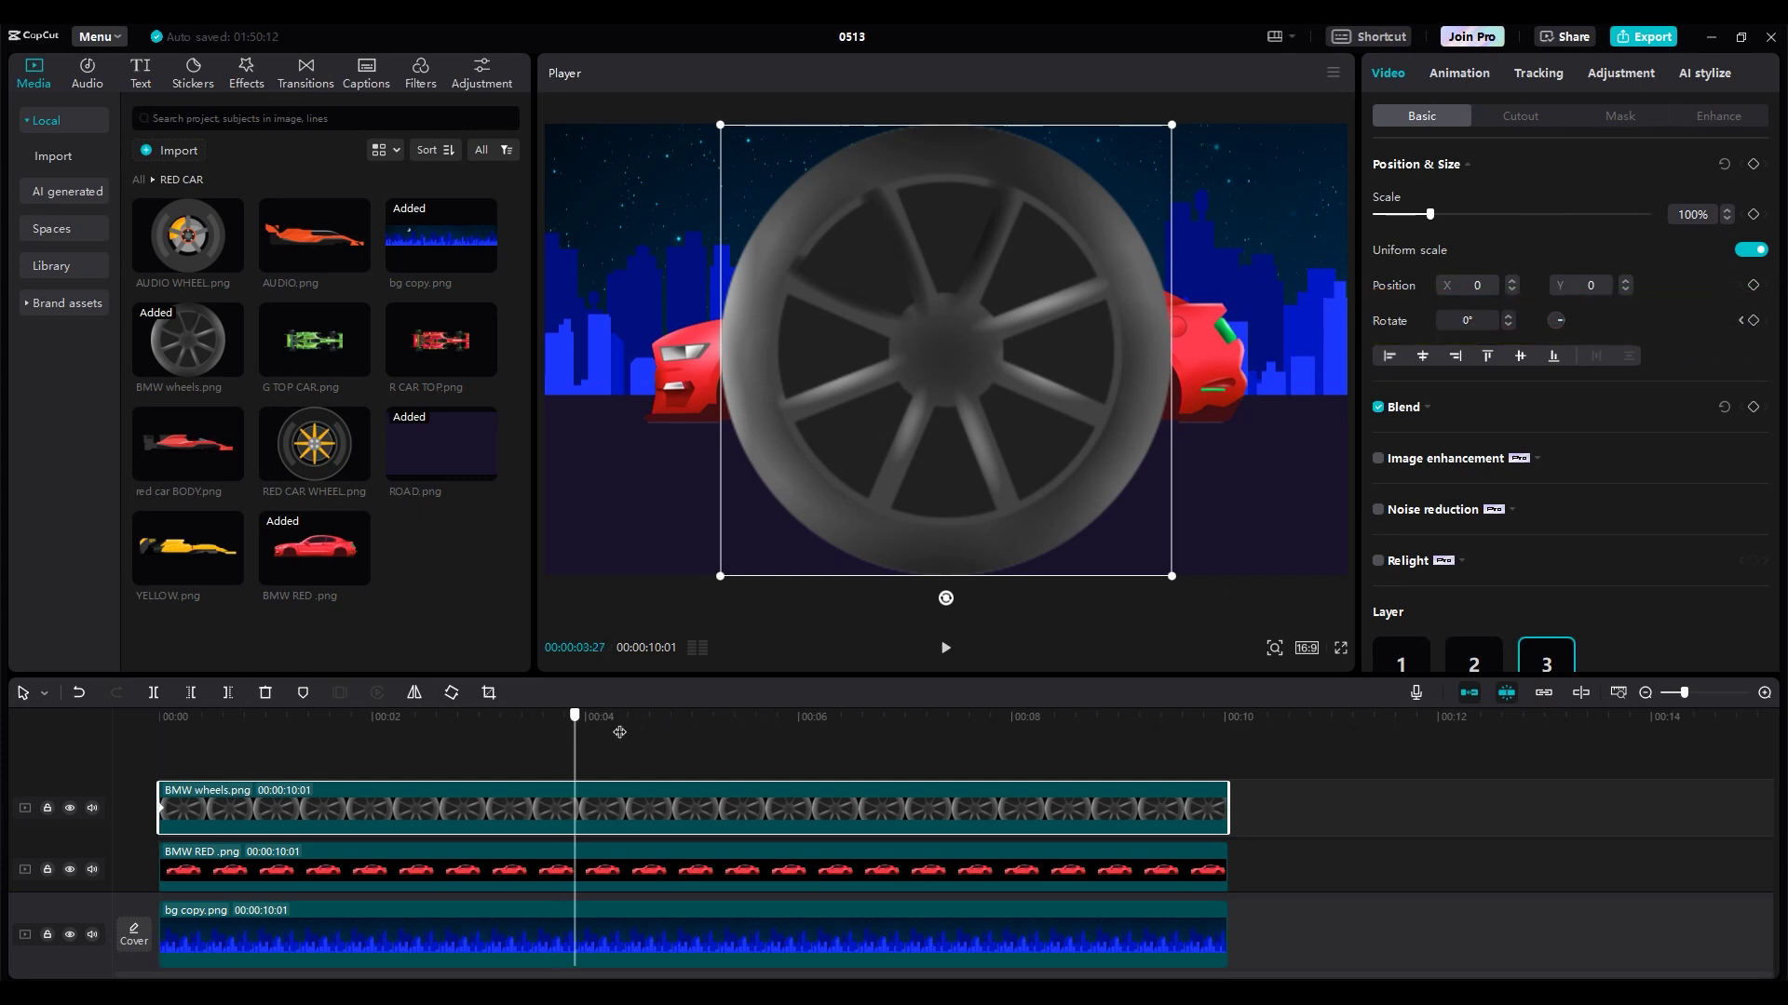
Add a 120000° rotation keyframe to the wheel, move it later on the clip, and preview the spin
drag(803, 735, 731, 721)
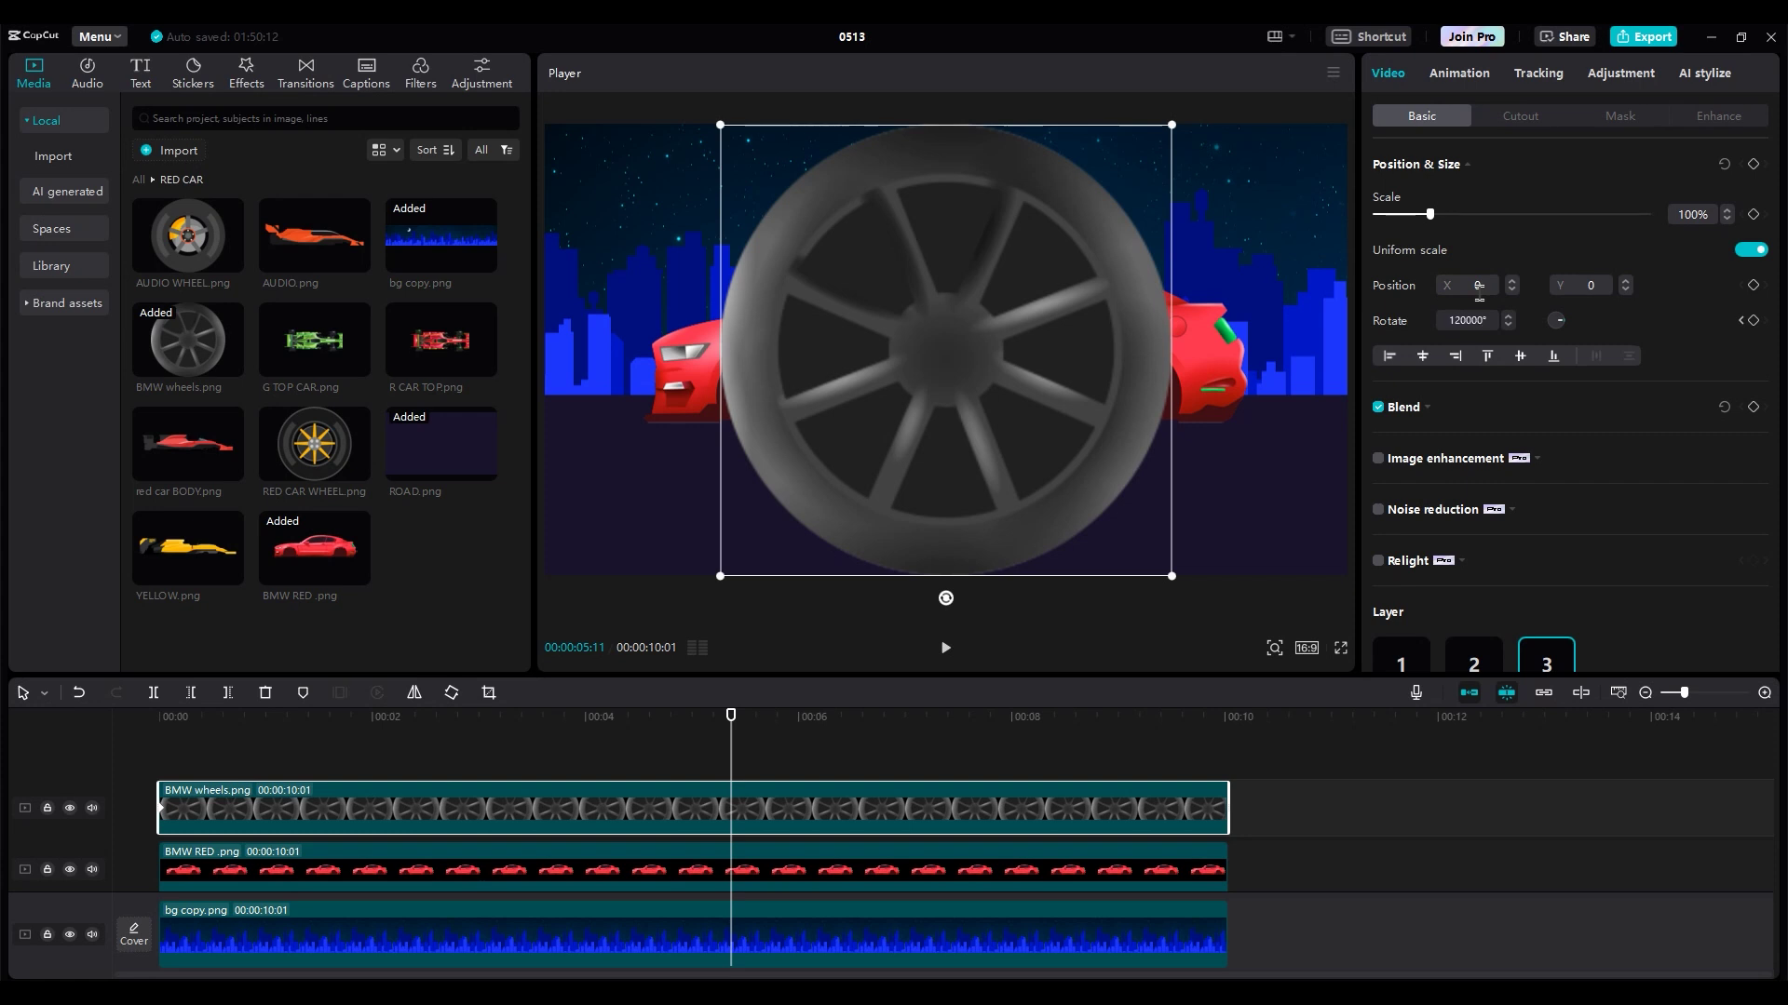
key(Return)
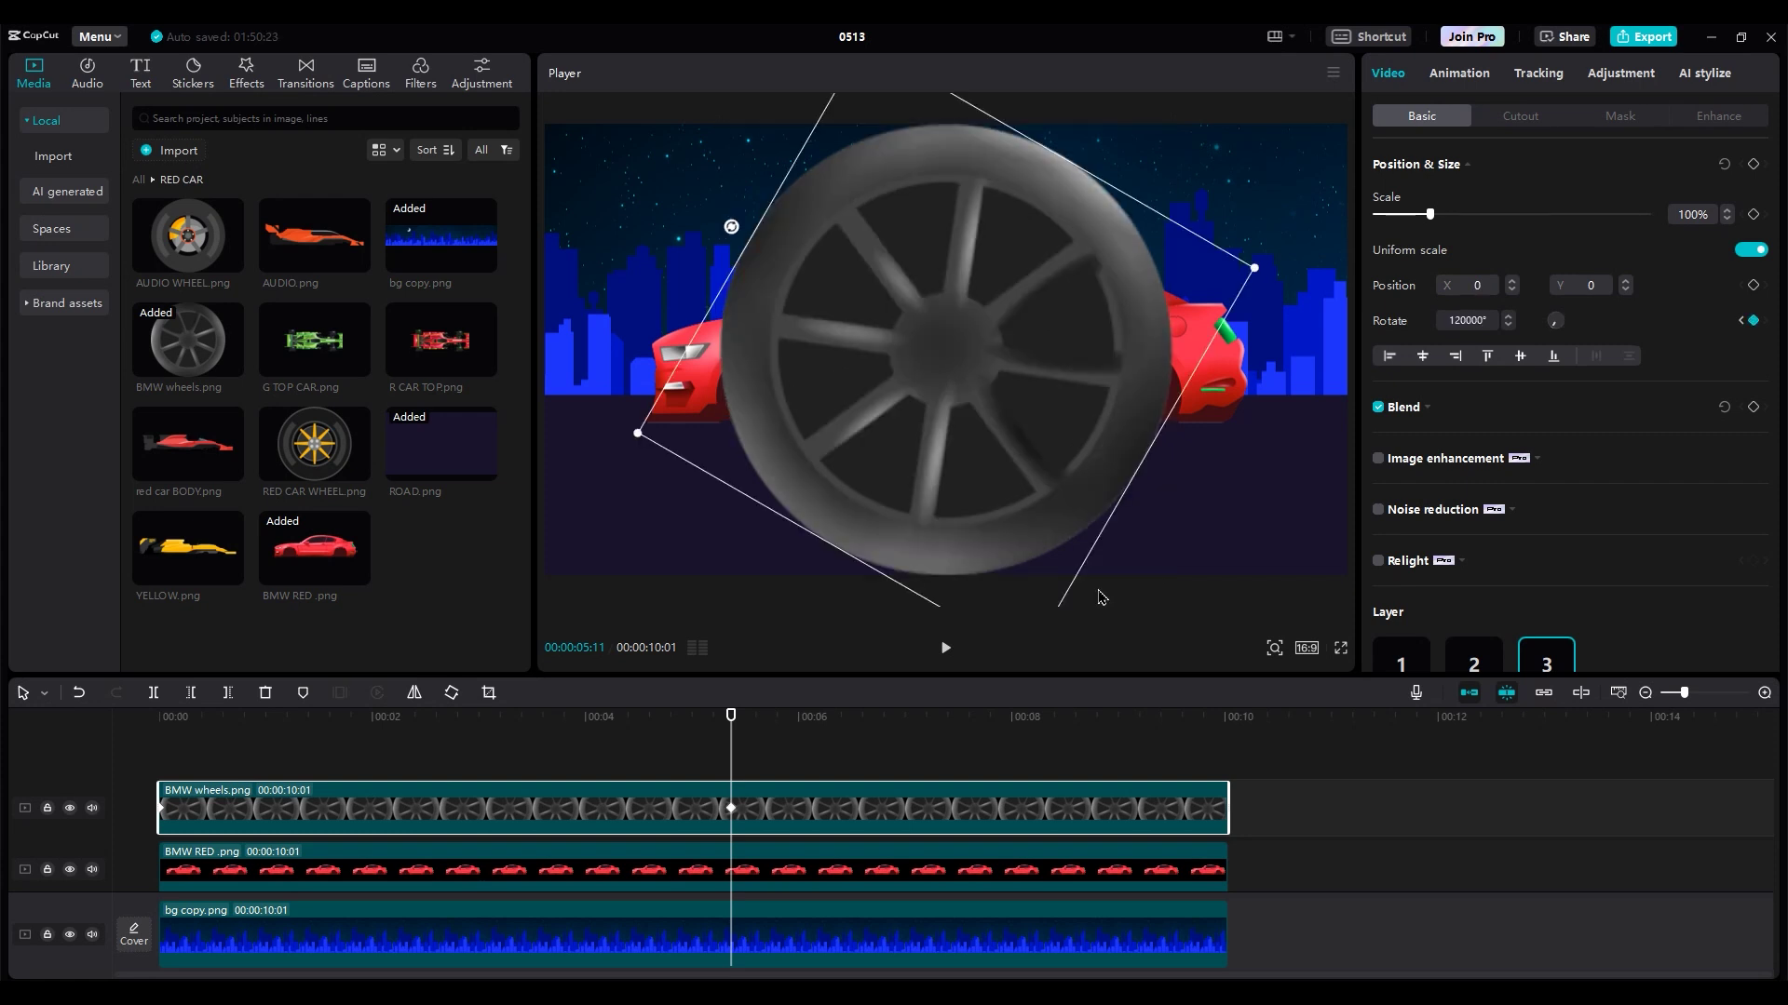
drag(734, 816, 1308, 847)
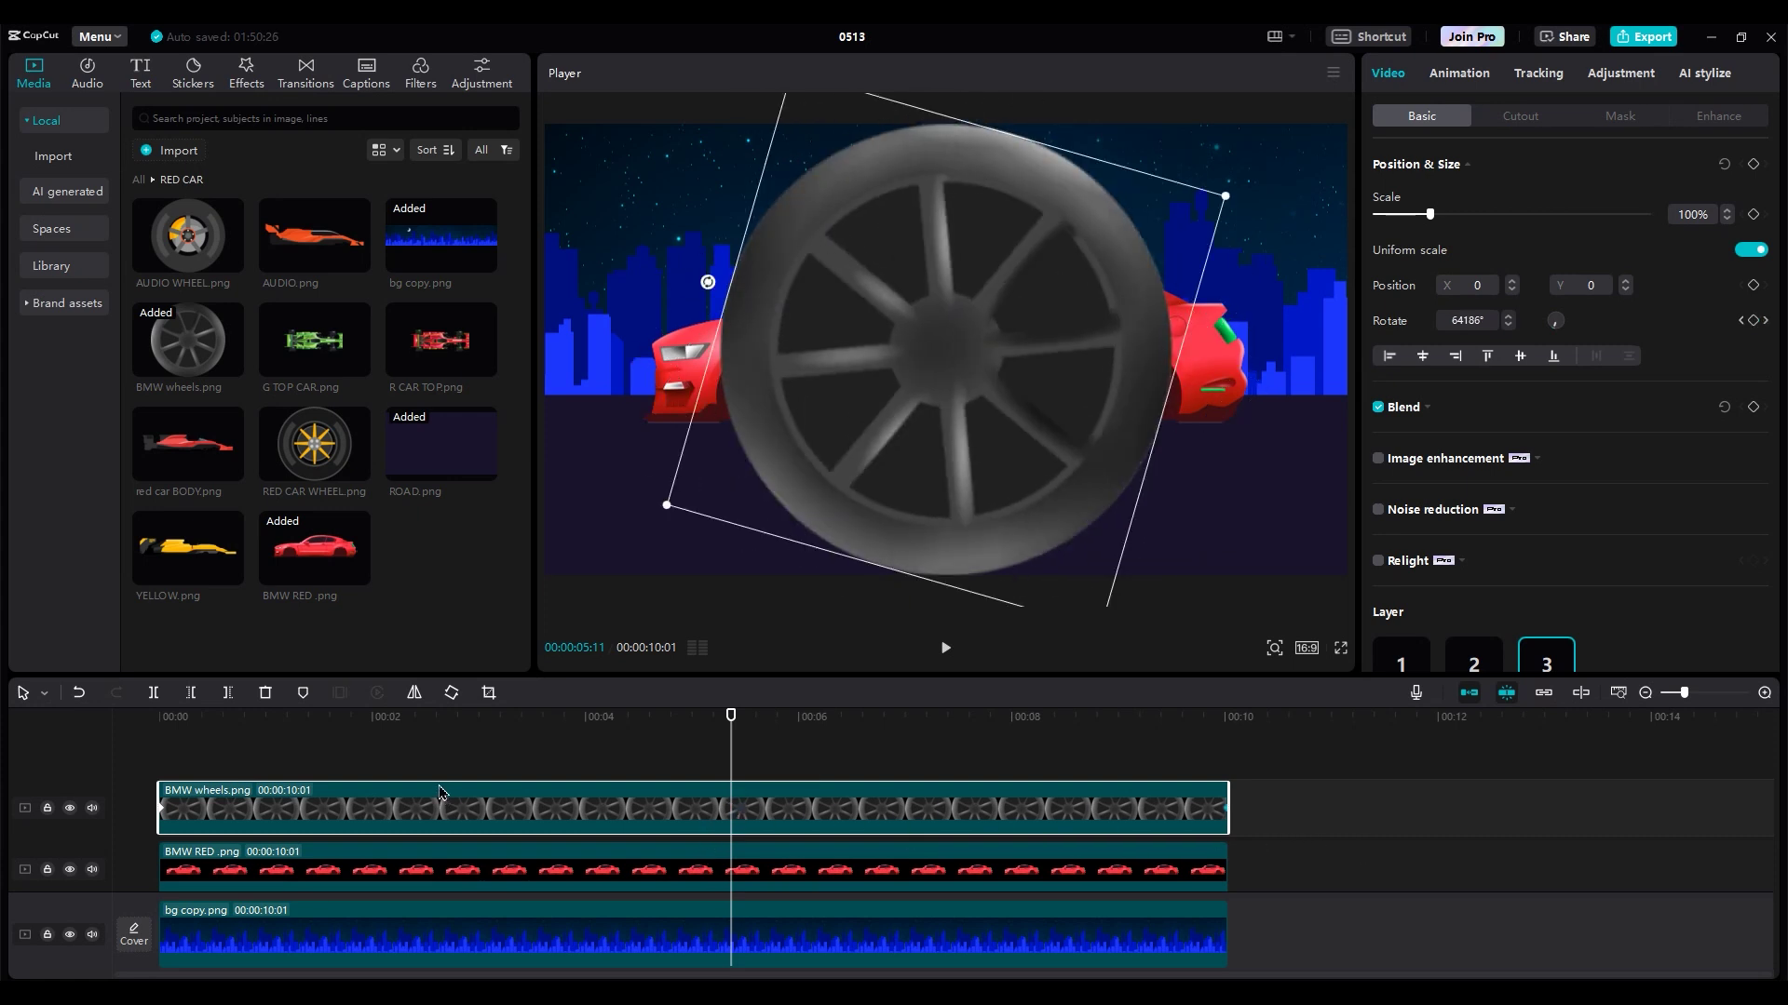
click(182, 759)
key(space)
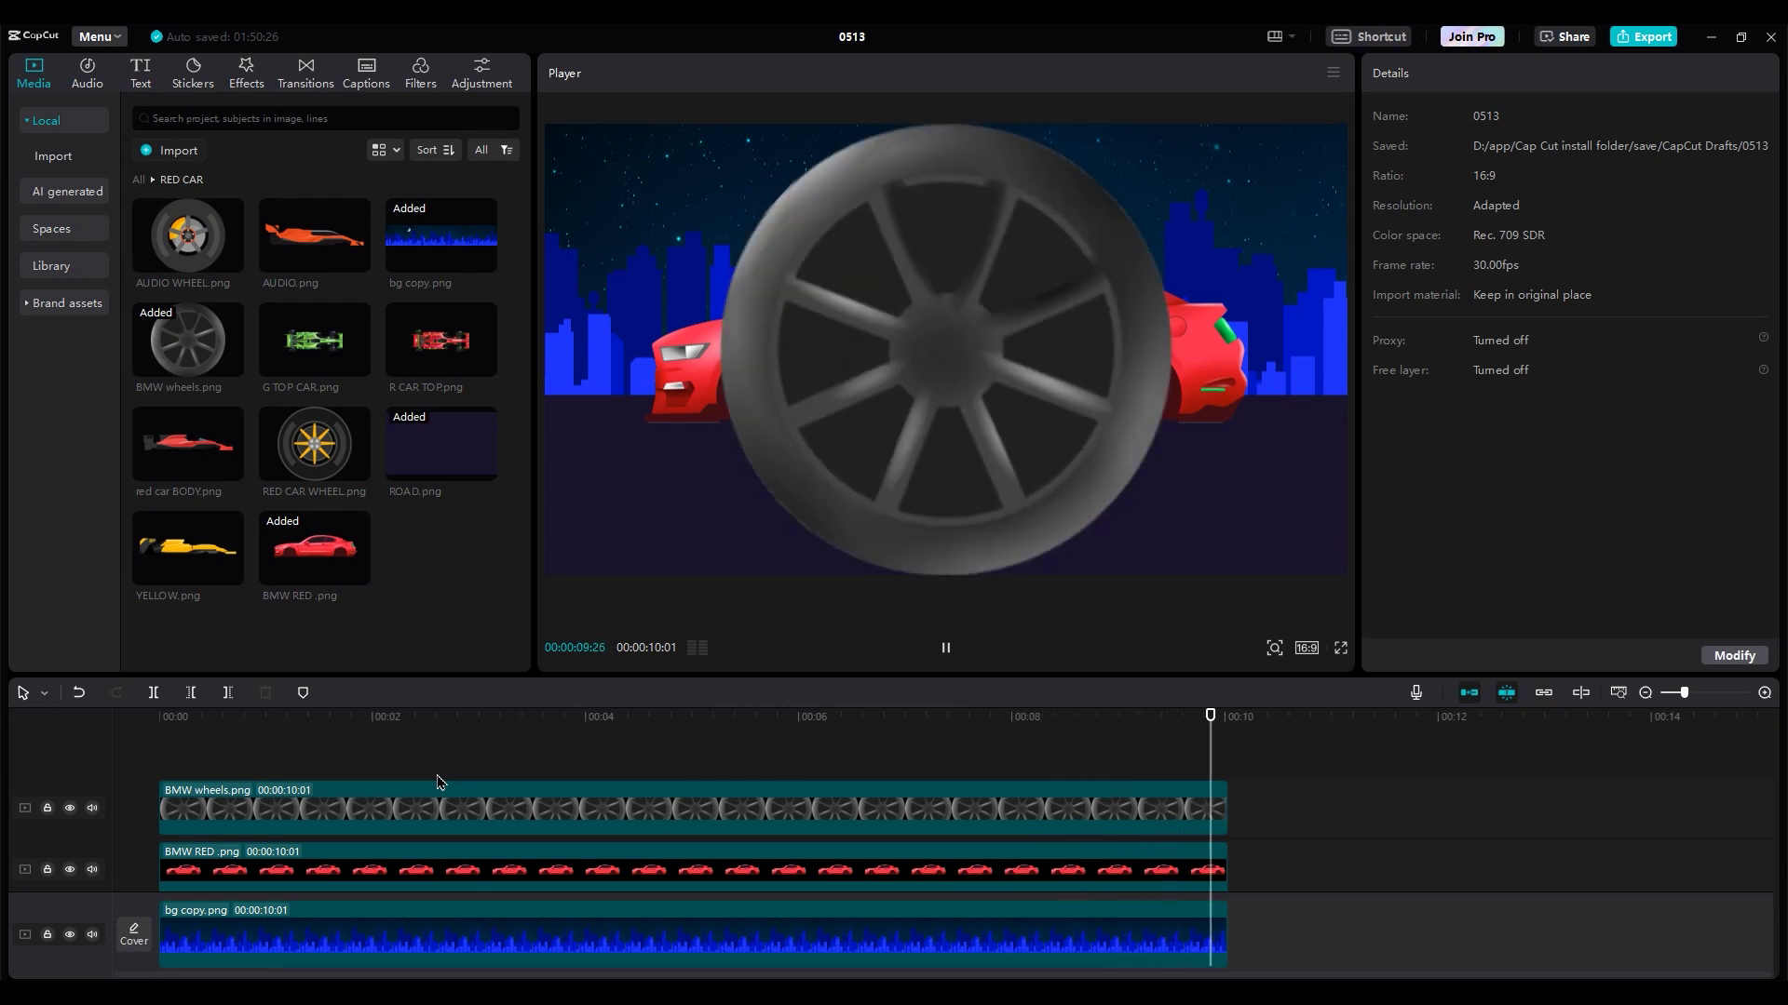
Scale the wheel down to 22% and place it on the car's front wheel arch
click(465, 807)
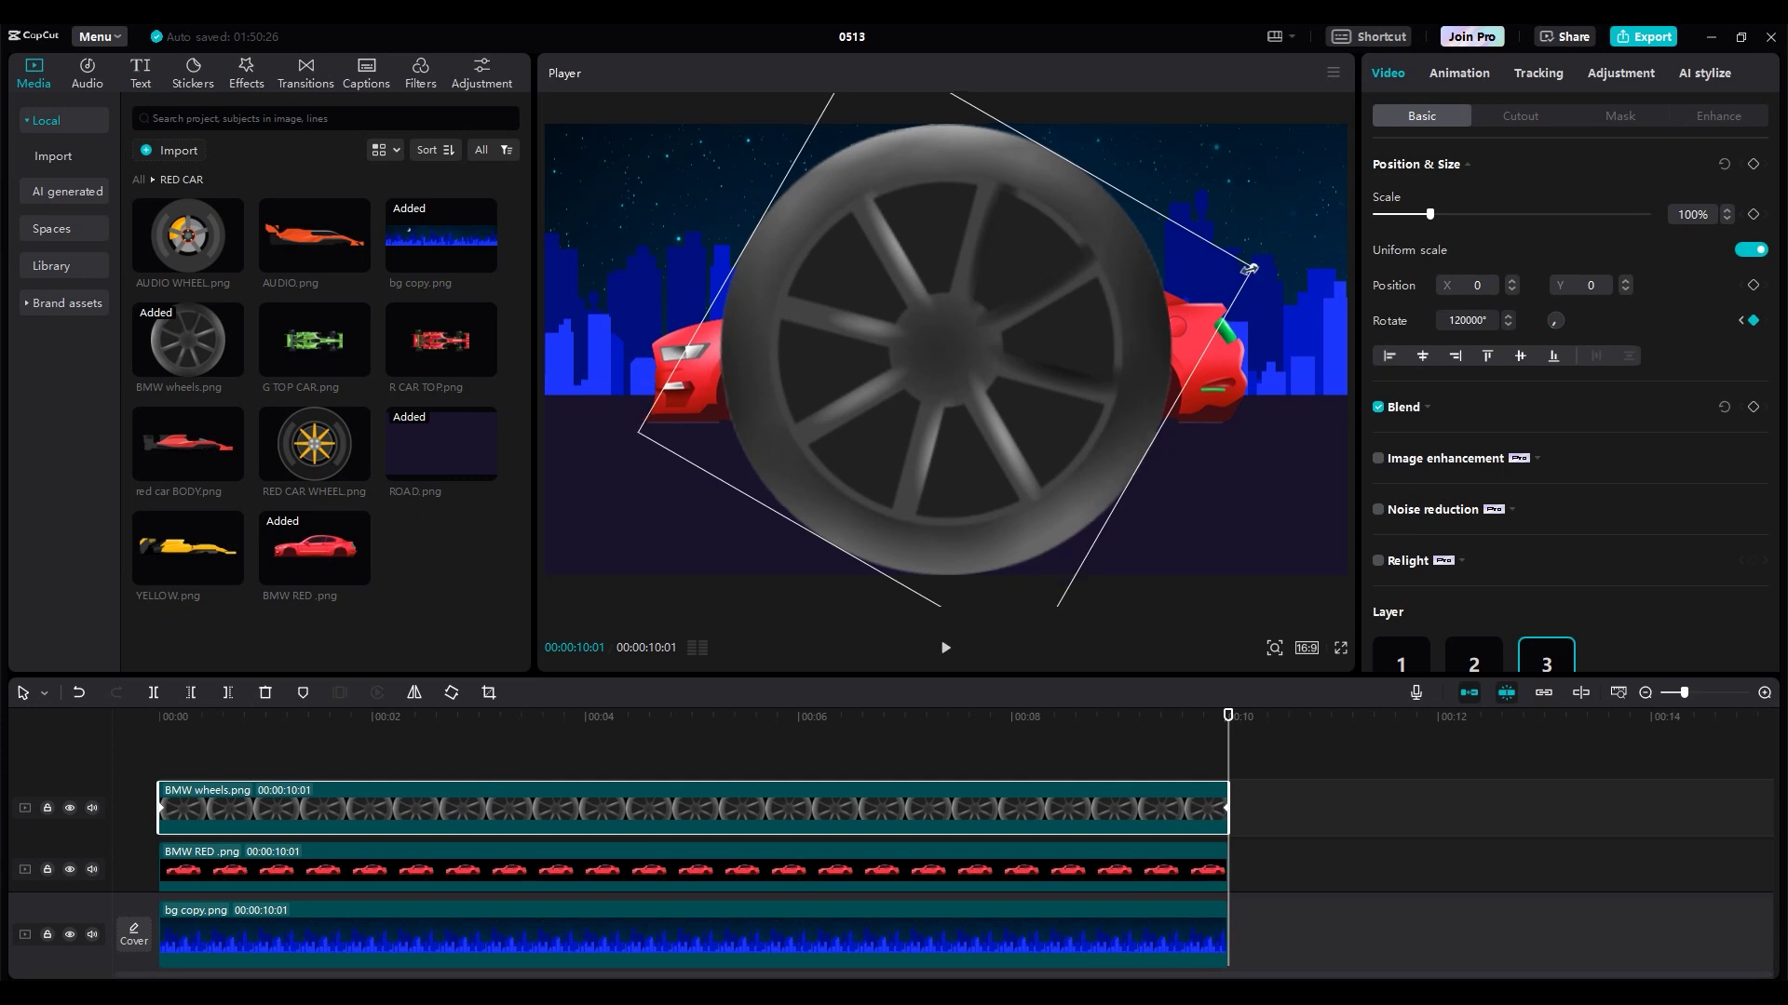
drag(1248, 269, 816, 305)
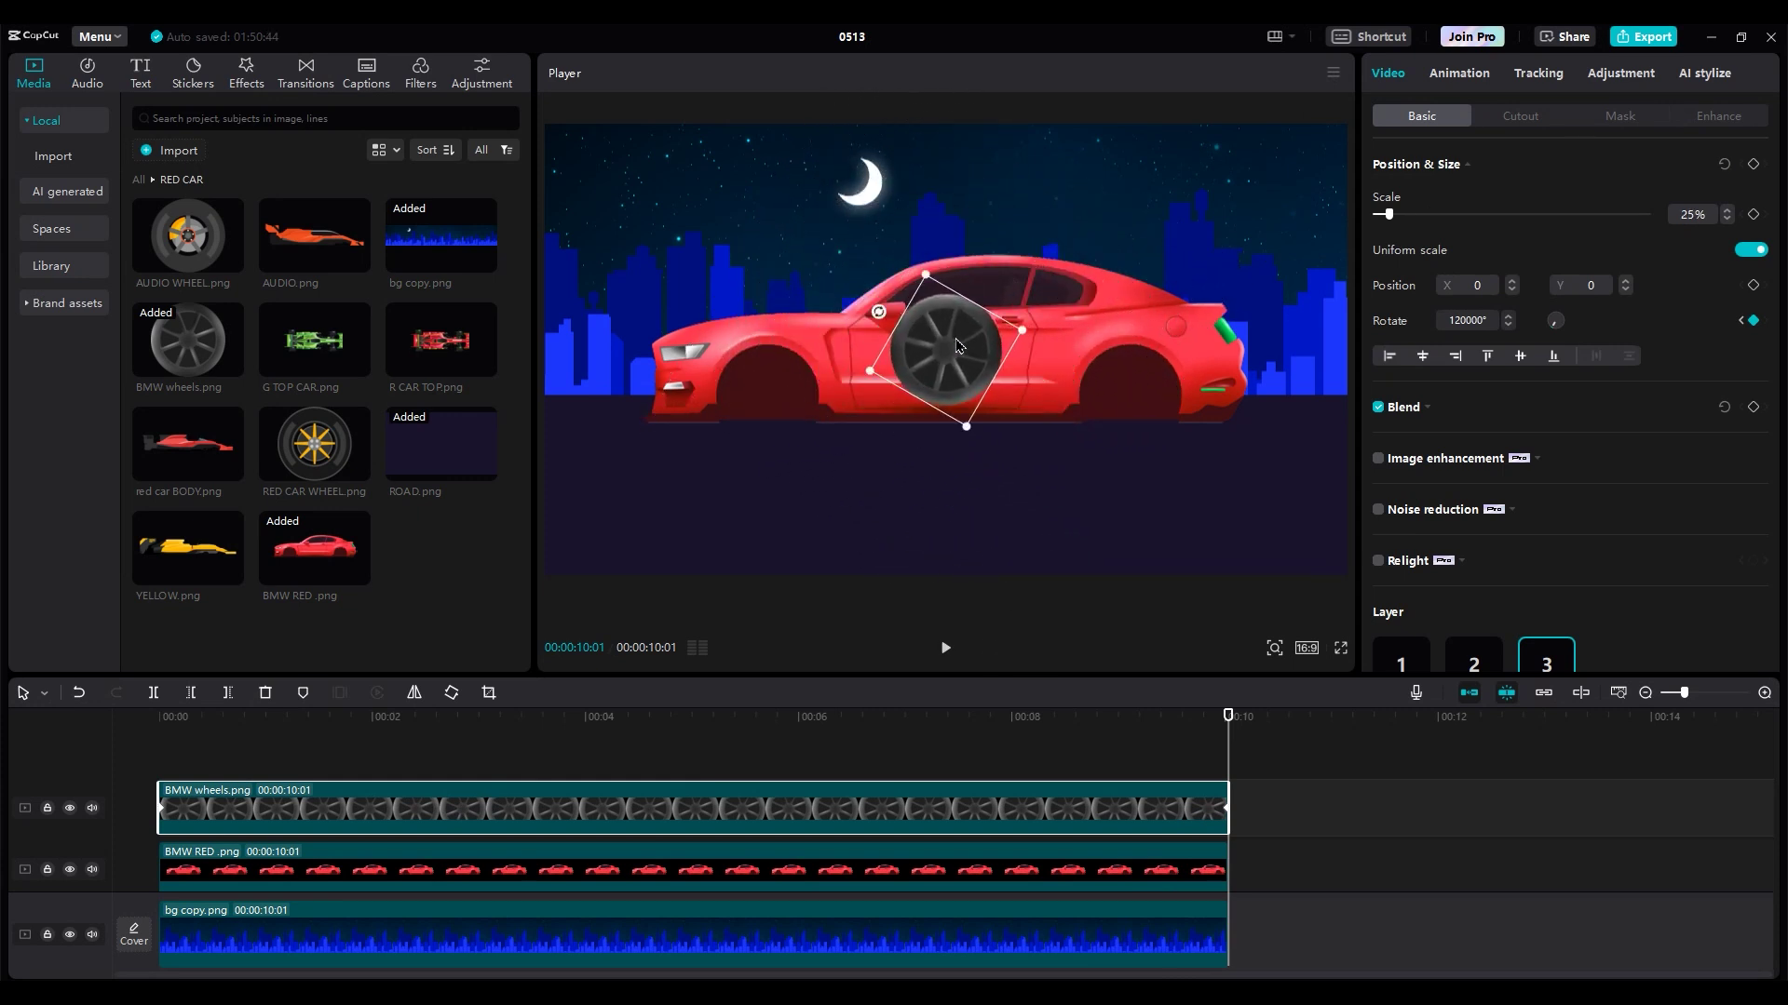
drag(957, 345, 787, 398)
click(244, 769)
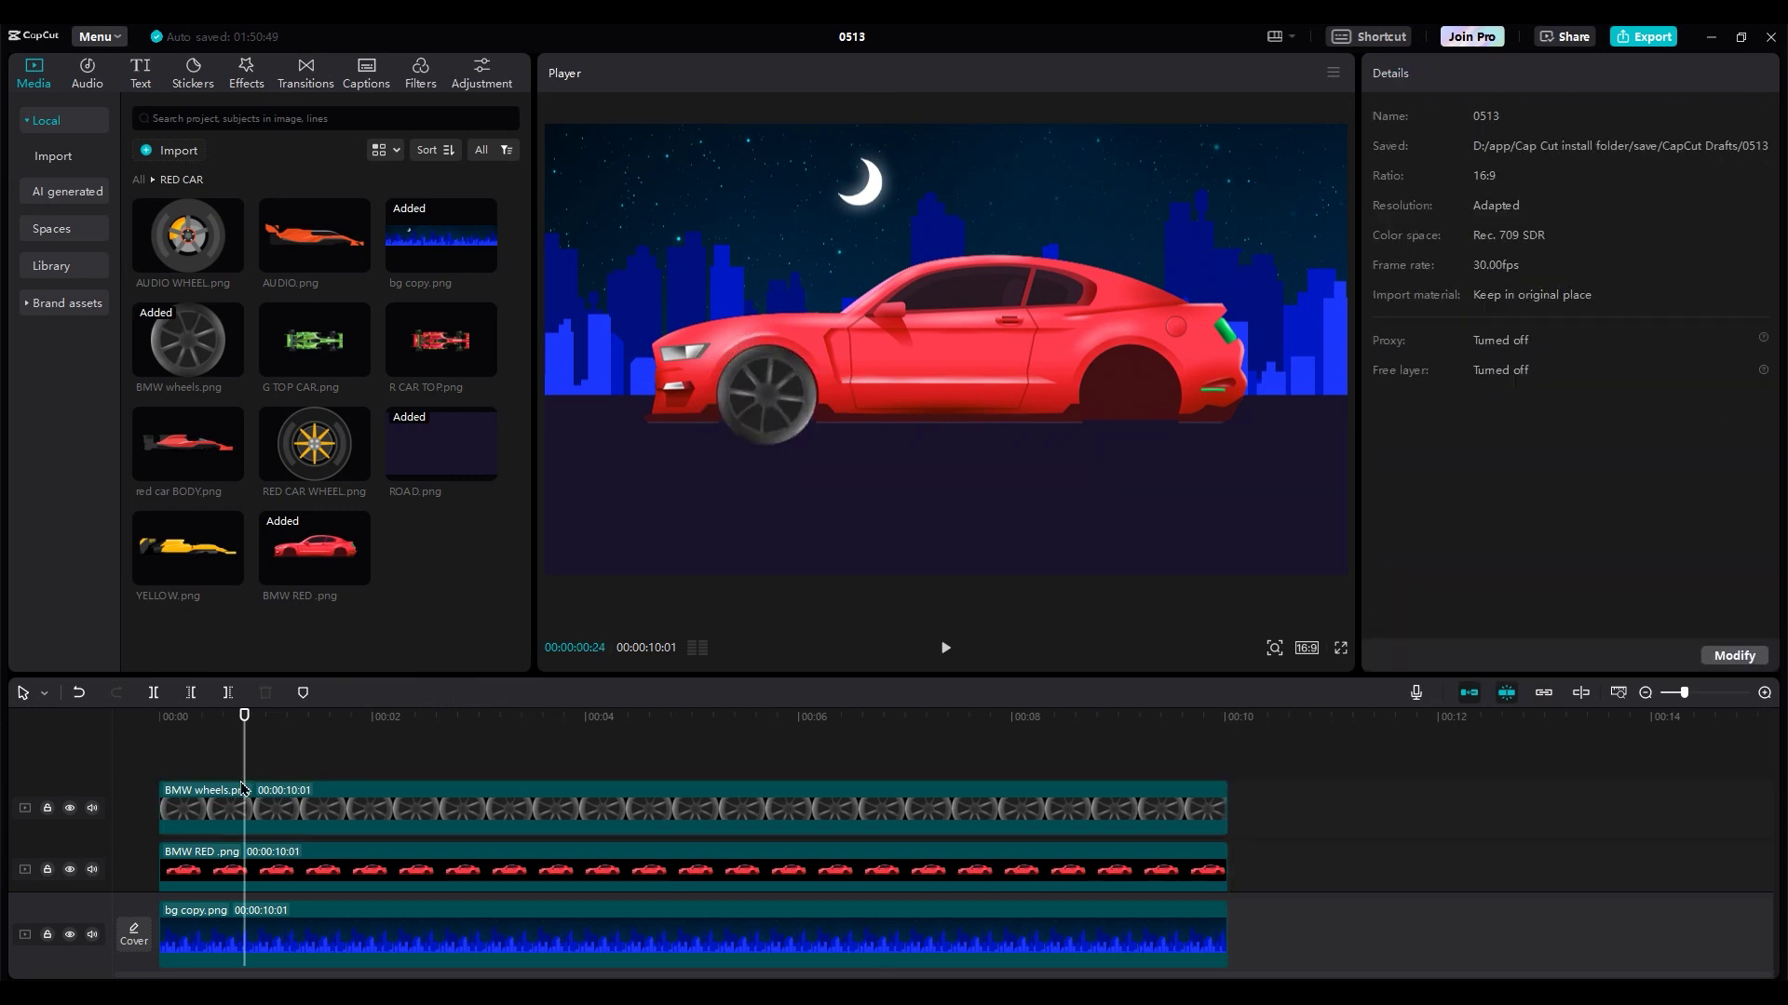
click(247, 812)
Duplicate the wheel onto the rear arch at X 878, Y -212, rotated -180°, and play it back
drag(264, 818, 259, 766)
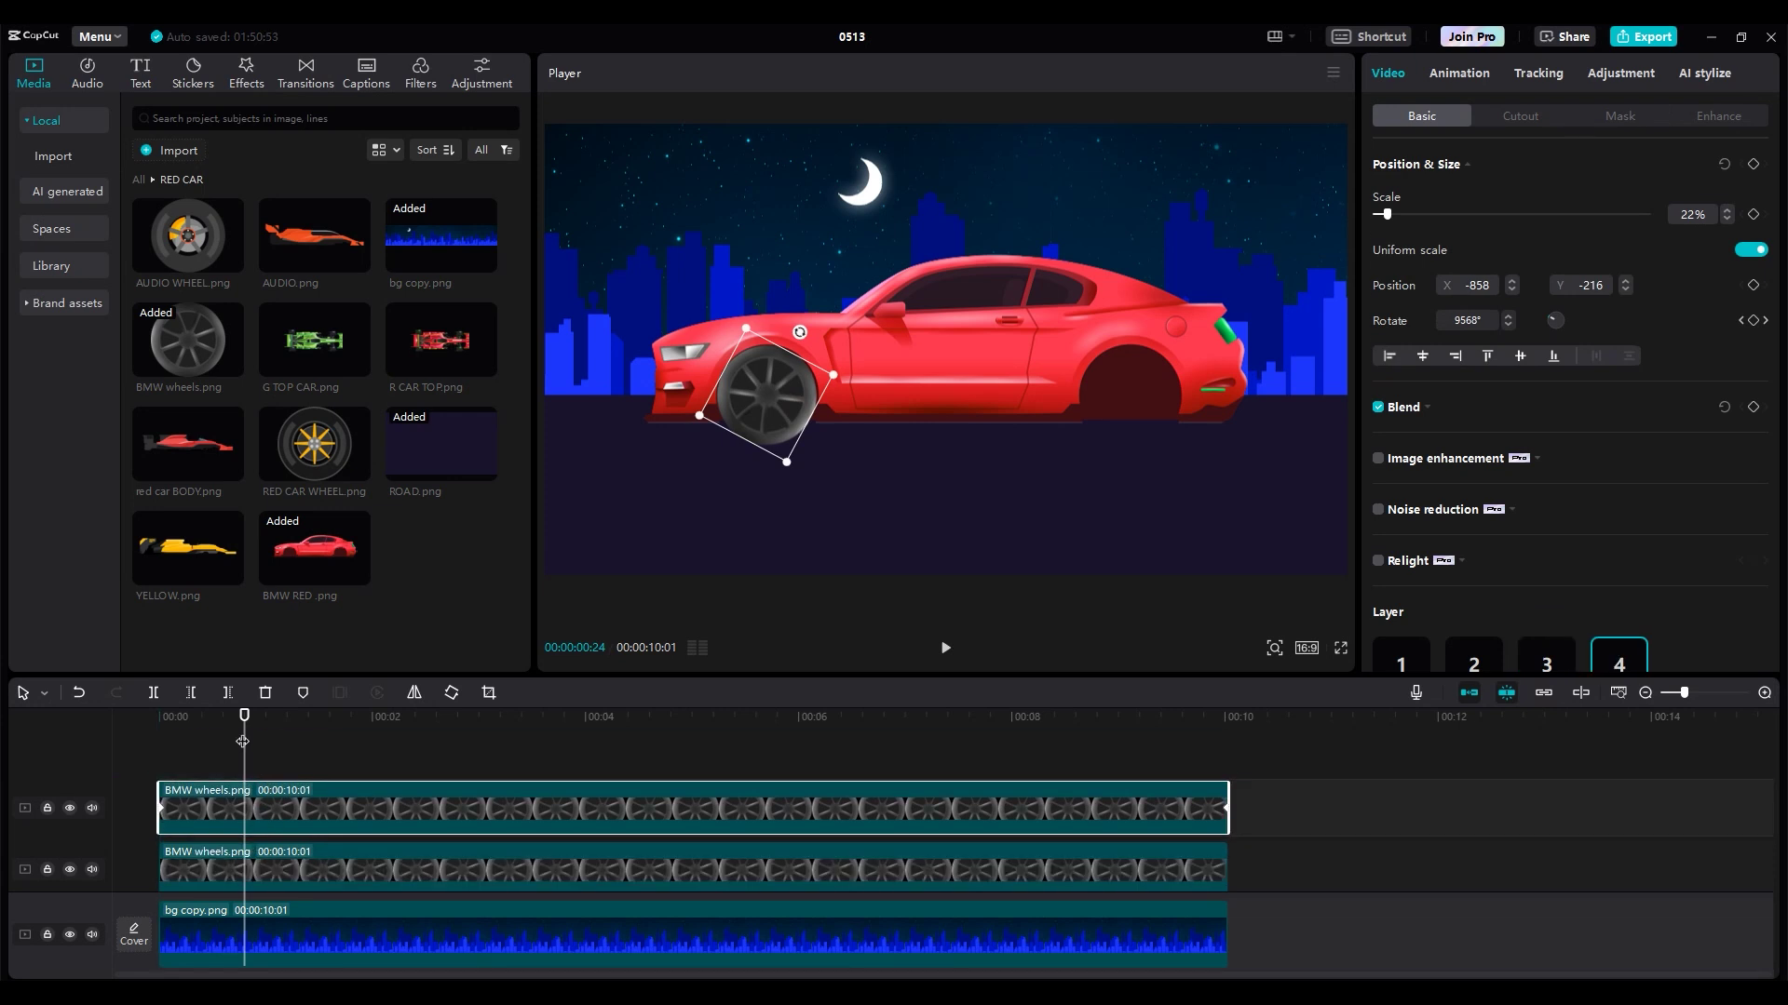
drag(773, 412, 1136, 410)
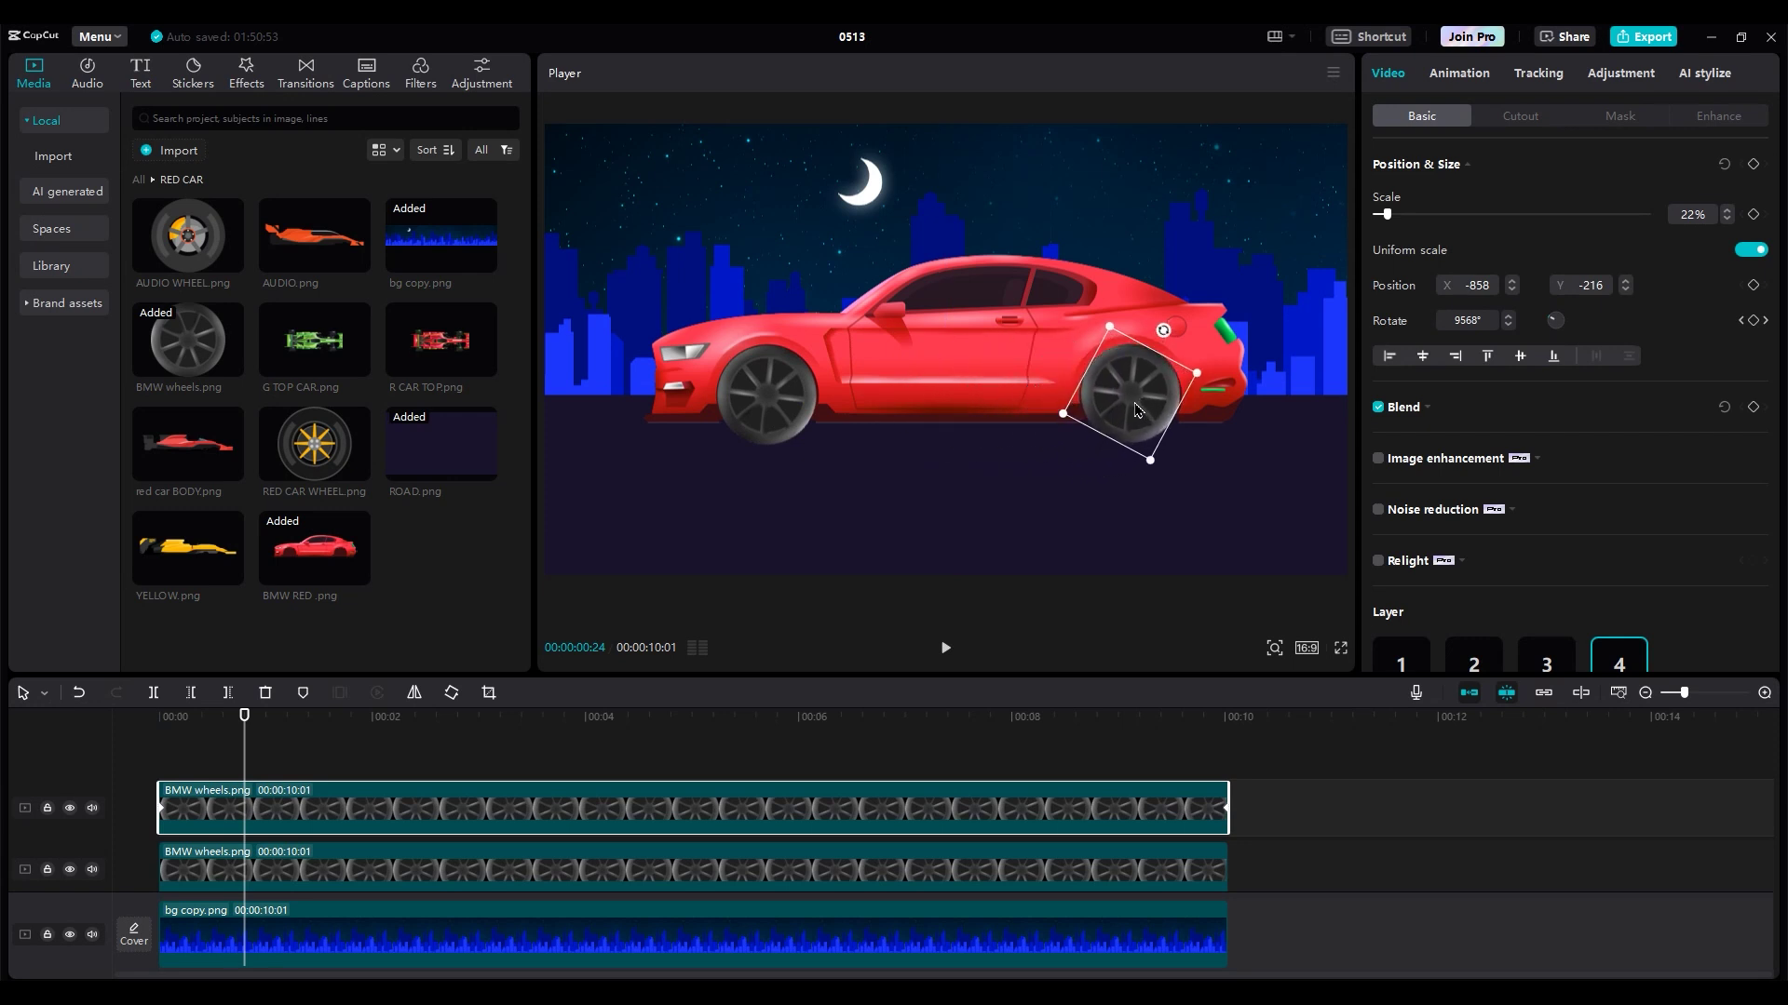
click(145, 730)
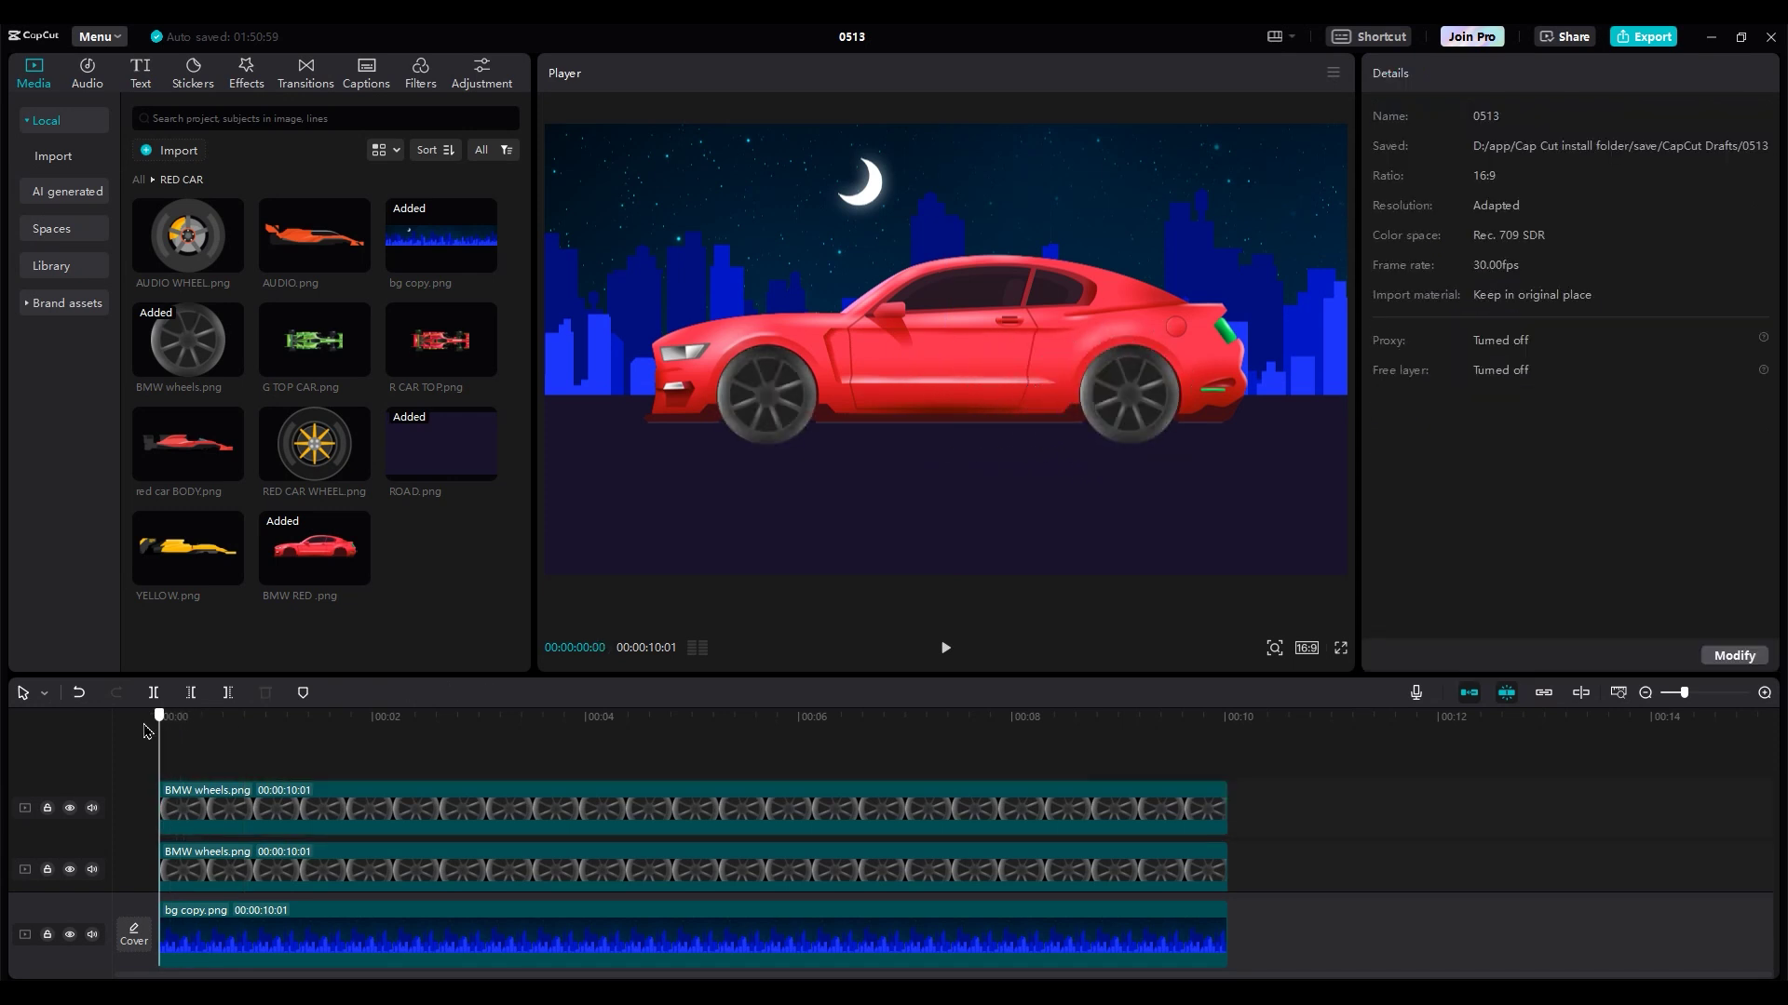
click(183, 808)
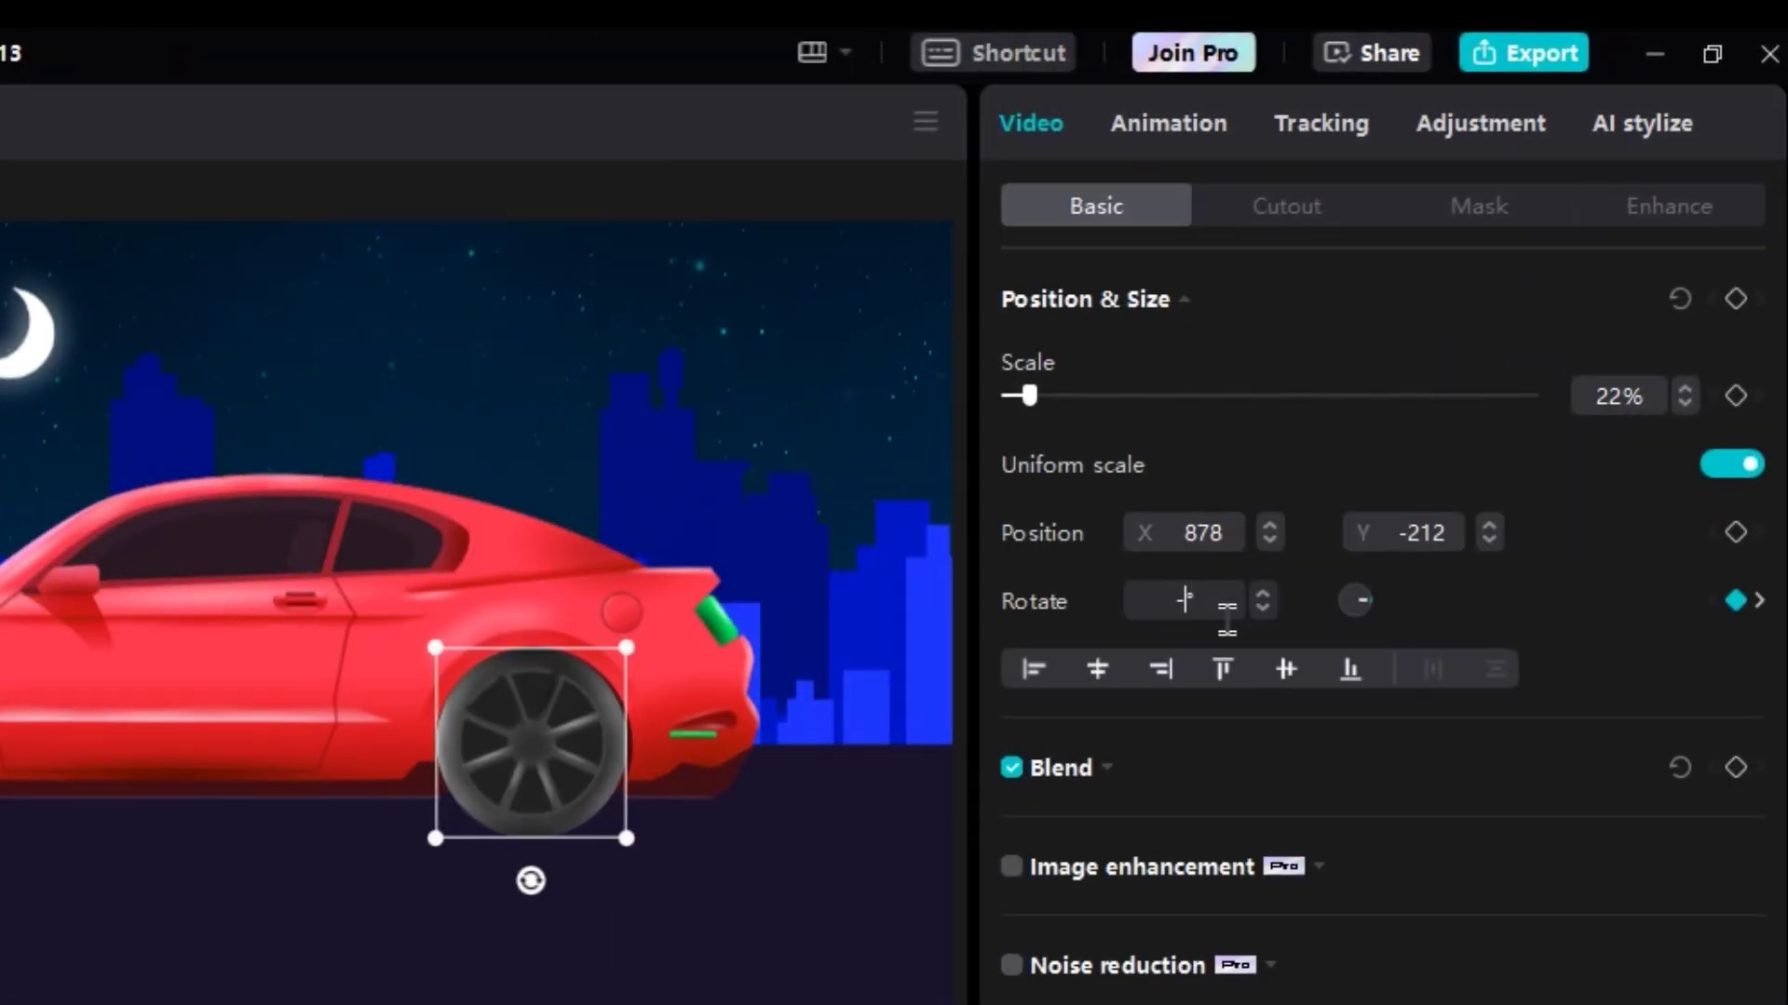
text(180)
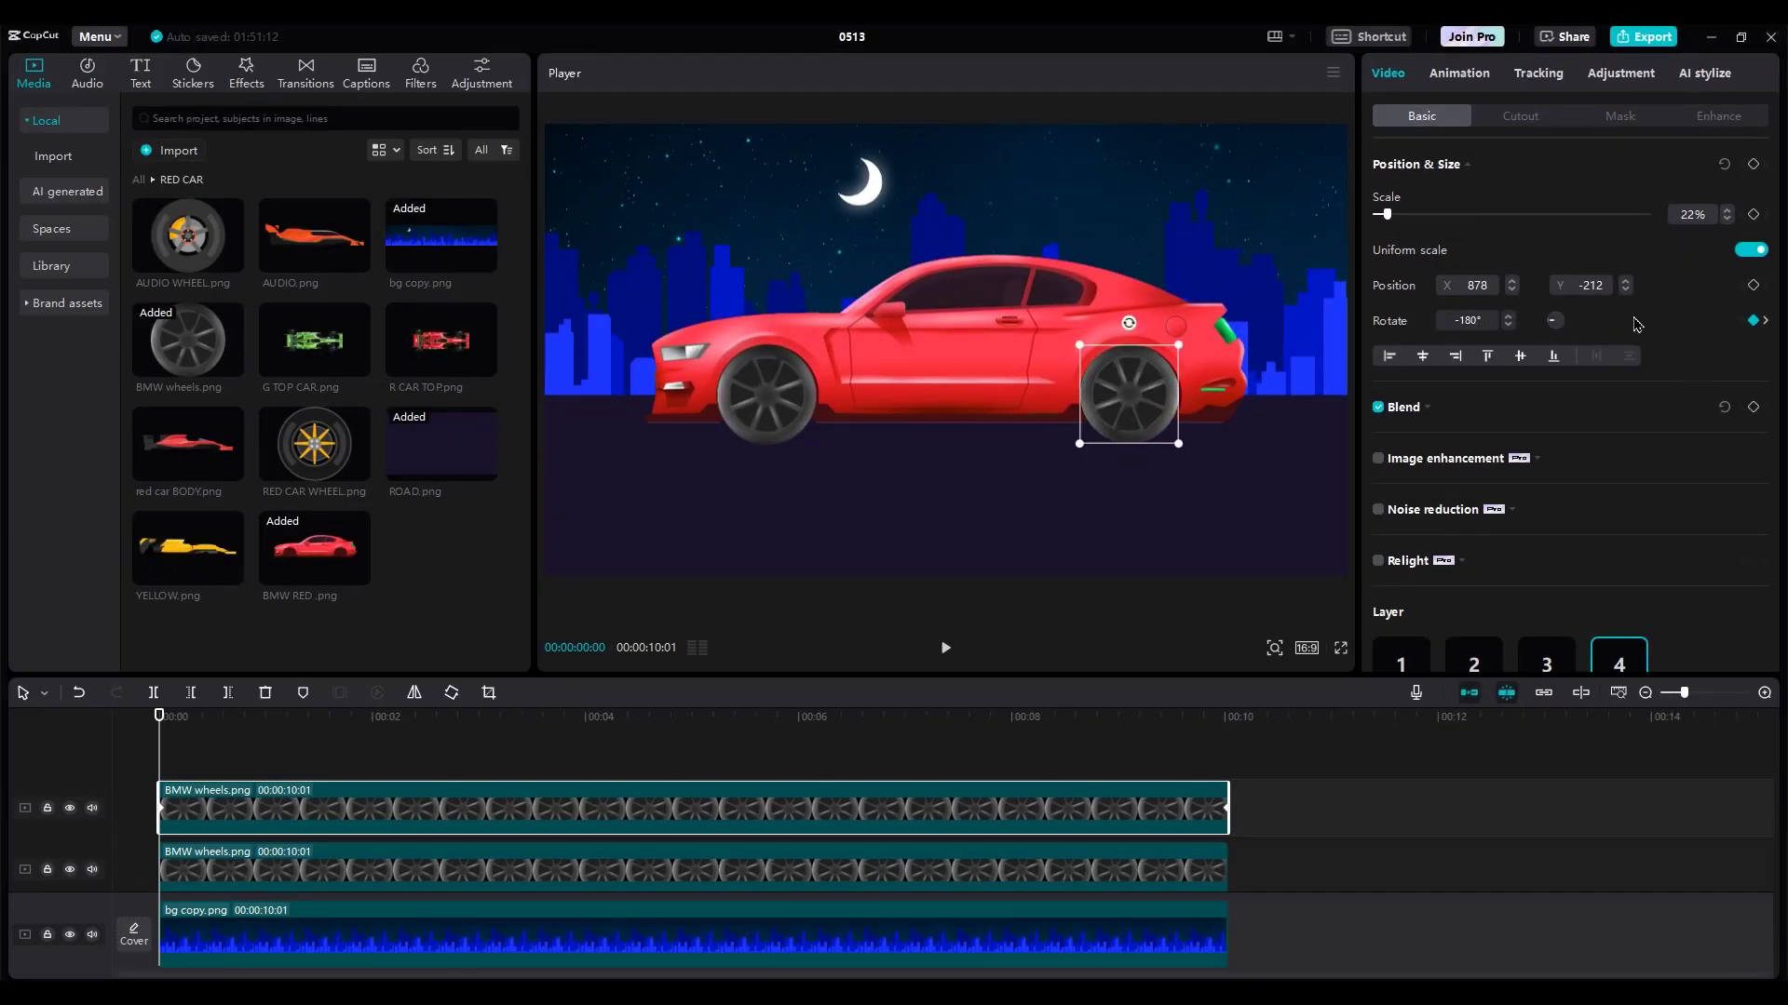
click(119, 744)
key(space)
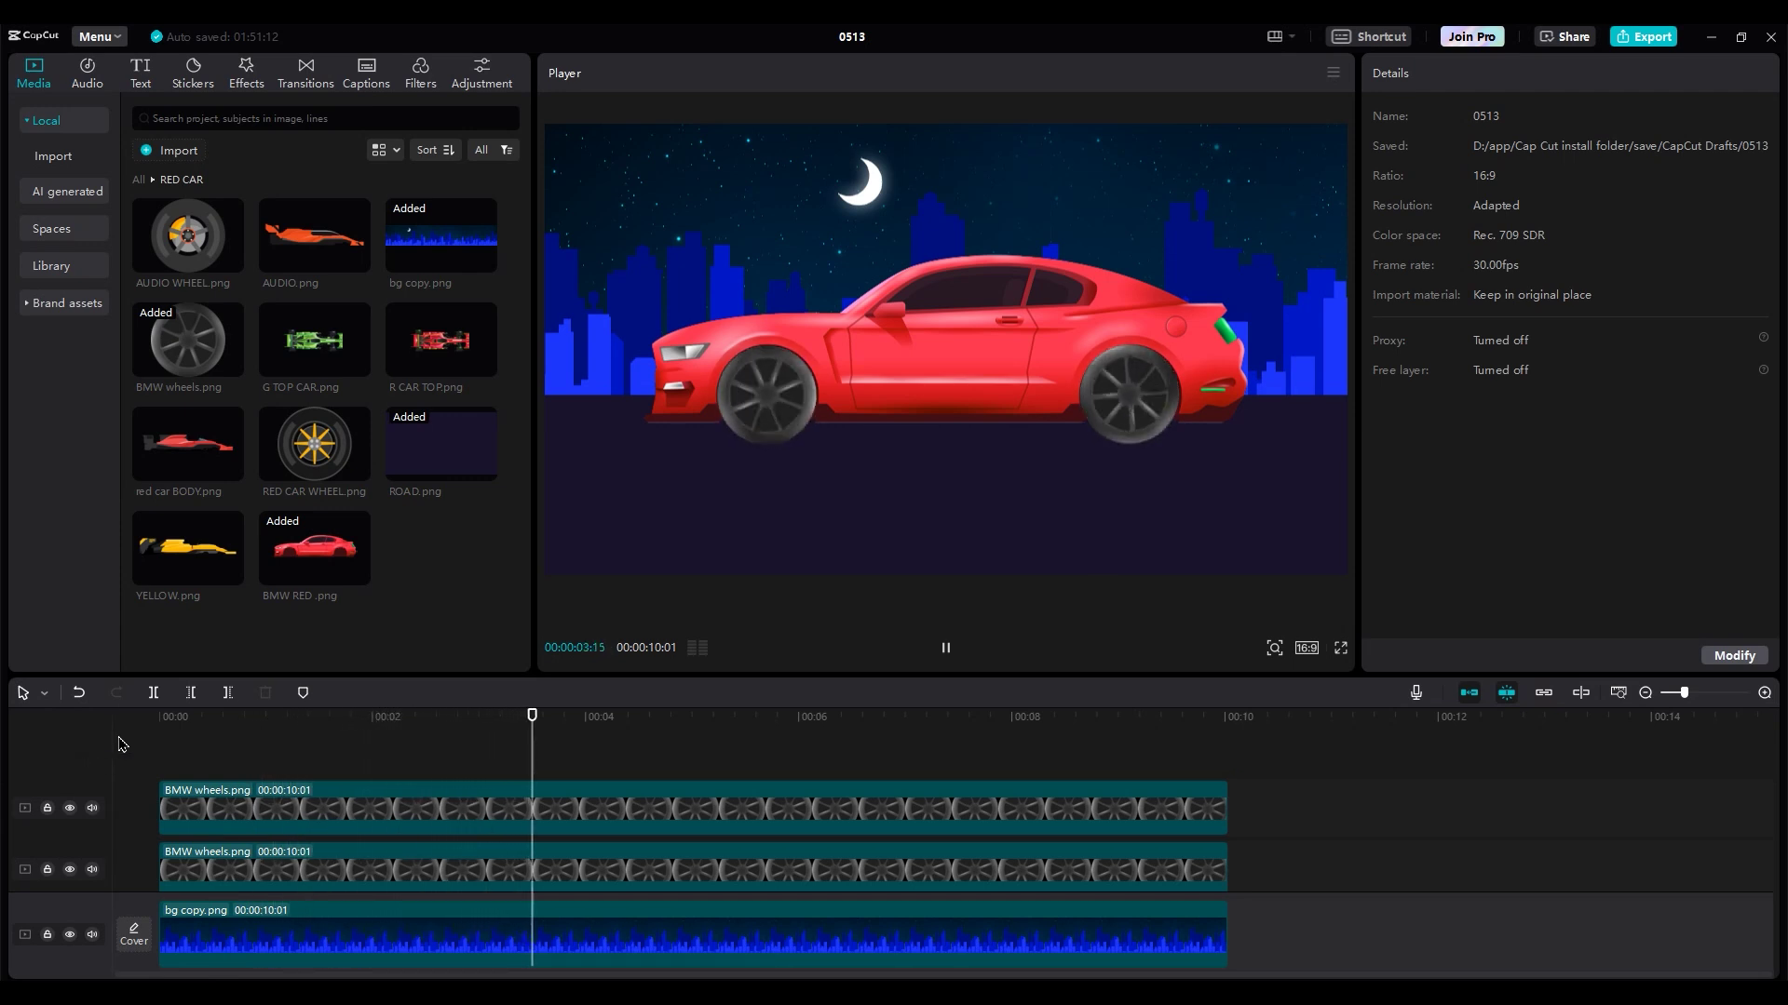
Mirror the BMW RED car clip so the car faces right
scroll(233, 791, down, 2)
click(326, 824)
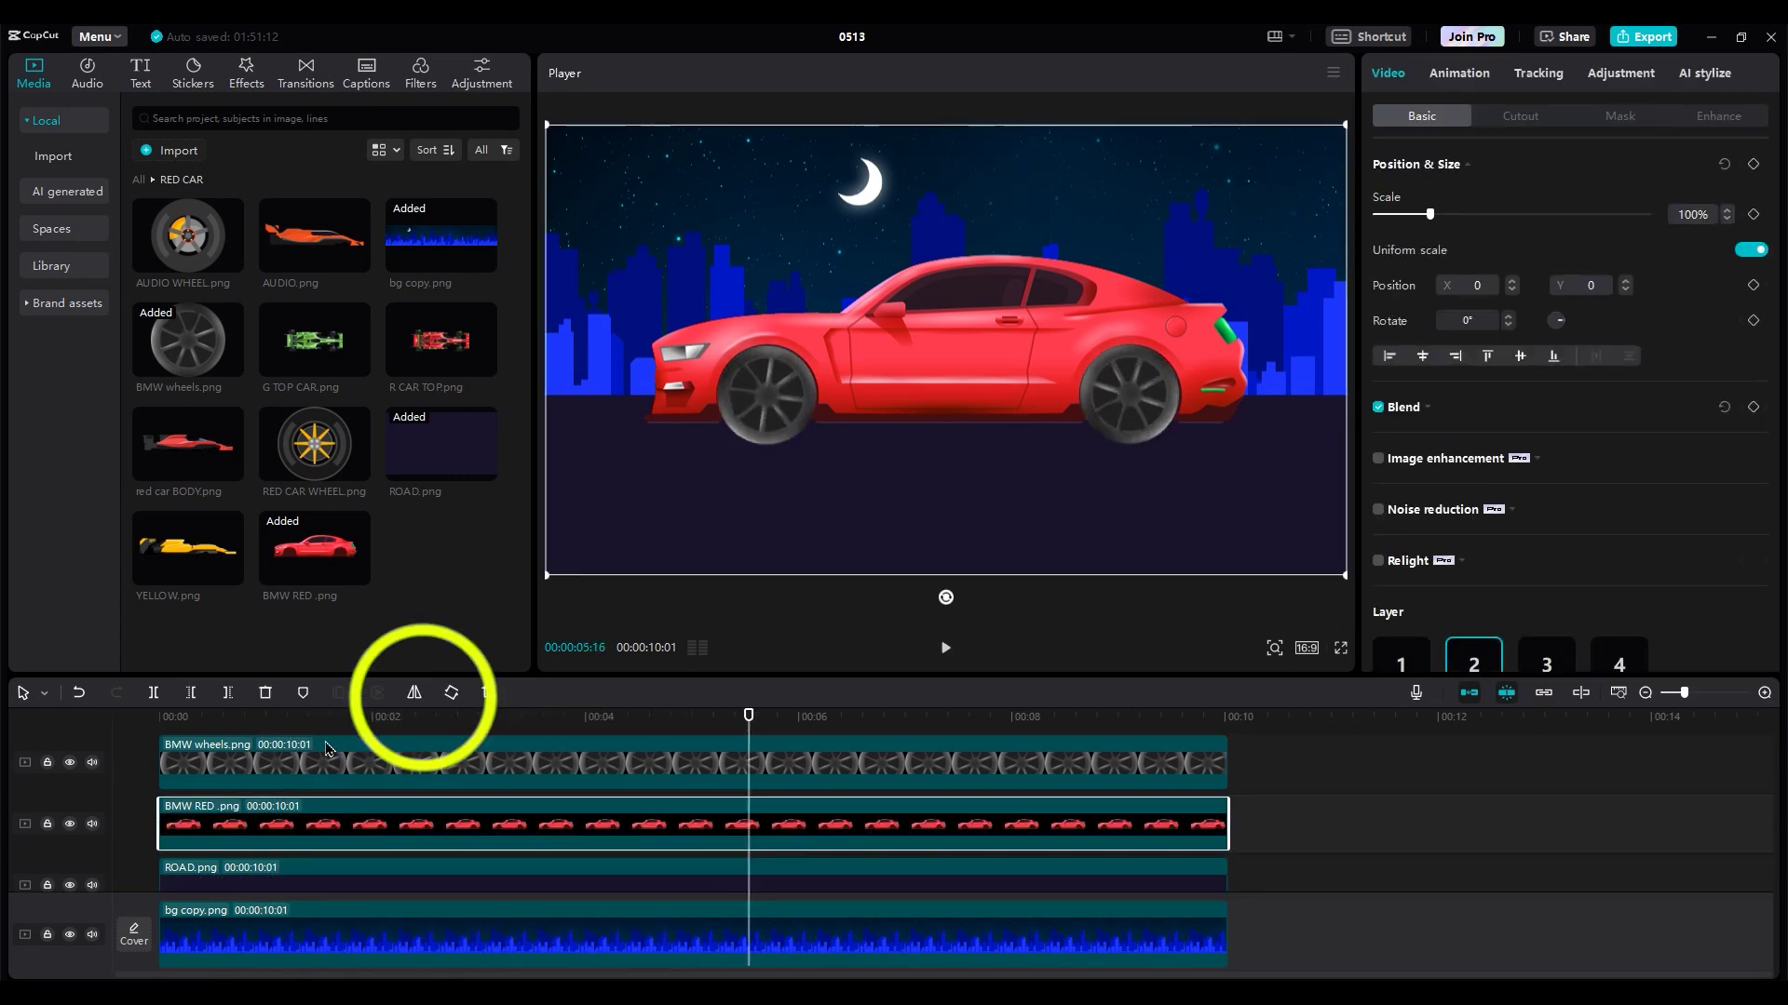
click(415, 692)
scroll(370, 772, up, 2)
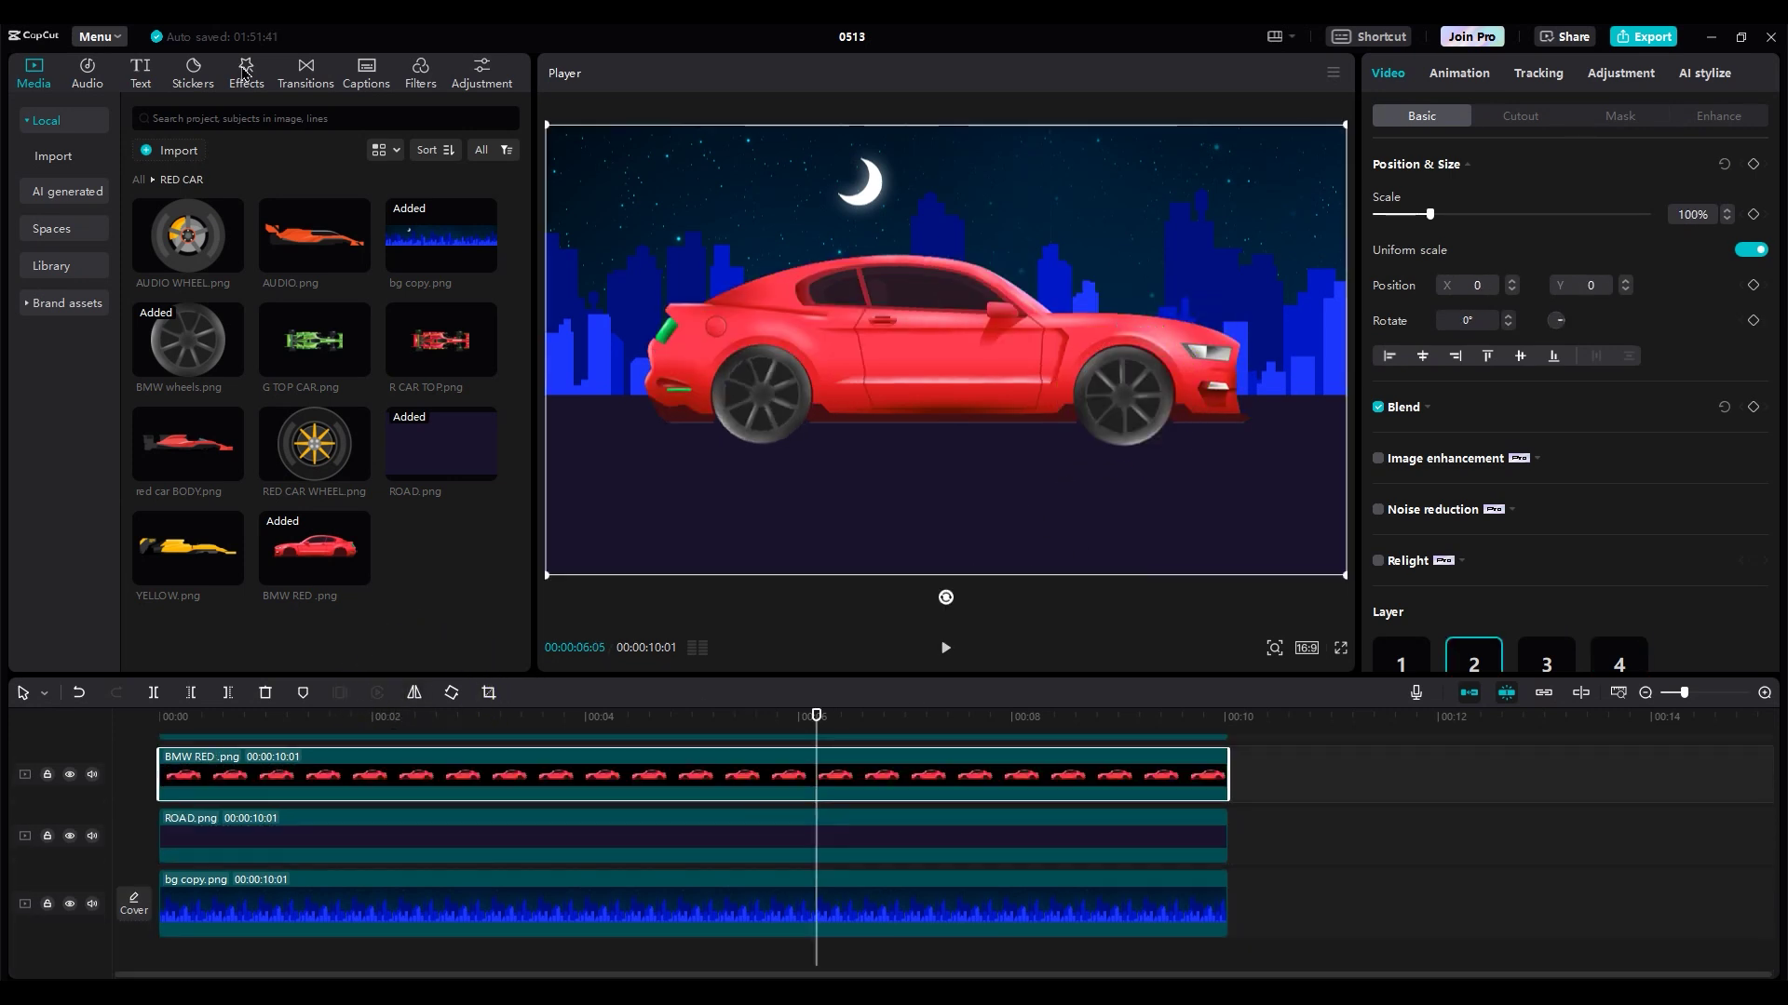
Apply the Nightclub Play Pendulum effect to the car with Twist 0, Strength 3, Sharpen 10, Speed 13
click(245, 72)
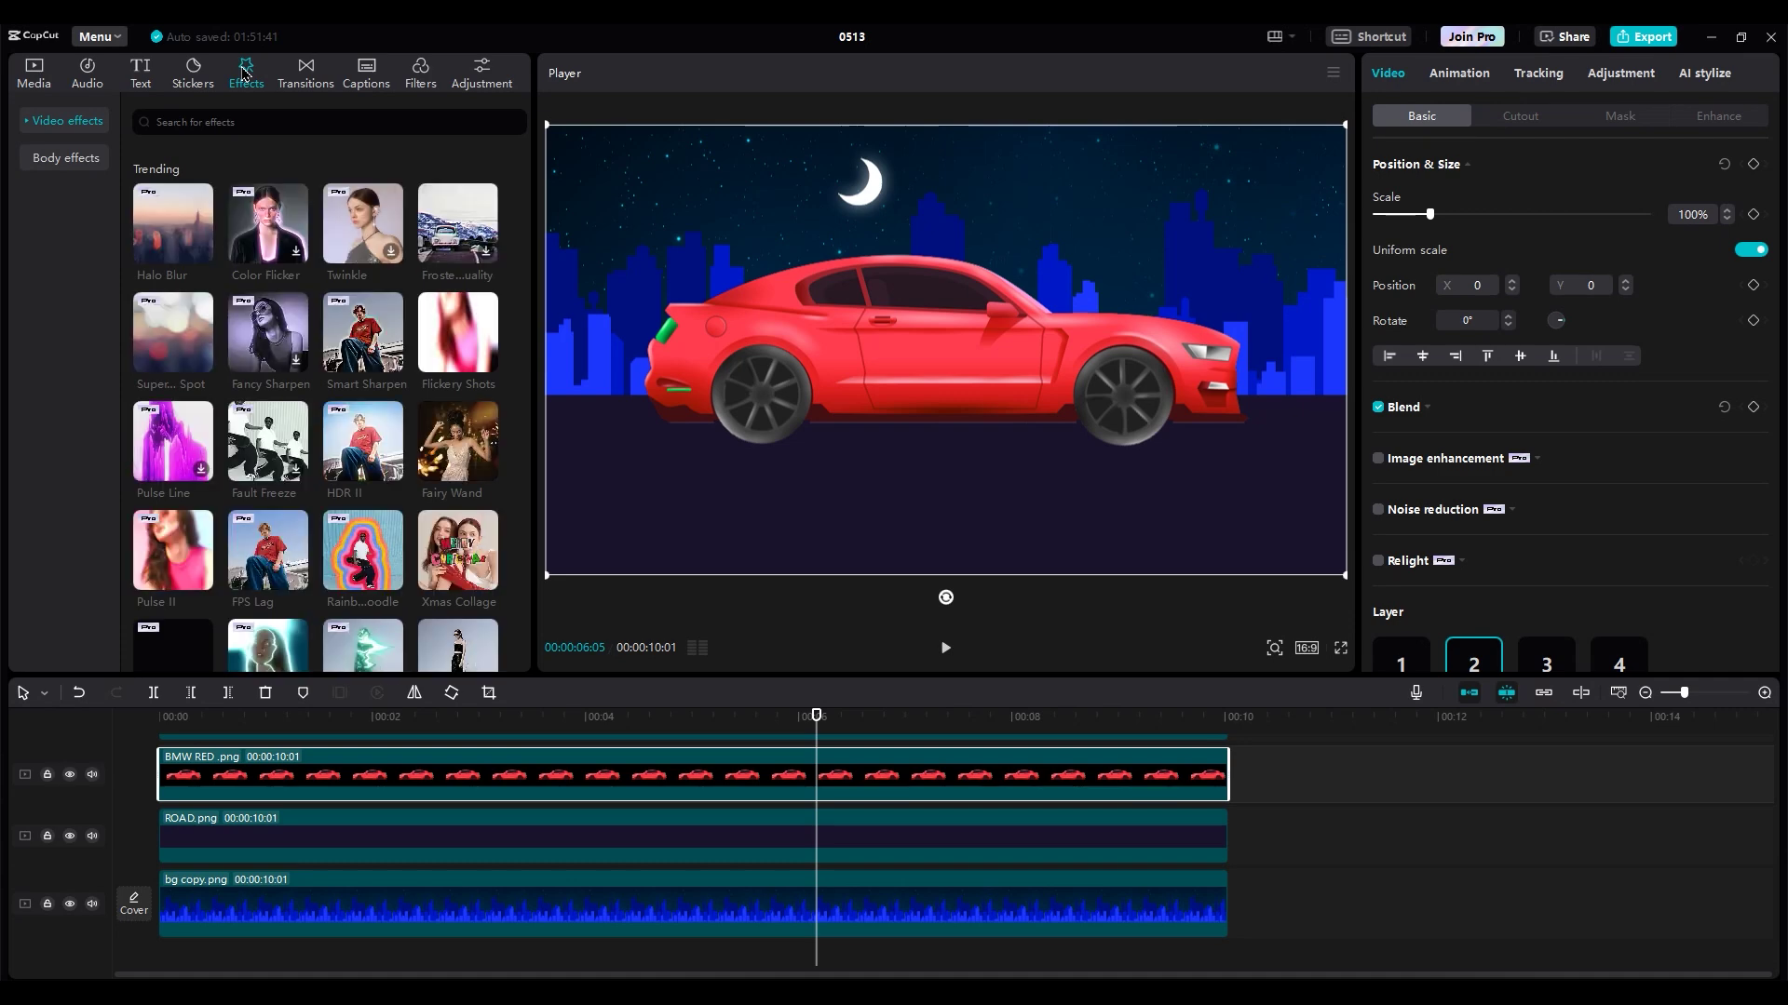
click(36, 132)
click(60, 256)
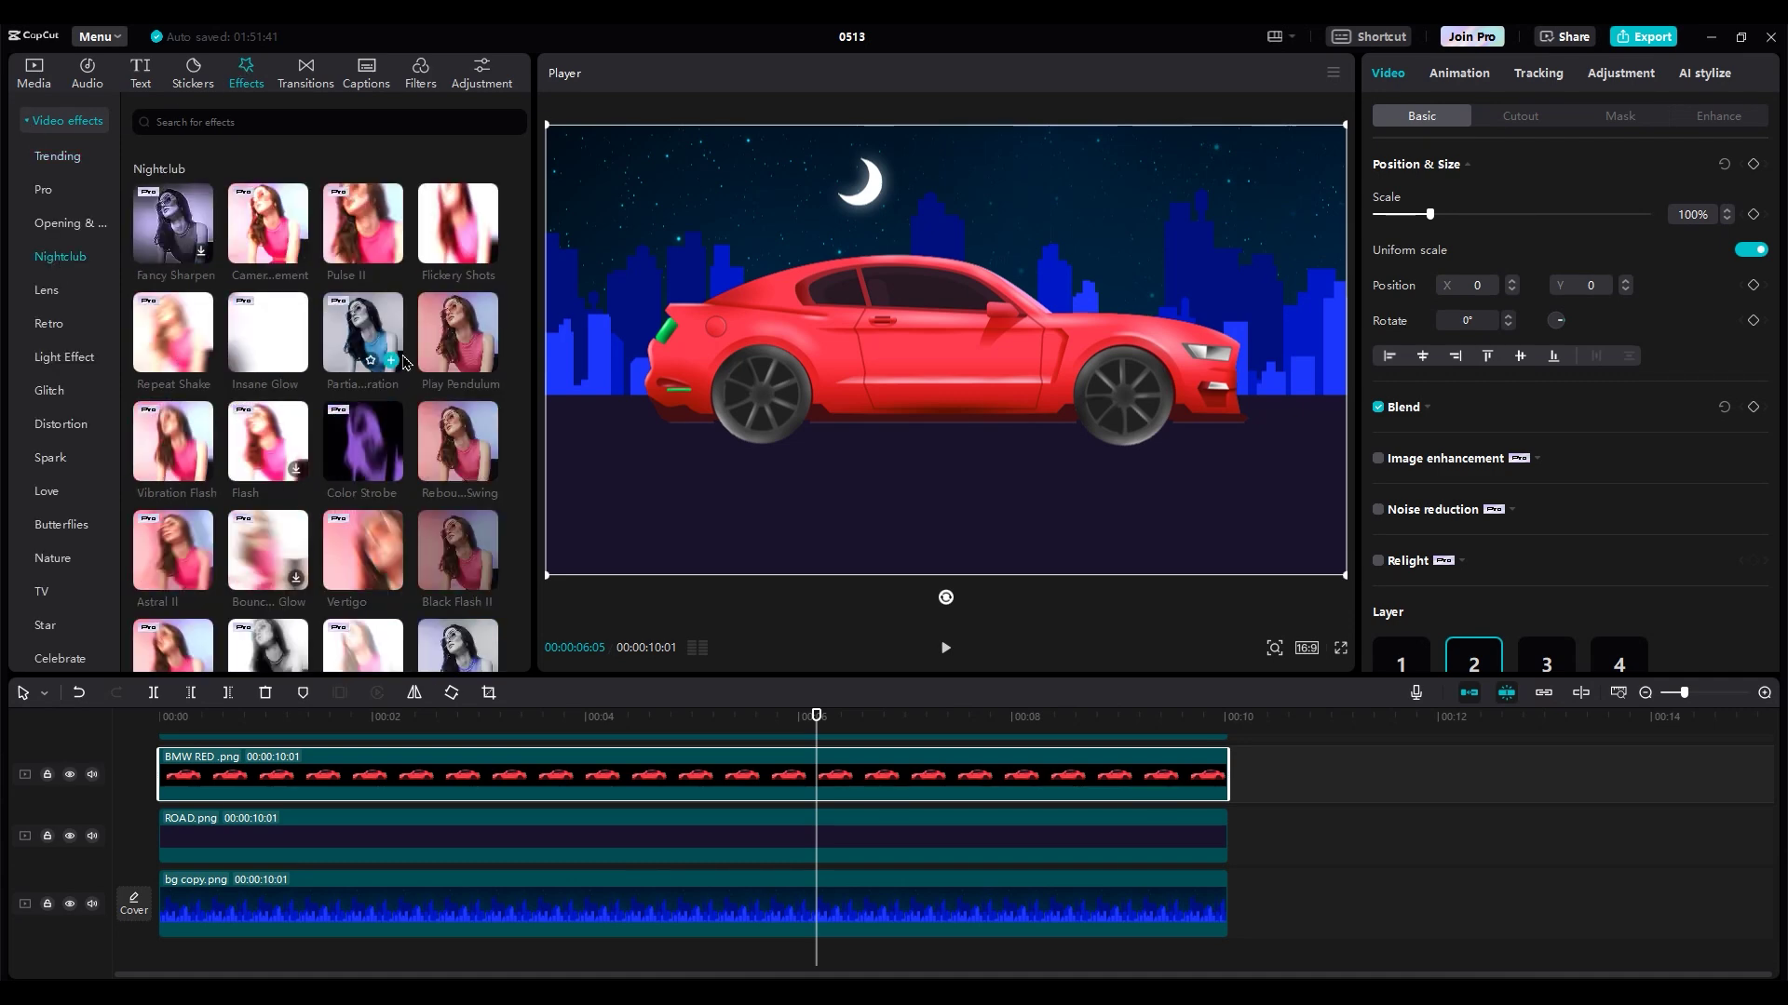
drag(459, 332, 391, 778)
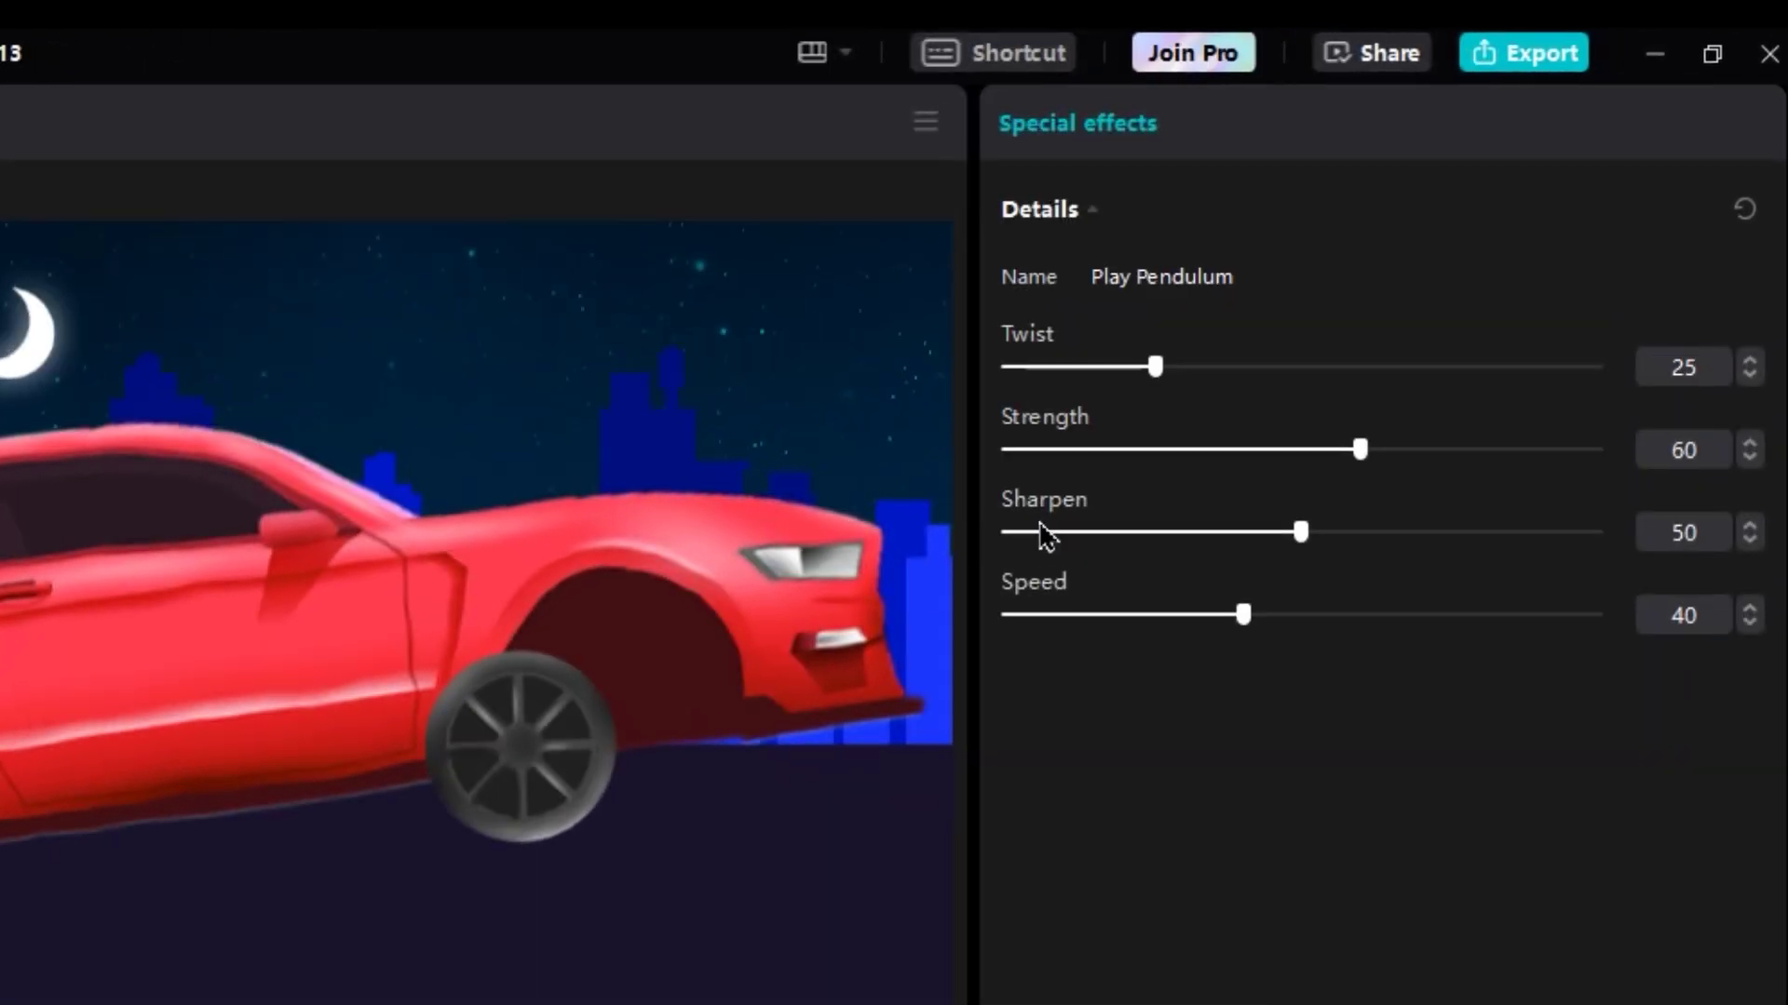
drag(1155, 366, 790, 395)
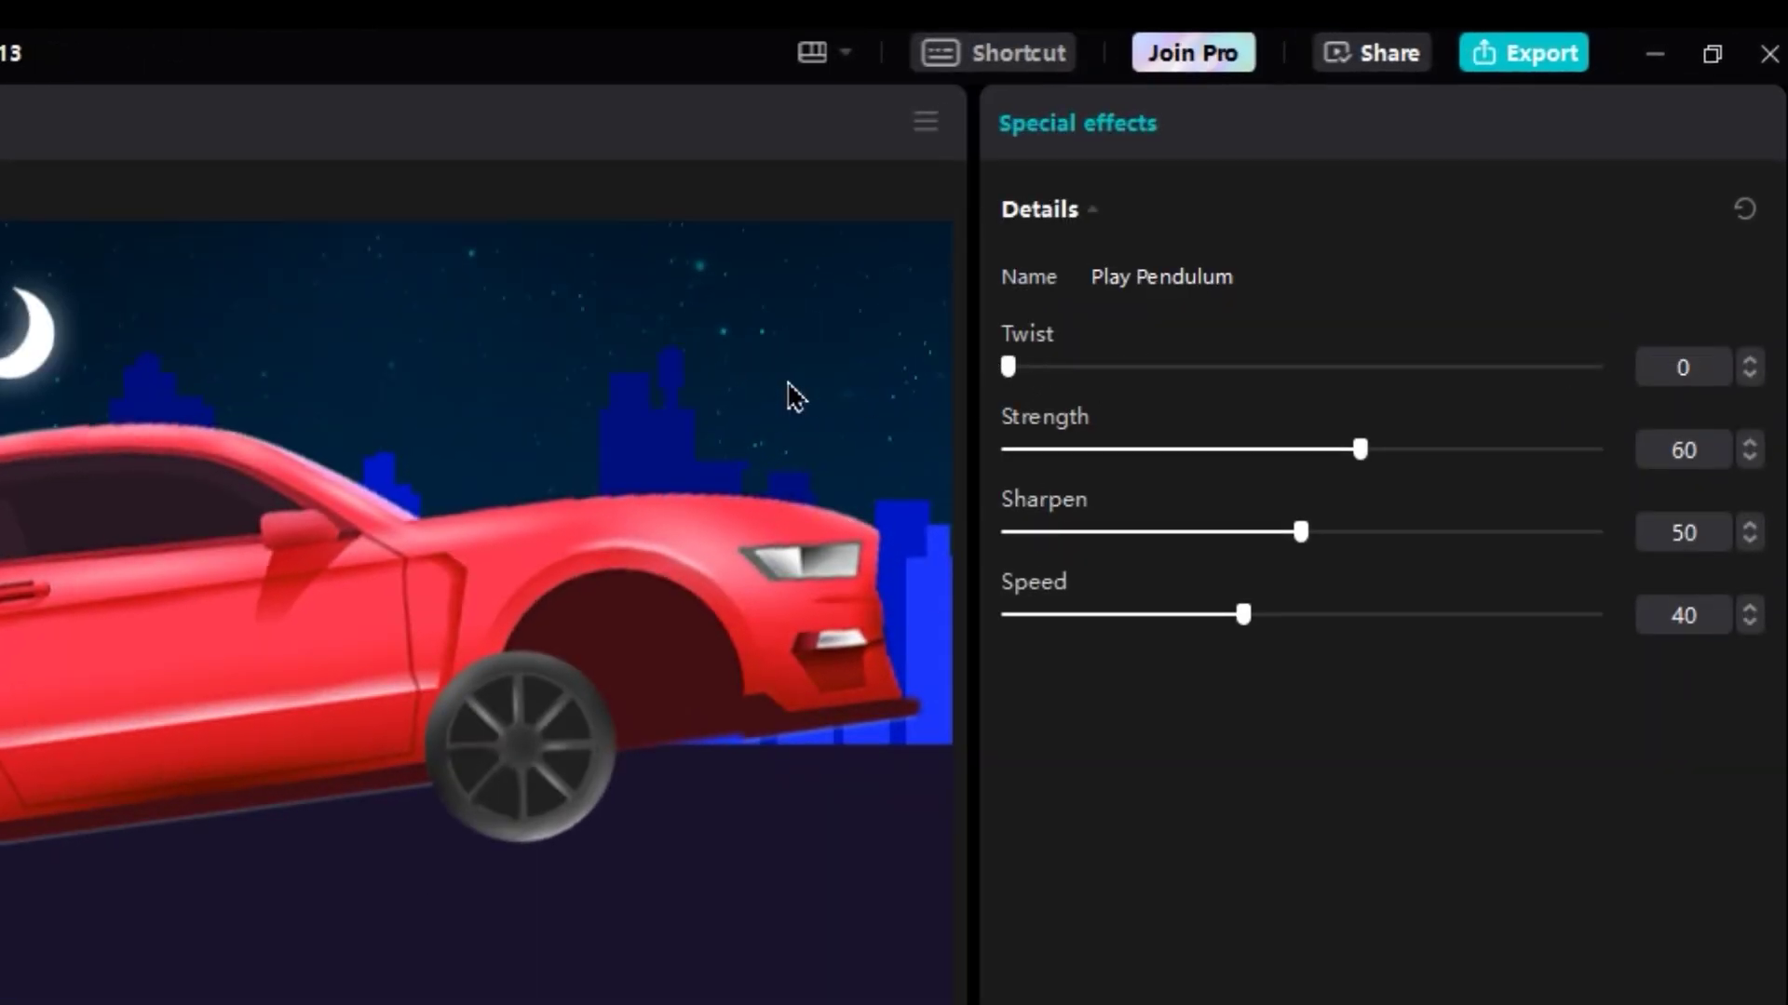
click(1026, 449)
click(1067, 534)
drag(1147, 613, 1085, 614)
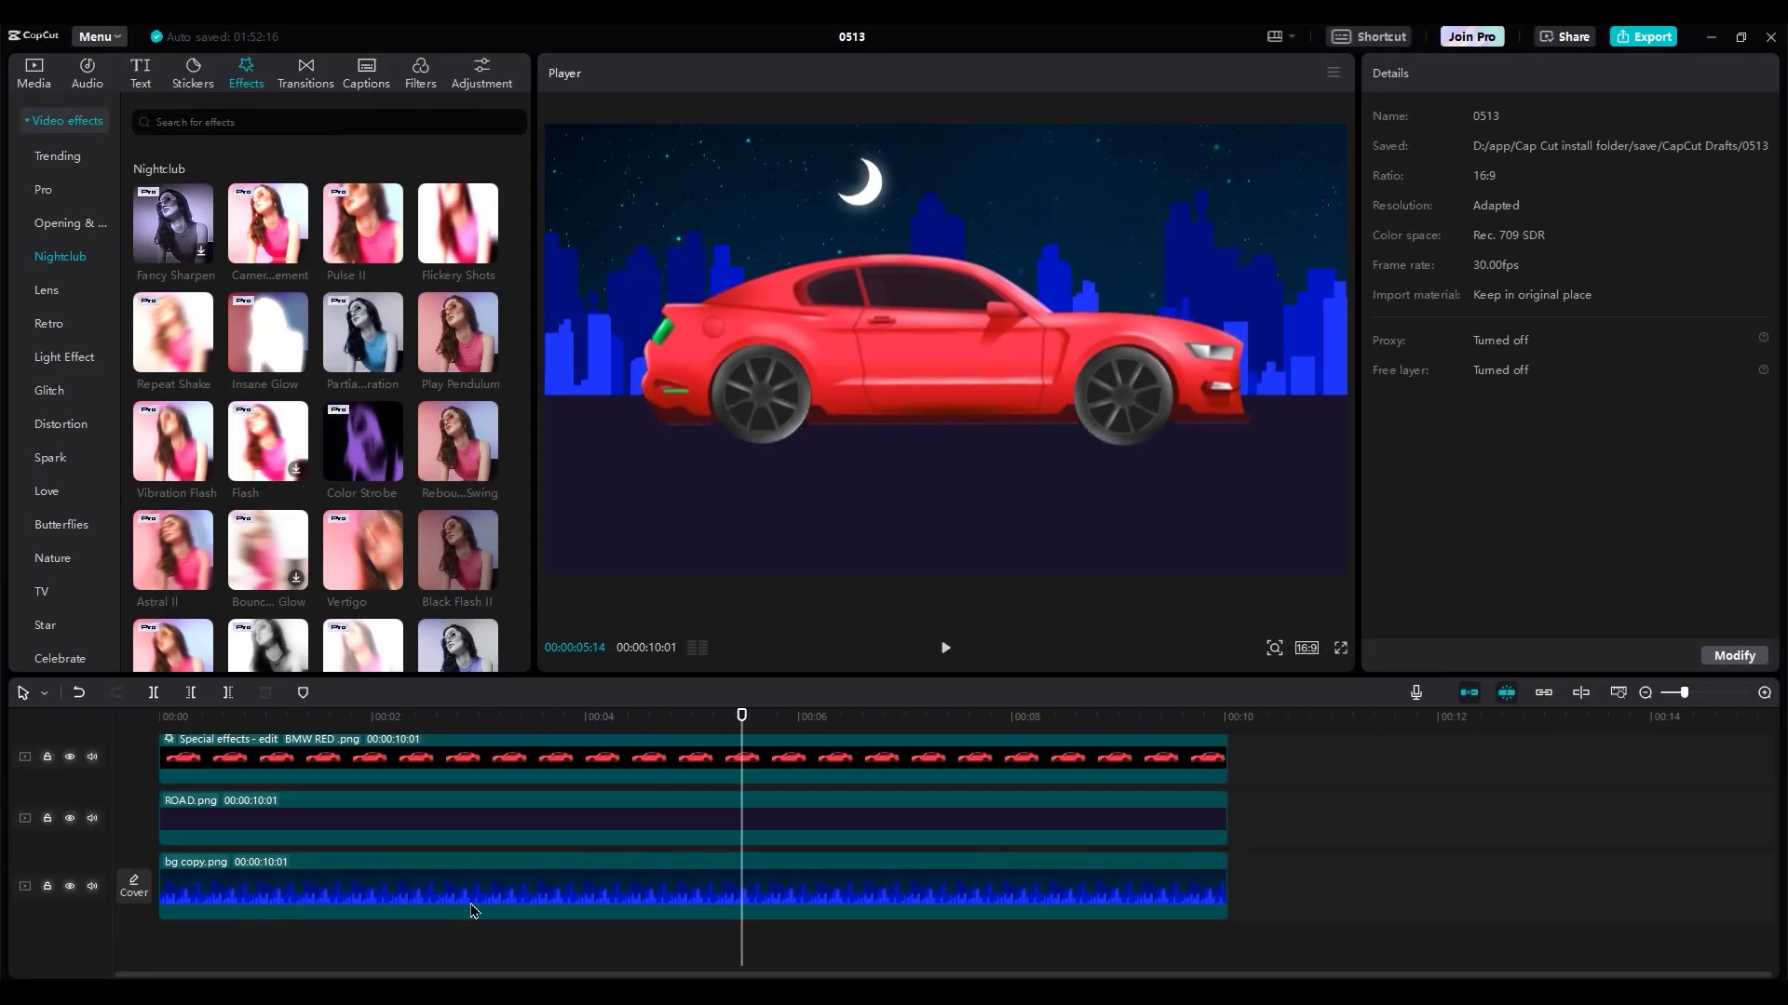
click(539, 757)
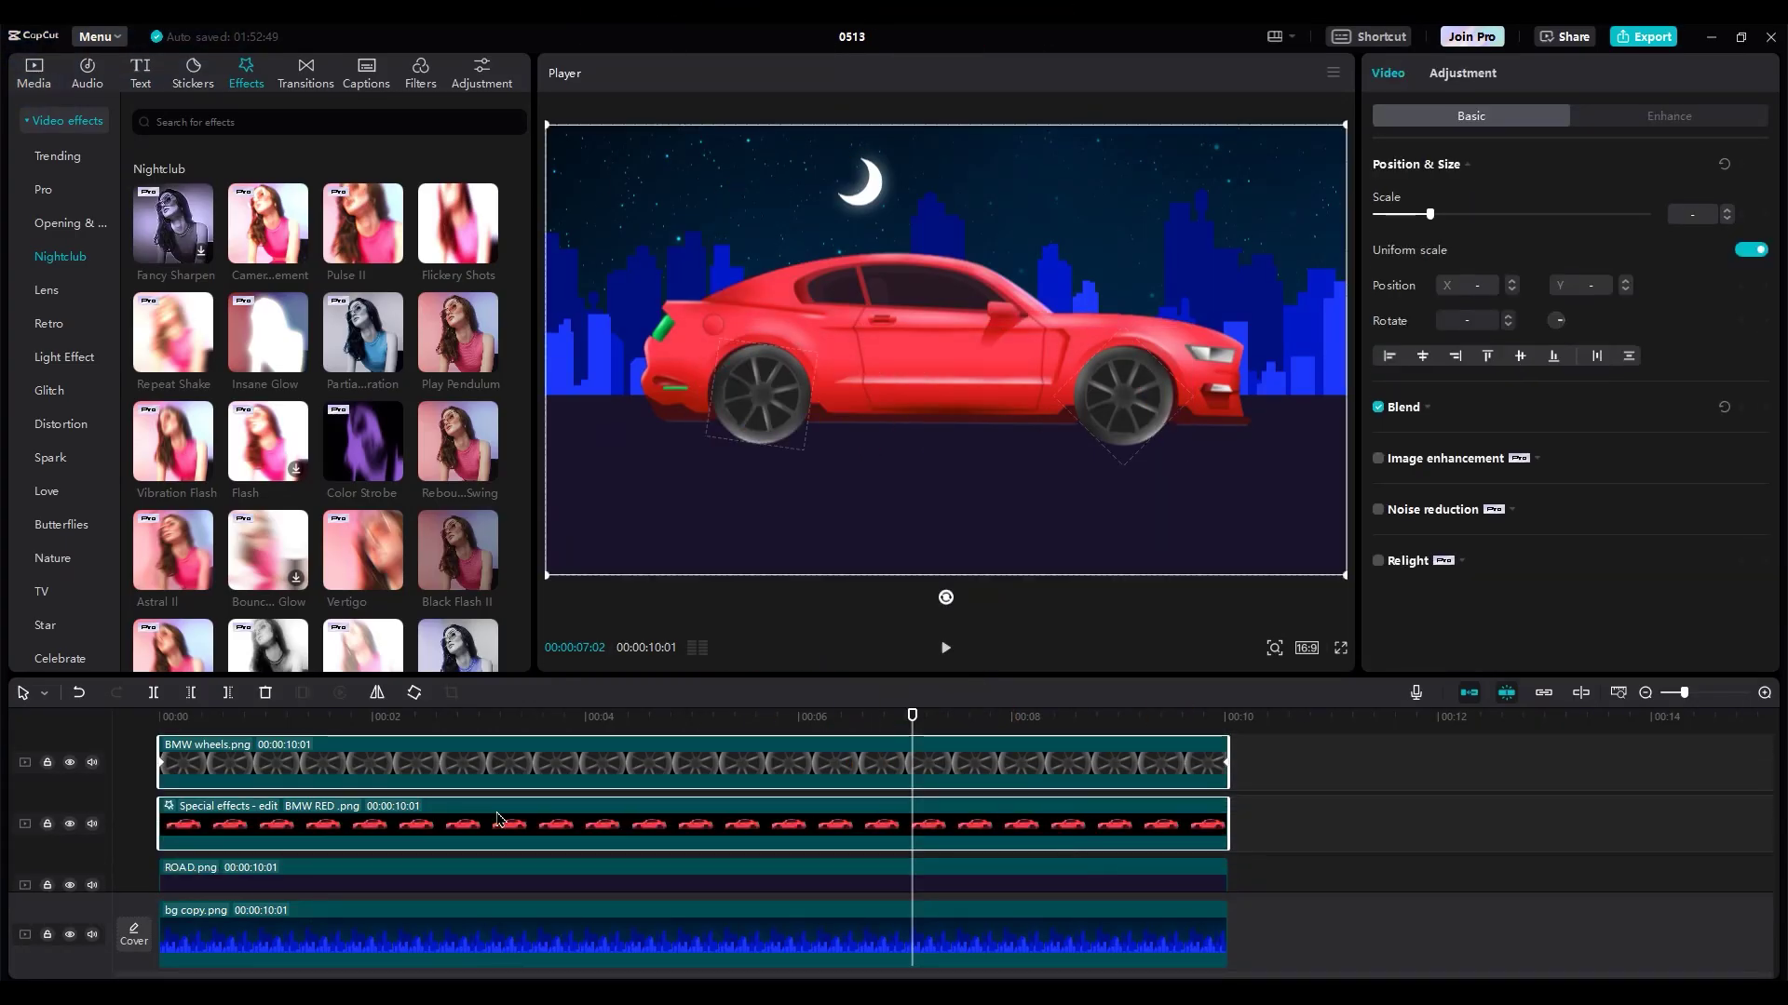
Merge the car and wheel clips into Compound clip1 and shrink the car
right_click(498, 820)
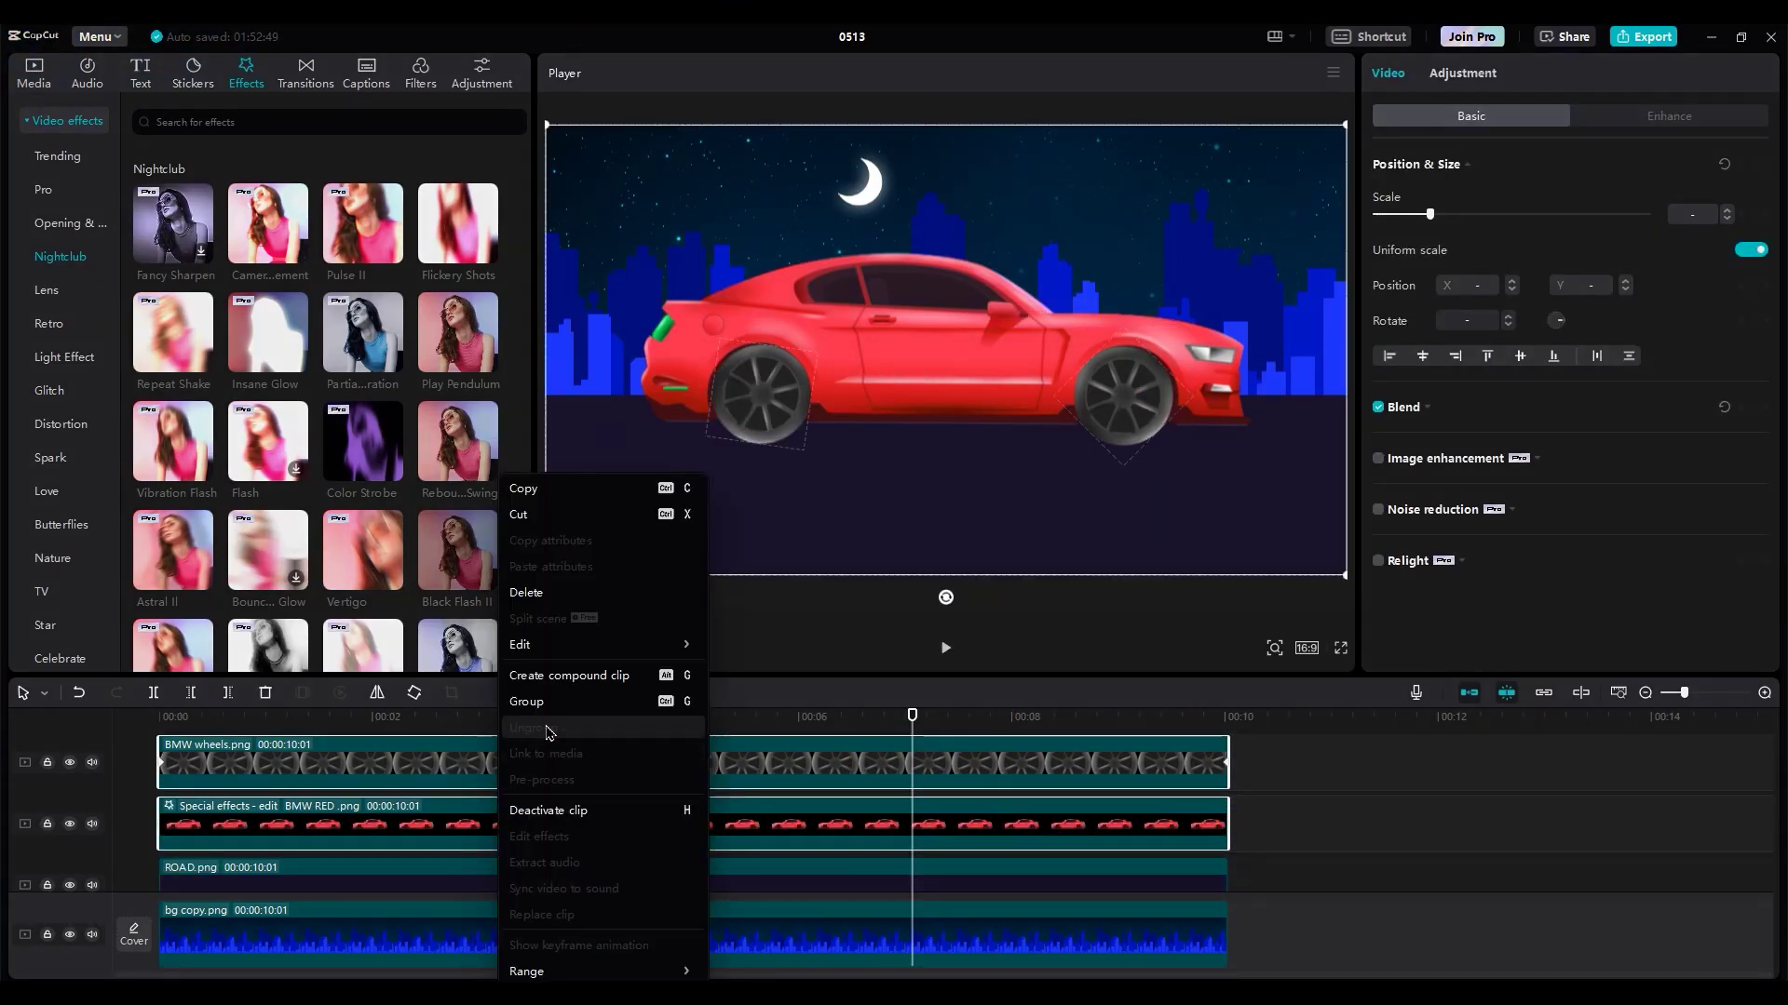
click(562, 677)
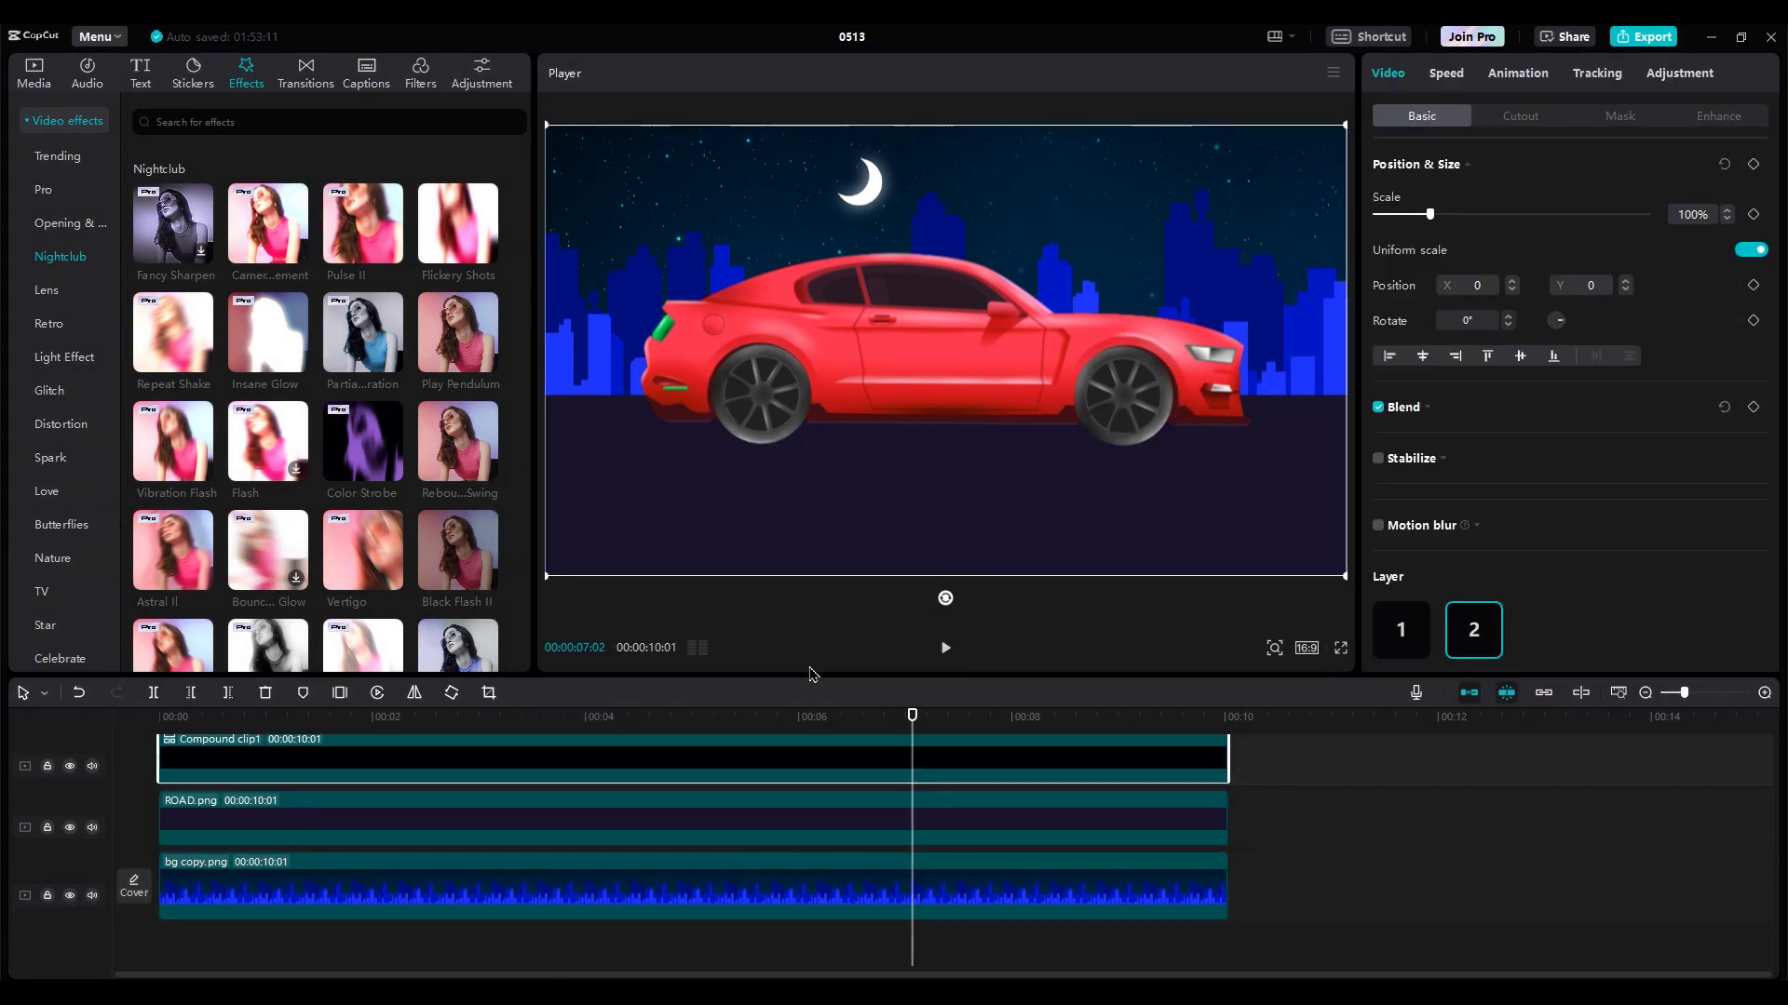
drag(1352, 584, 1164, 479)
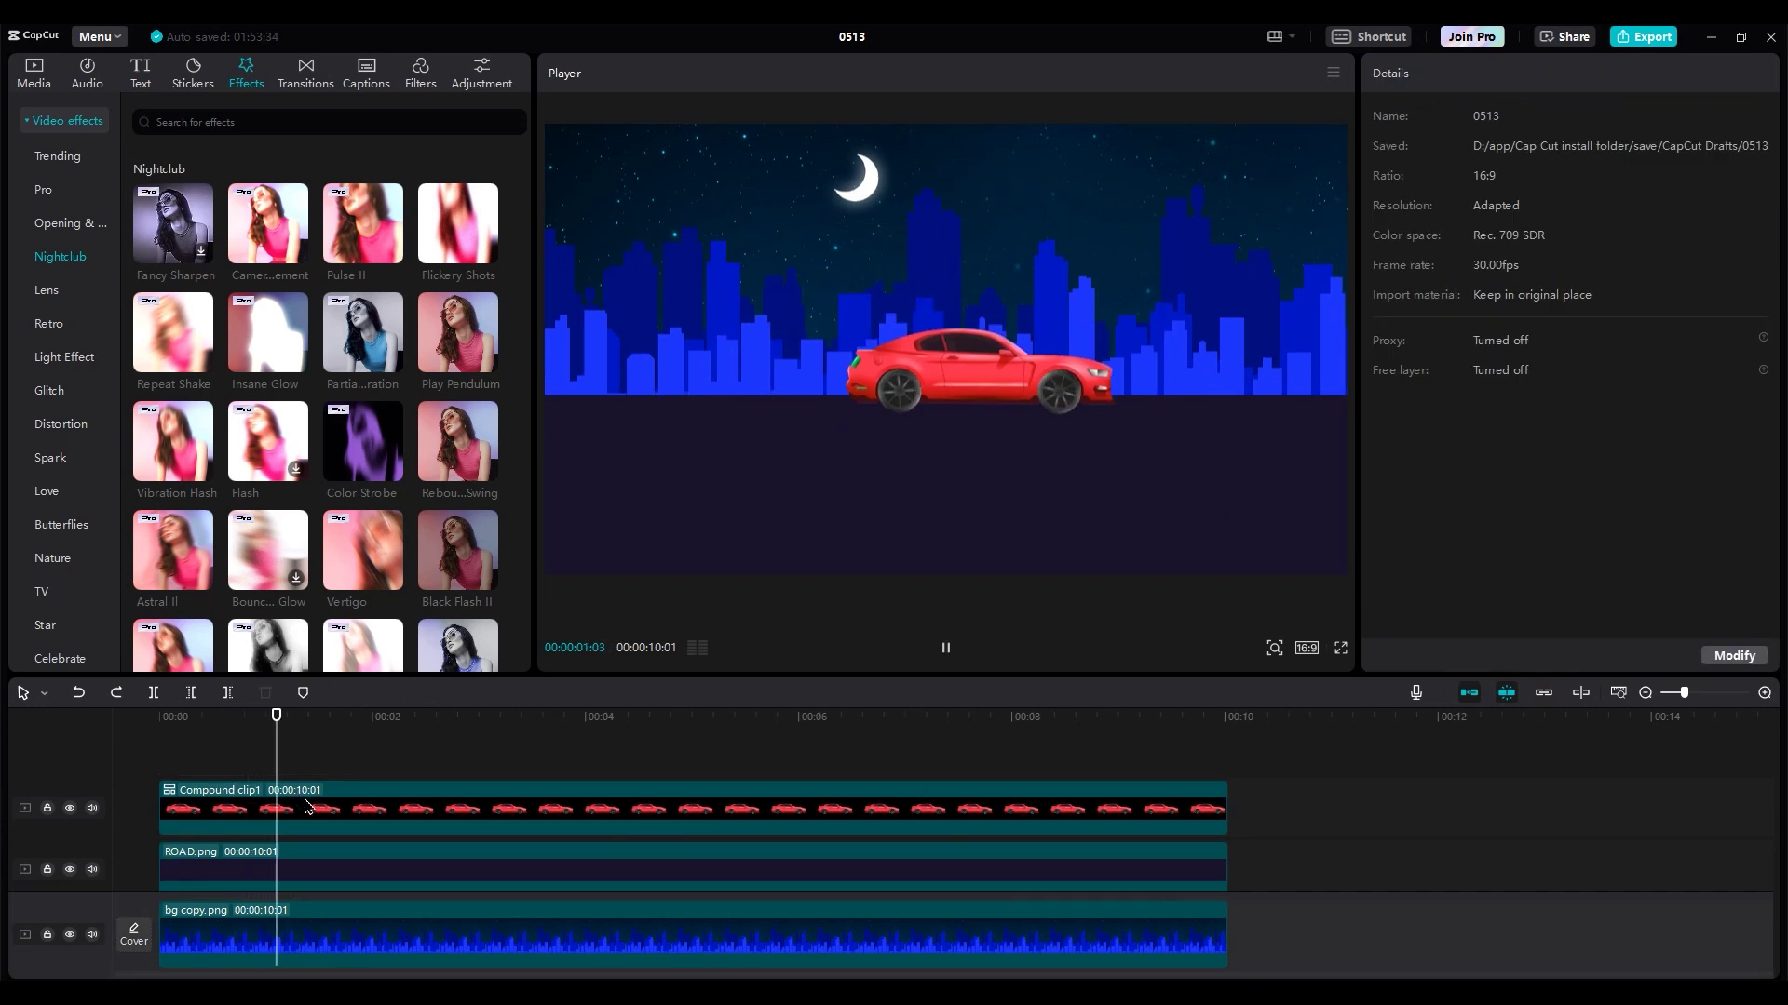
Stop playback and add a Default text clip to the timeline
key(space)
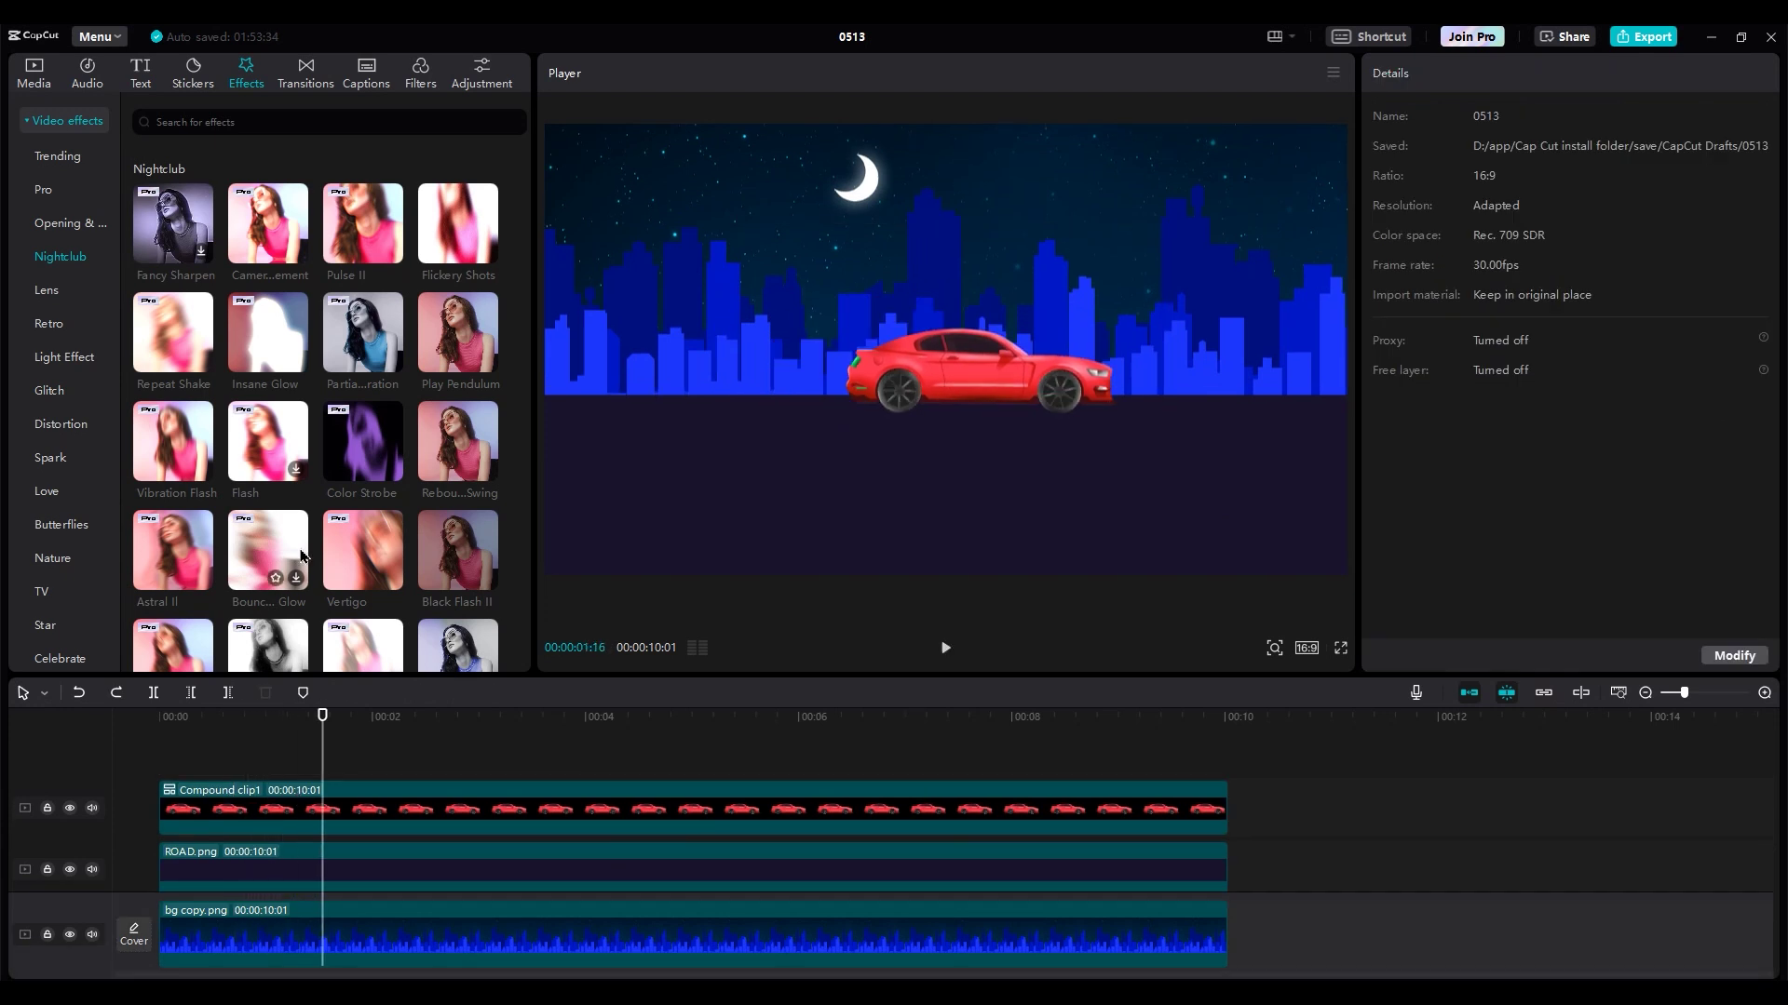
click(141, 67)
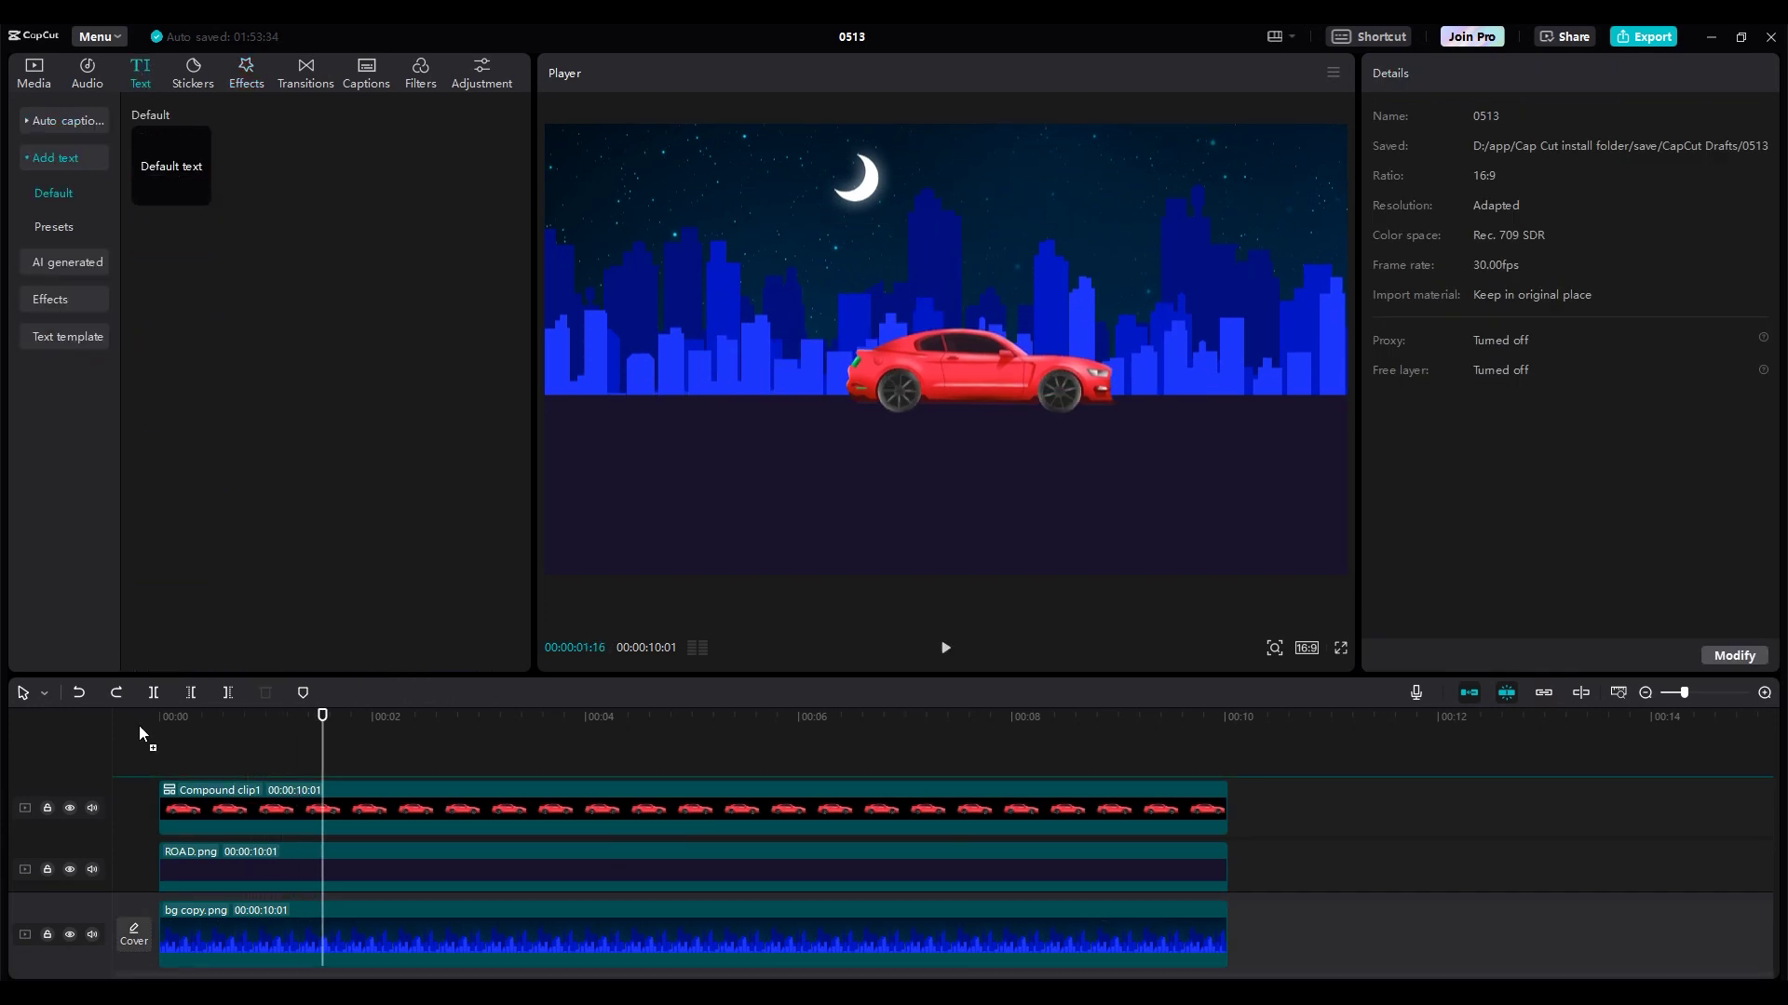
drag(139, 733, 154, 787)
Type a row of dashes, widen their spacing, move them onto the road, and extend the clip full-length
text(-)
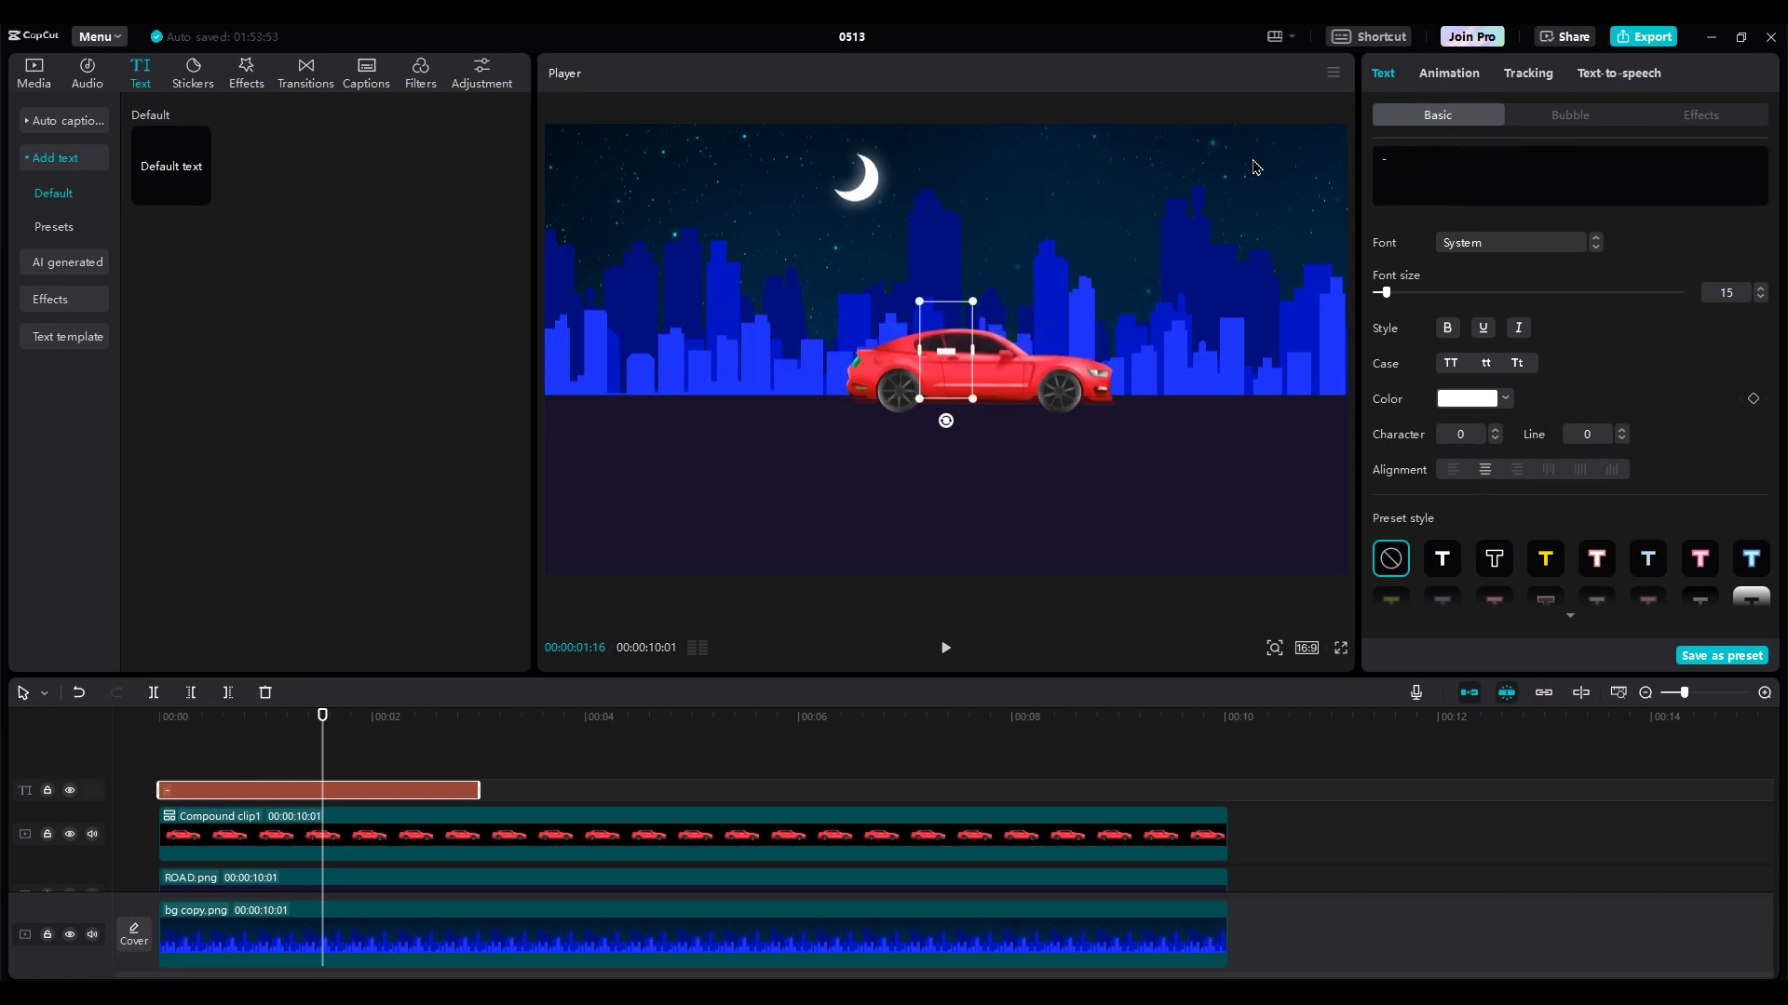
text(------------------------------------------------------------)
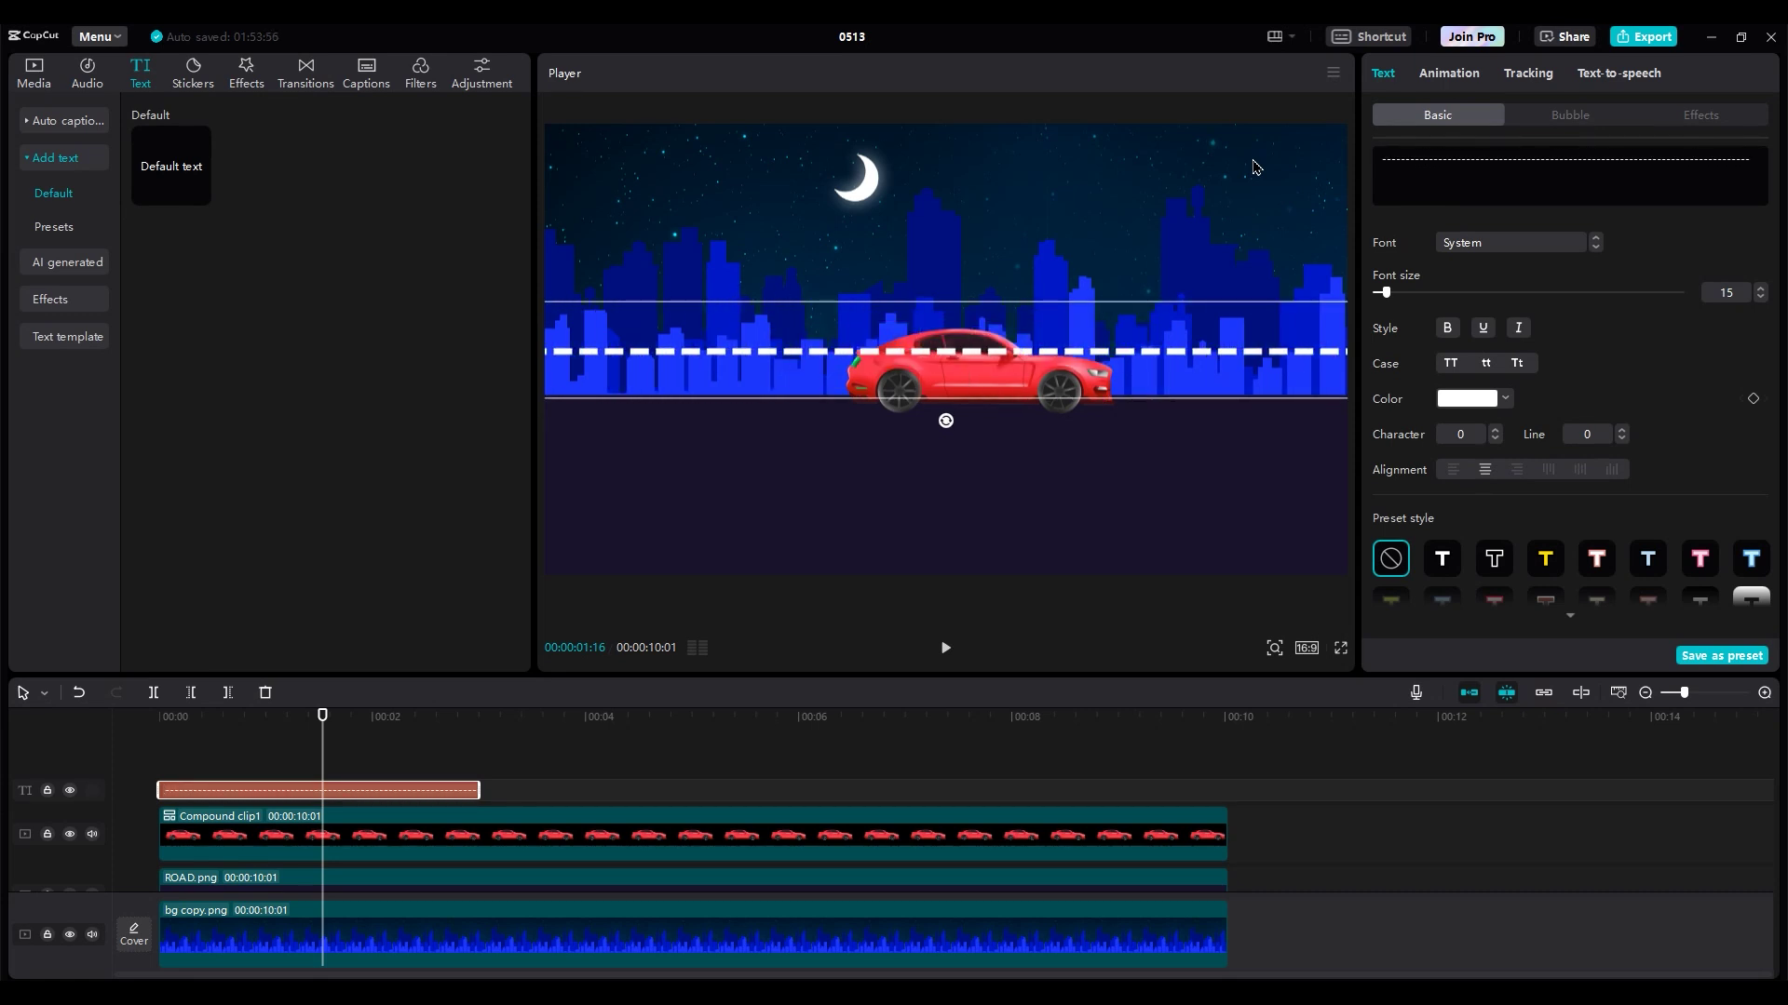
click(1597, 247)
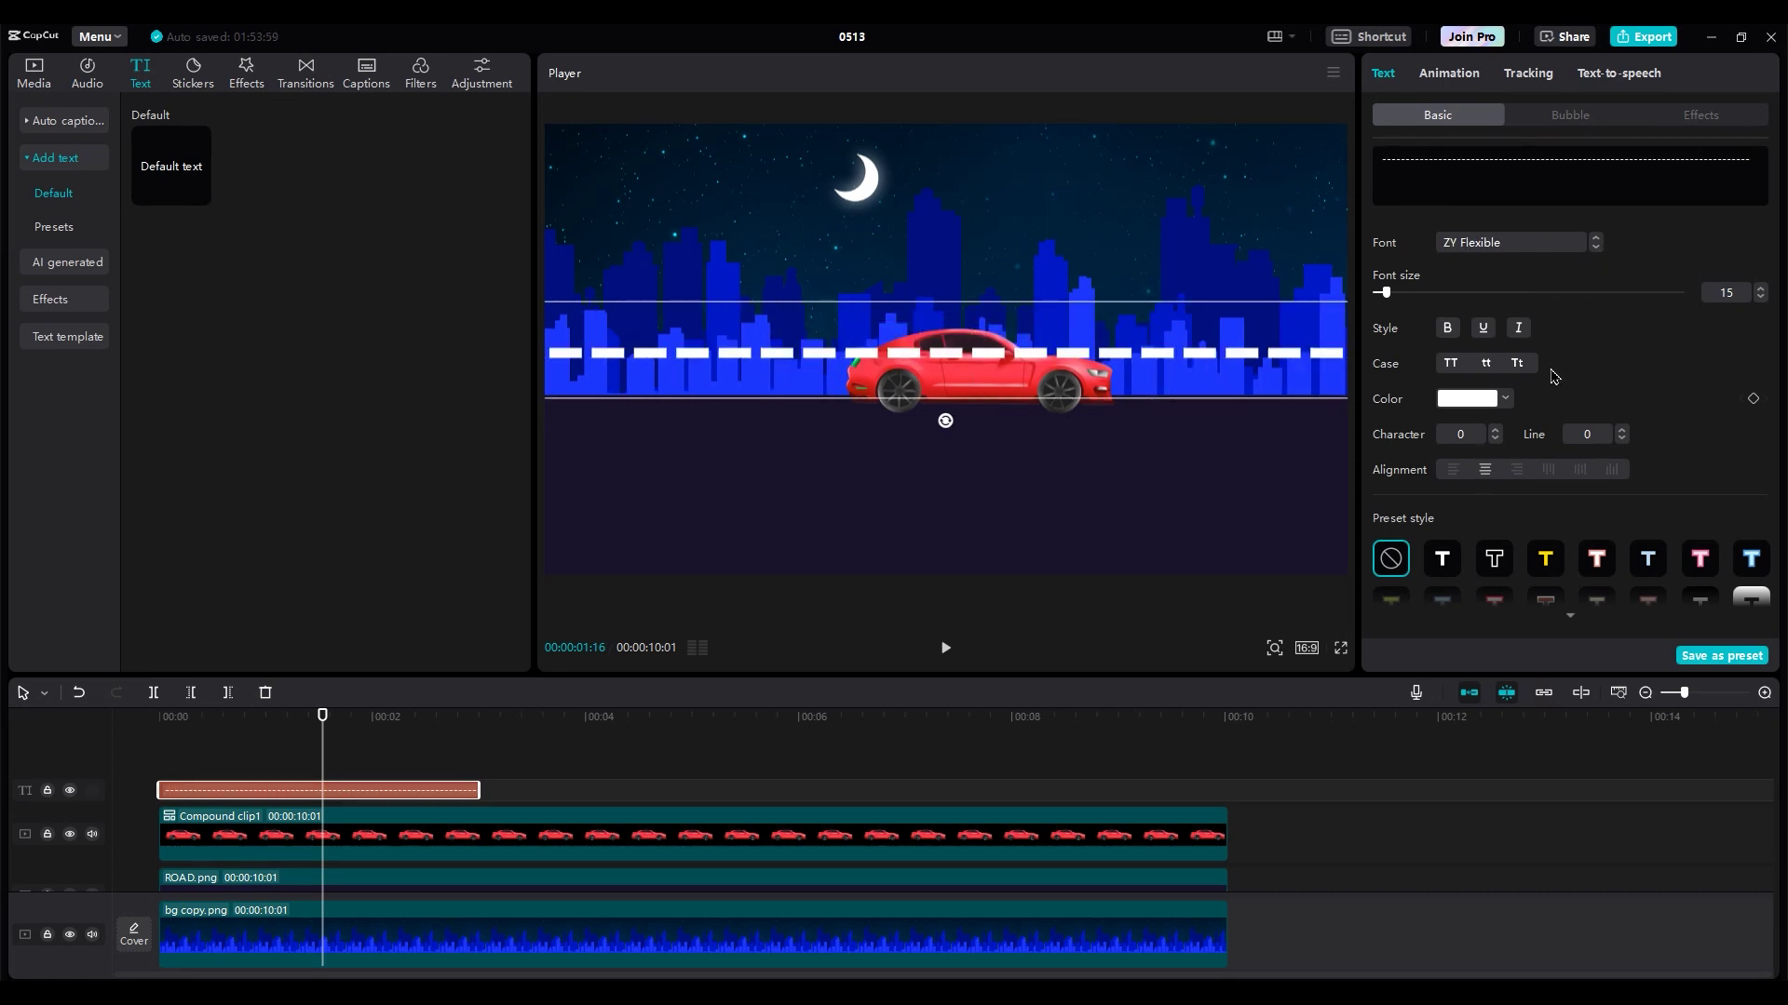
click(1495, 433)
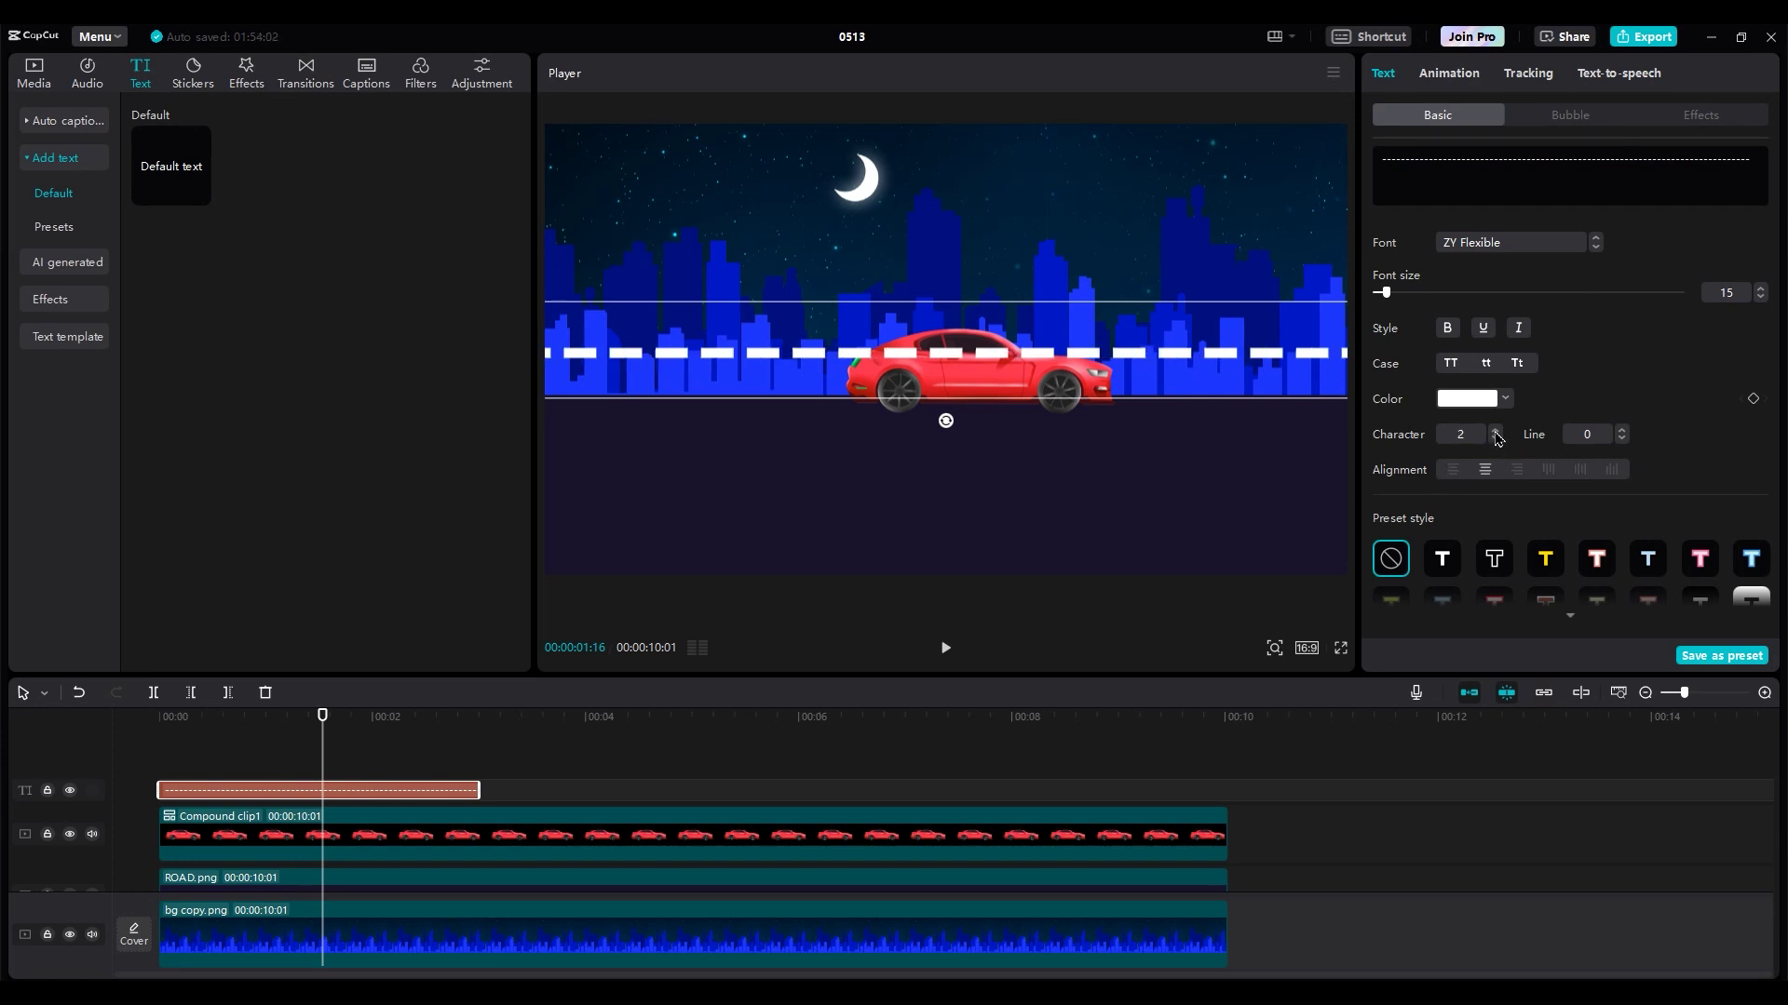
click(1495, 433)
click(1495, 433)
click(1598, 248)
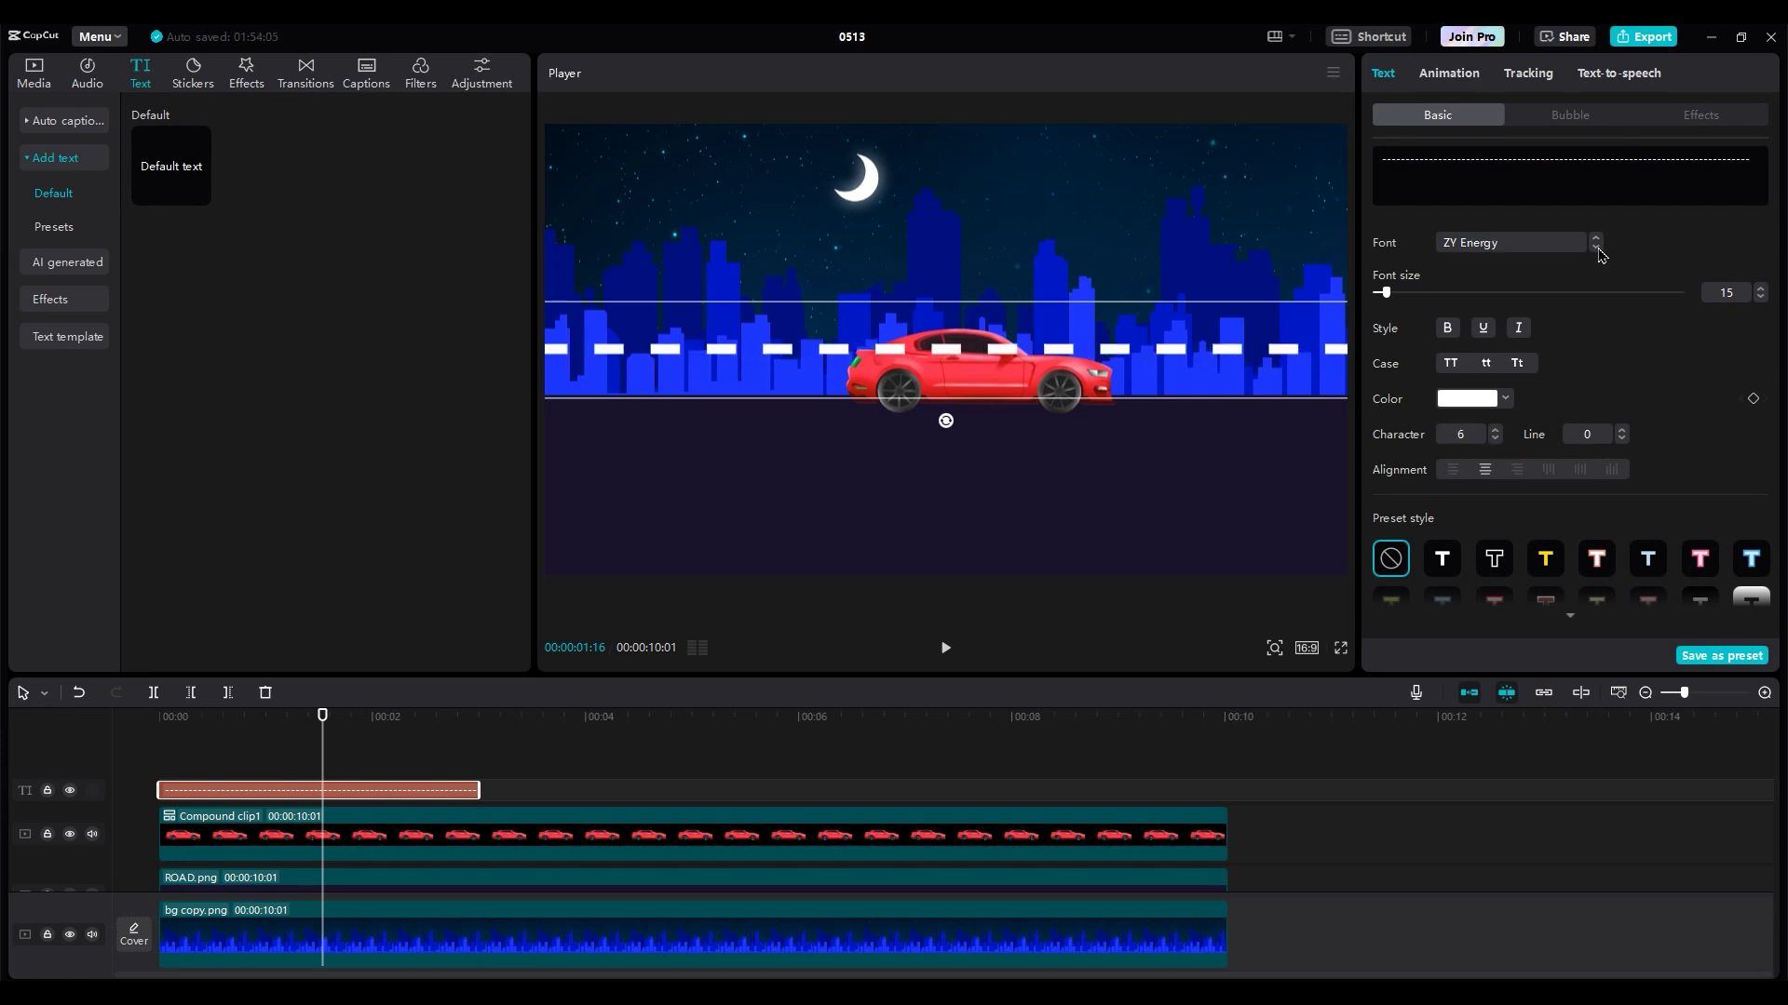
click(1598, 248)
drag(1228, 351, 1226, 416)
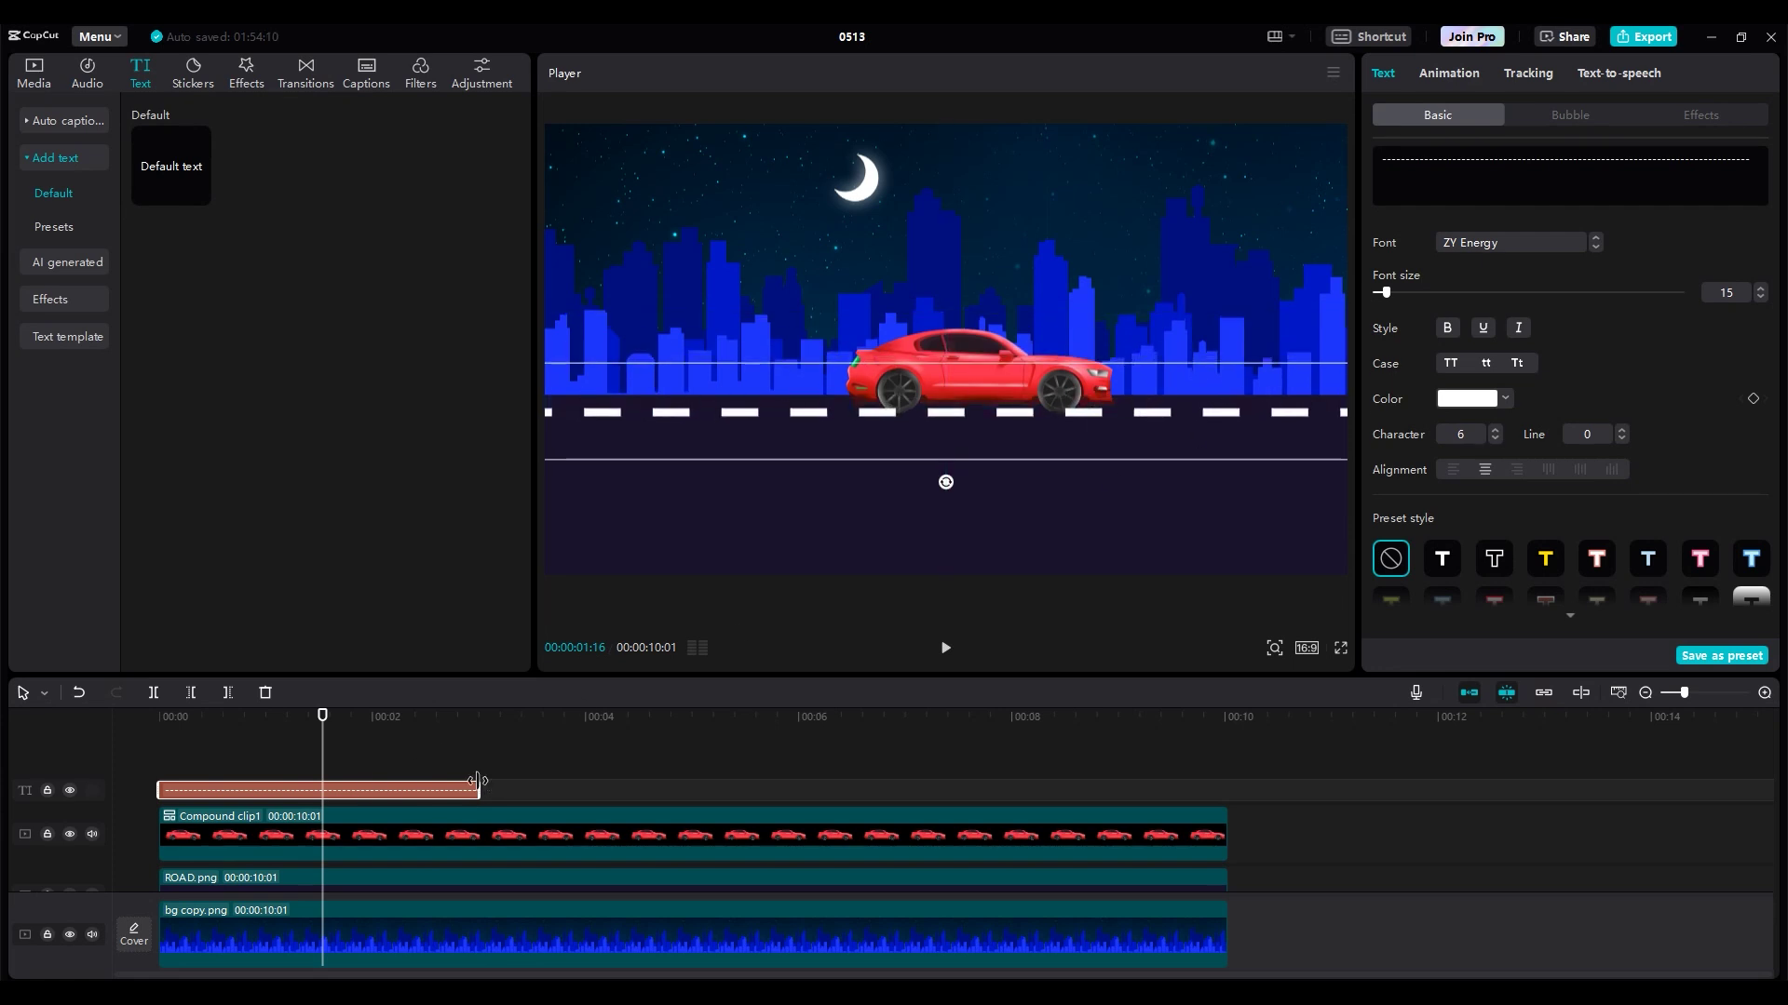
drag(477, 780, 1229, 788)
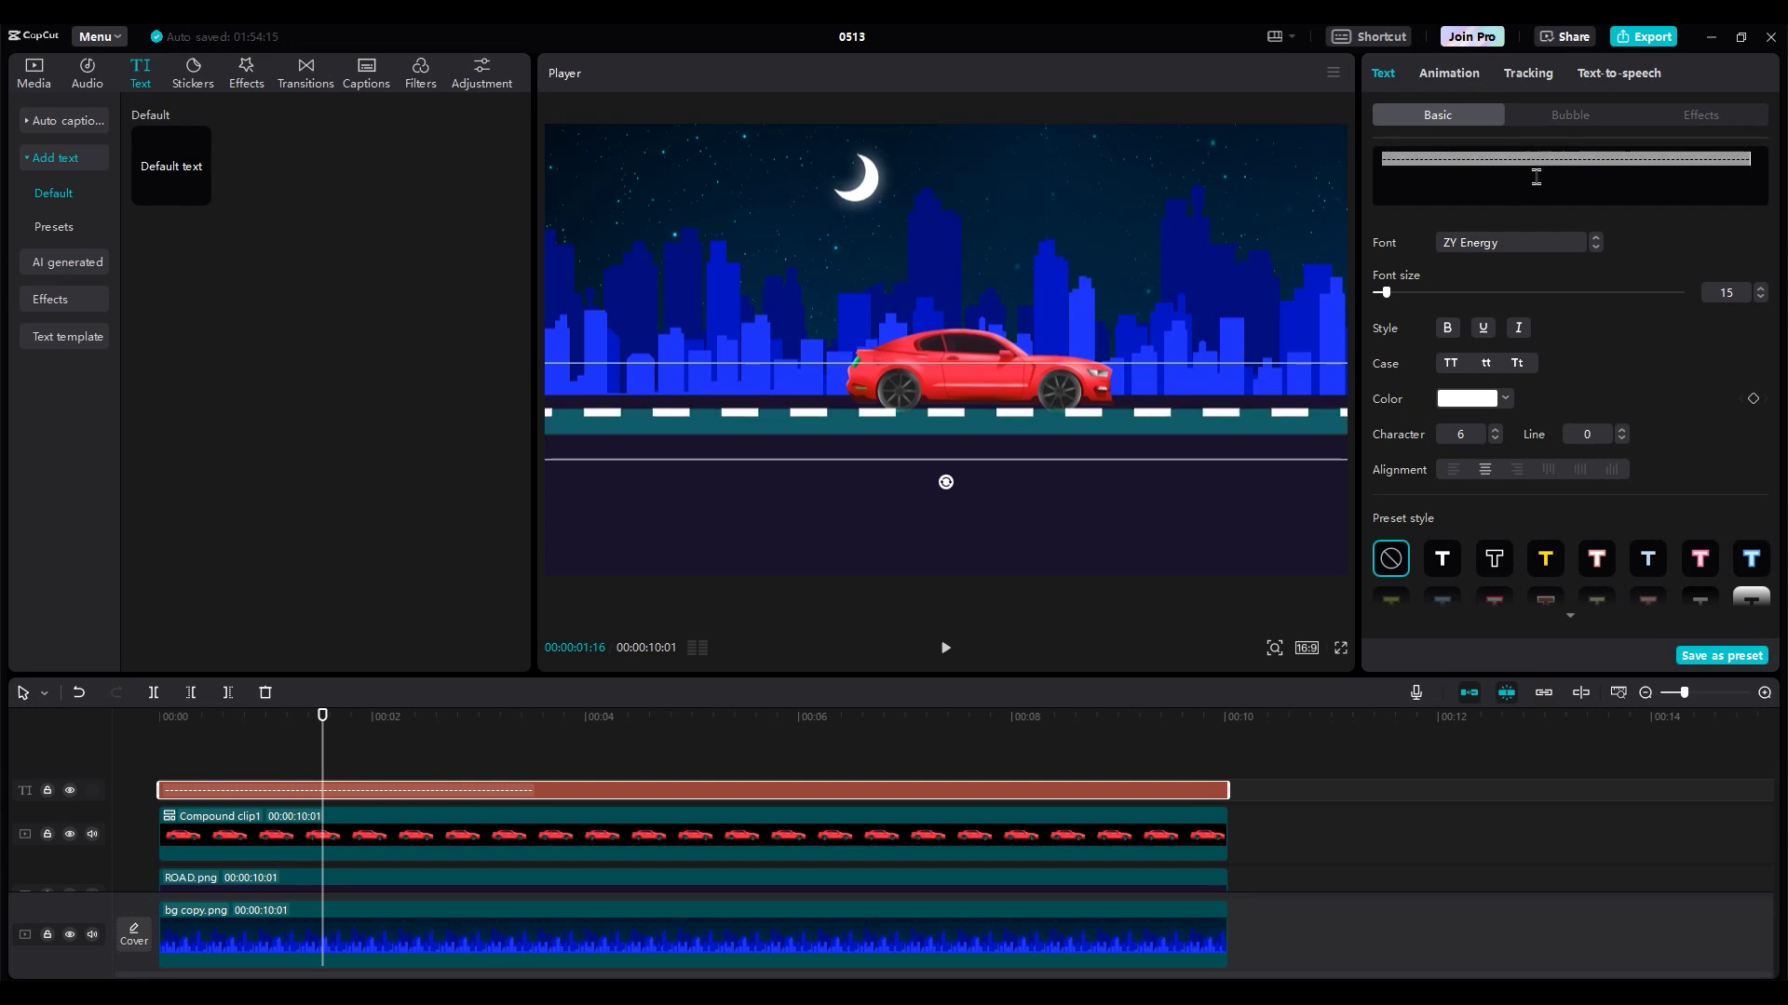
Paste two more rows of dashes, widen the spacing to 21, and set the ZY Dexterous font
key(ctrl+v)
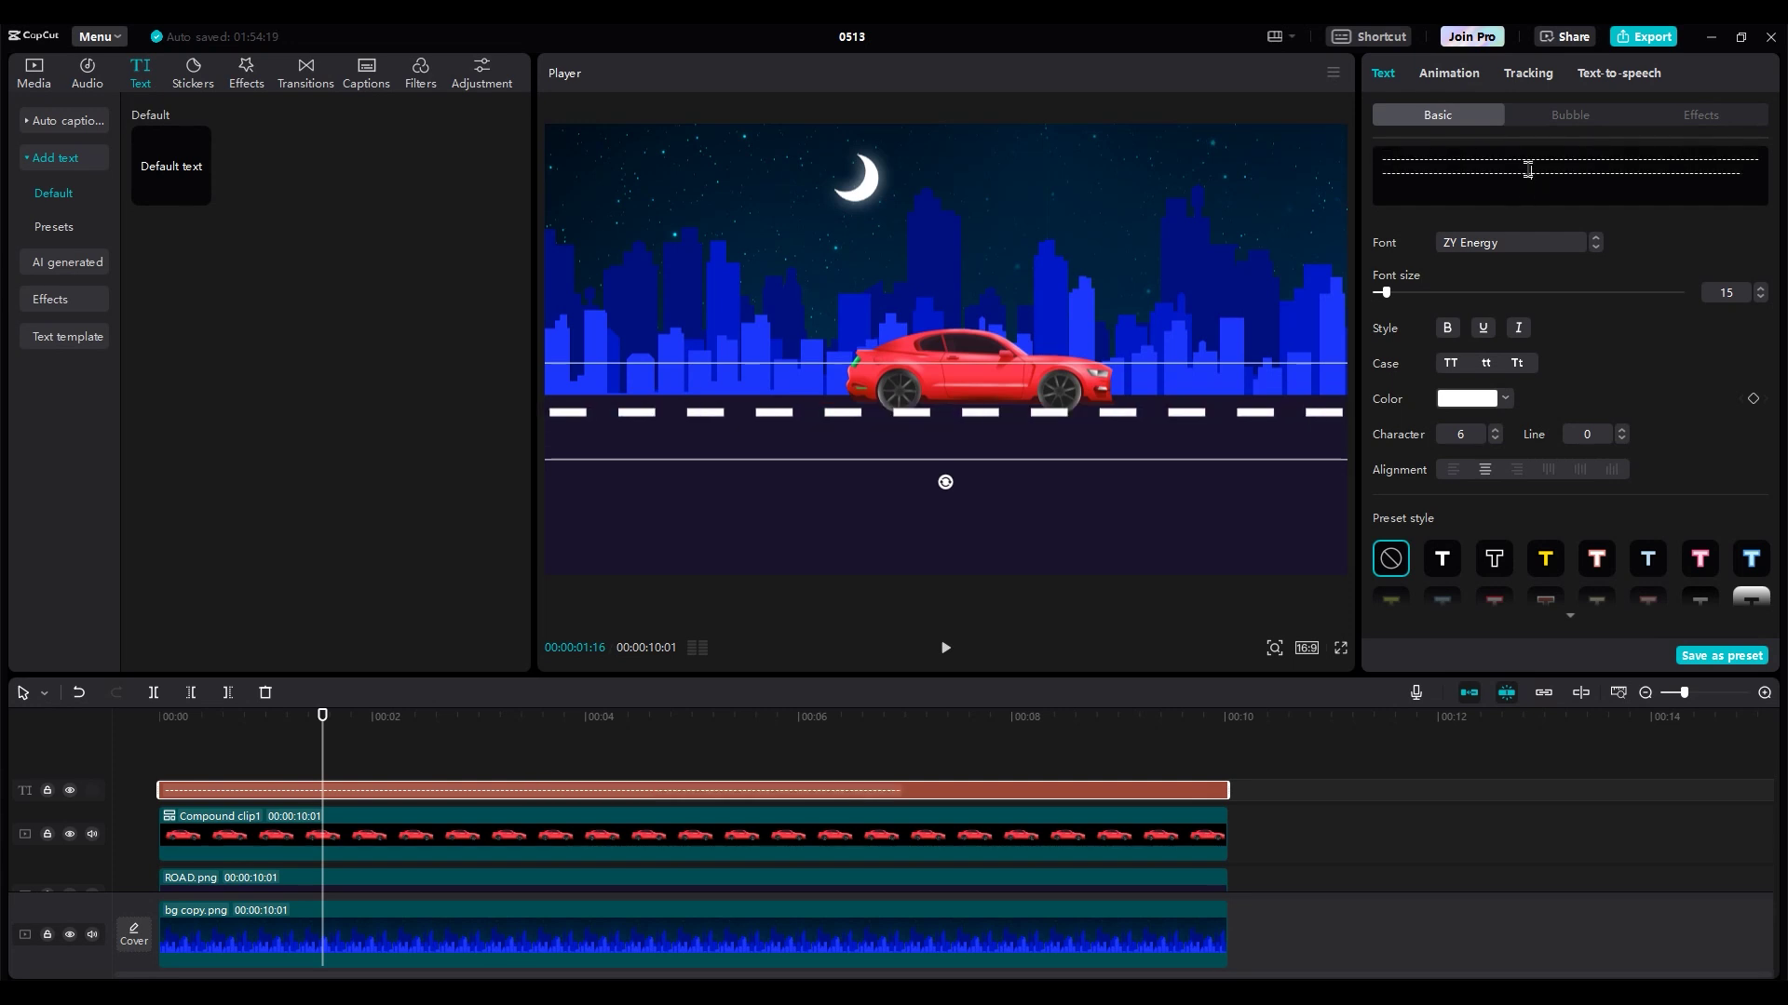
key(ctrl+v)
click(1496, 431)
click(1496, 431)
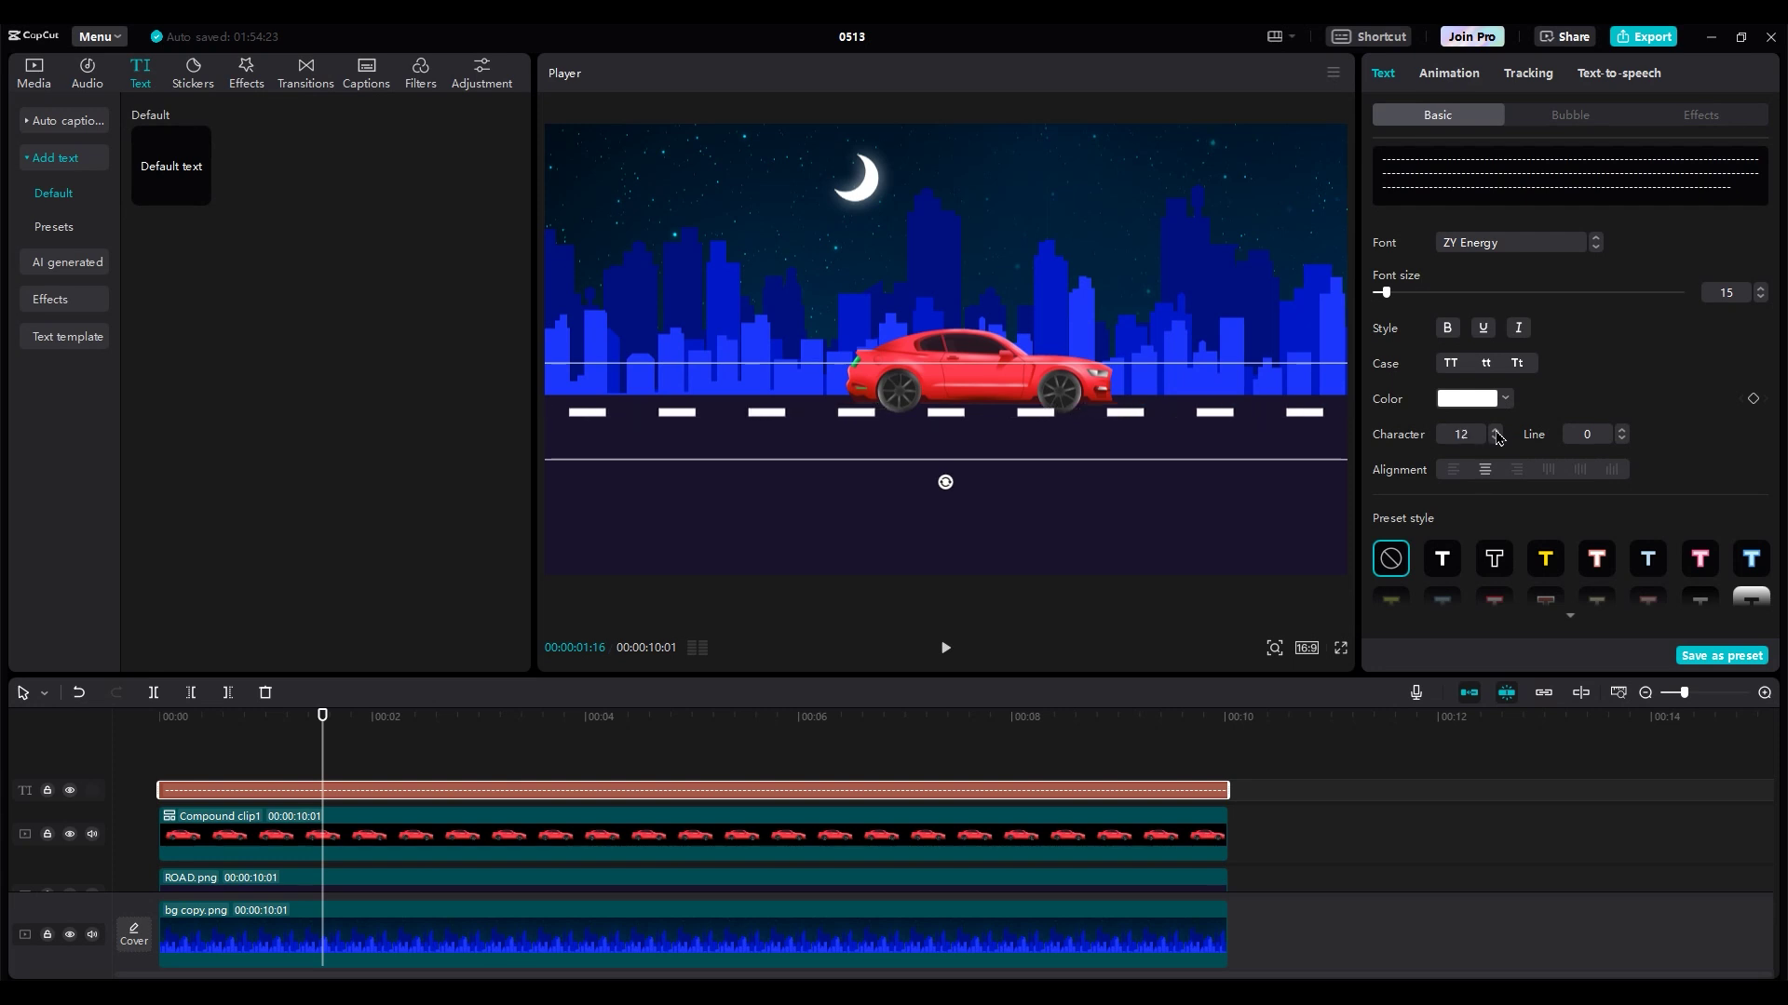
click(1496, 431)
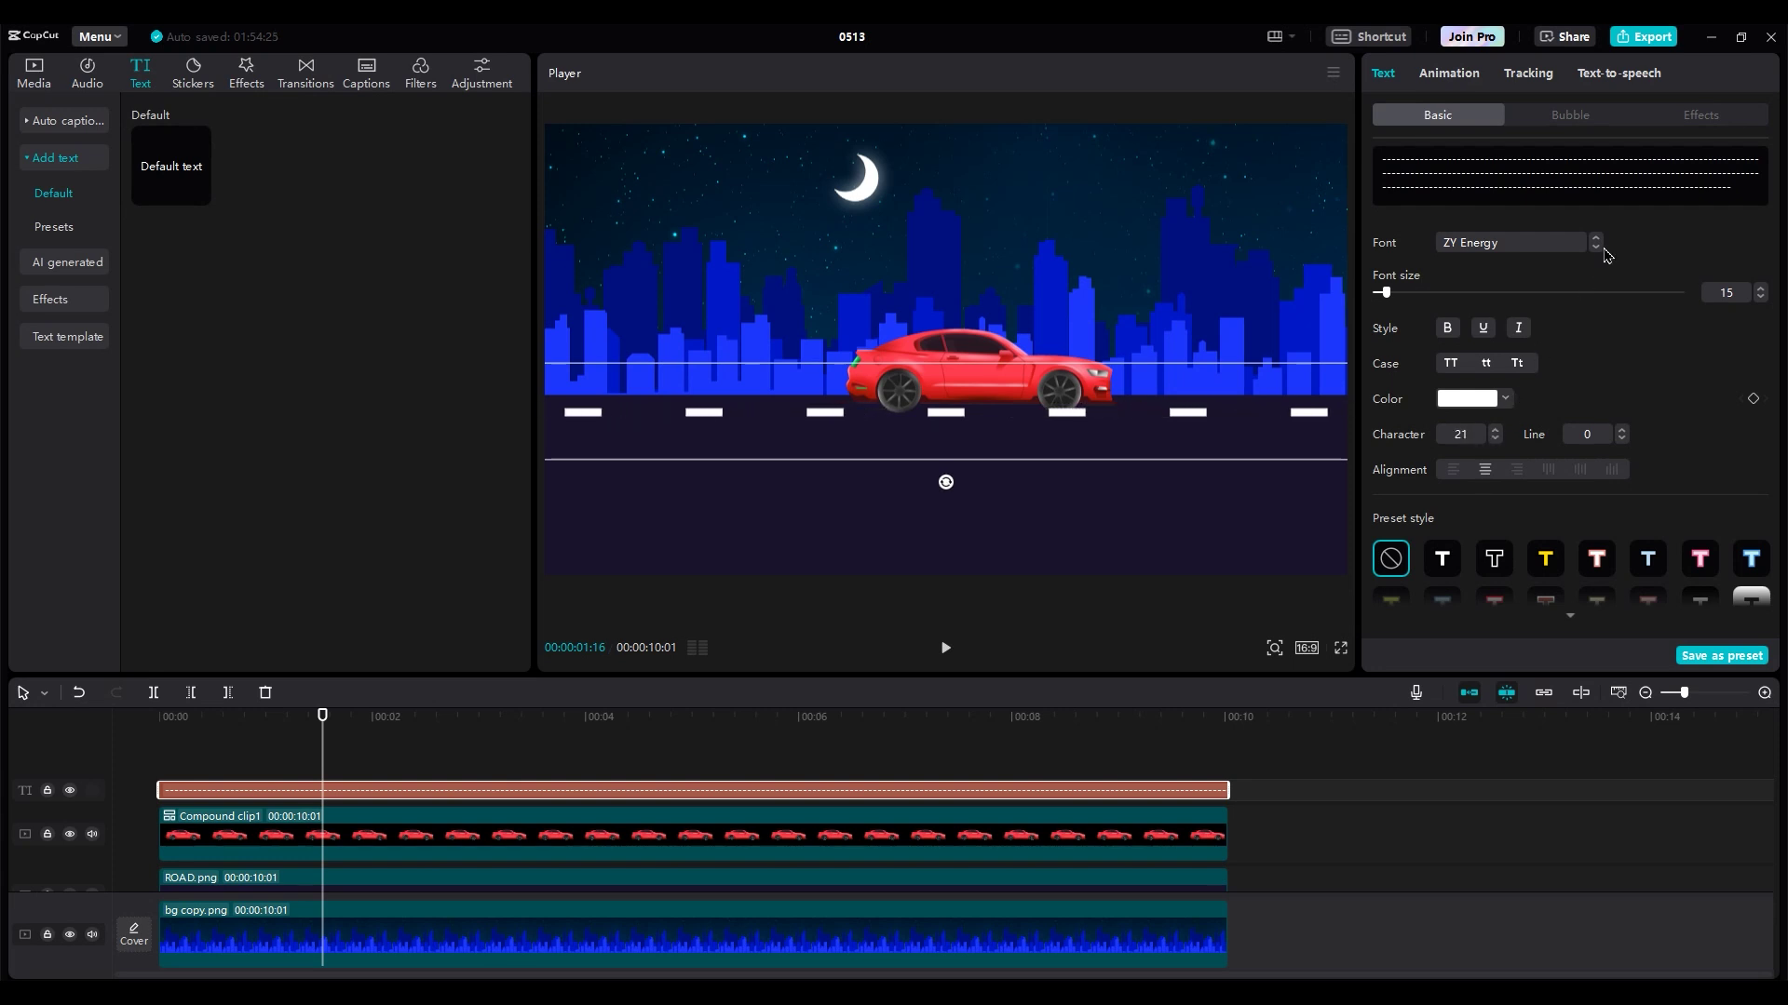
click(1596, 248)
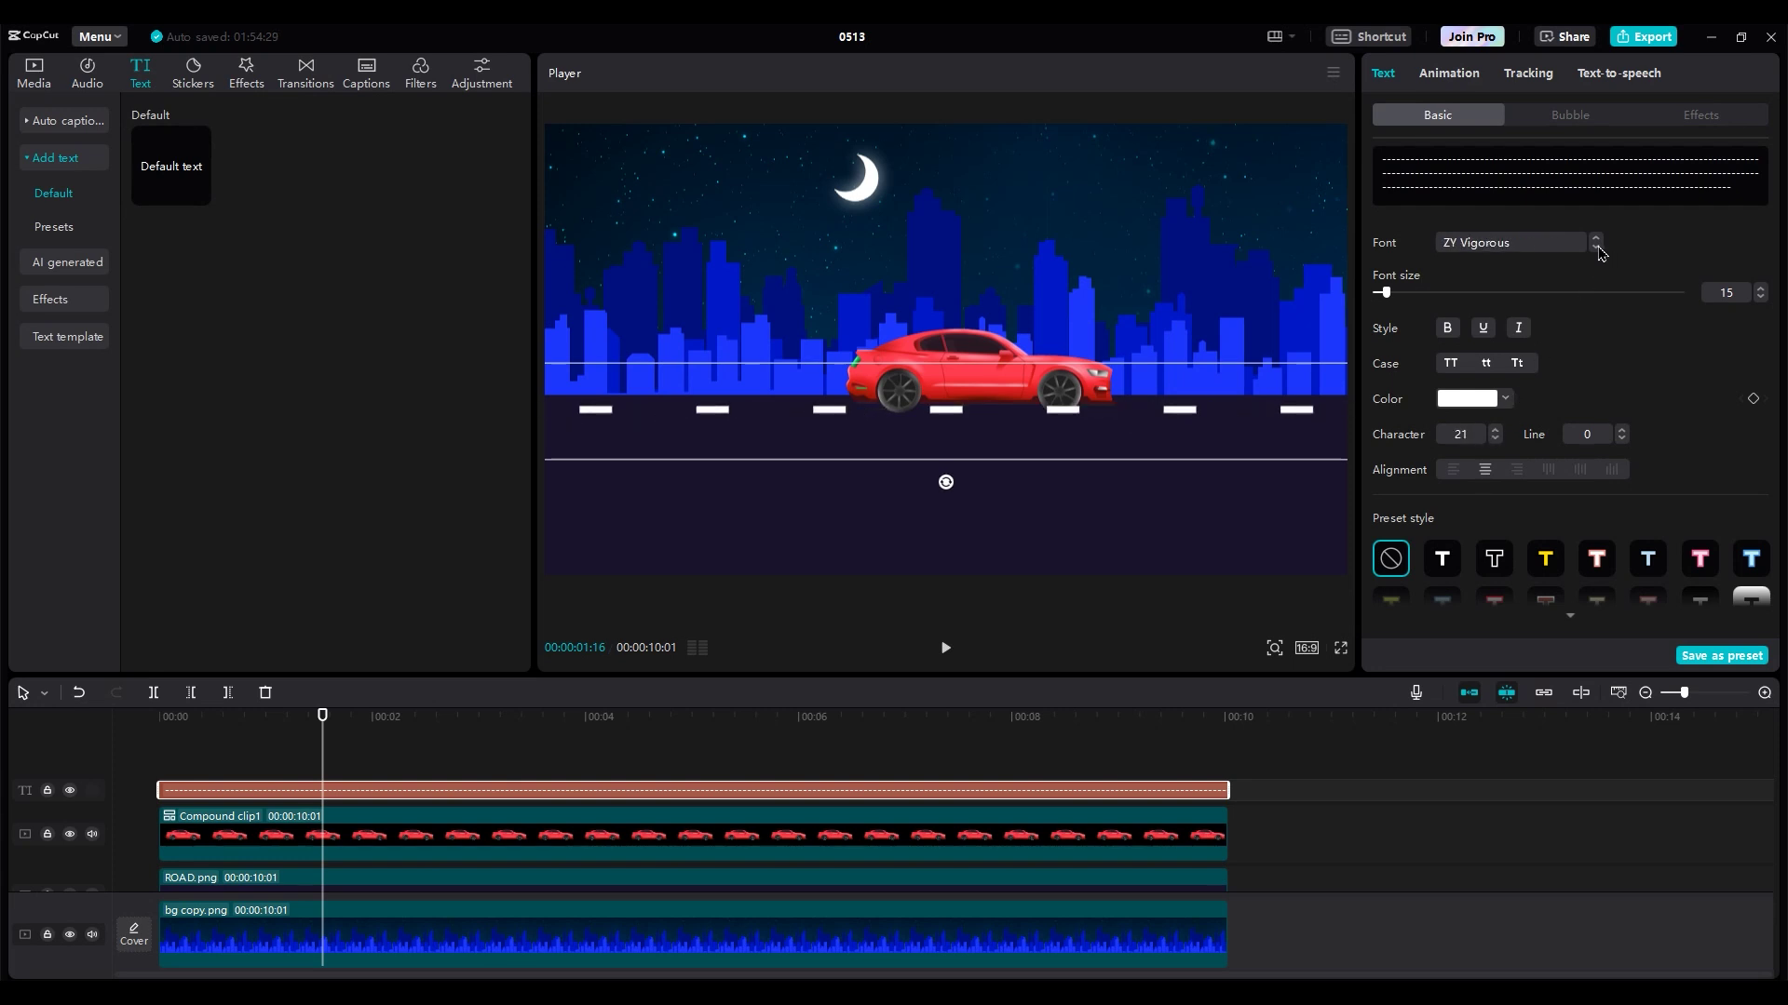
click(1545, 248)
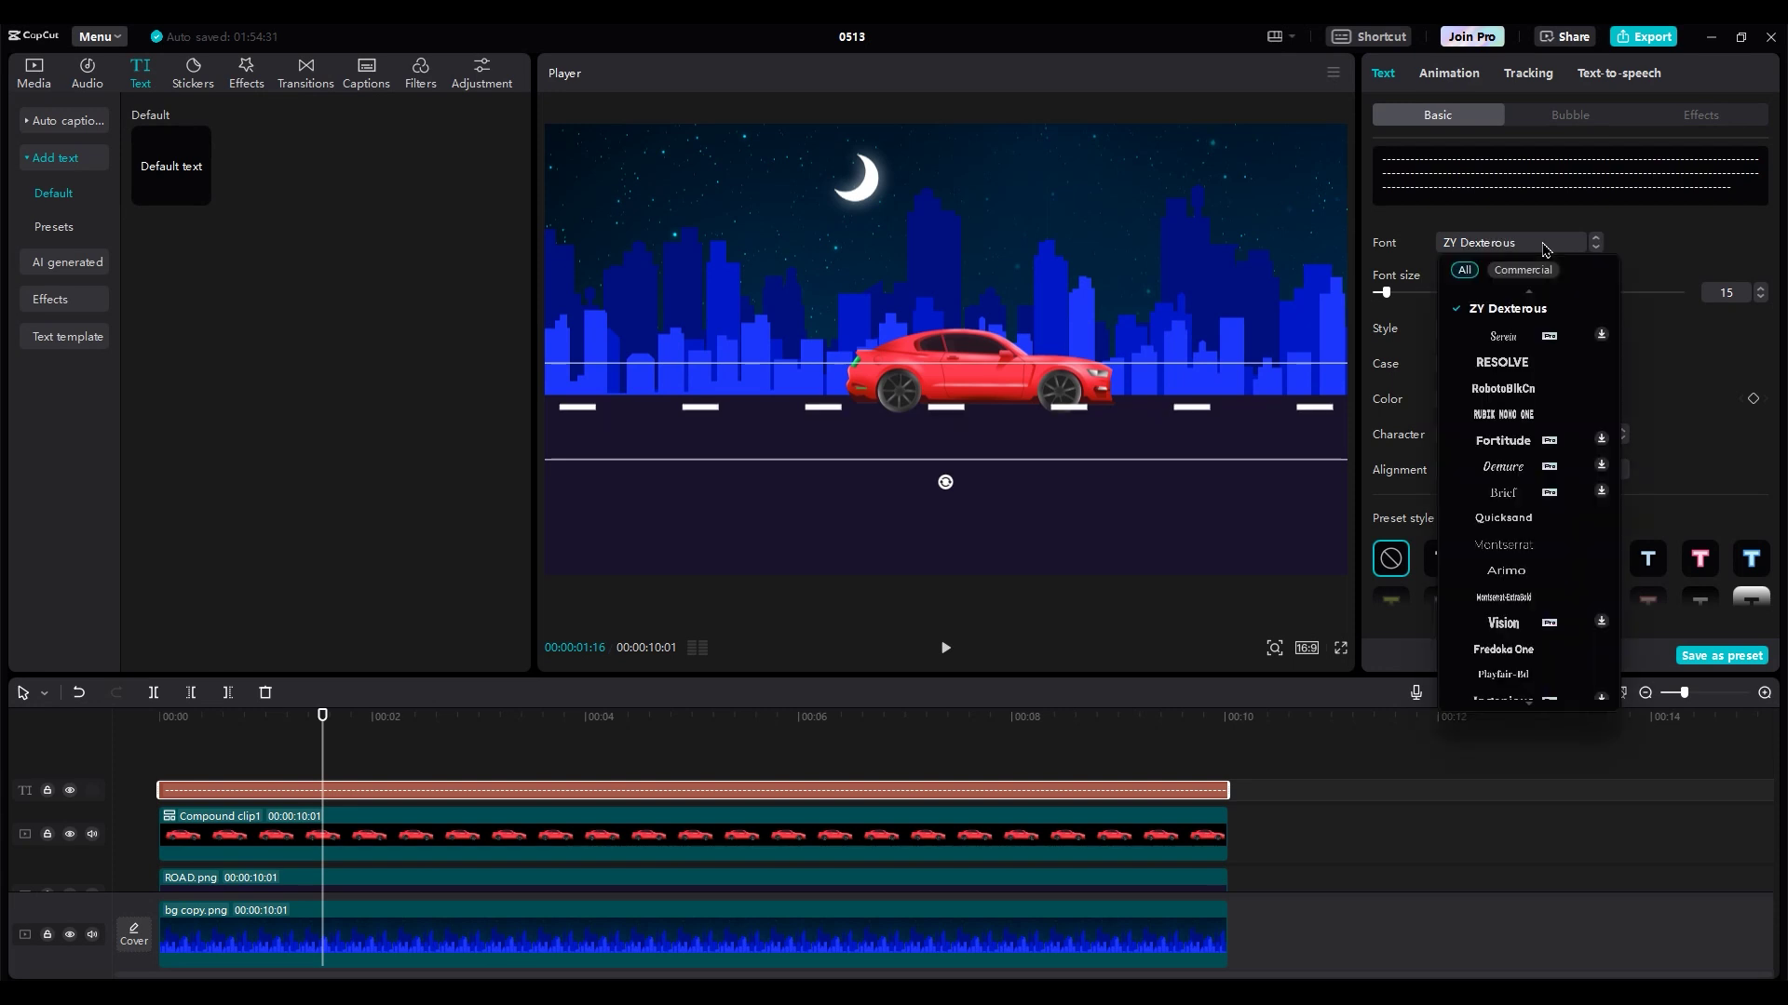
click(203, 766)
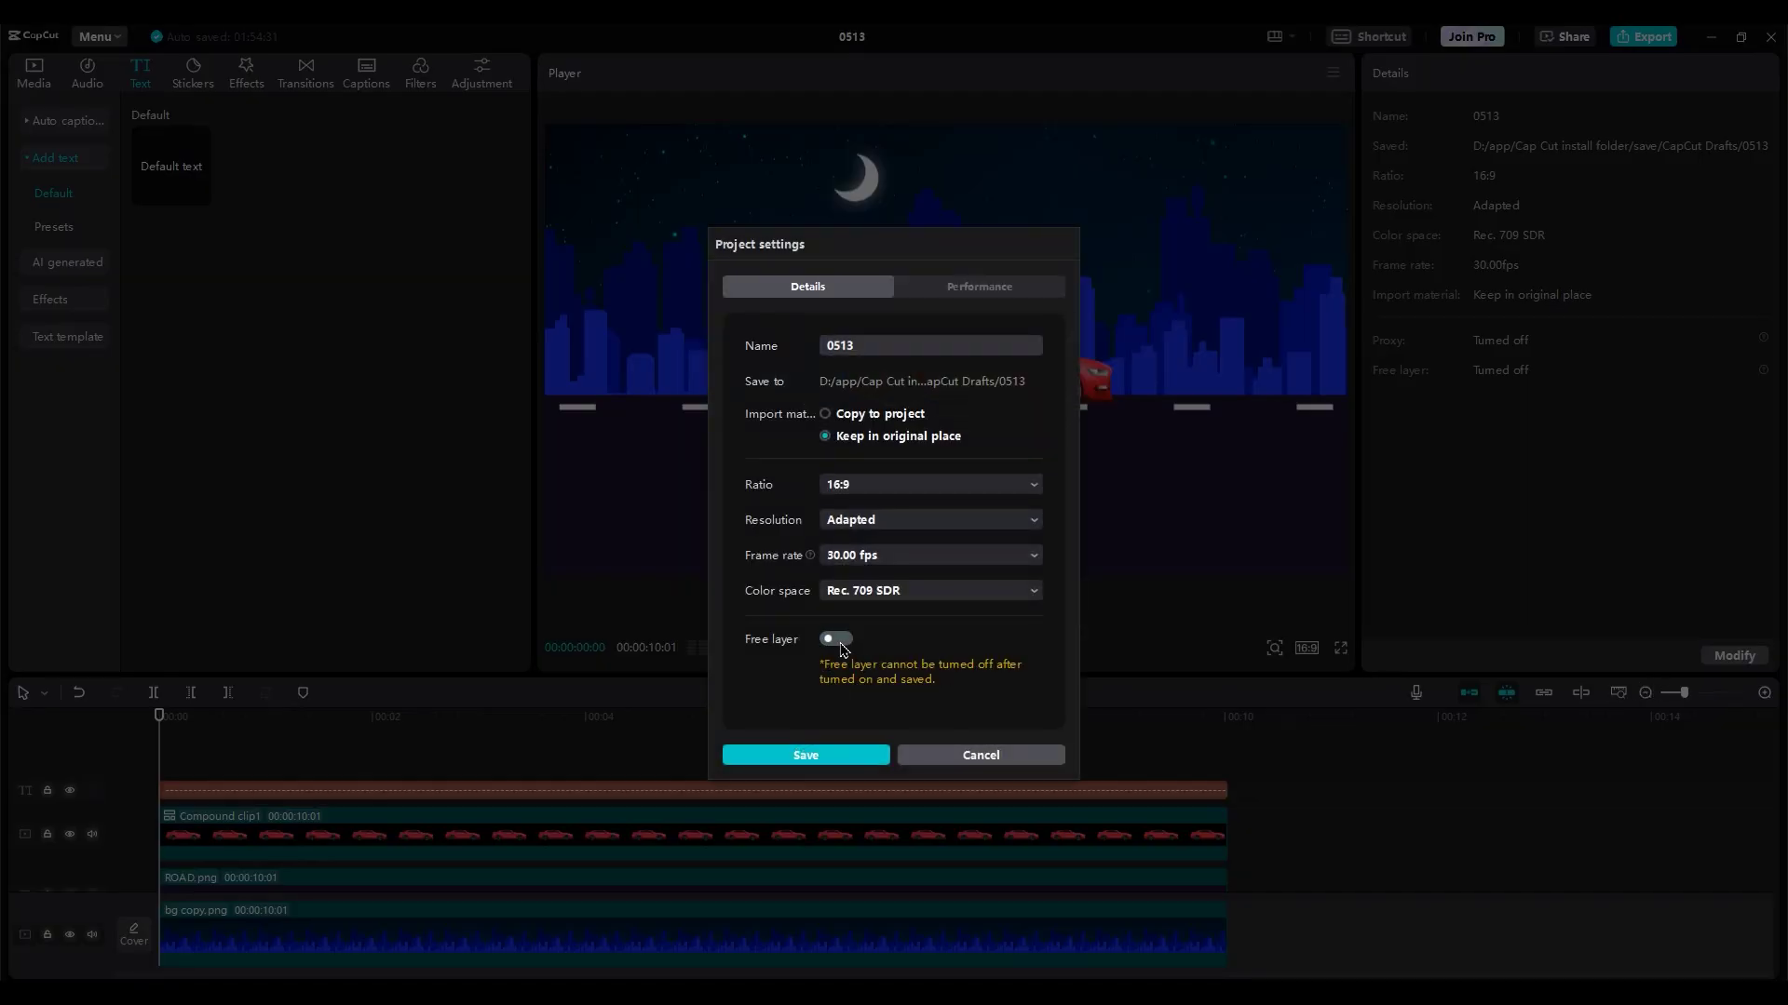
Turn on free layer and move the road-dash text track below the car layer
click(837, 641)
click(779, 756)
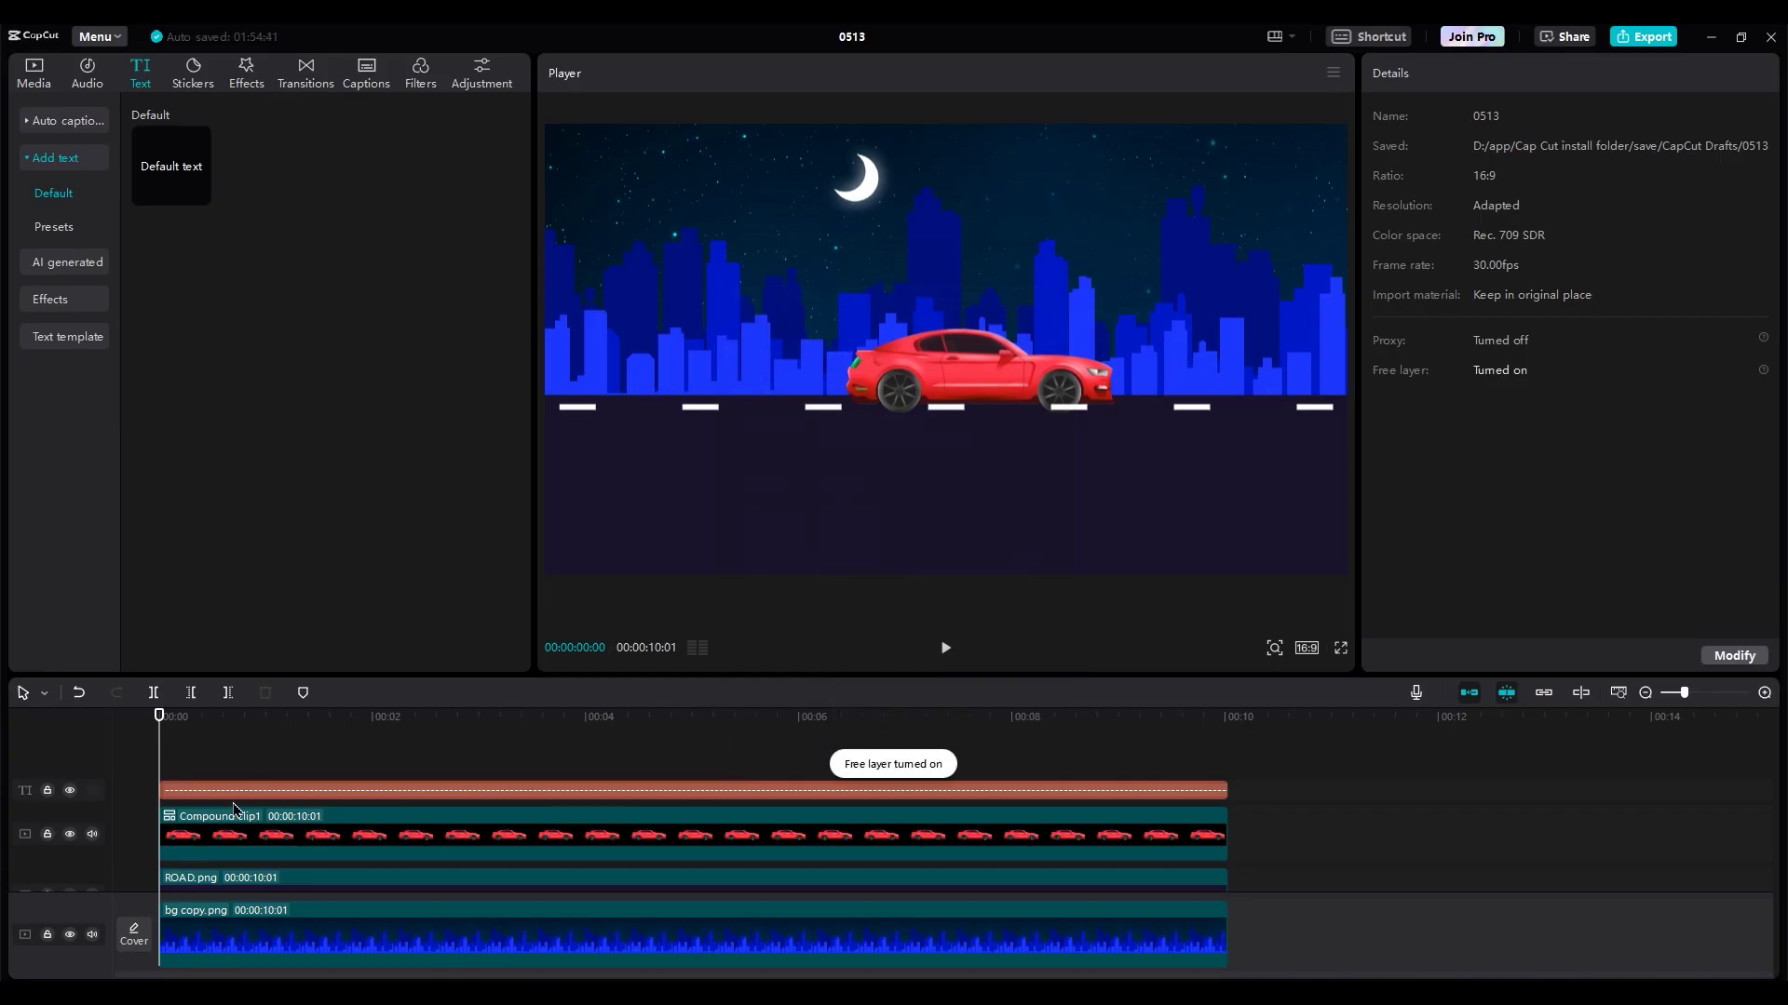
click(200, 838)
click(199, 793)
drag(200, 794, 164, 875)
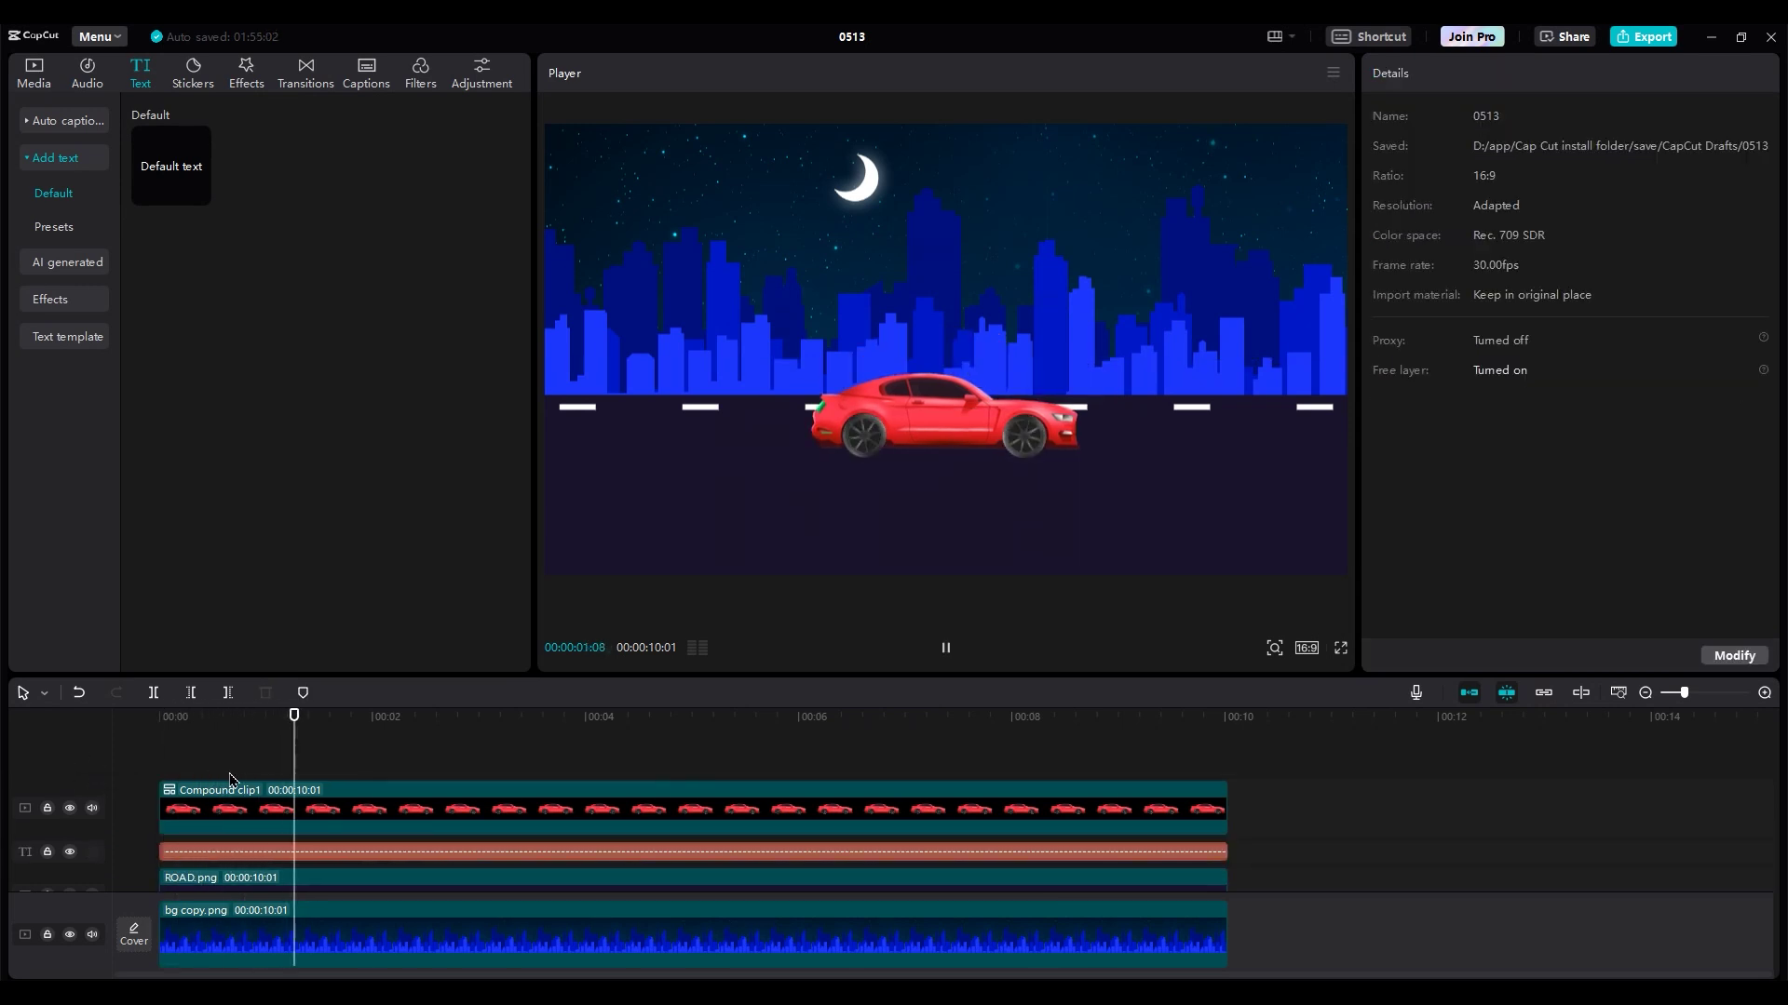
Uncompound Compound clip1, then shrink the car and lower it onto the road, centred
click(330, 816)
right_click(340, 816)
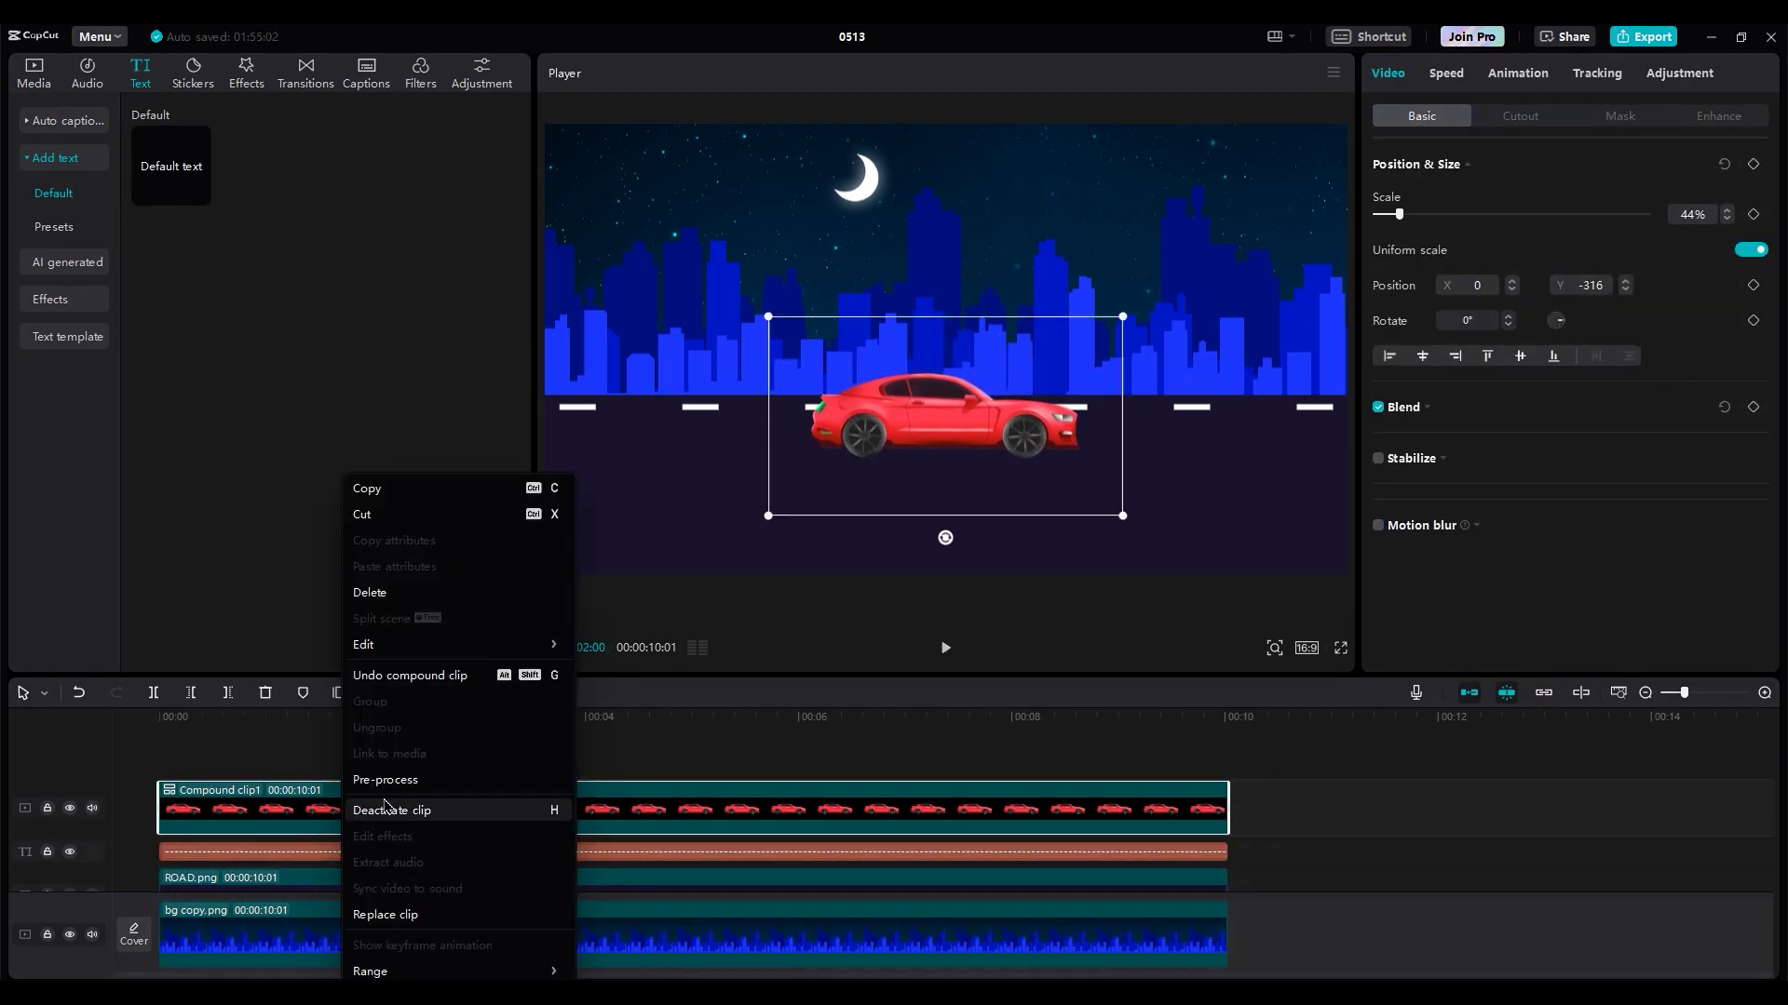
click(403, 687)
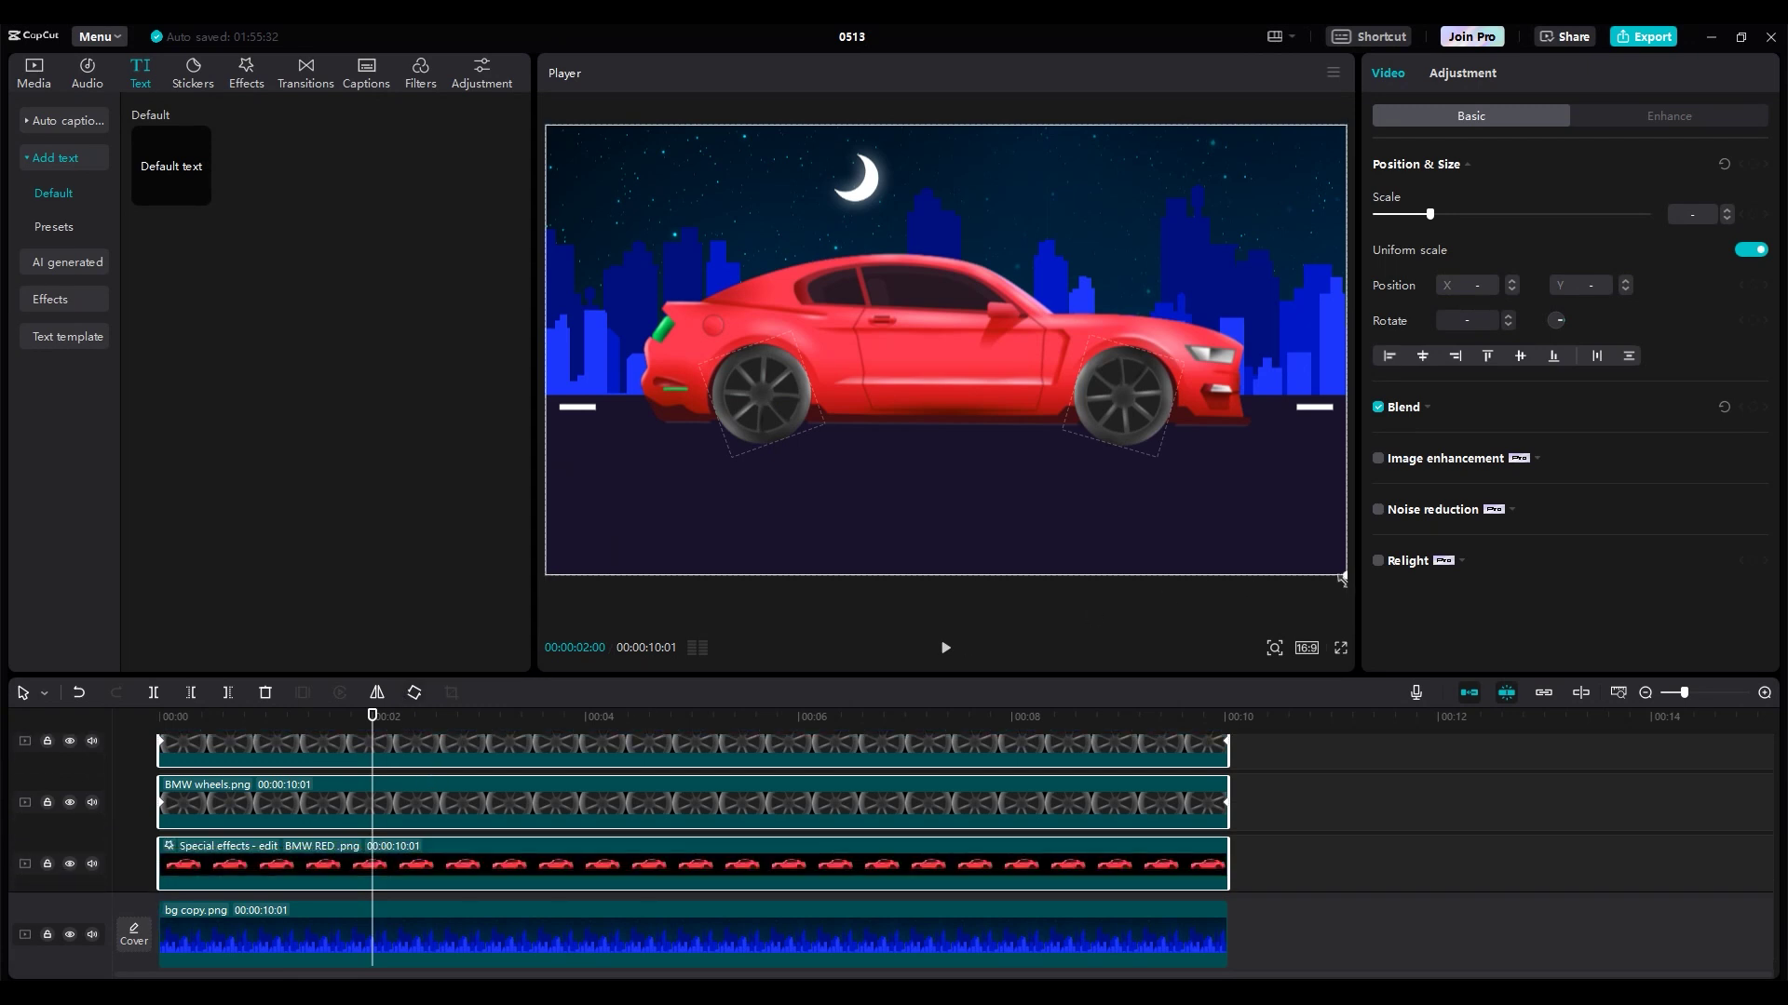
drag(1341, 578, 1159, 484)
drag(1146, 386, 1149, 424)
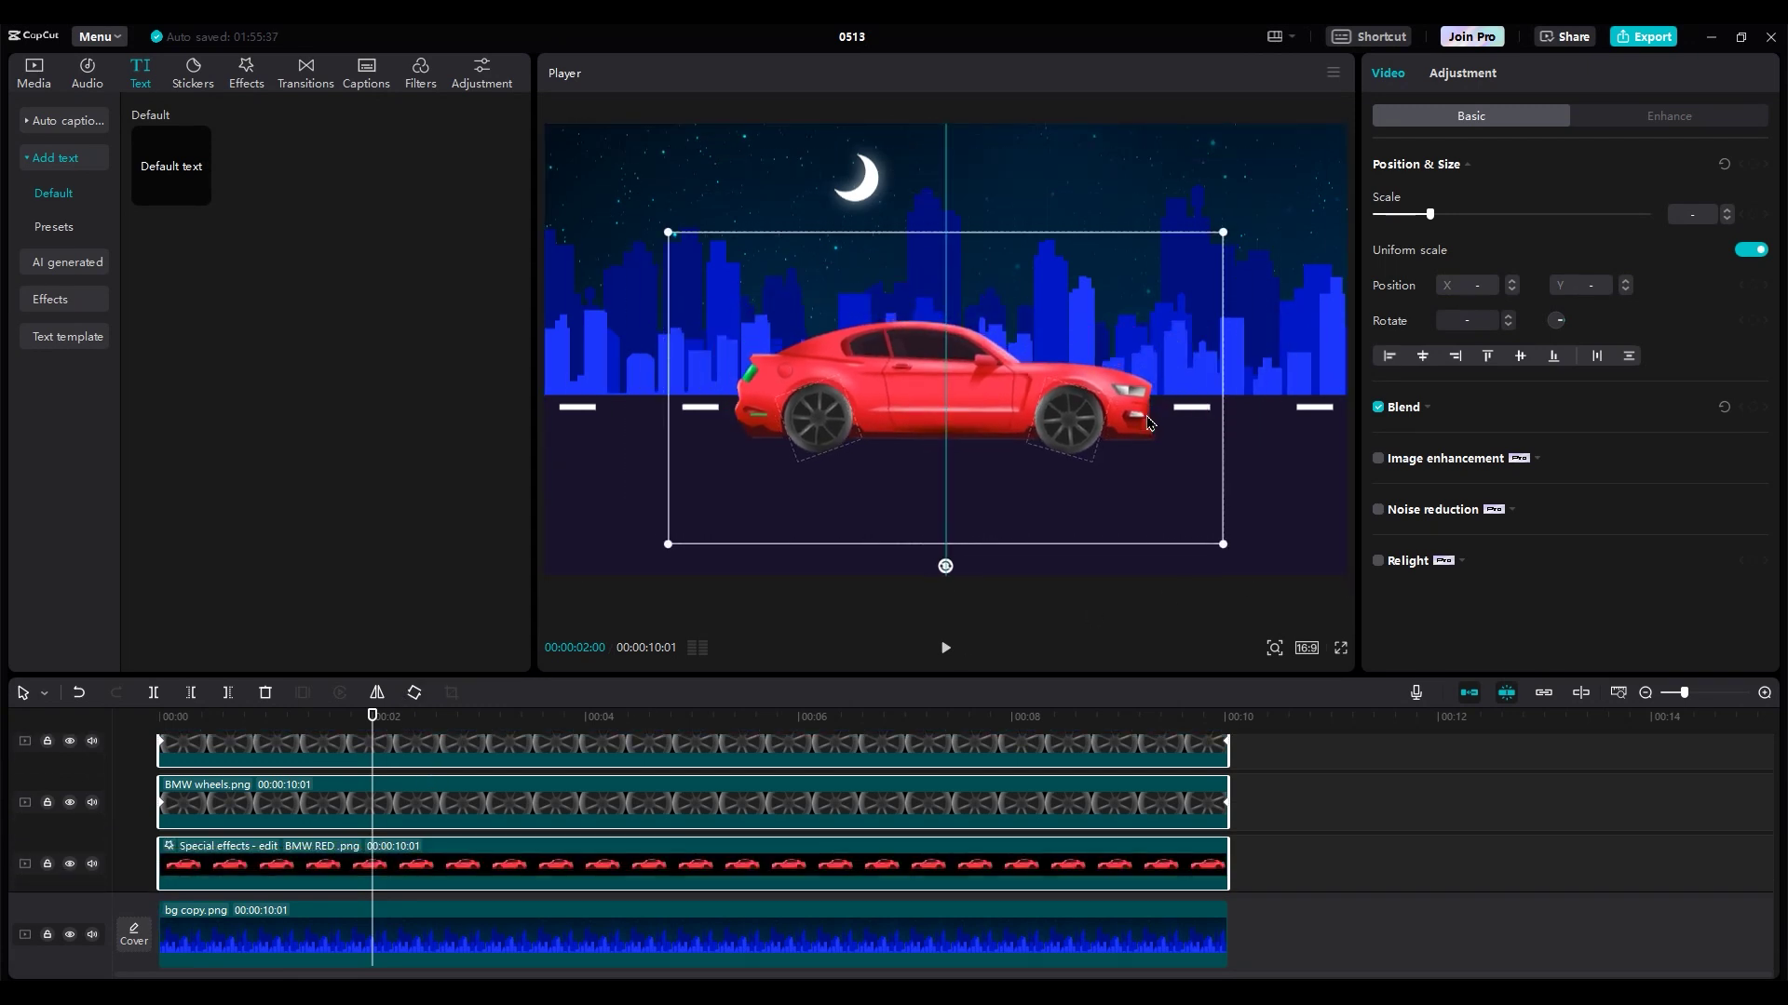
Delete the effects car track and add a Default text clip stretched to the full 10 seconds
key(Delete)
click(361, 778)
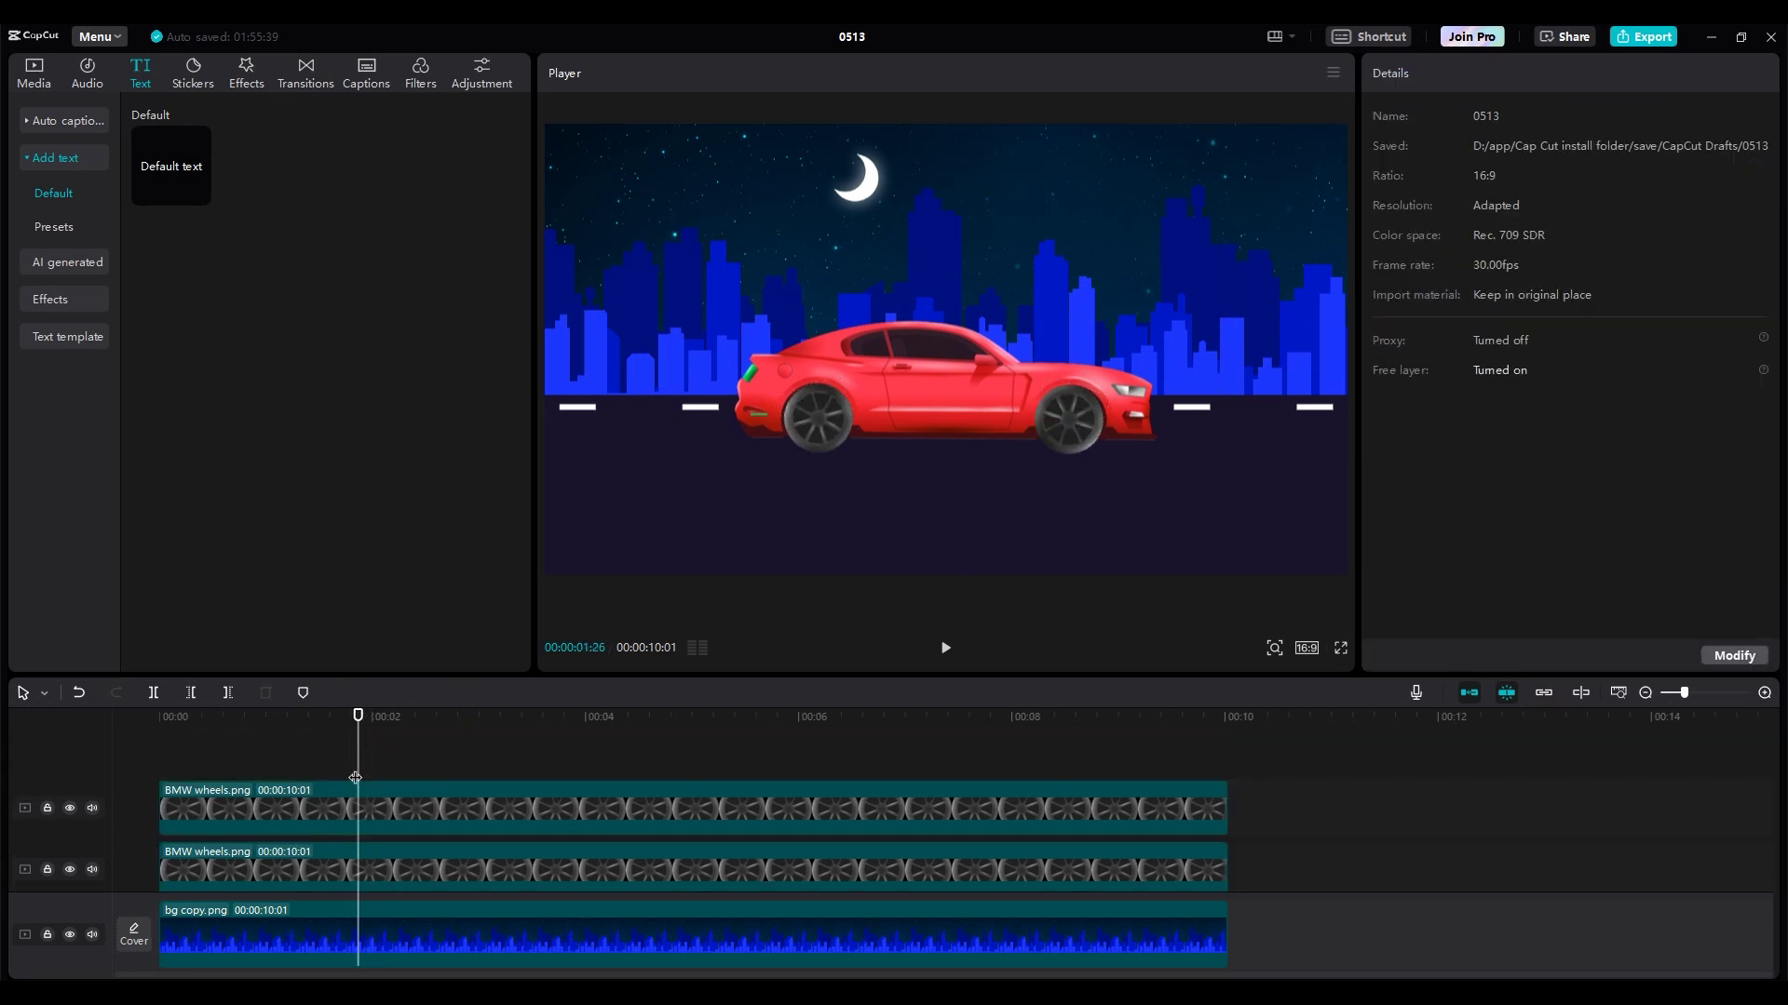
drag(151, 158, 214, 782)
drag(481, 790, 1229, 789)
Replace the placeholder text with a downward triangle symbol from the Windows symbol picker
drag(1453, 164, 1280, 172)
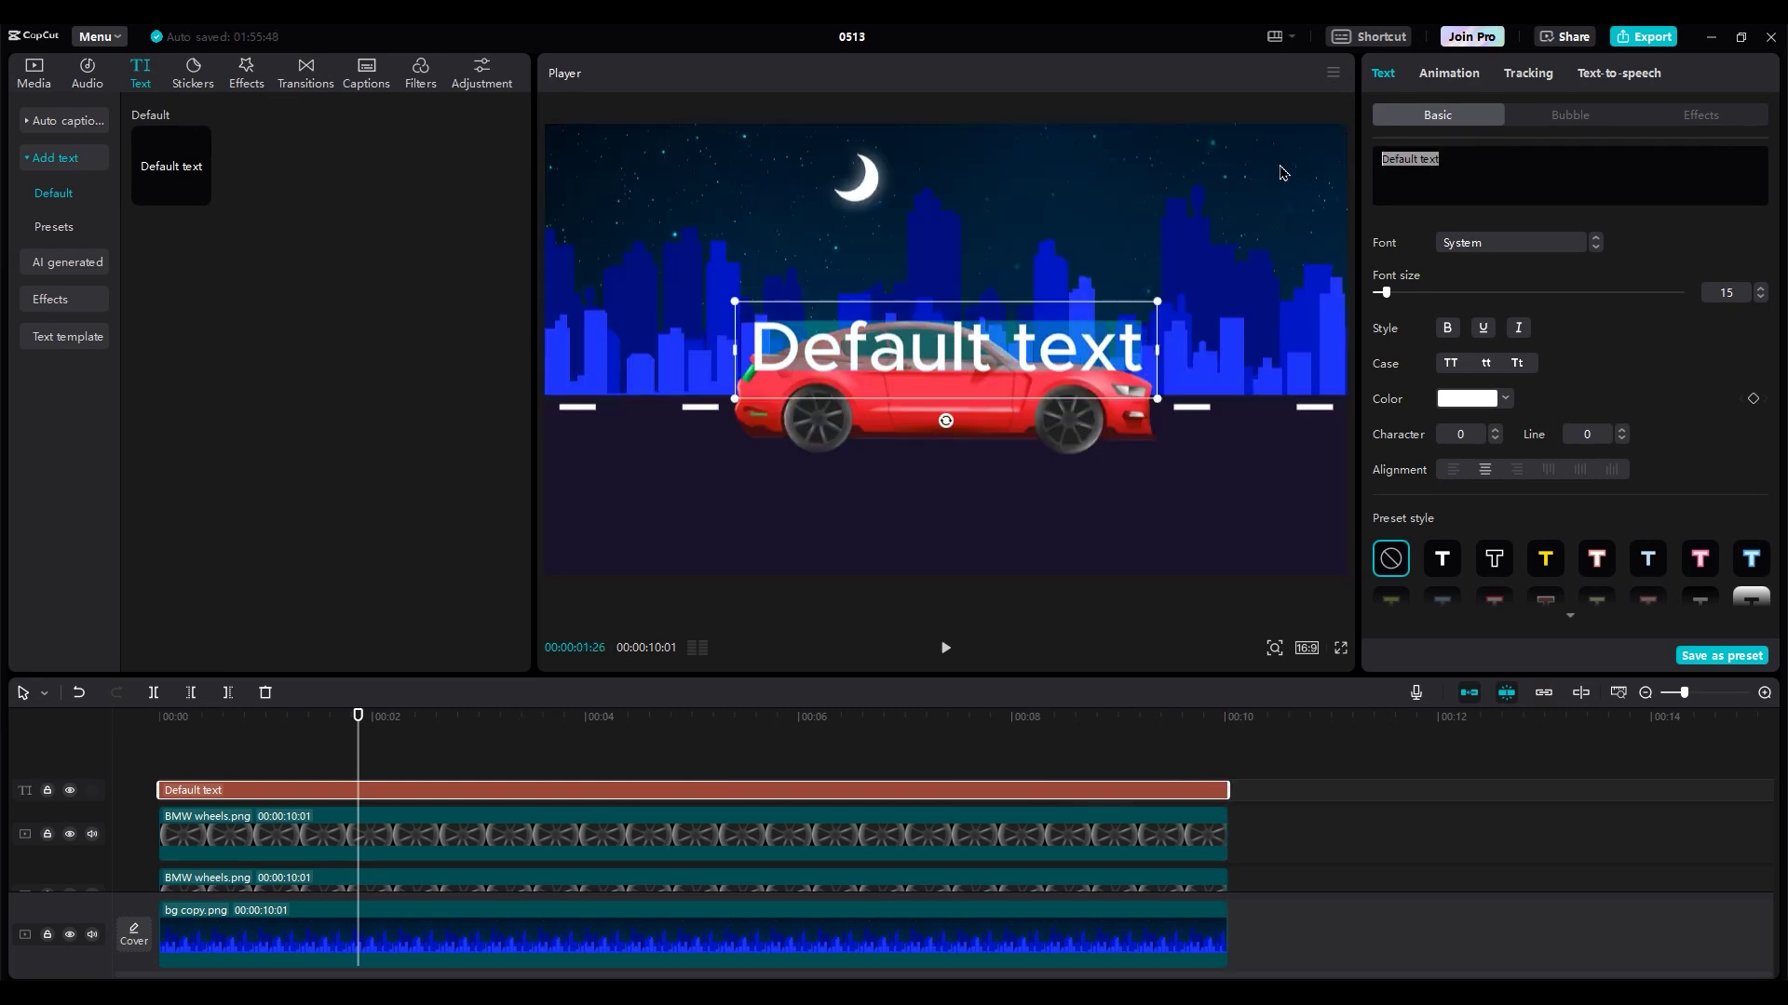
key(super+period)
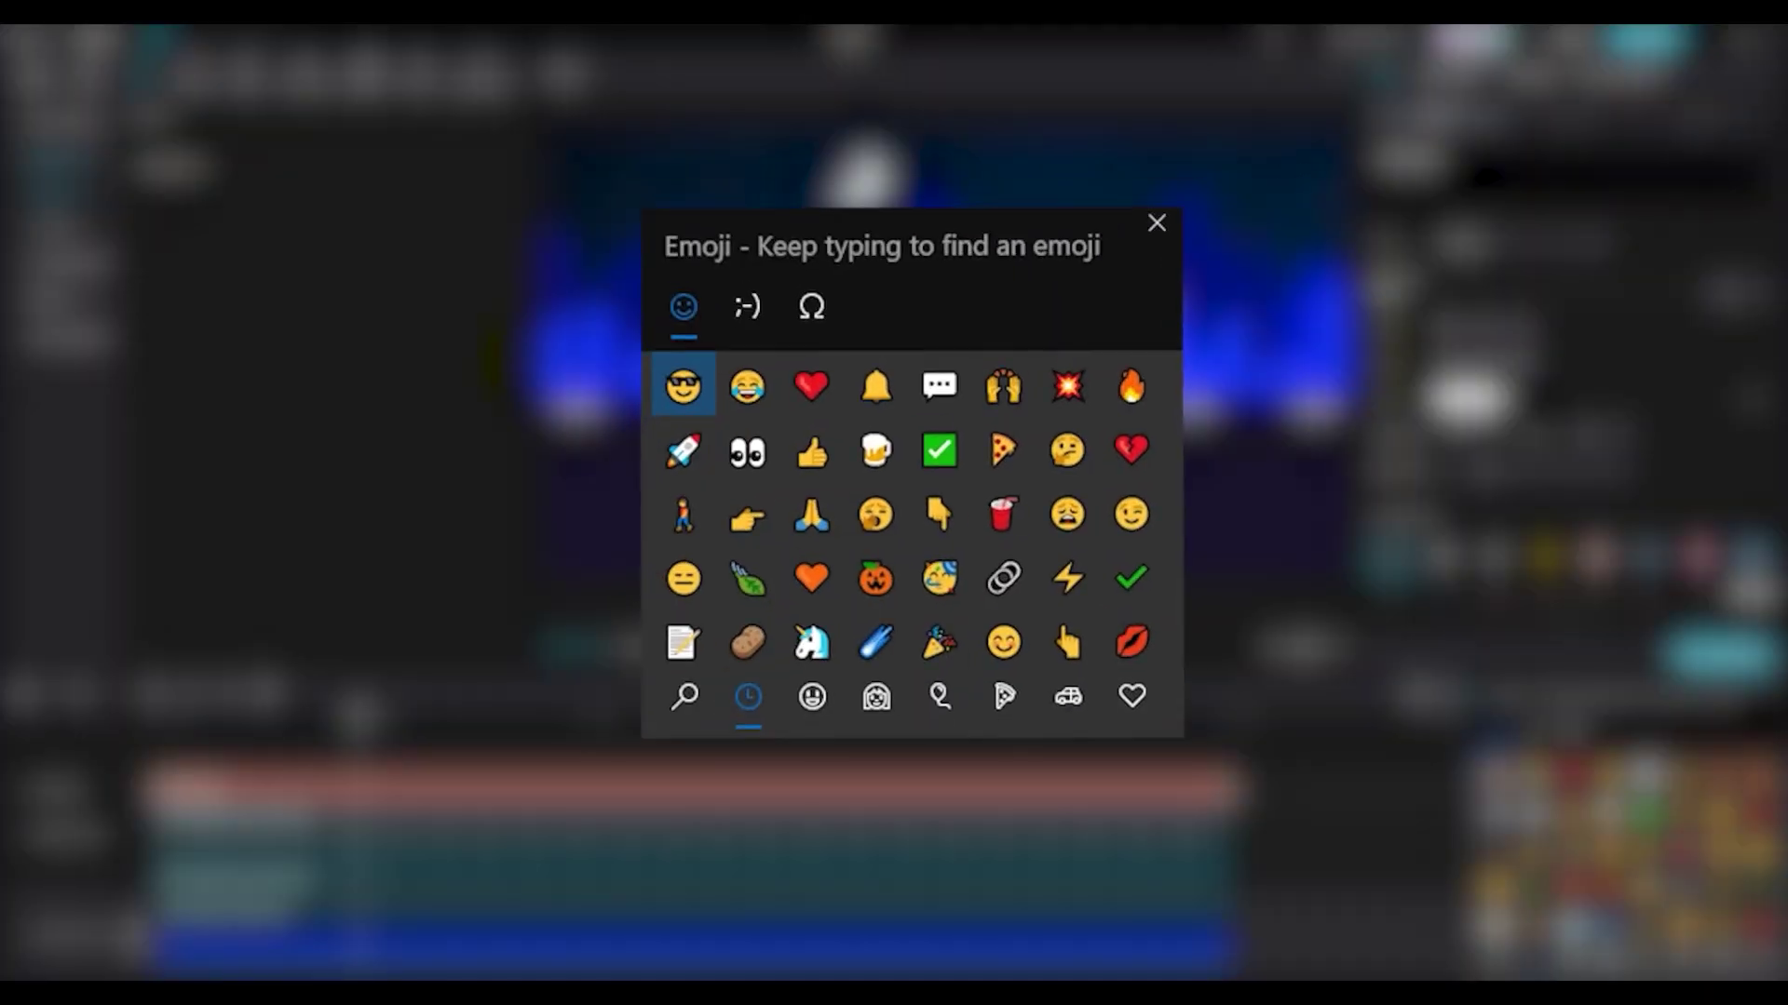
click(796, 330)
scroll(931, 577, down, 5)
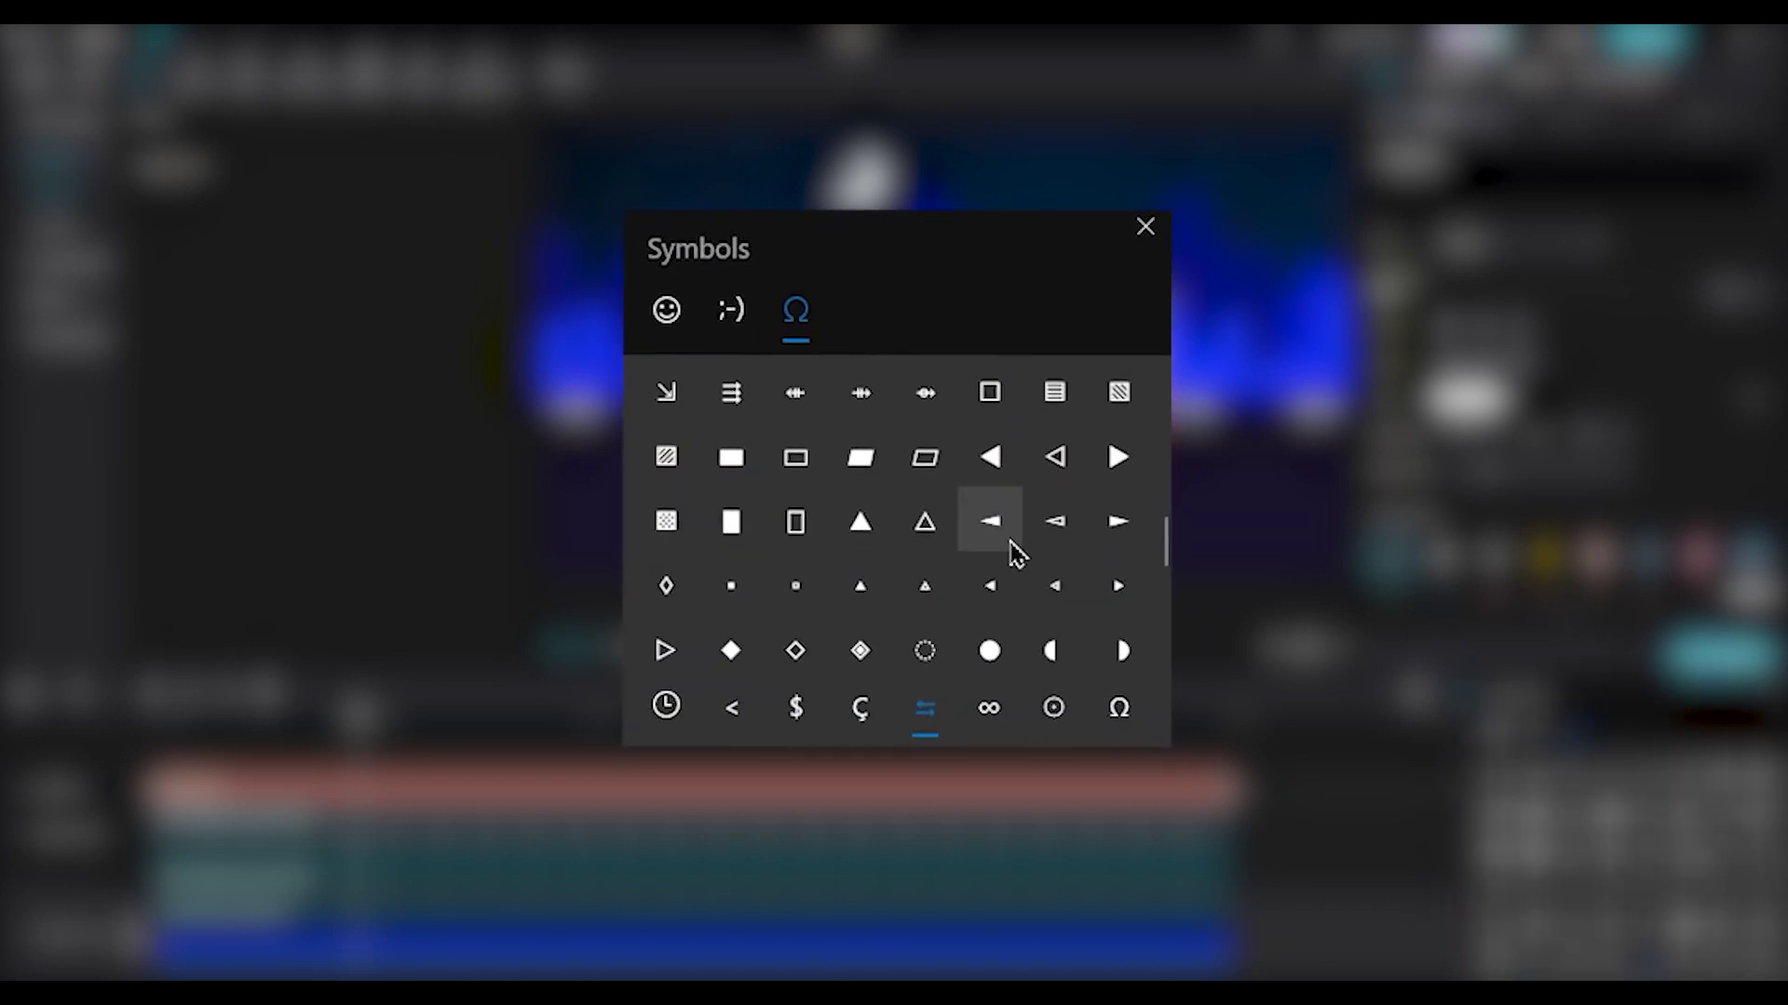
click(1035, 460)
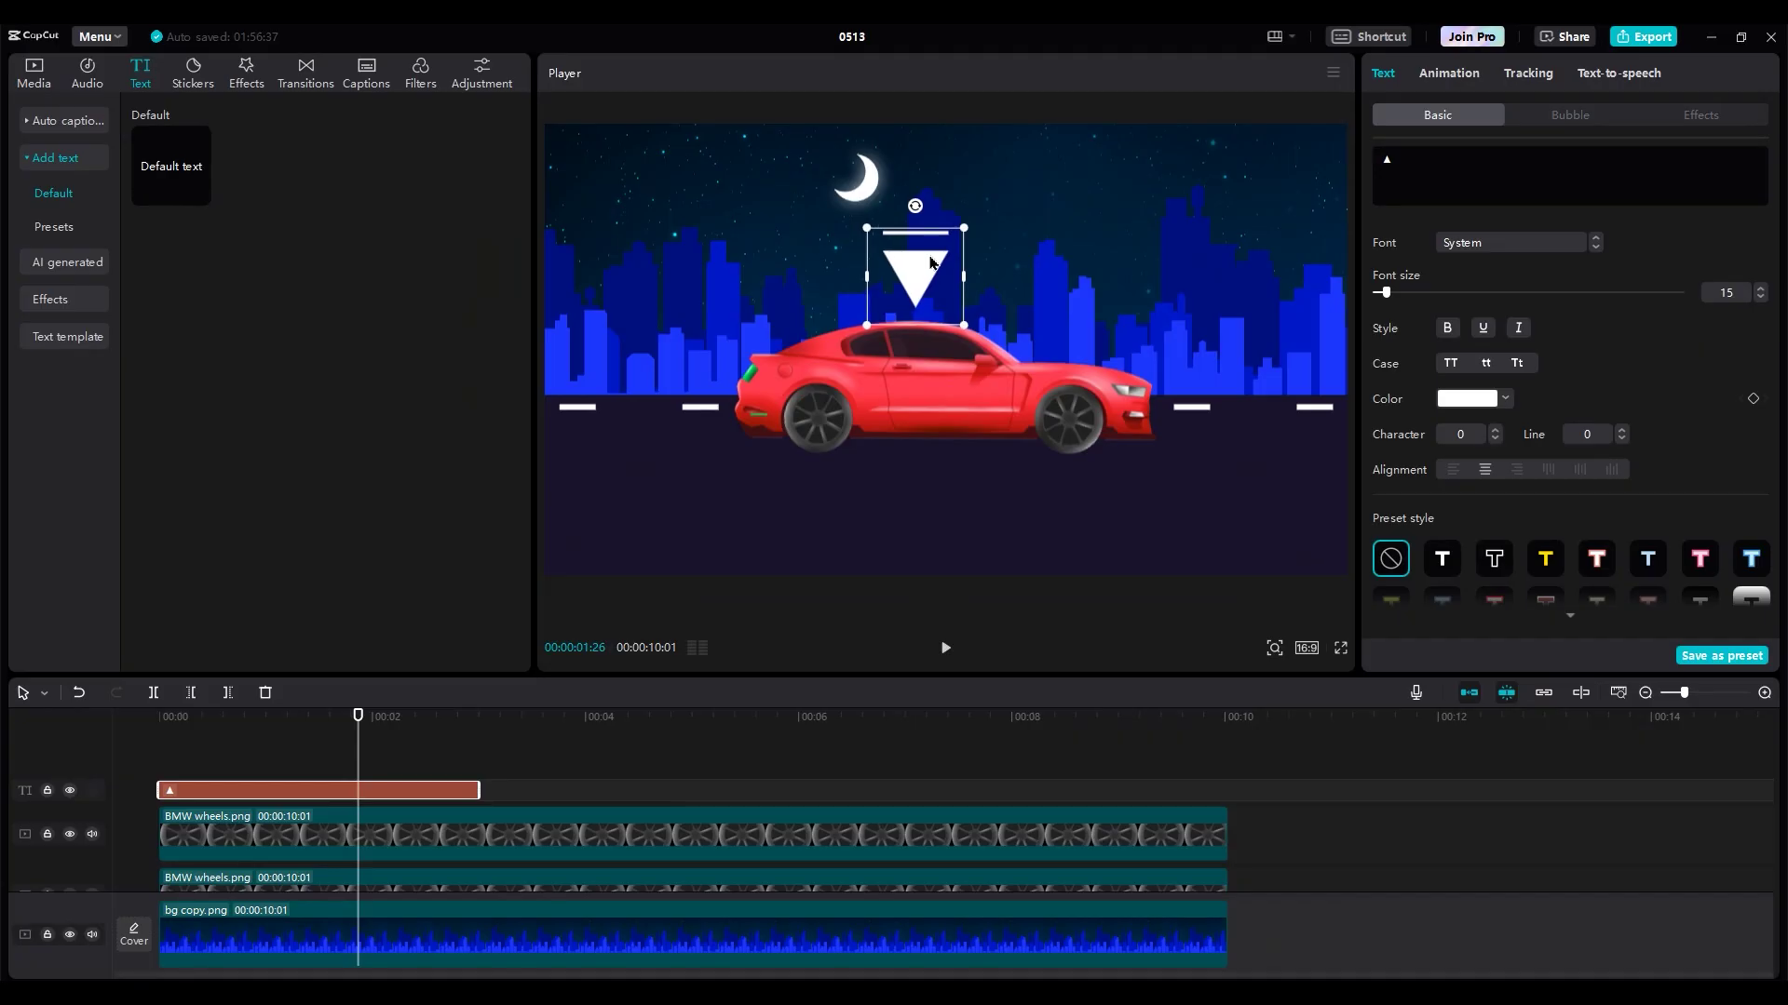
Colour the triangle bright green and add a green glow with range 100 and intensity 25
click(410, 658)
click(303, 794)
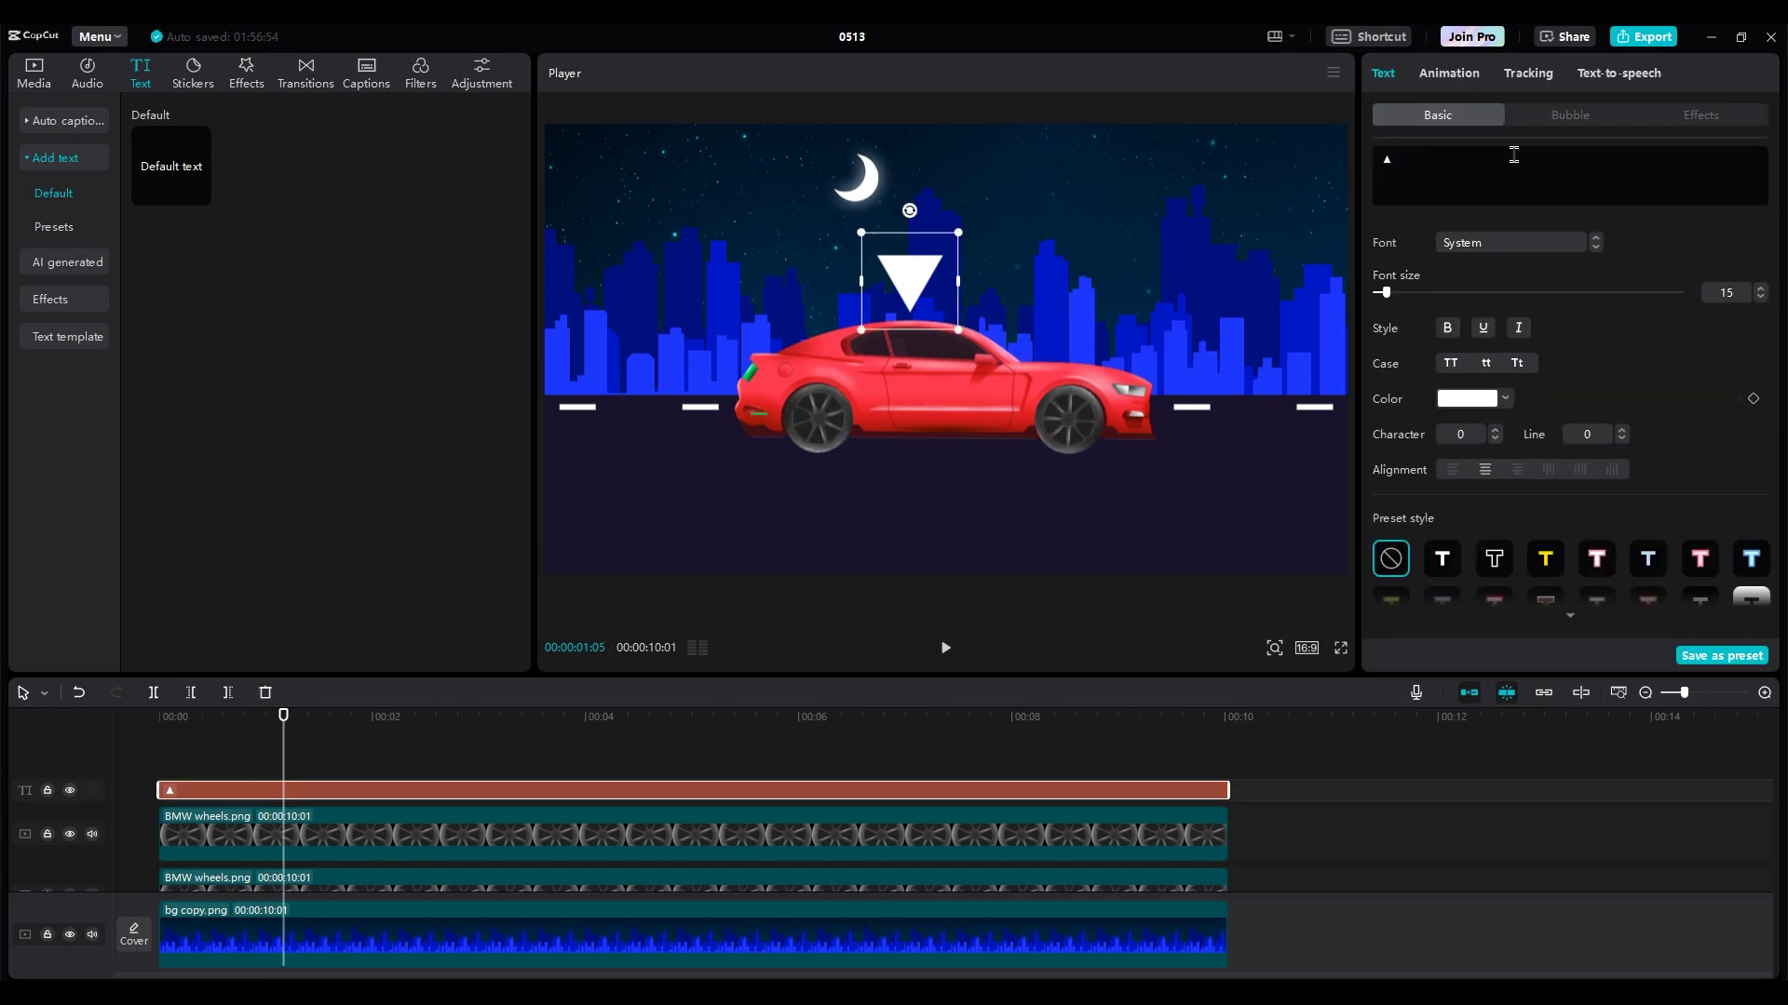
click(1474, 403)
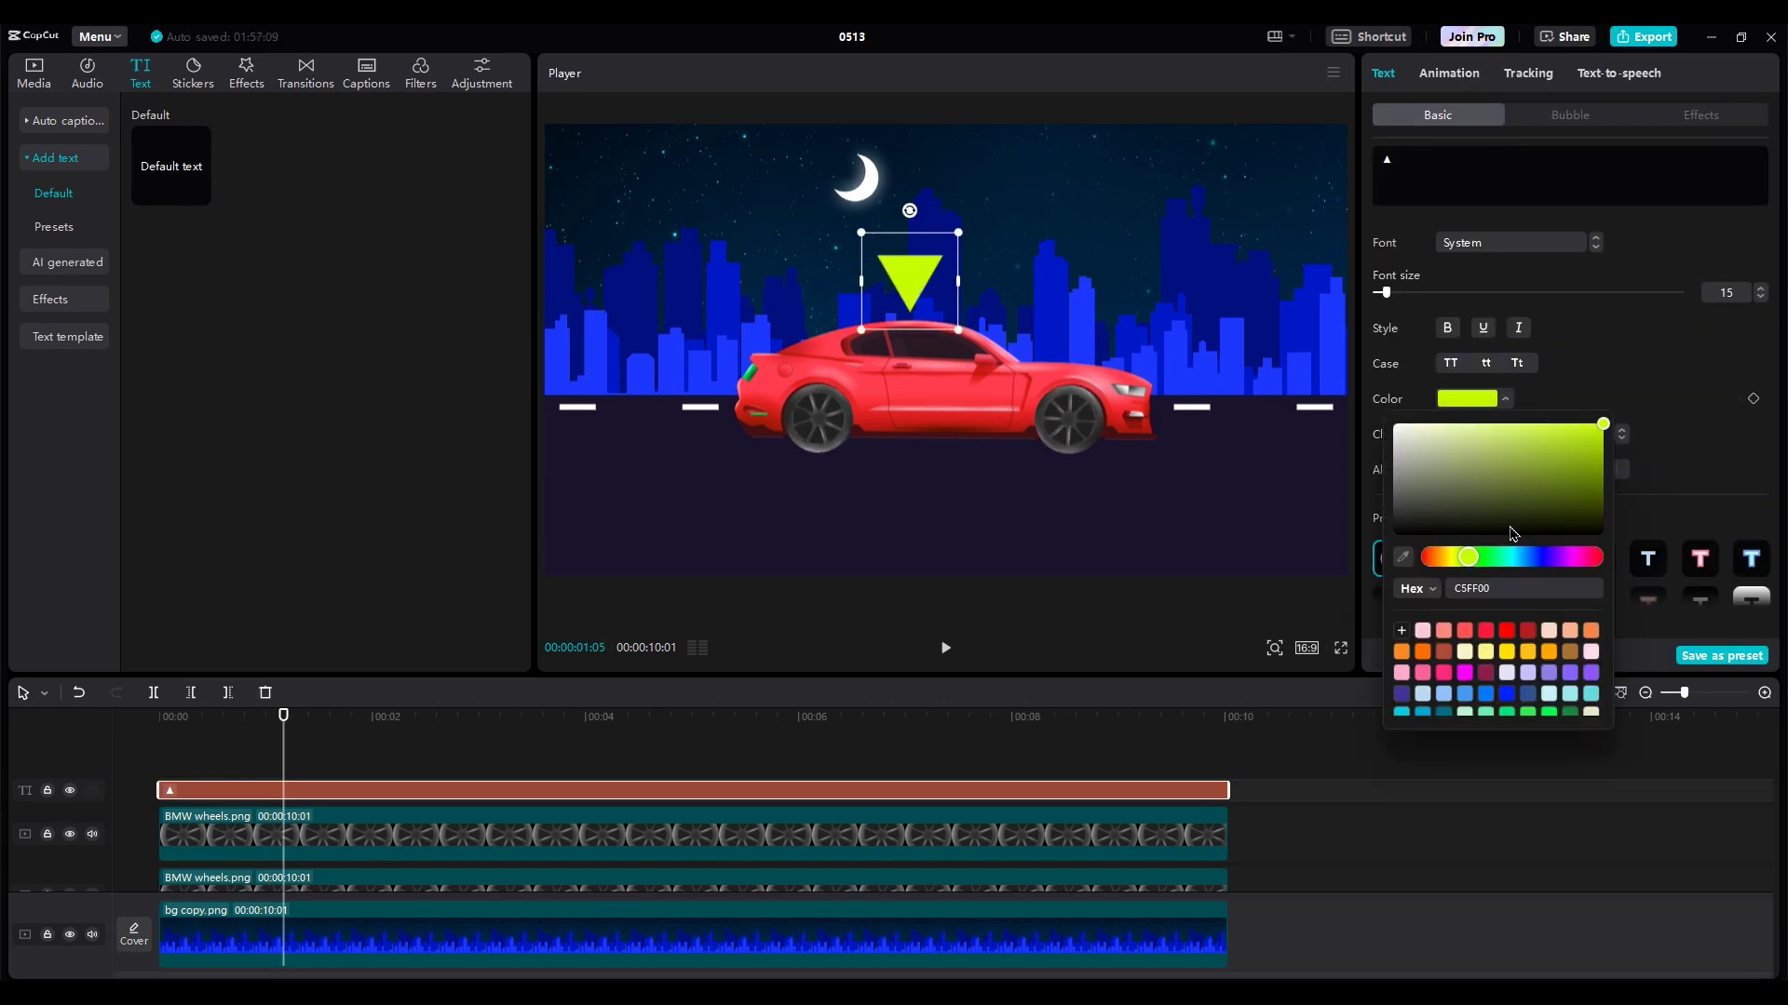
click(1480, 557)
scroll(1411, 534, down, 5)
click(1379, 556)
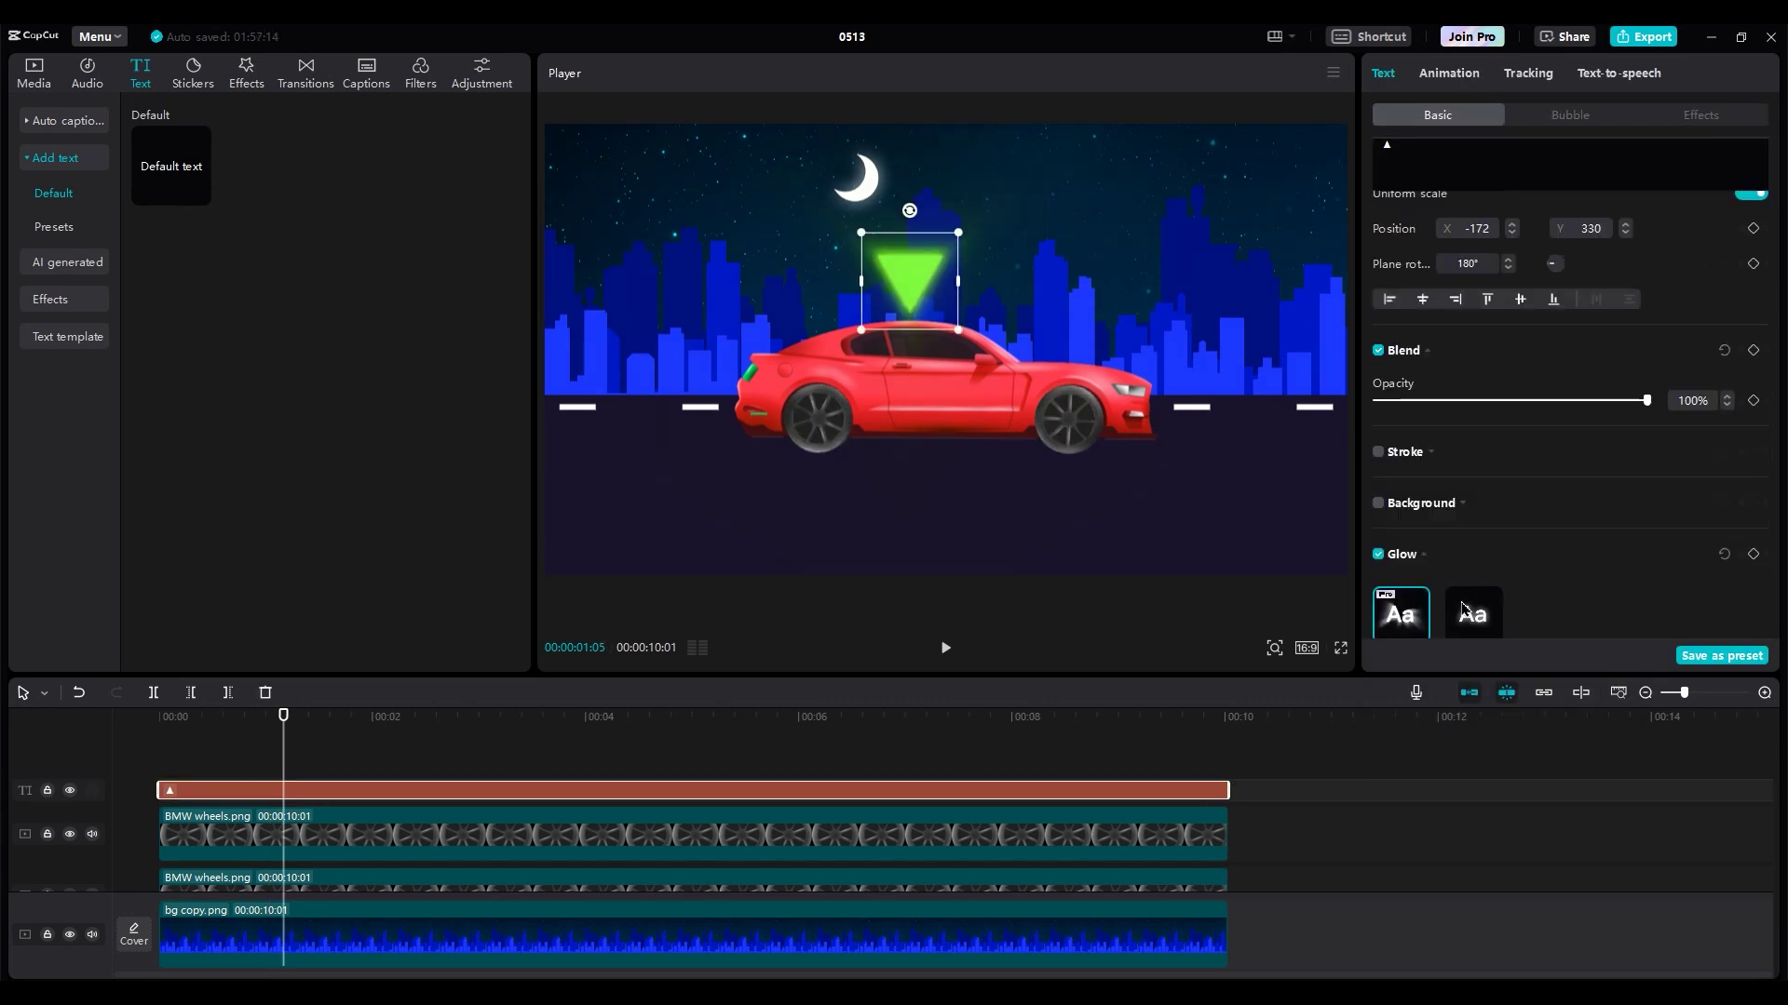
scroll(1508, 549, down, 3)
drag(1547, 513, 1640, 514)
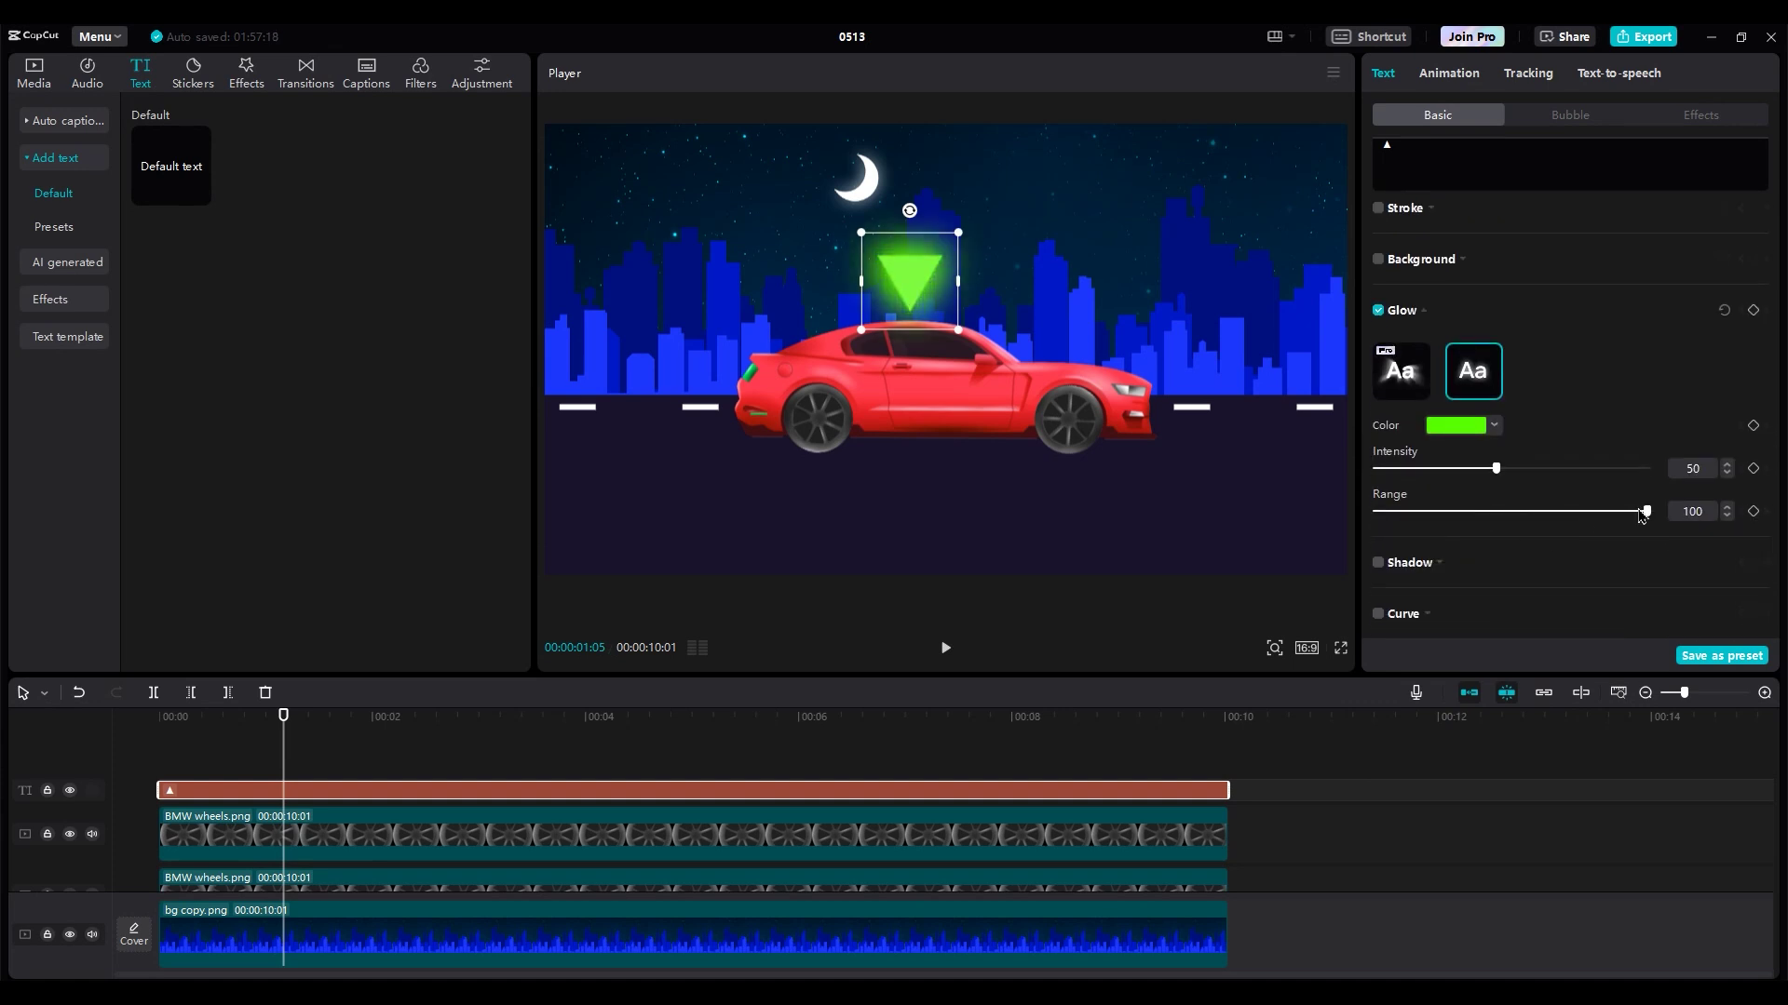
drag(1496, 470, 1422, 470)
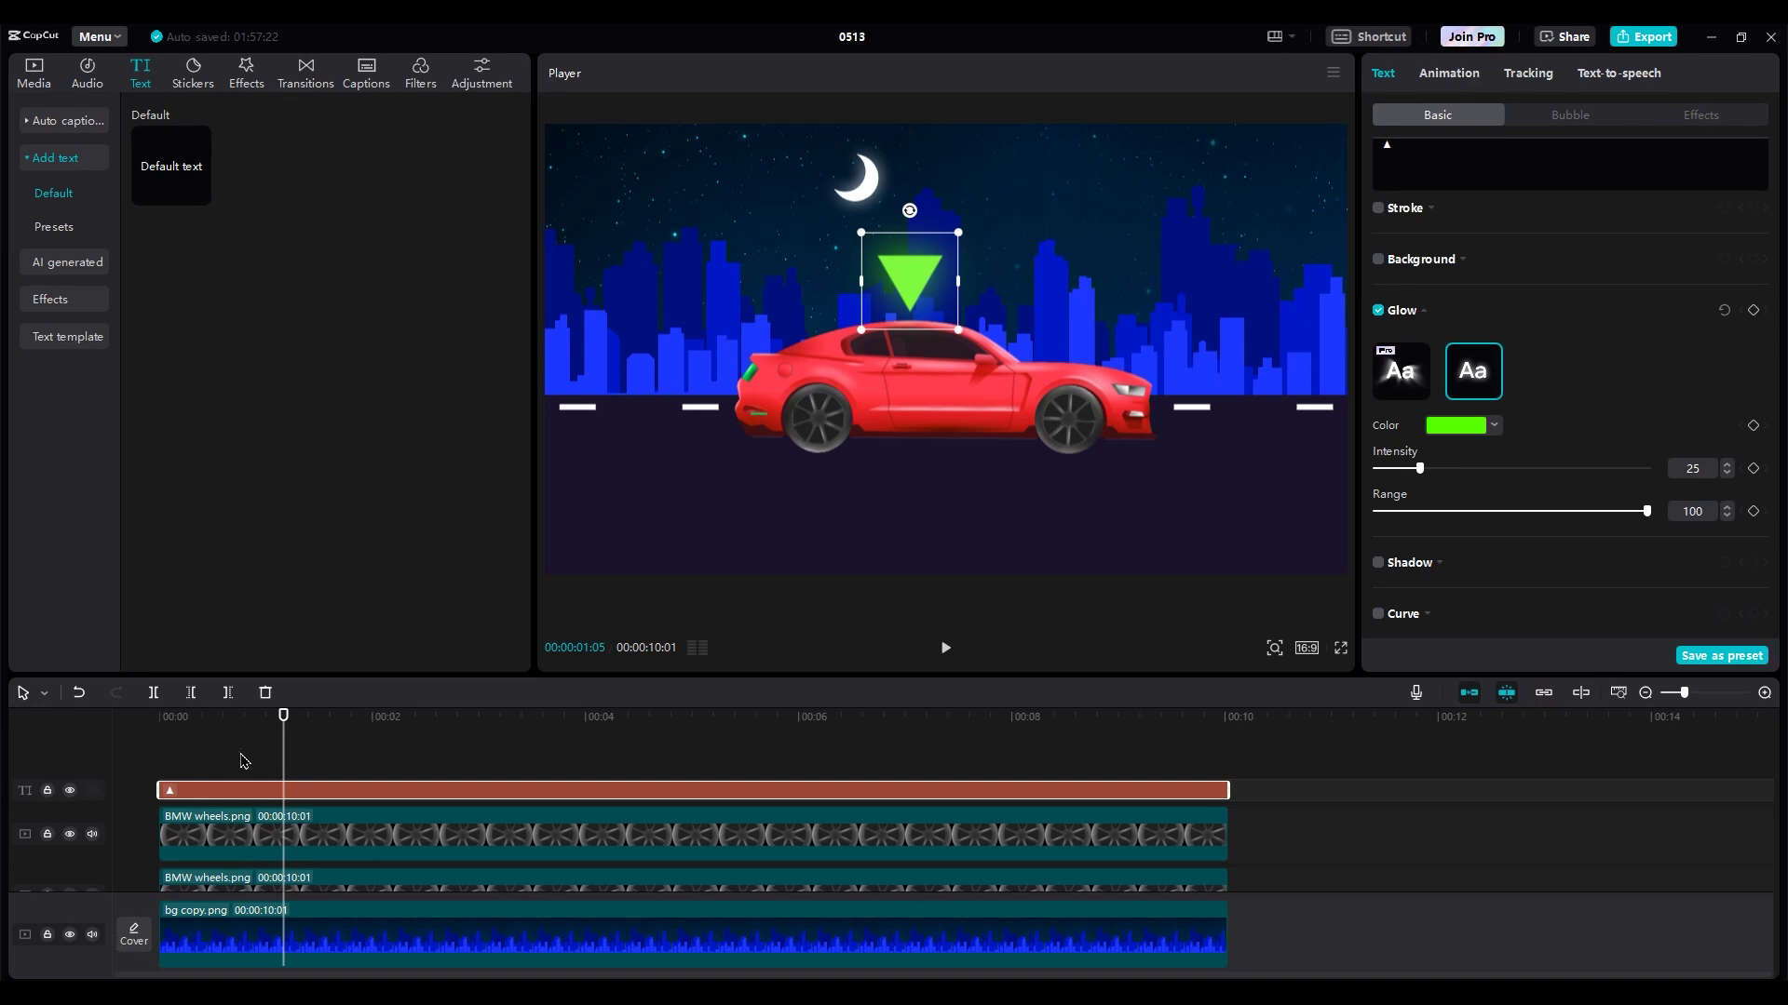
Add another Default text clip and replace its words with '19 YEARS OLD'
drag(160, 192, 163, 789)
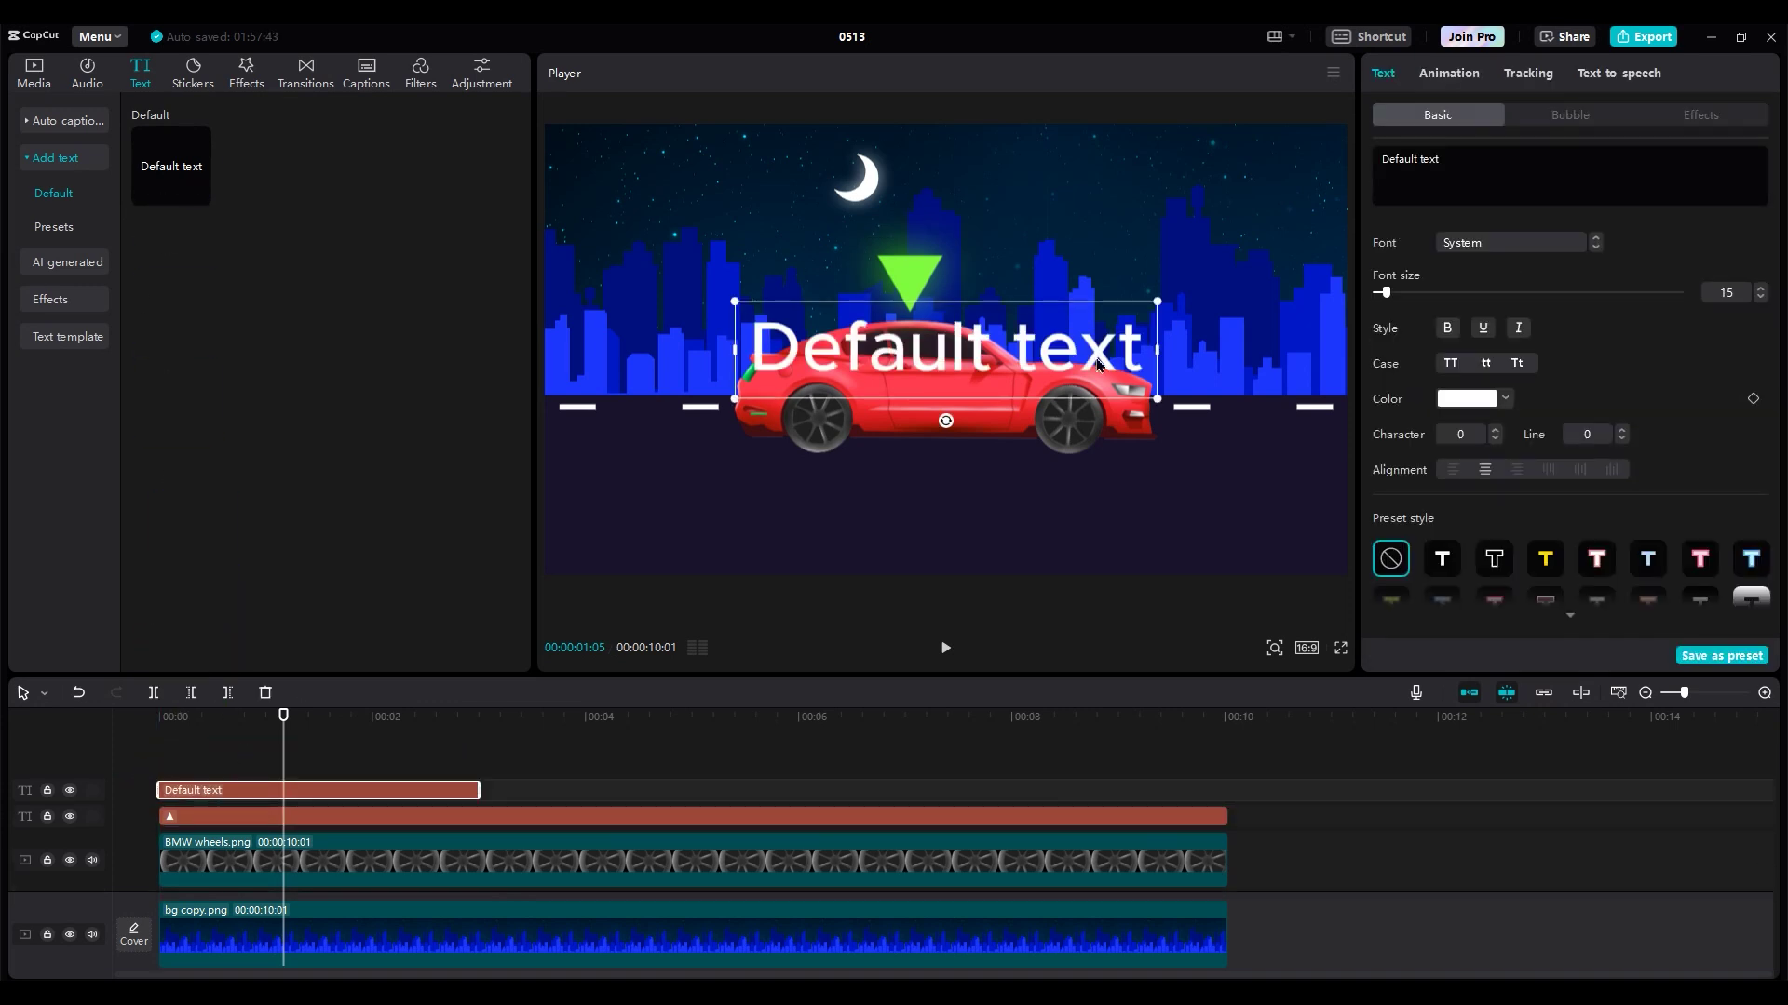
key(ctrl+a)
key(BackSpace)
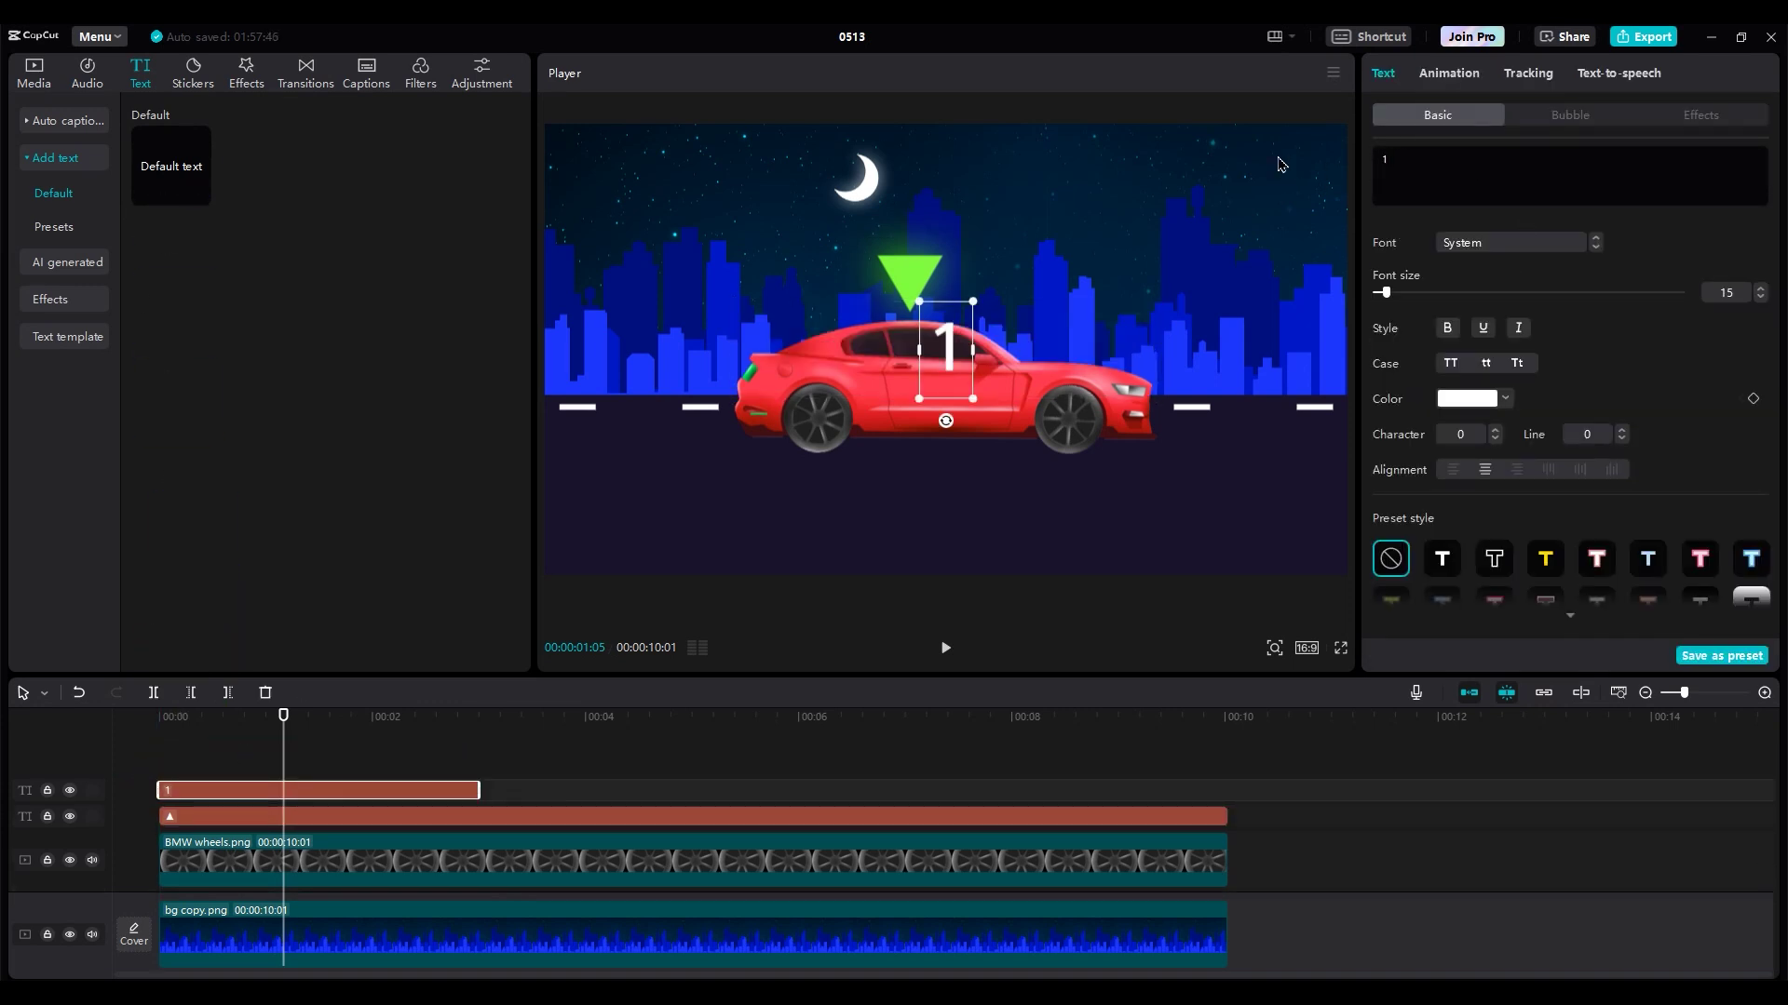
text(19 YEARS OLD)
Switch the text font to ZY Vigorous-Medium and retype the words as lowercase 'years old'
click(1596, 248)
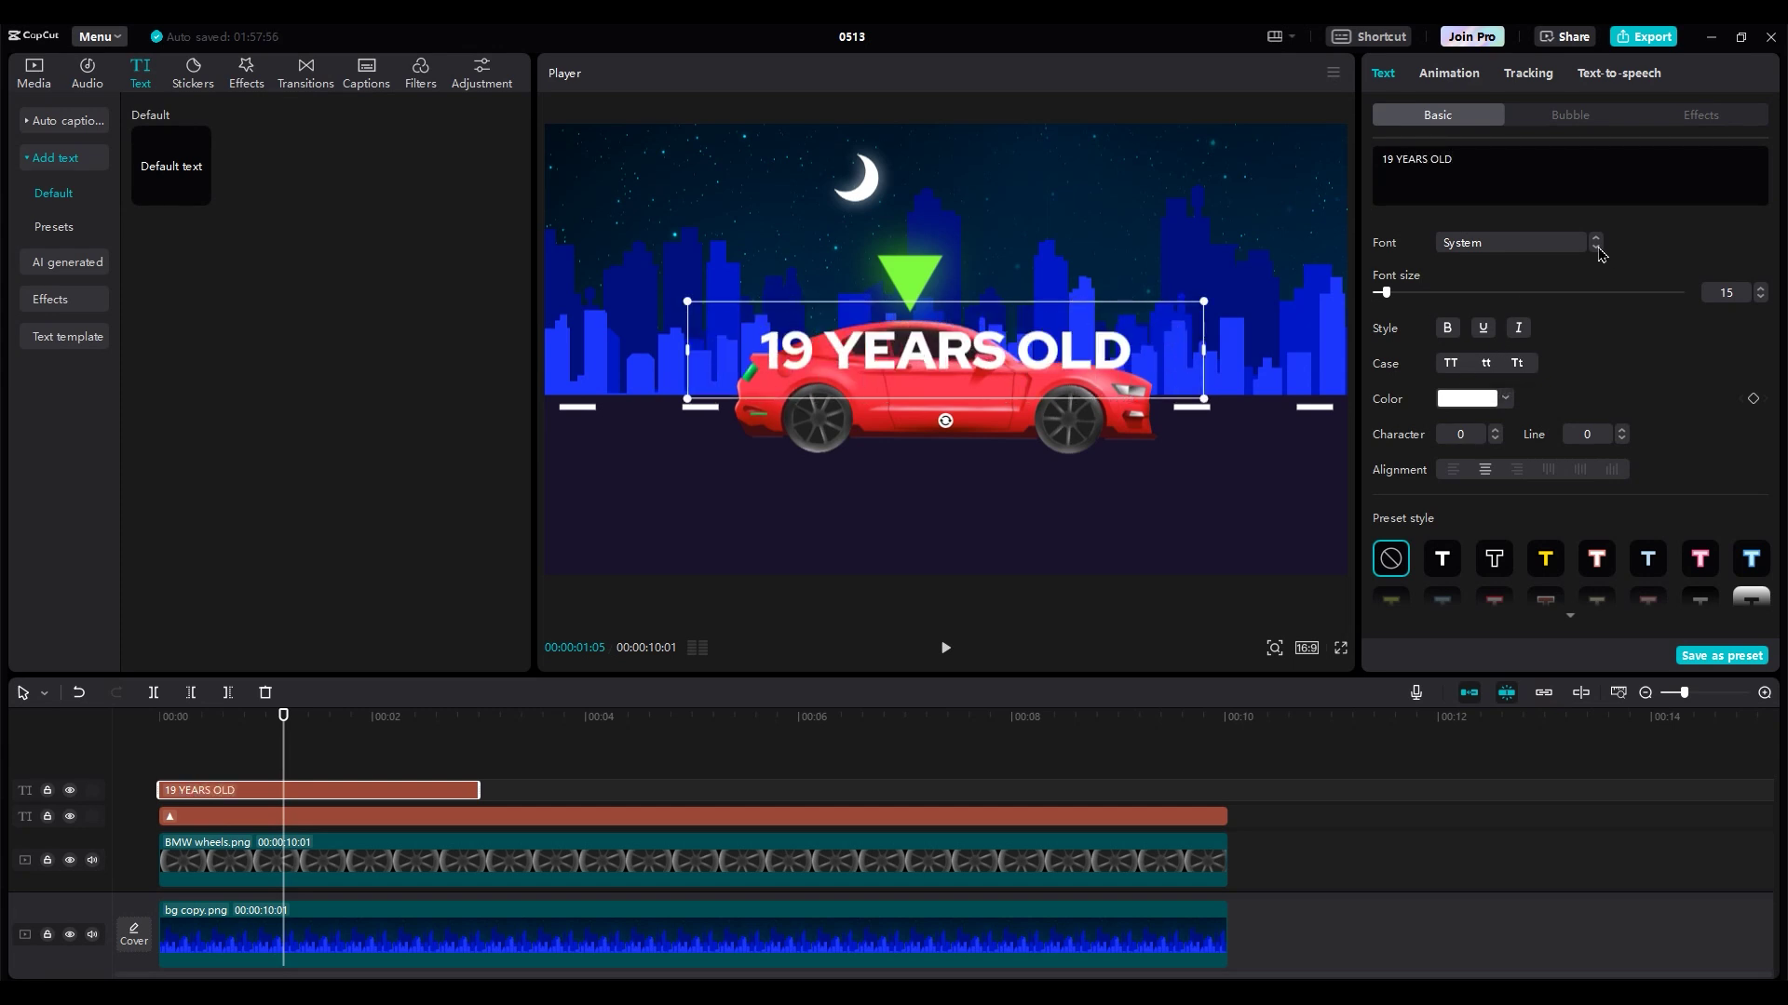
click(1596, 247)
click(1596, 248)
click(1596, 247)
click(1596, 247)
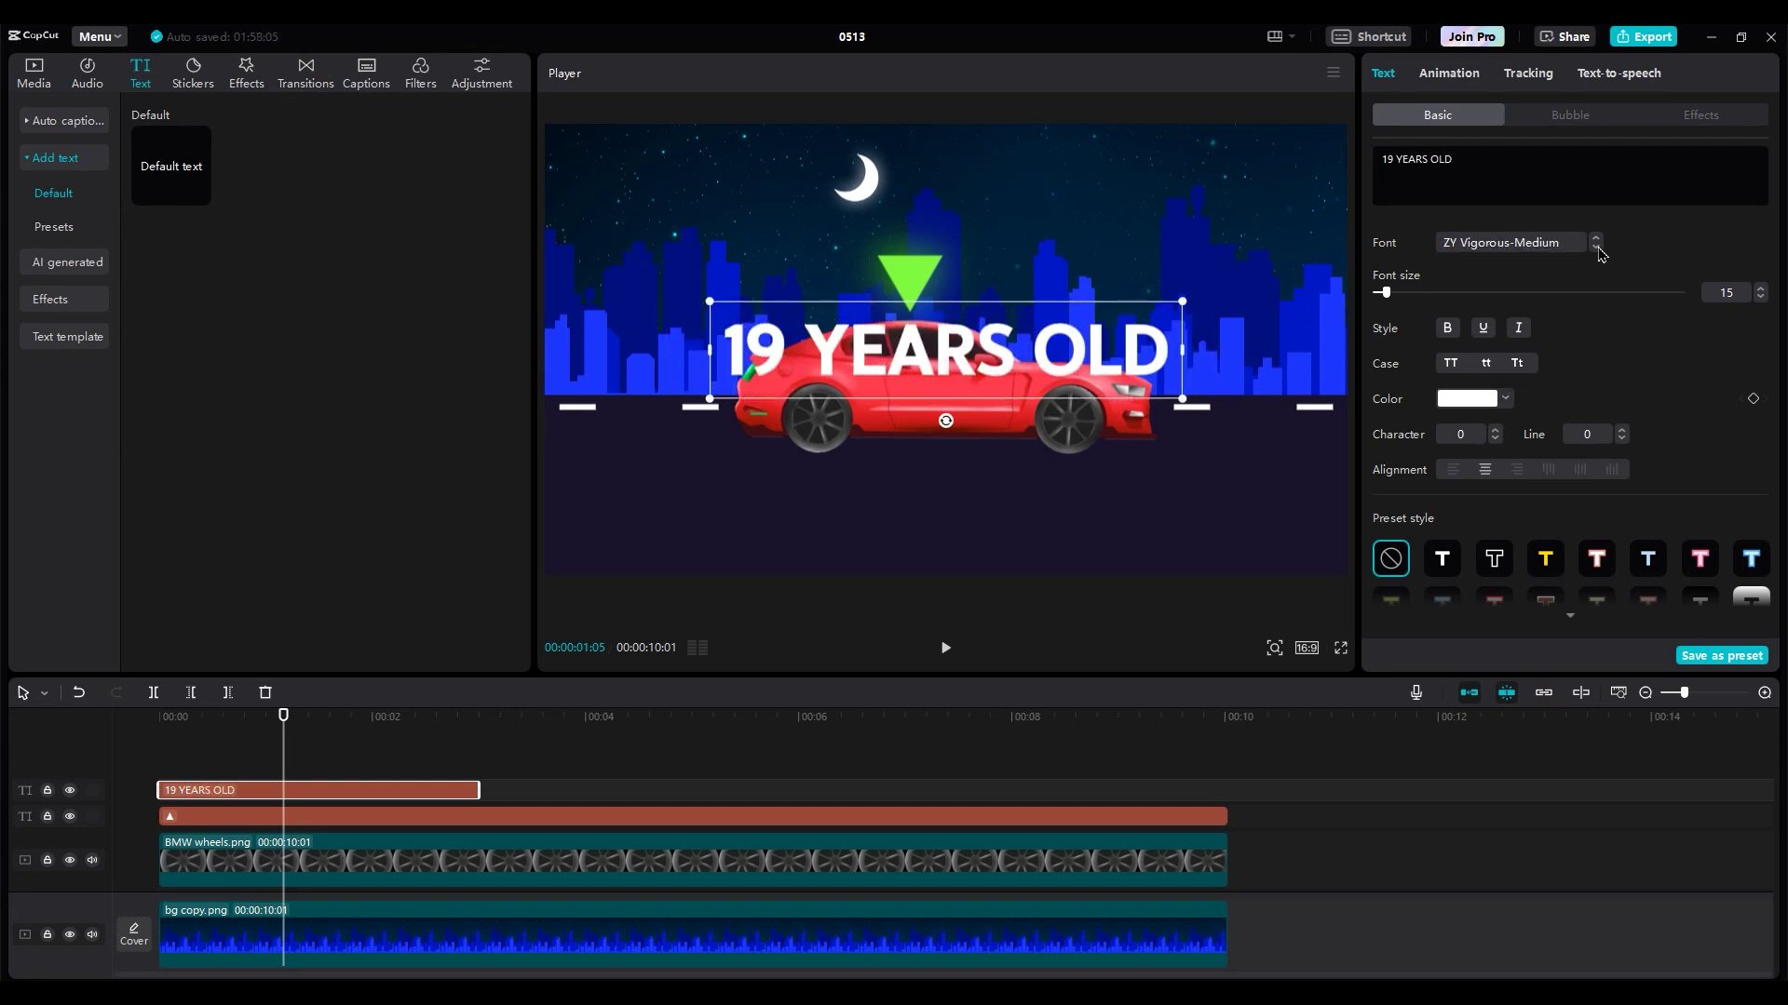
shift+click(1393, 164)
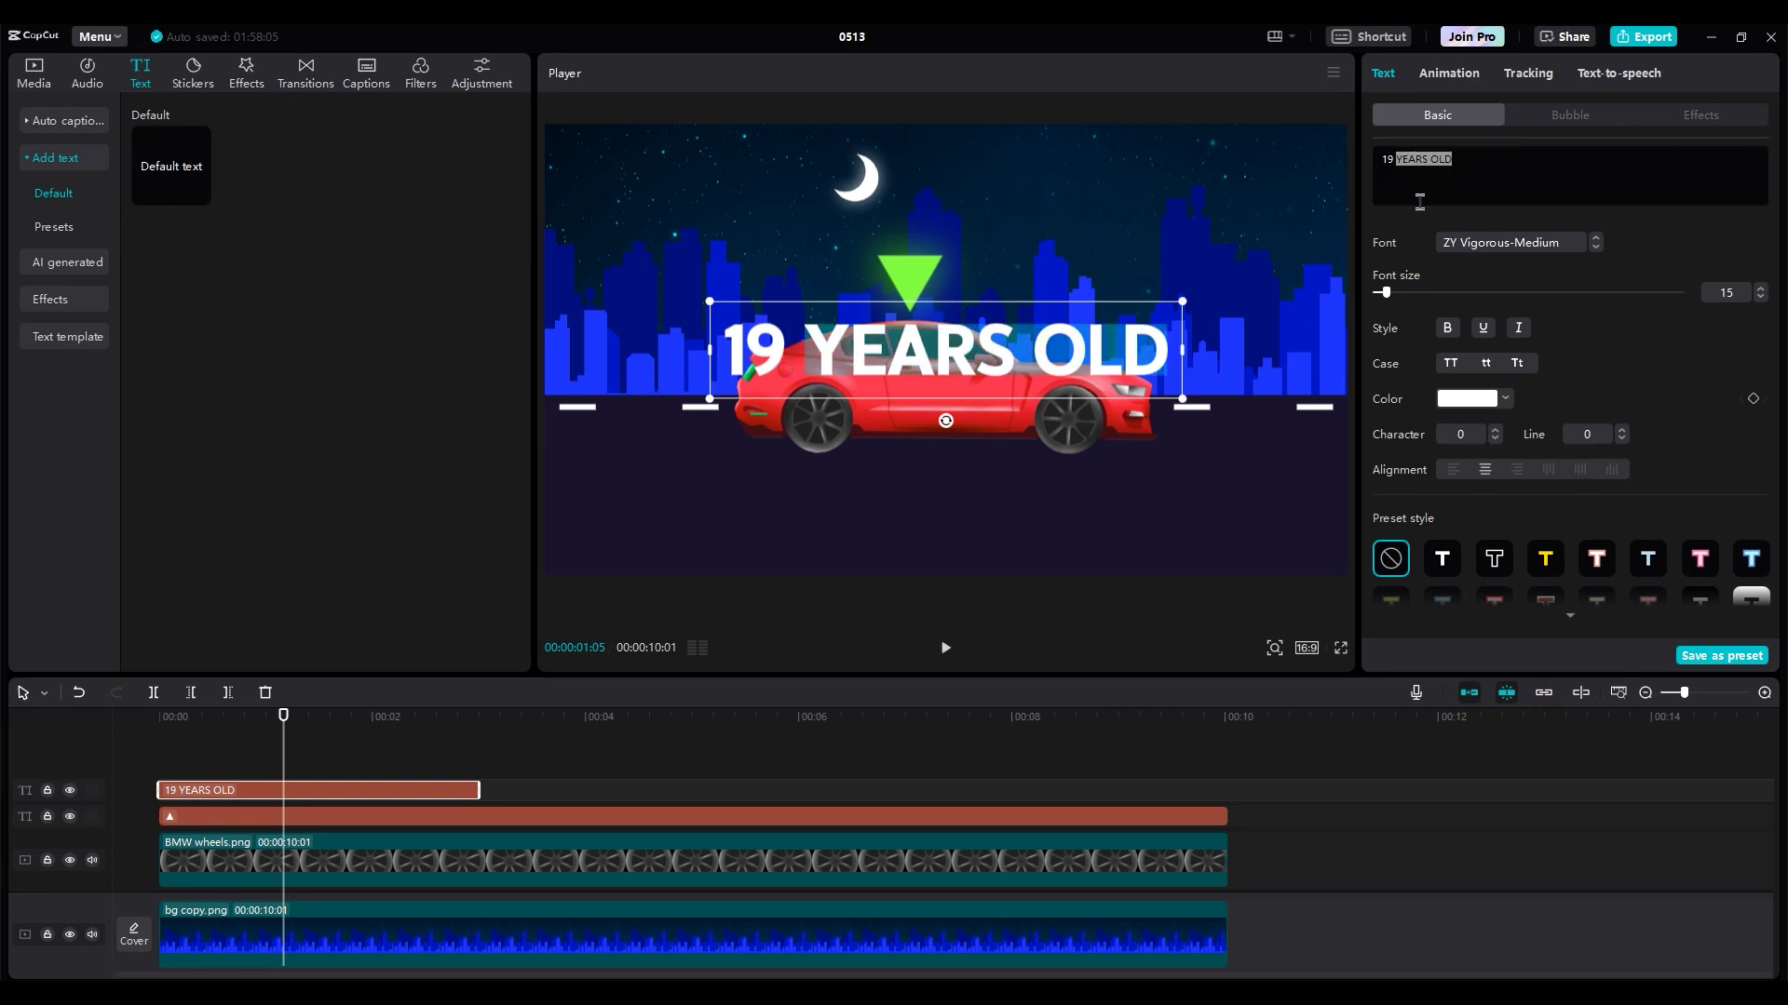
text(years old)
Move the '19 years old' text above the car near the moon
click(205, 715)
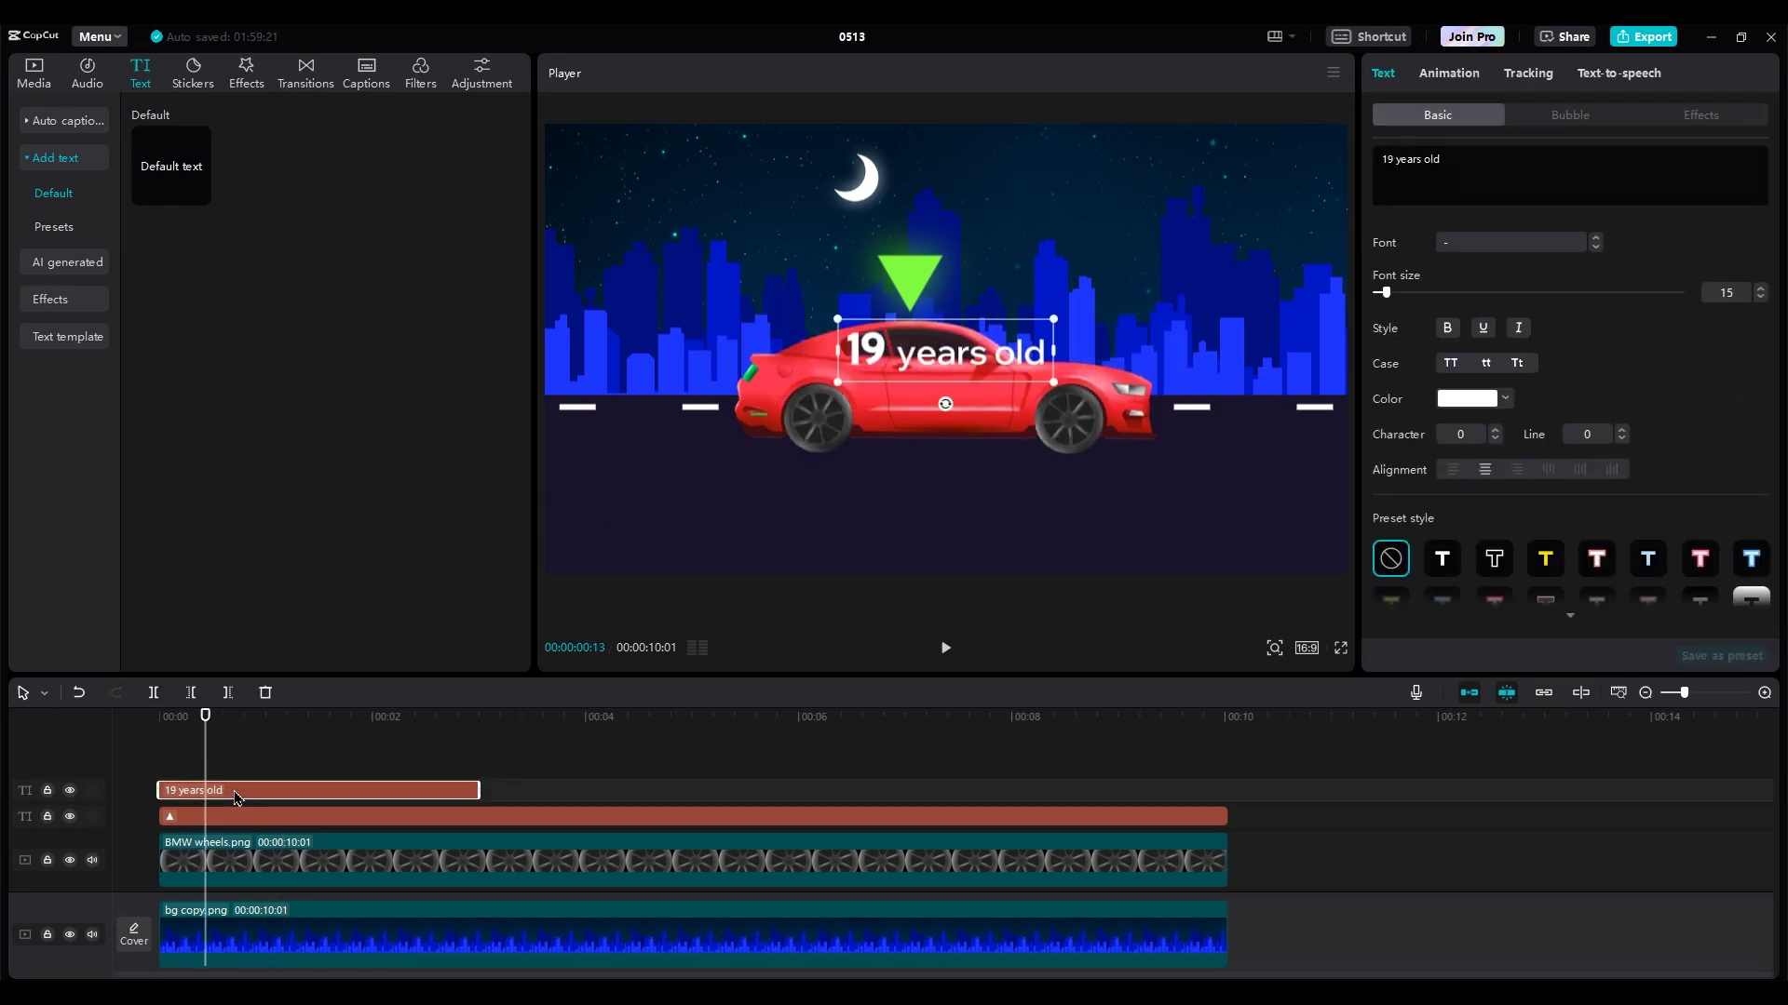
drag(984, 354, 966, 243)
drag(203, 718, 130, 731)
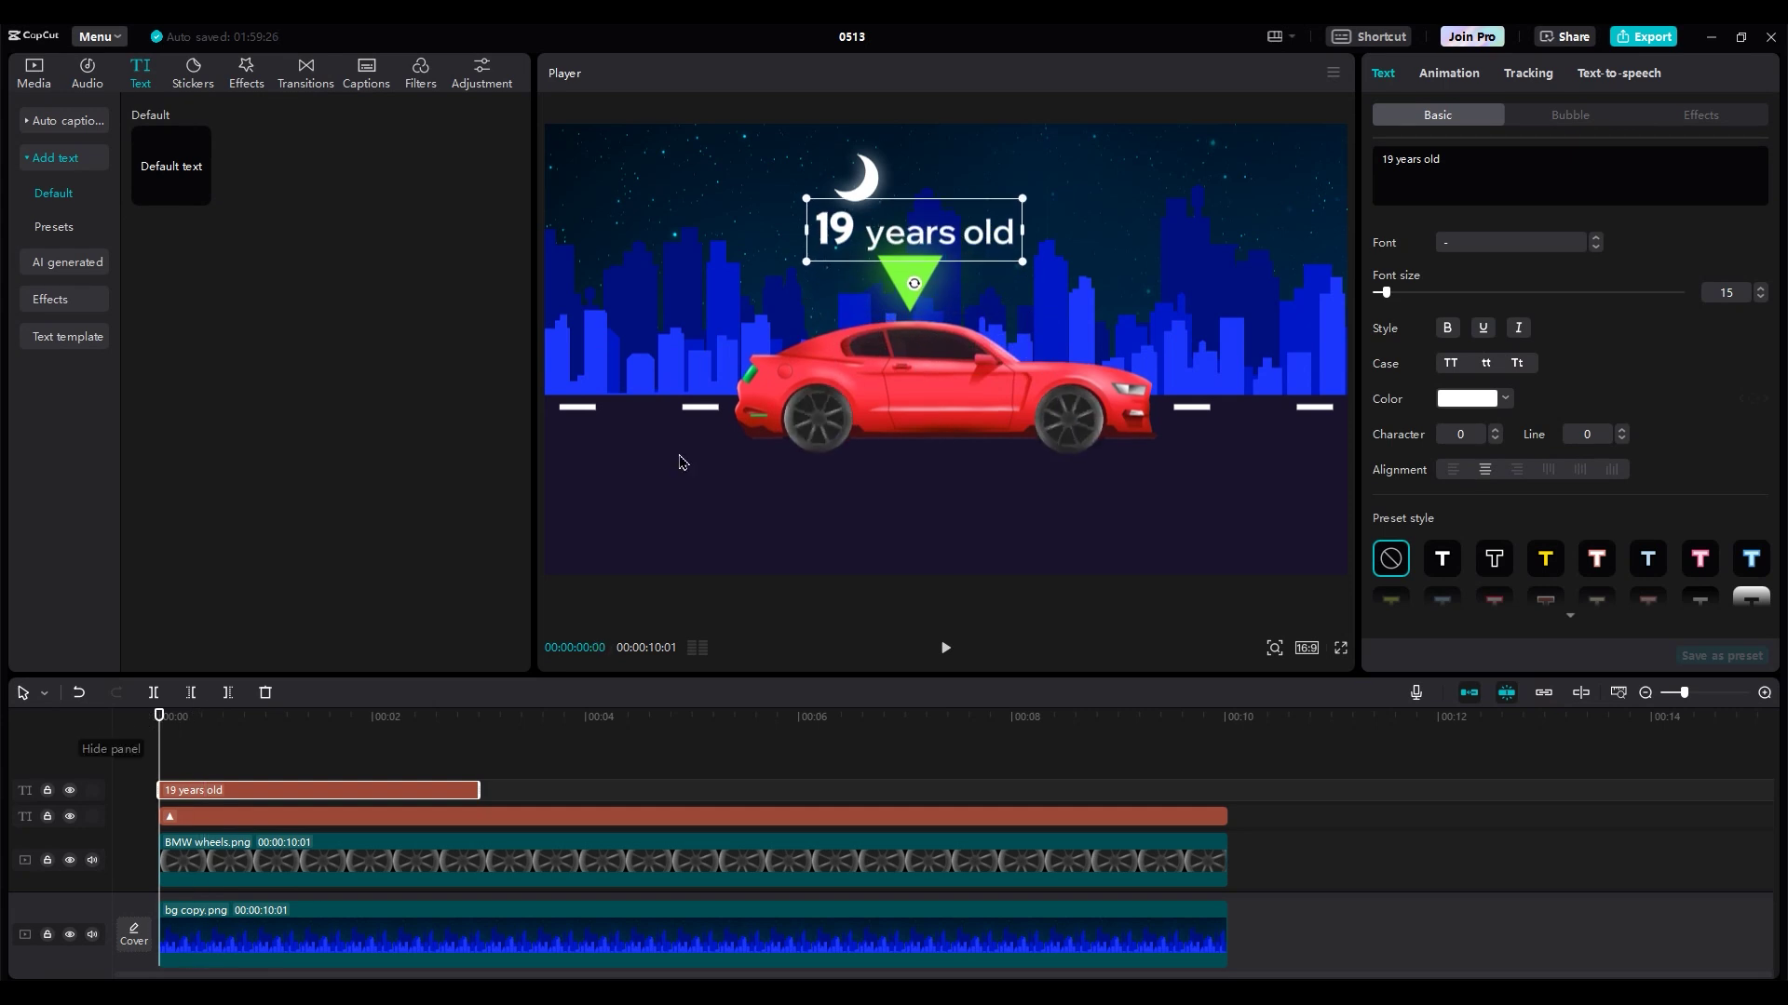
click(1448, 72)
Apply the Zoom In entrance animation to the green triangle clip
click(1473, 230)
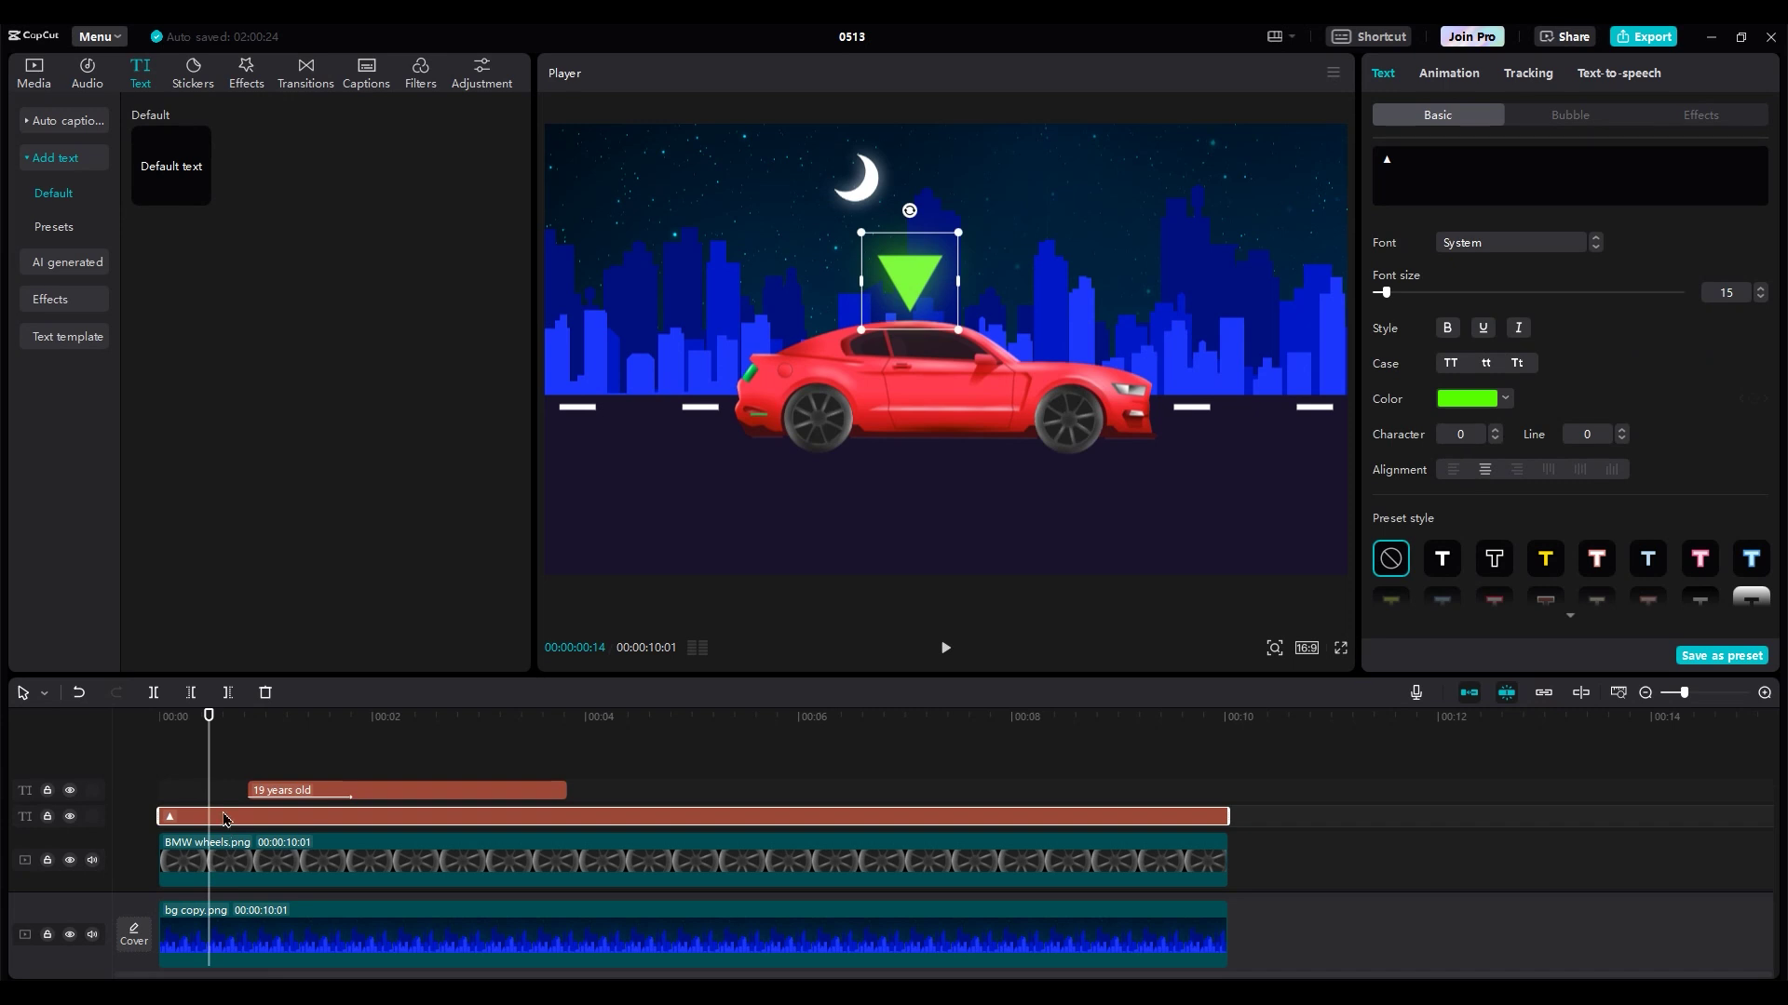
click(1449, 73)
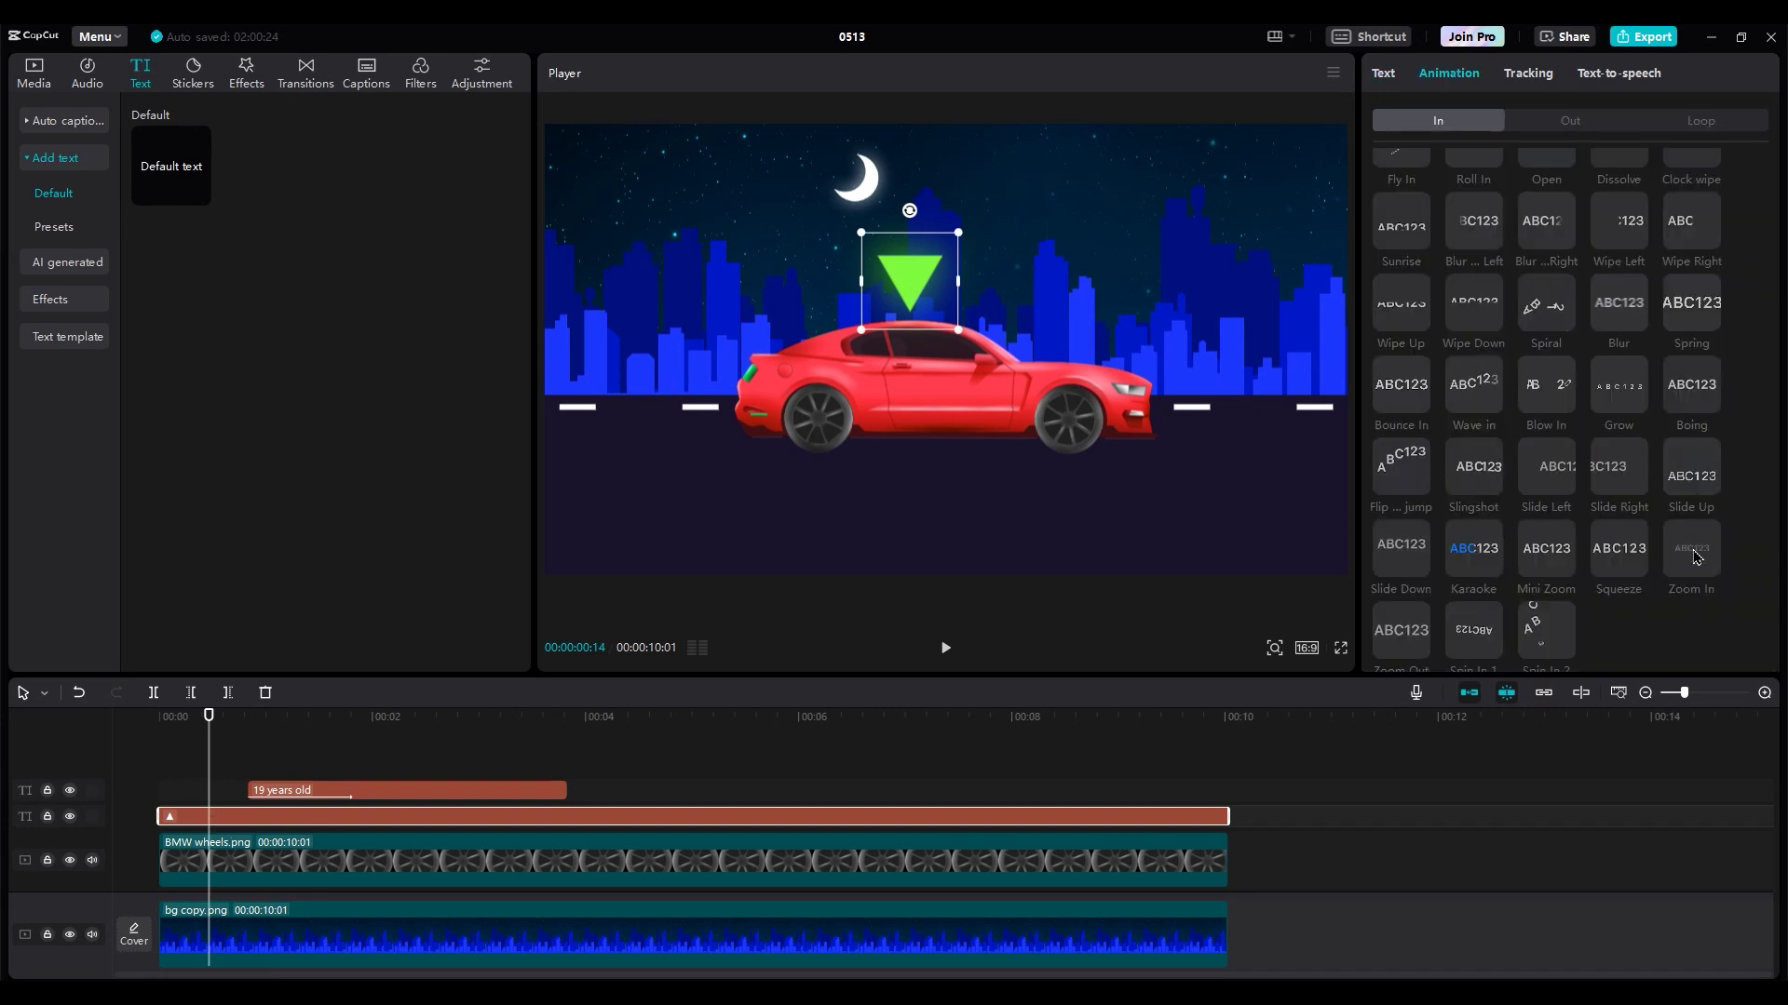
click(1694, 555)
Delay the triangle clip to start at 0.5 s and preview the animation
drag(297, 816, 351, 815)
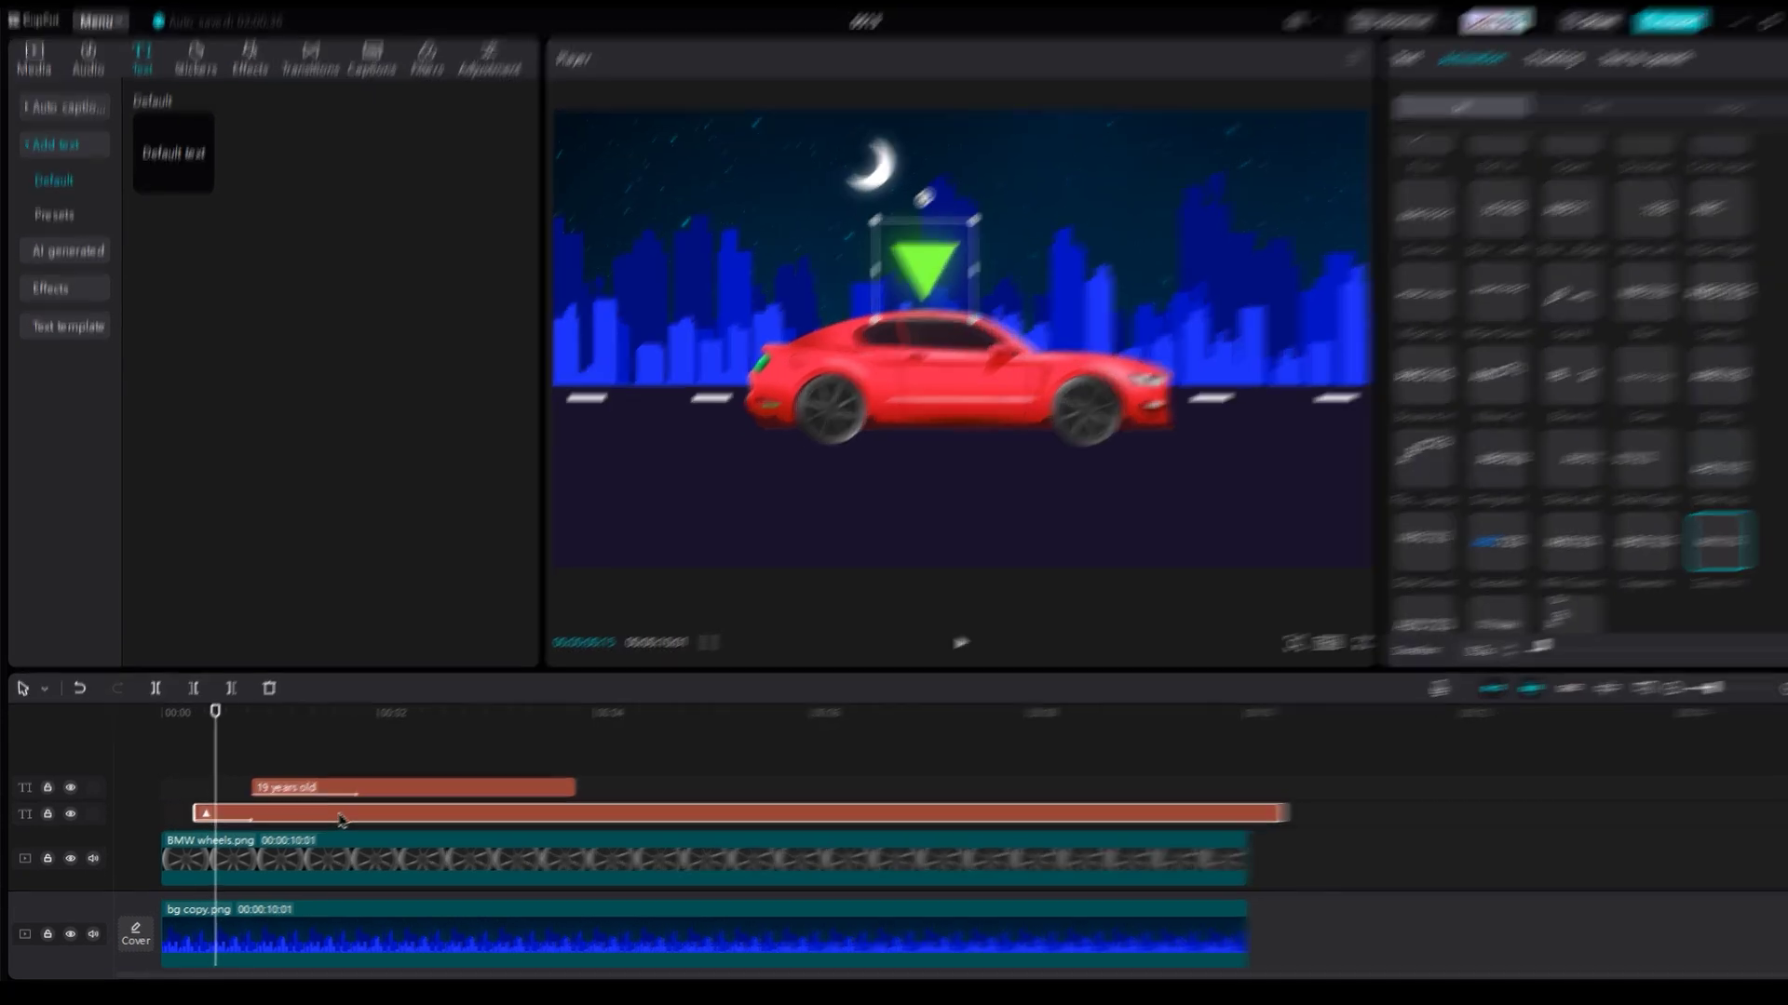
click(186, 773)
key(space)
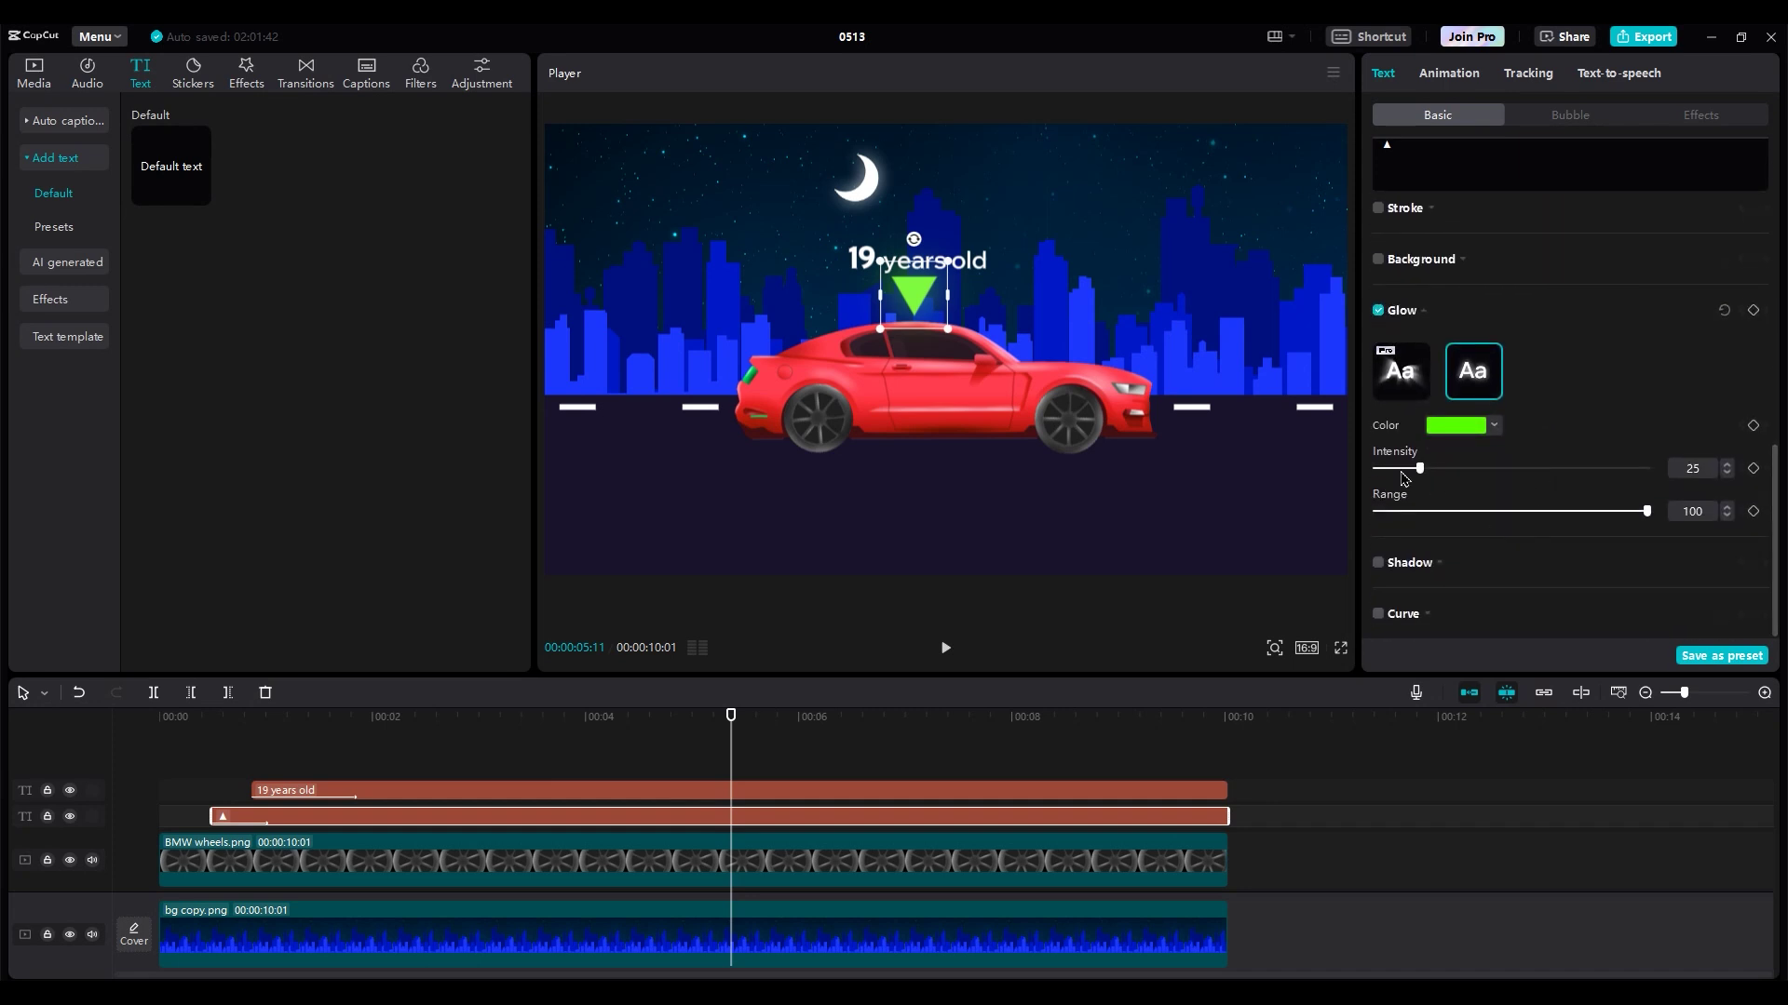
Keyframe the triangle's glow intensity at 36, then lower it to 19 later in the clip
drag(1439, 470, 1453, 468)
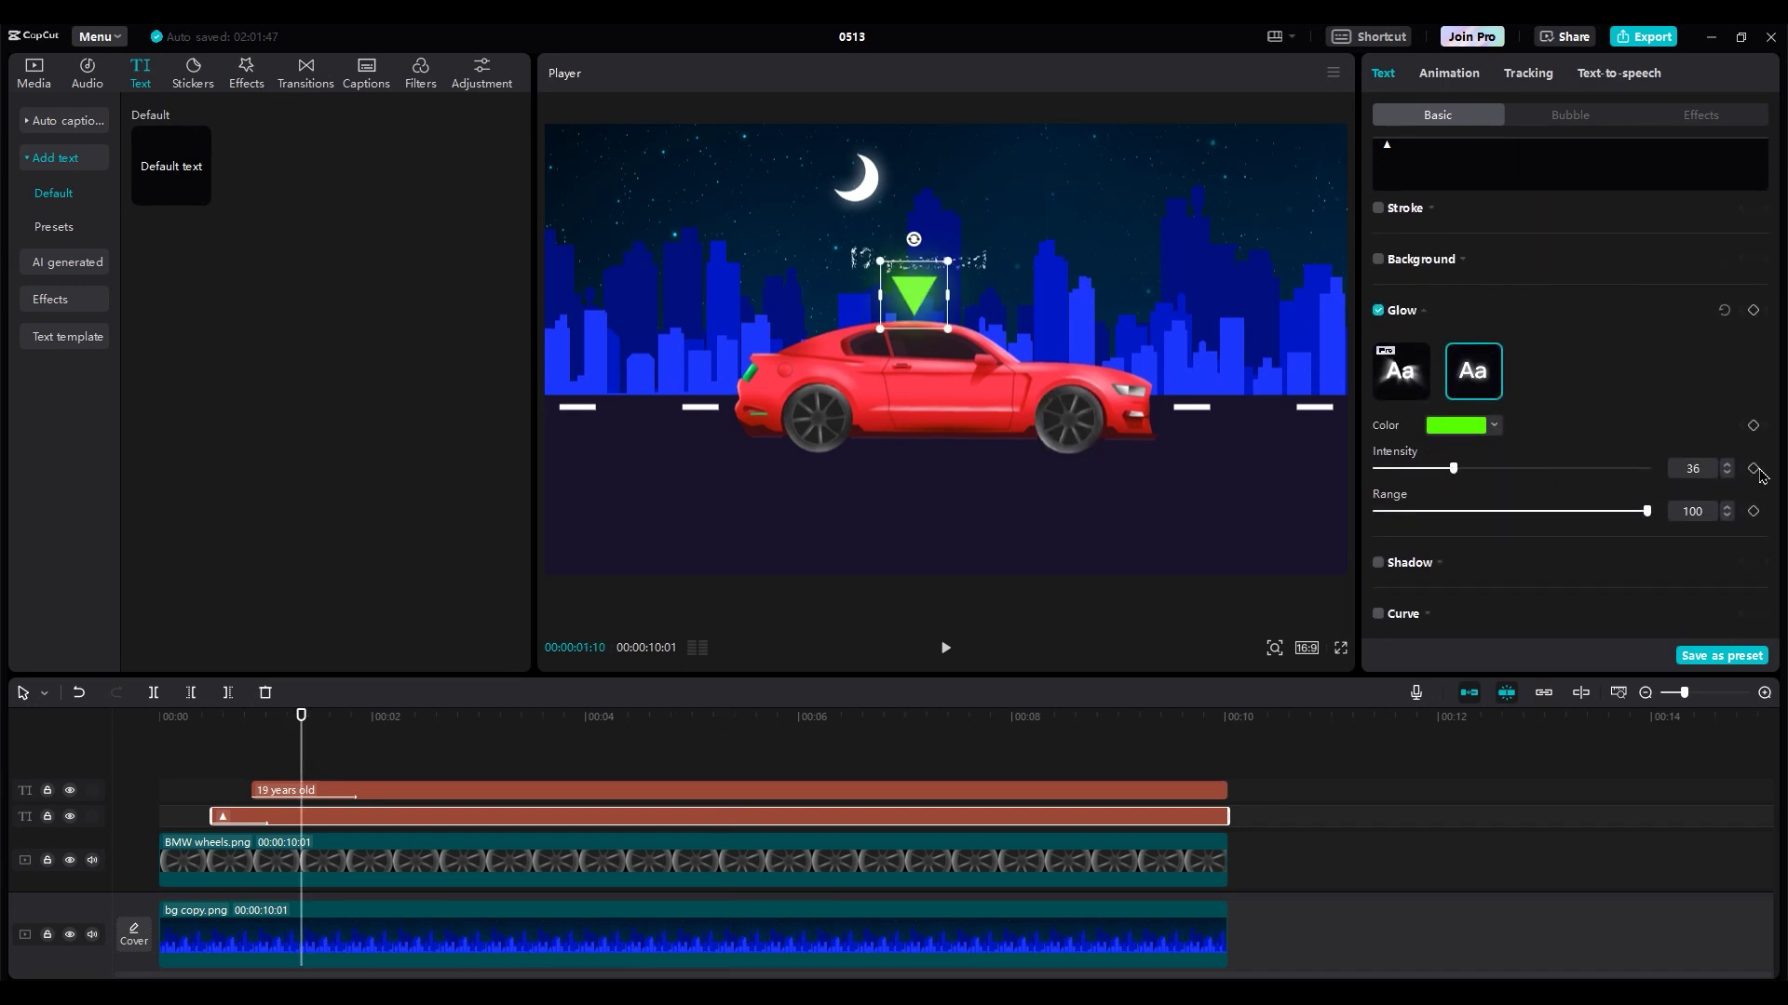
drag(353, 742, 752, 736)
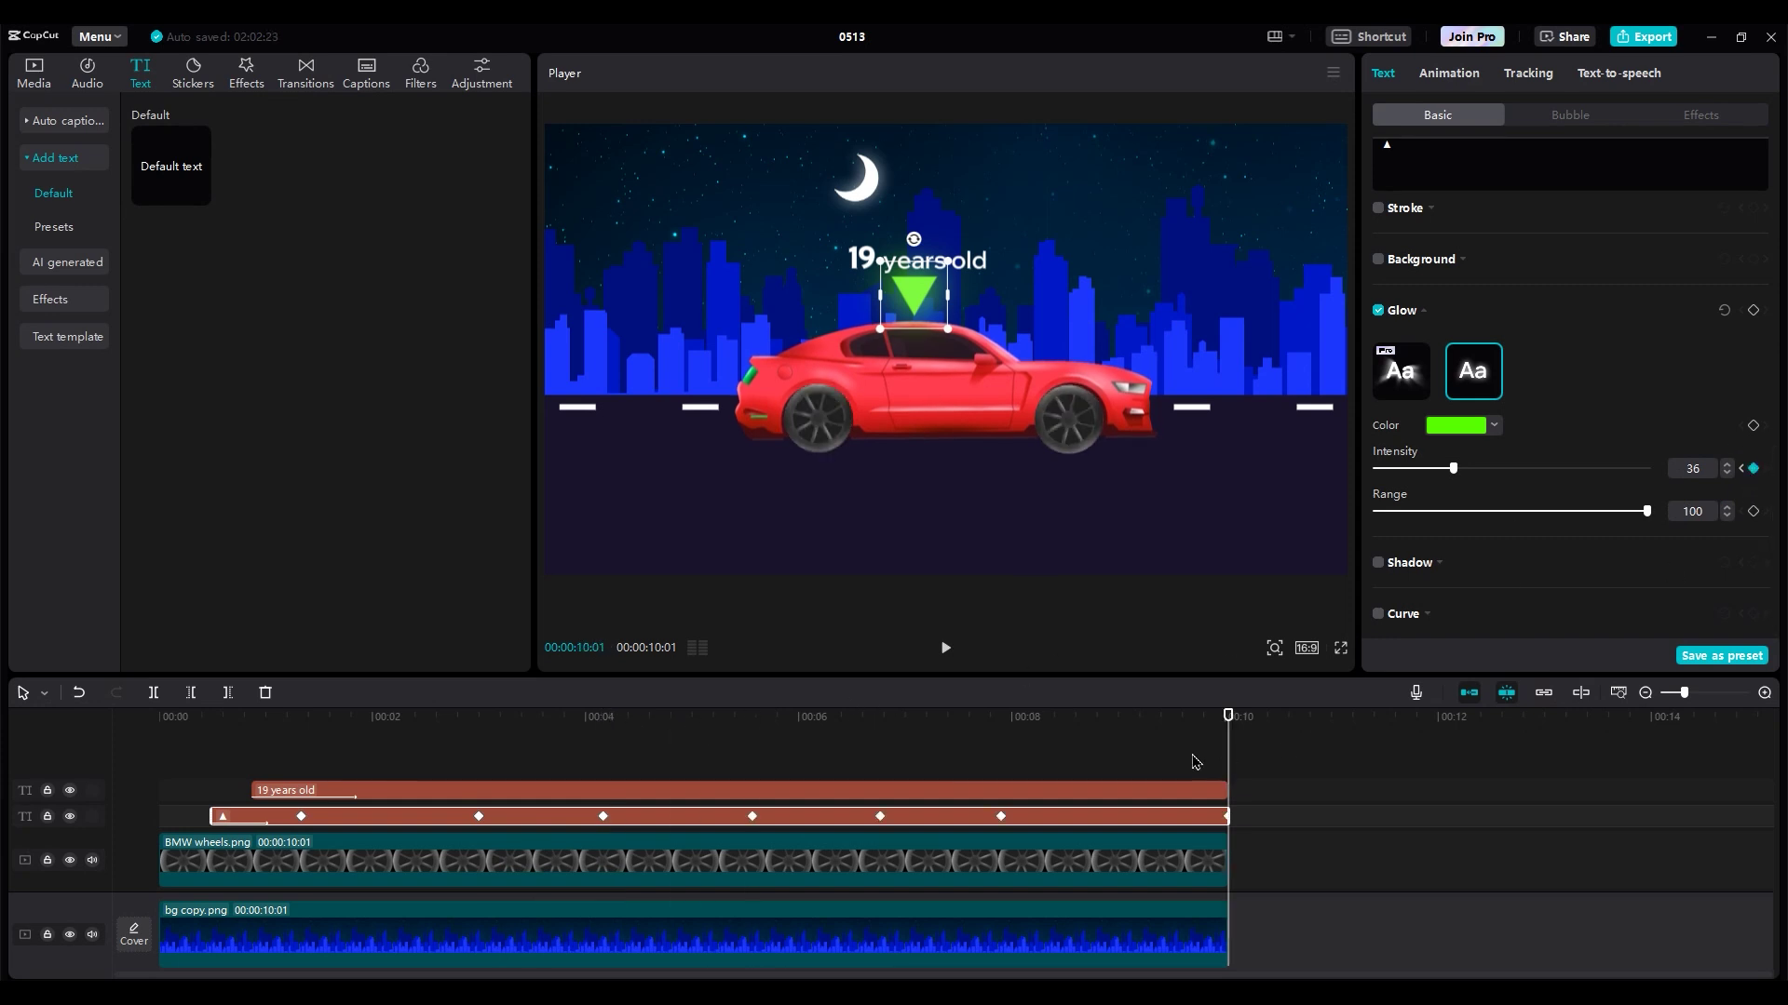
click(1141, 730)
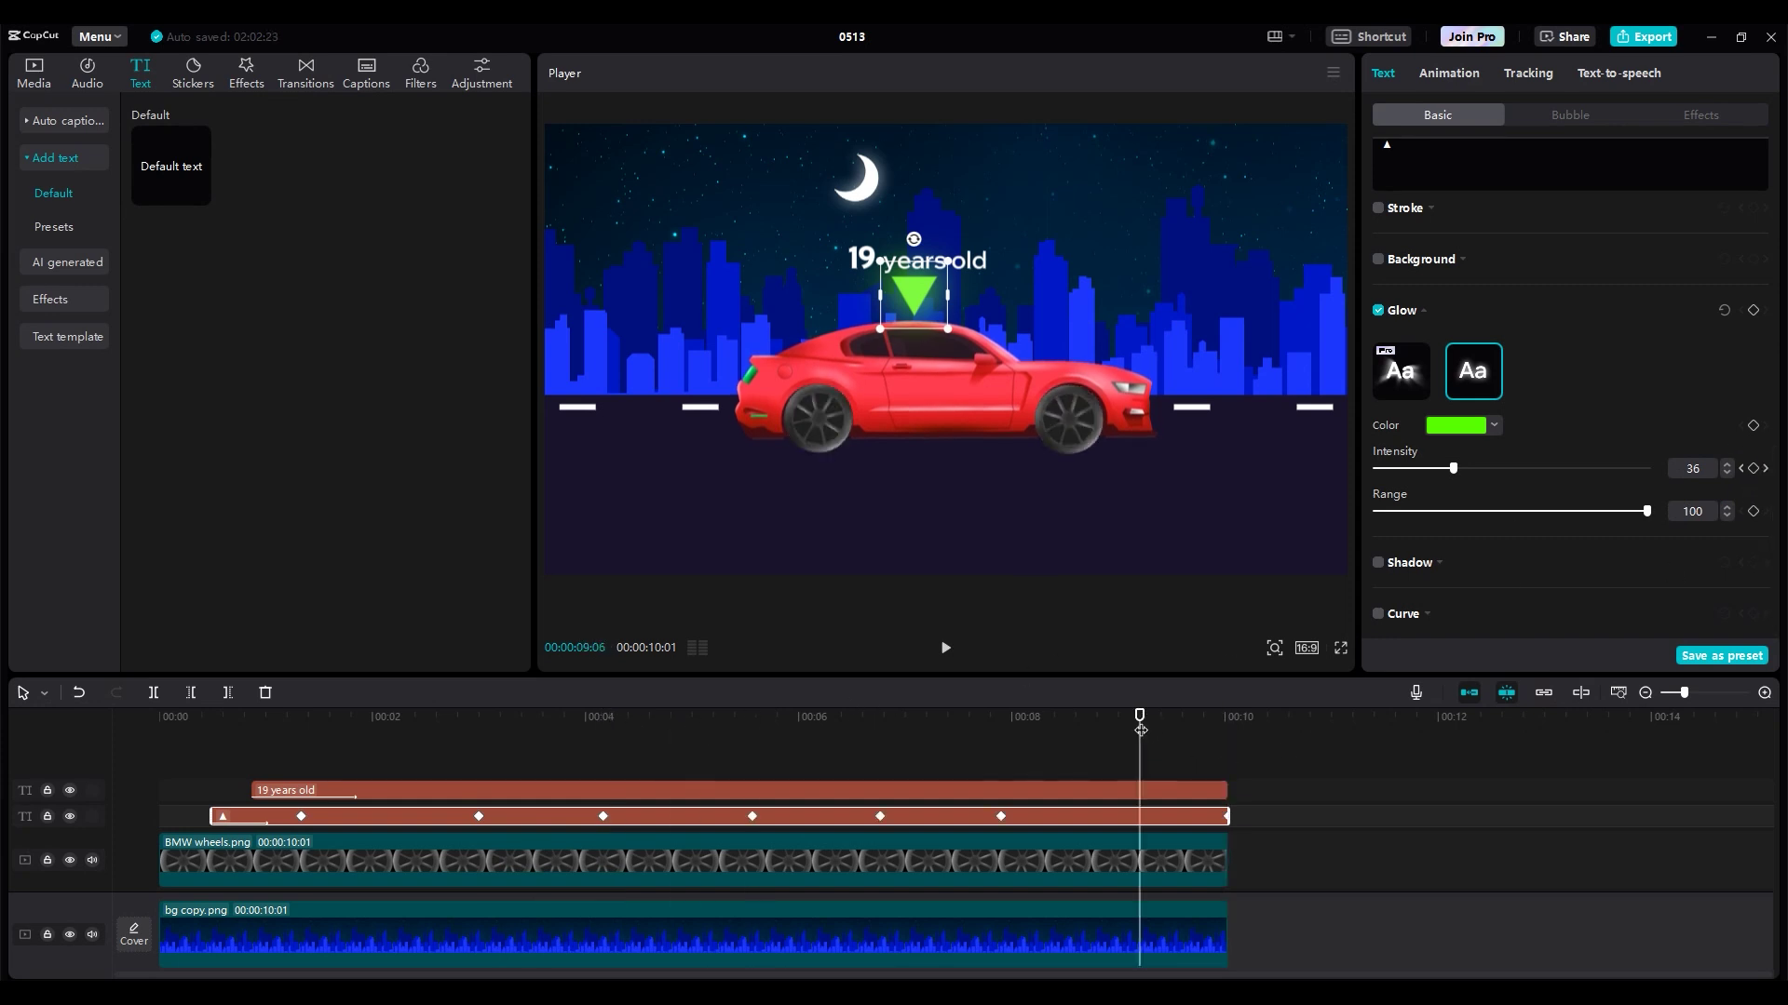
drag(1155, 733, 1186, 732)
drag(1422, 478, 1434, 470)
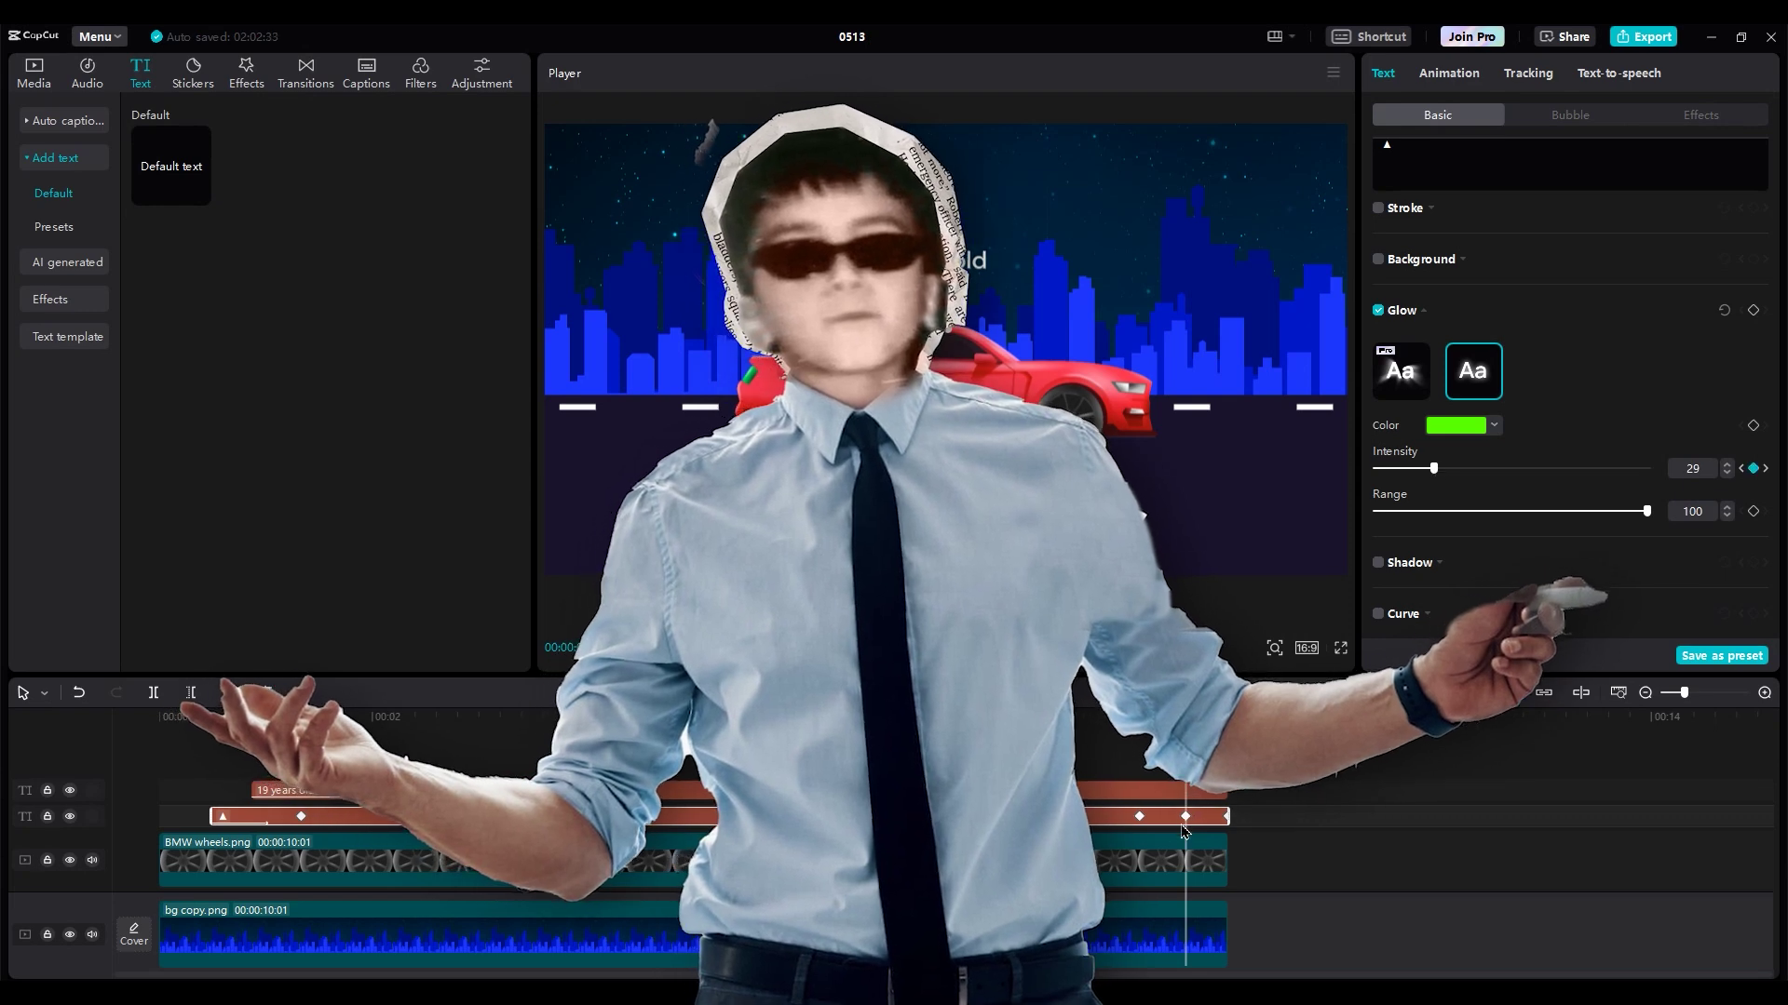
click(1069, 739)
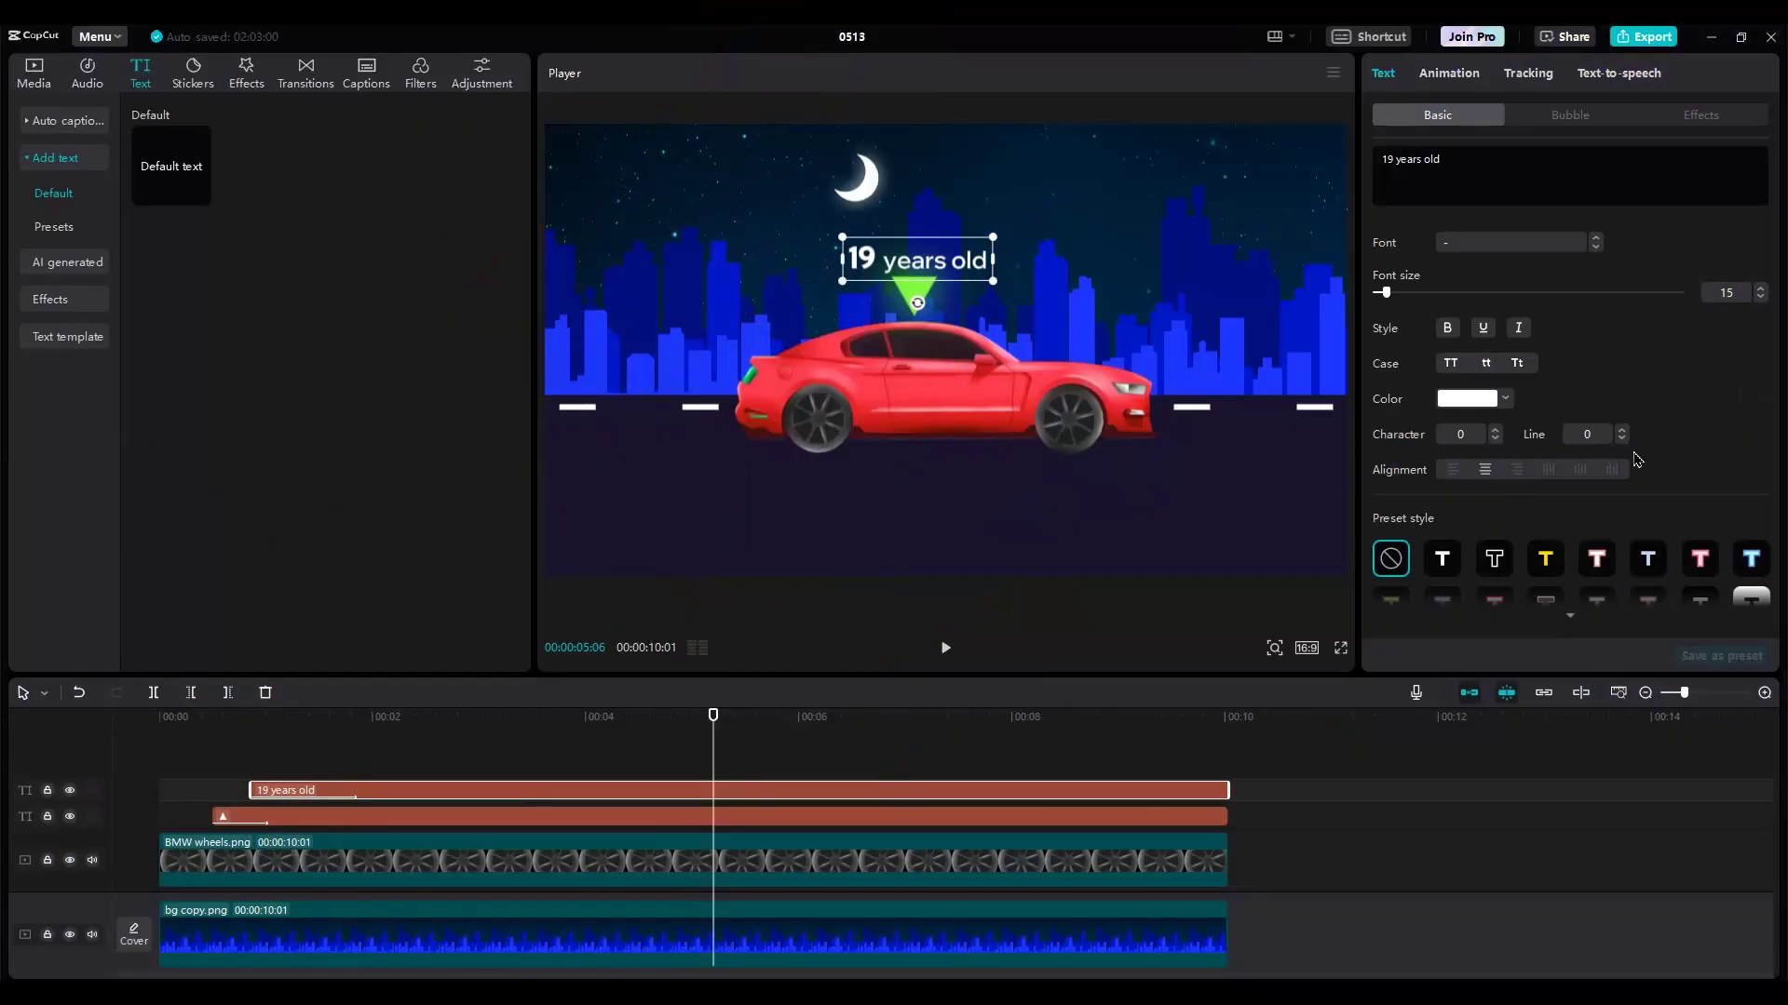
Choose the second glow style for the caption and dim its intensity to 22
scroll(1615, 490, down, 3)
click(1472, 465)
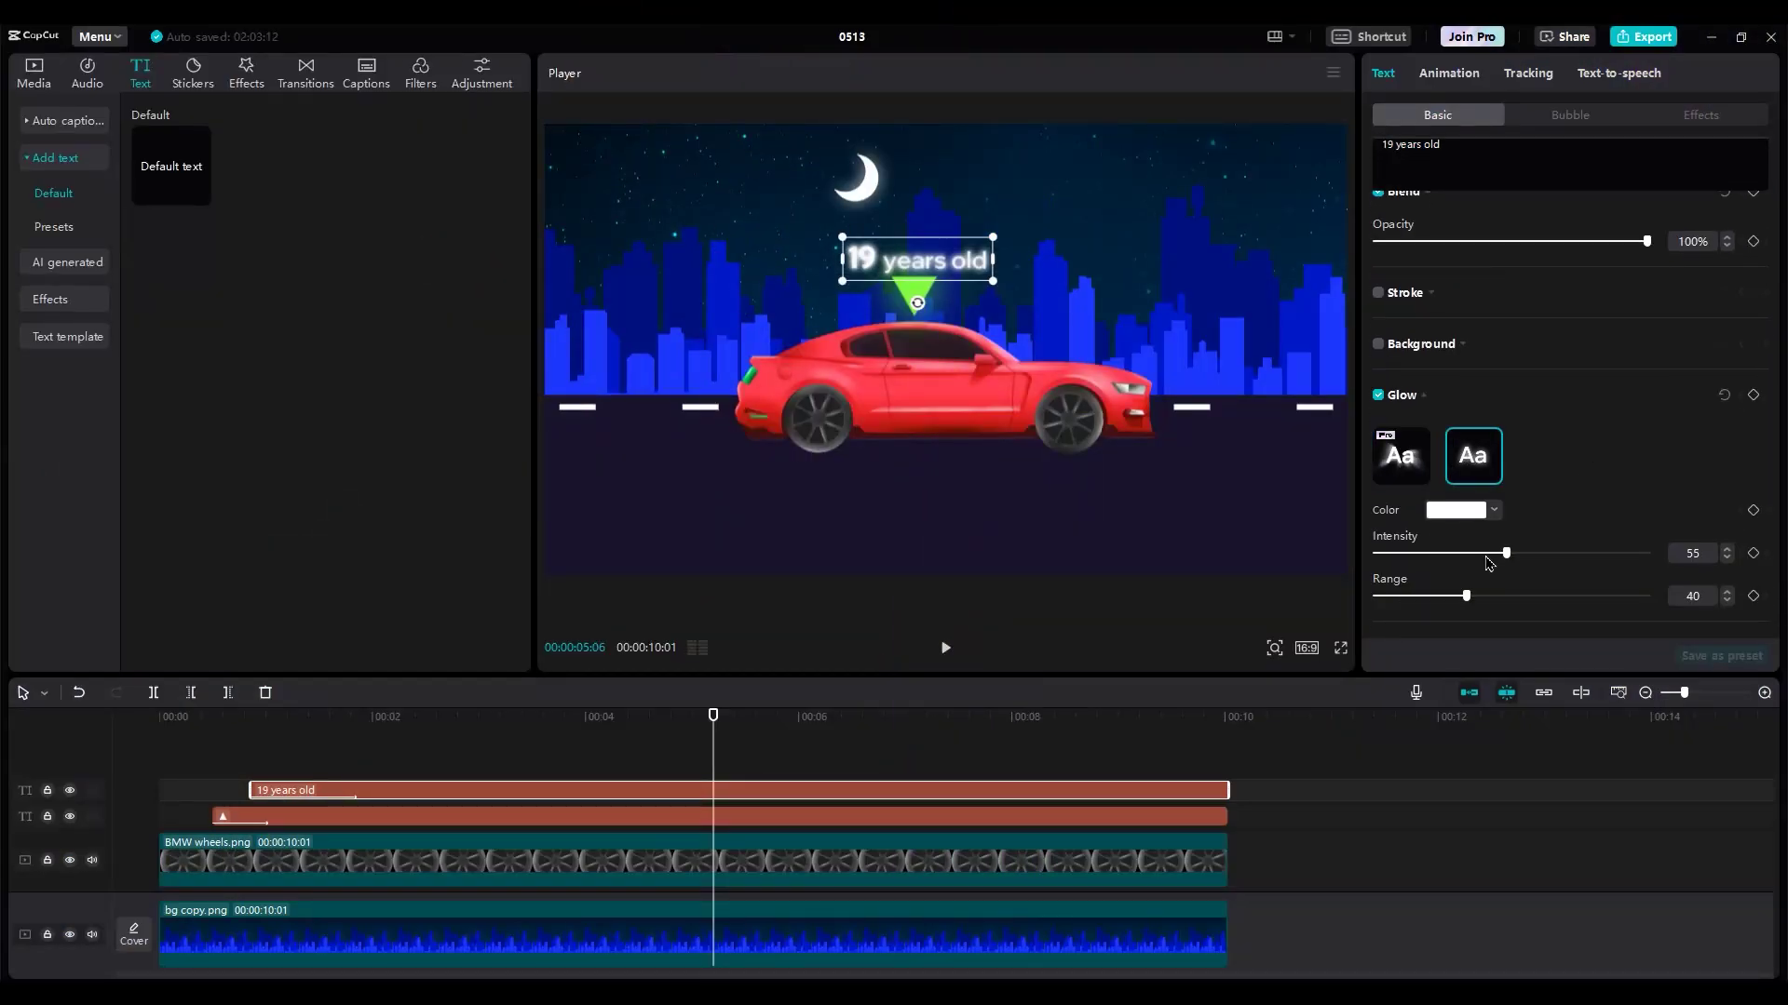
drag(1487, 563, 1412, 563)
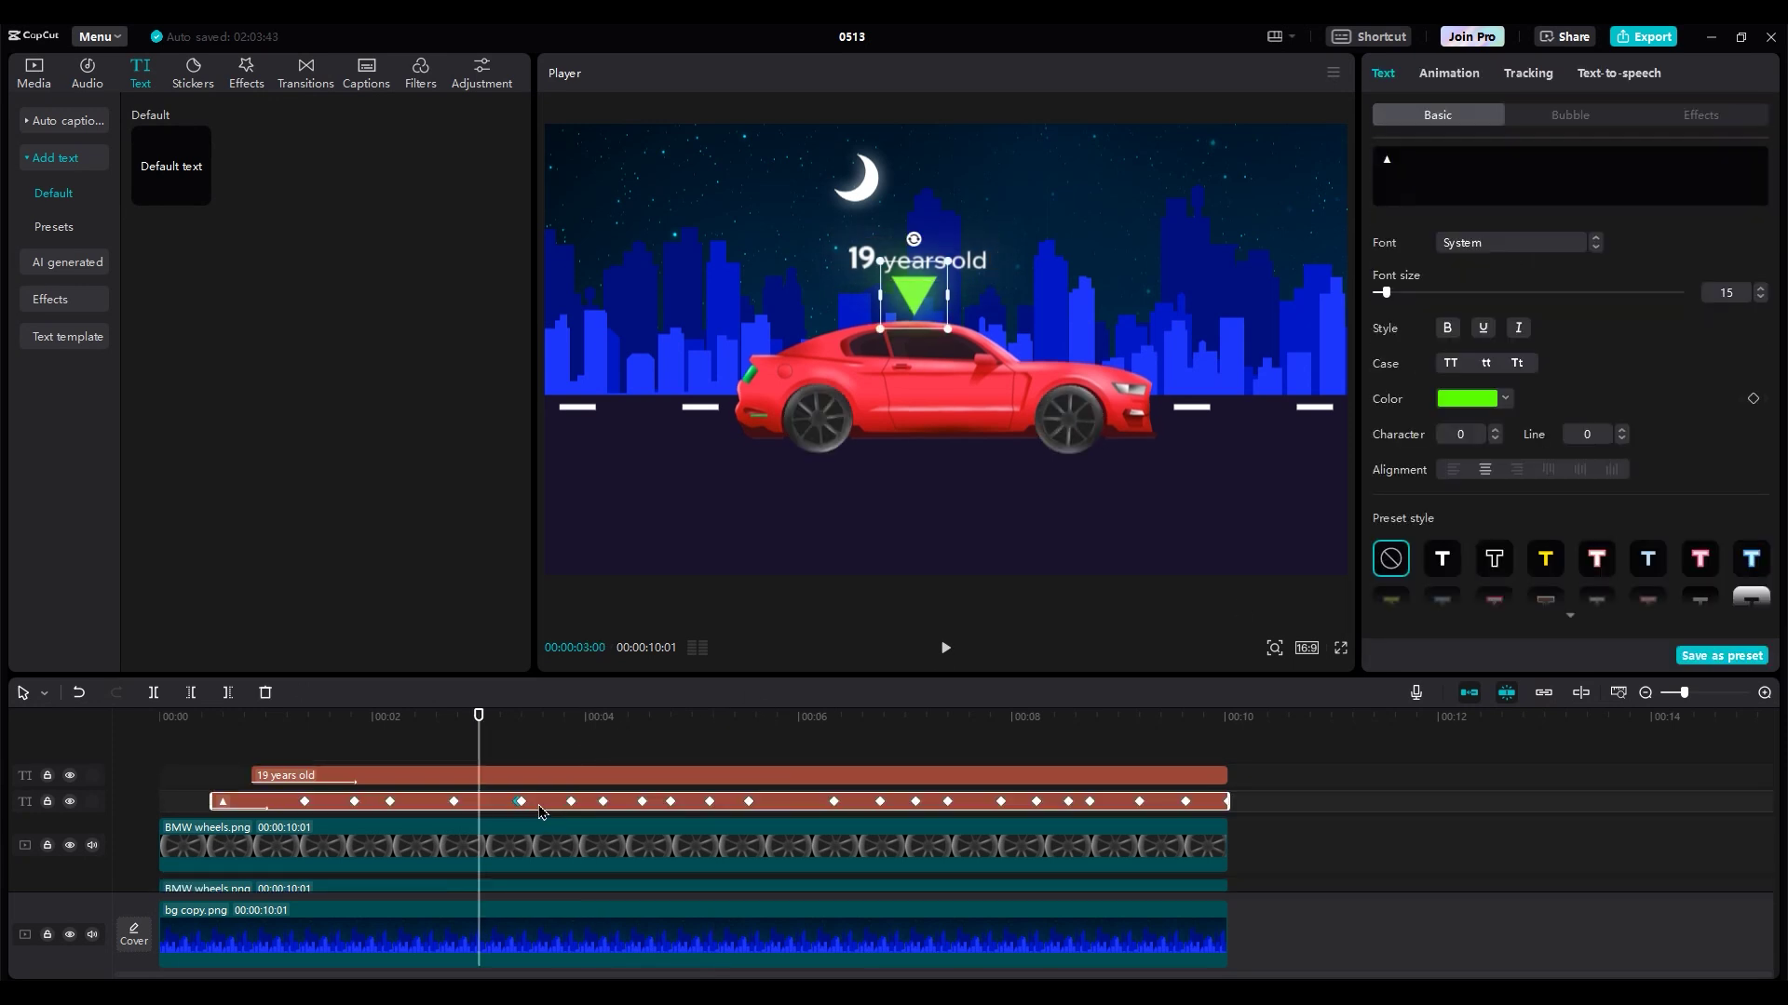
Select the green pointer clip and preview the label animation from the start
click(543, 810)
click(556, 791)
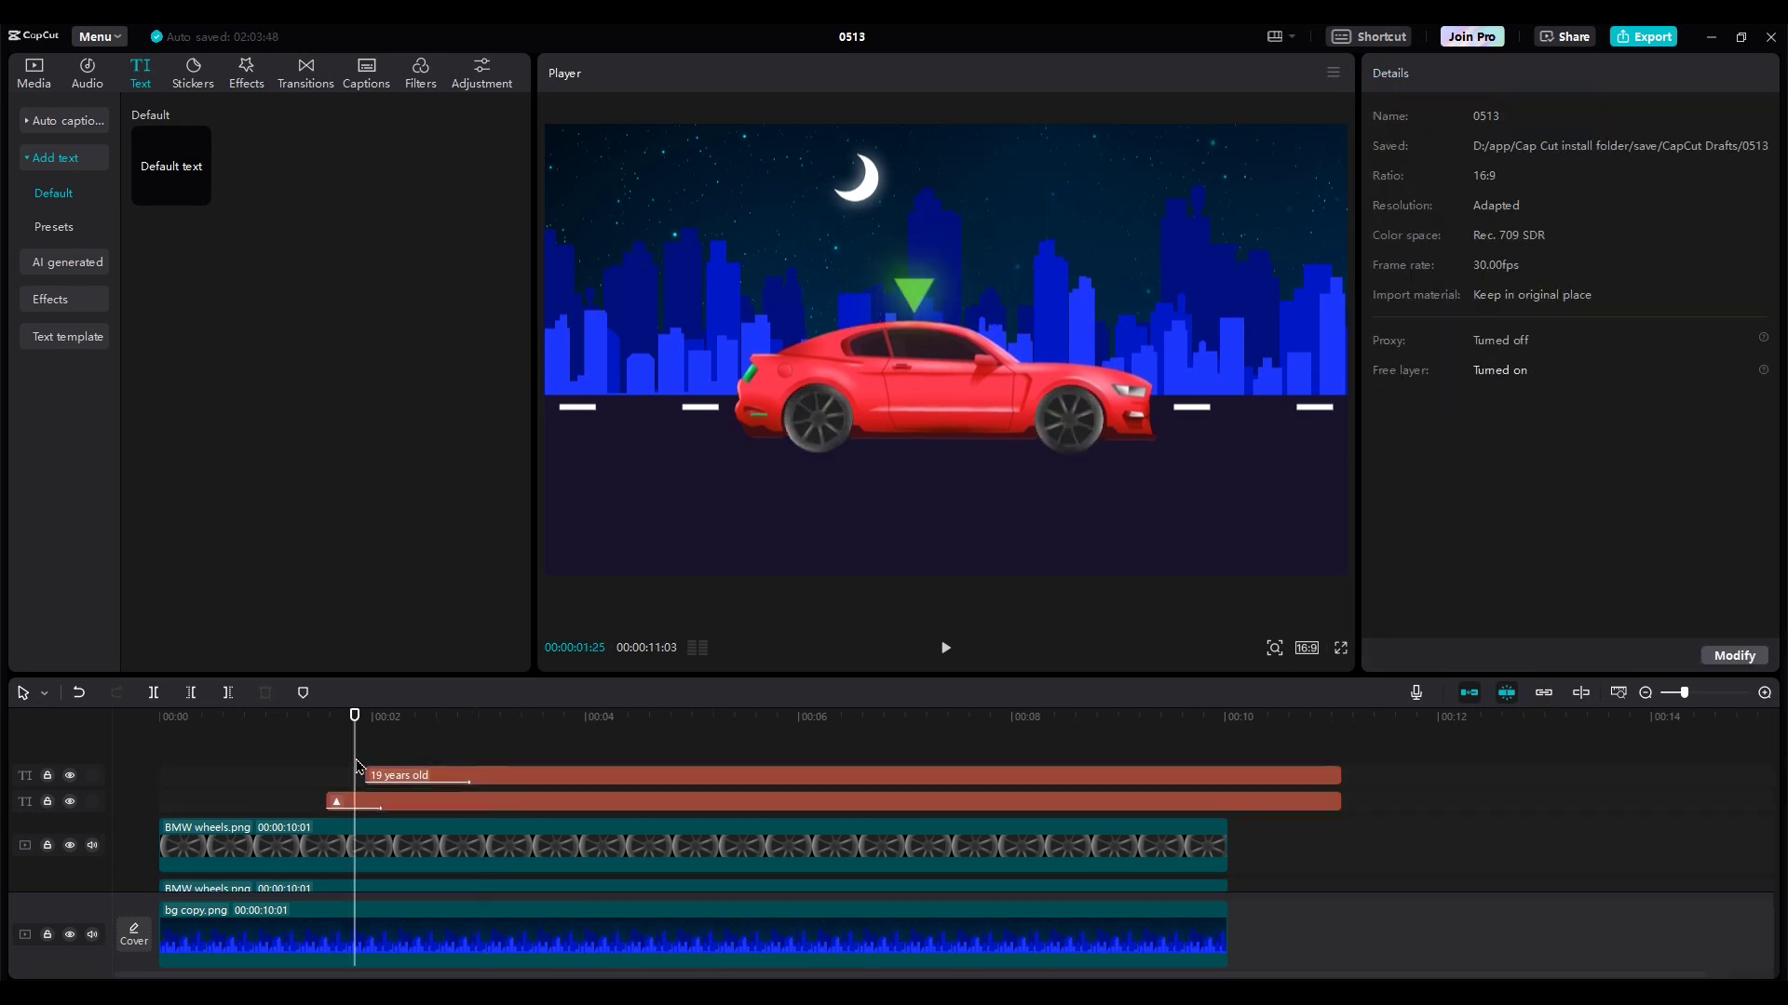
key(Home)
key(space)
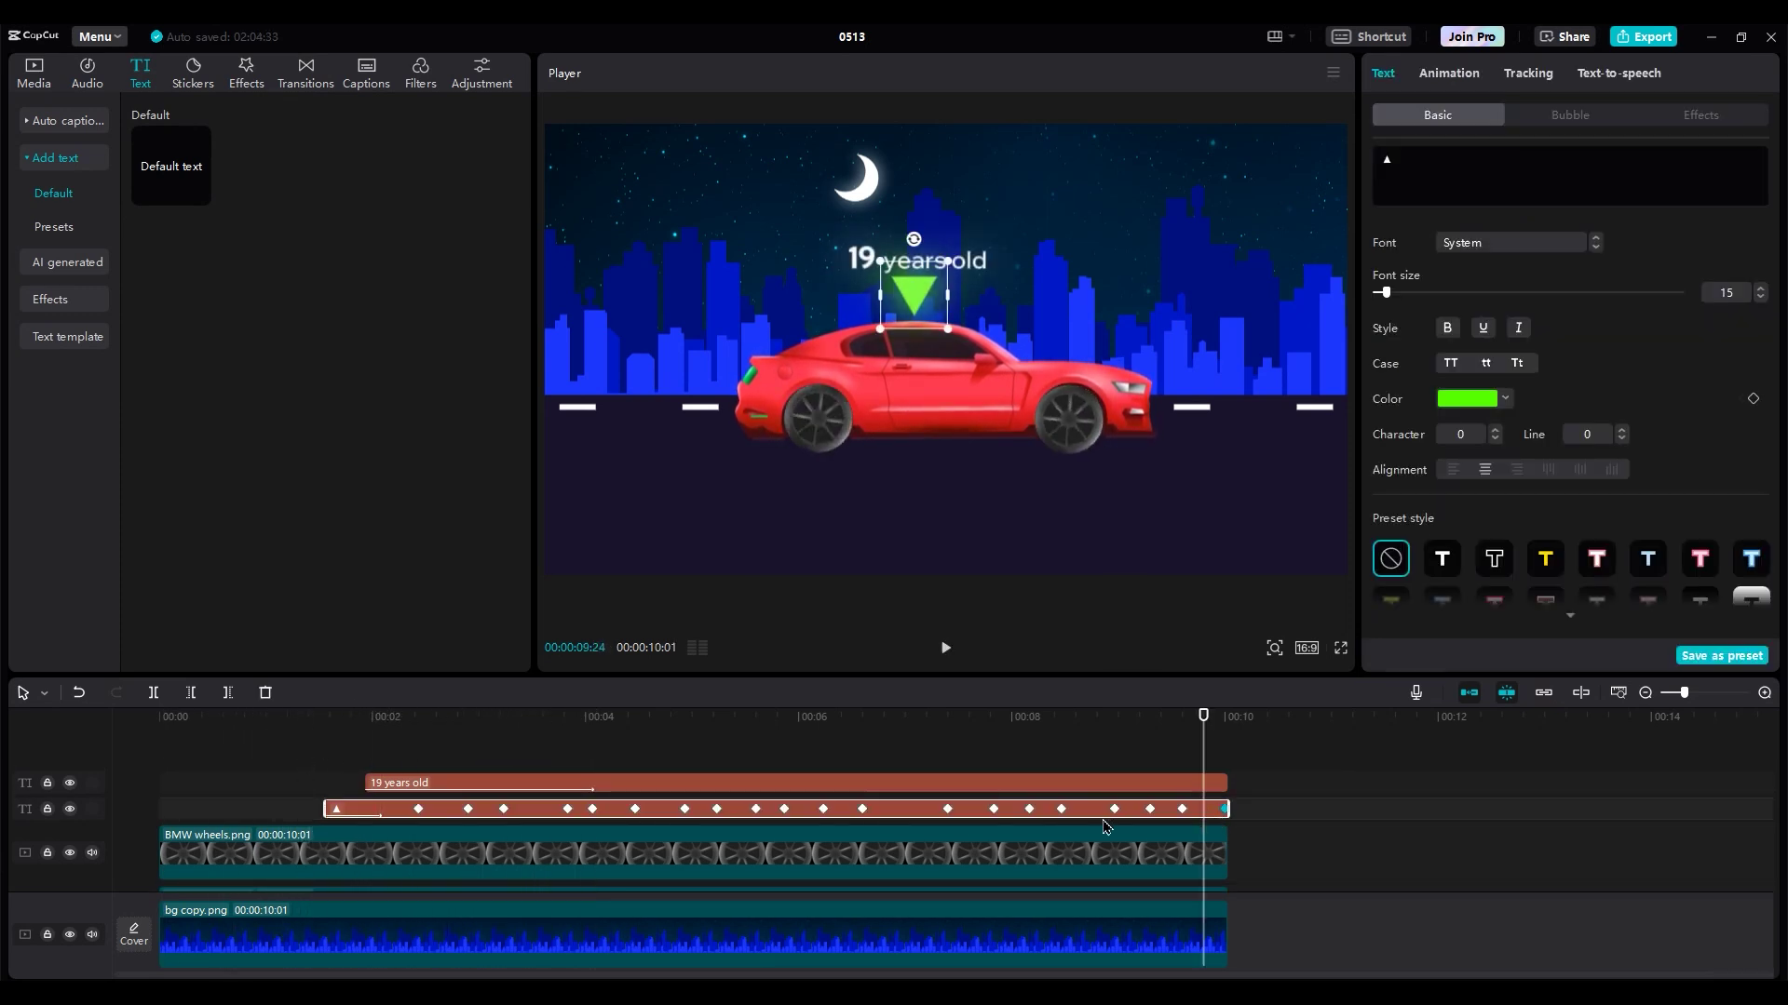
Marquee-select the car, wheel and label clips and merge them into a compound clip
click(904, 745)
click(902, 740)
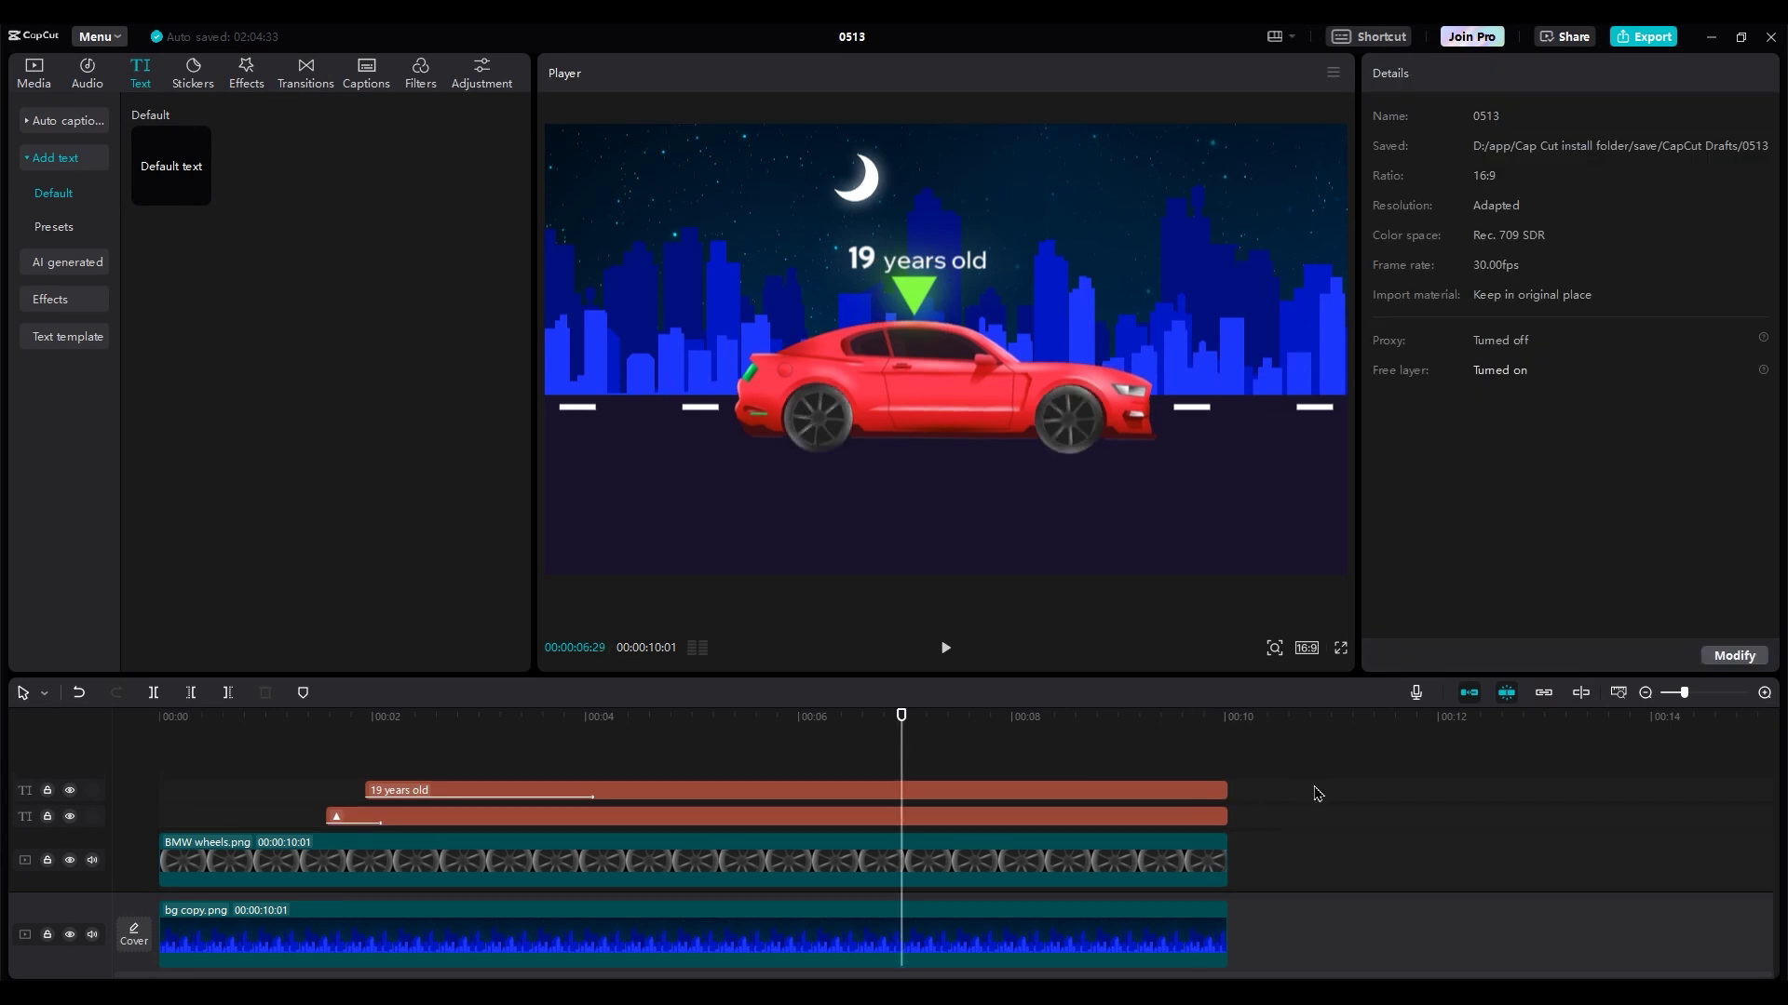
scroll(1317, 773, down, 3)
drag(1316, 755, 764, 798)
right_click(763, 798)
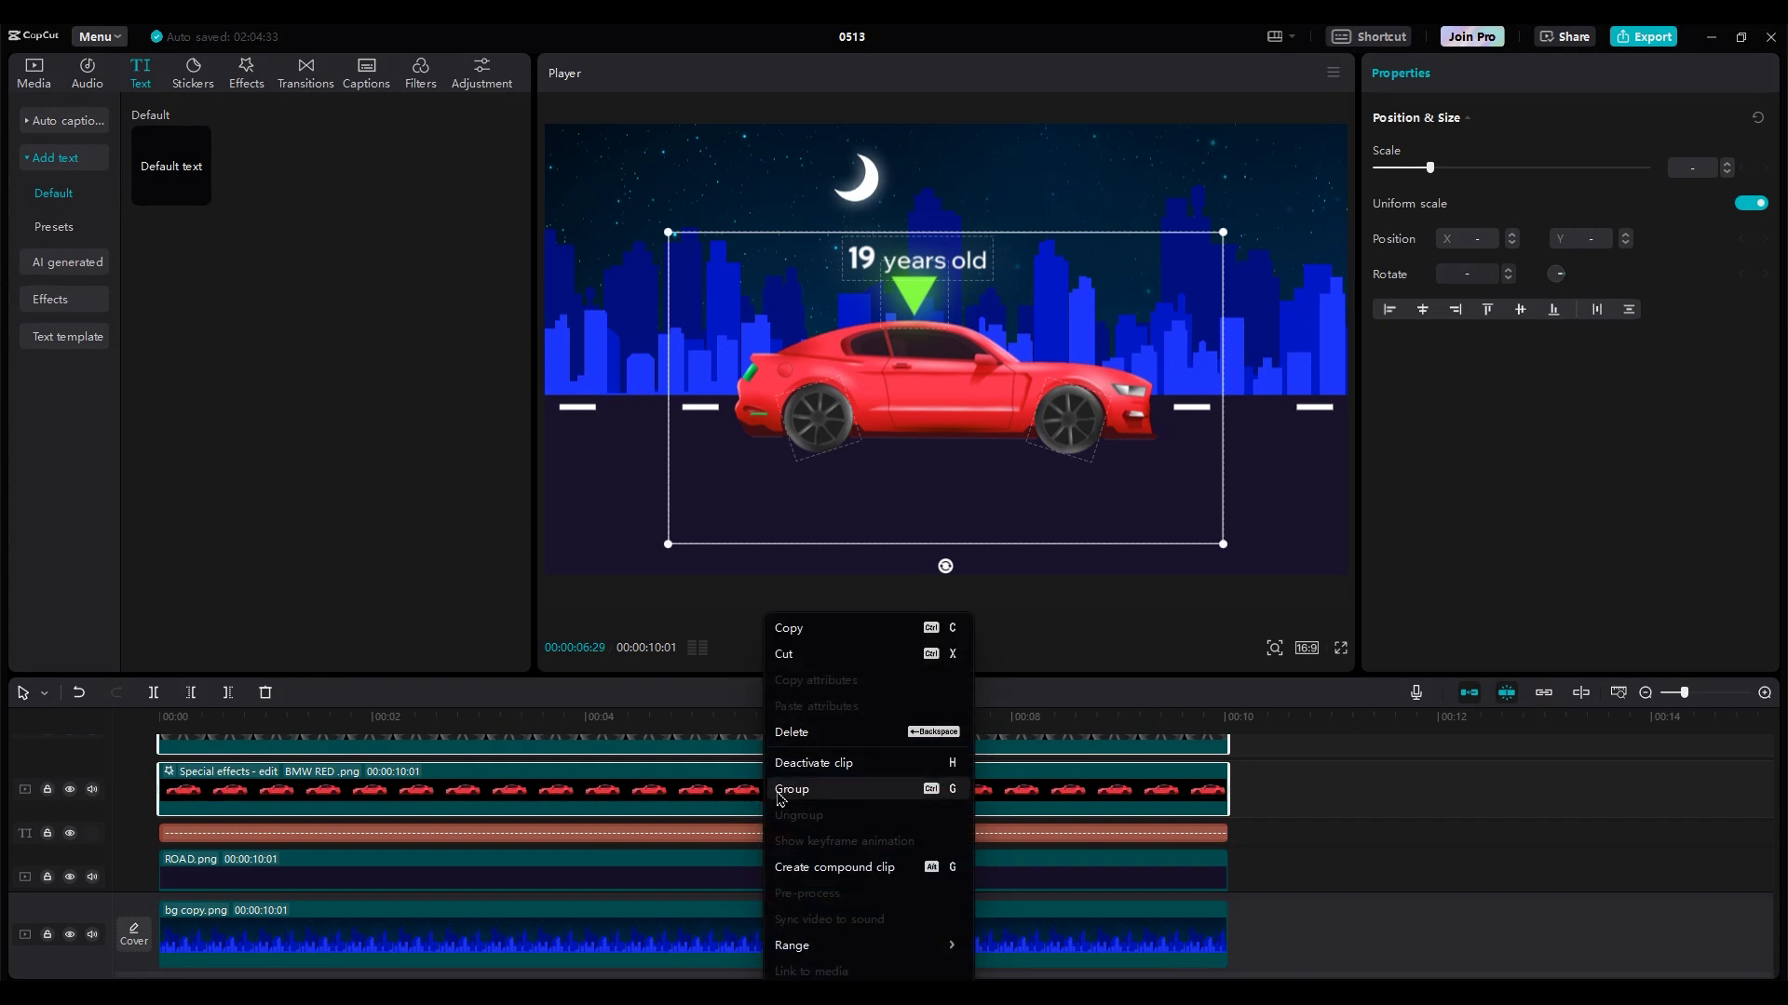
click(835, 870)
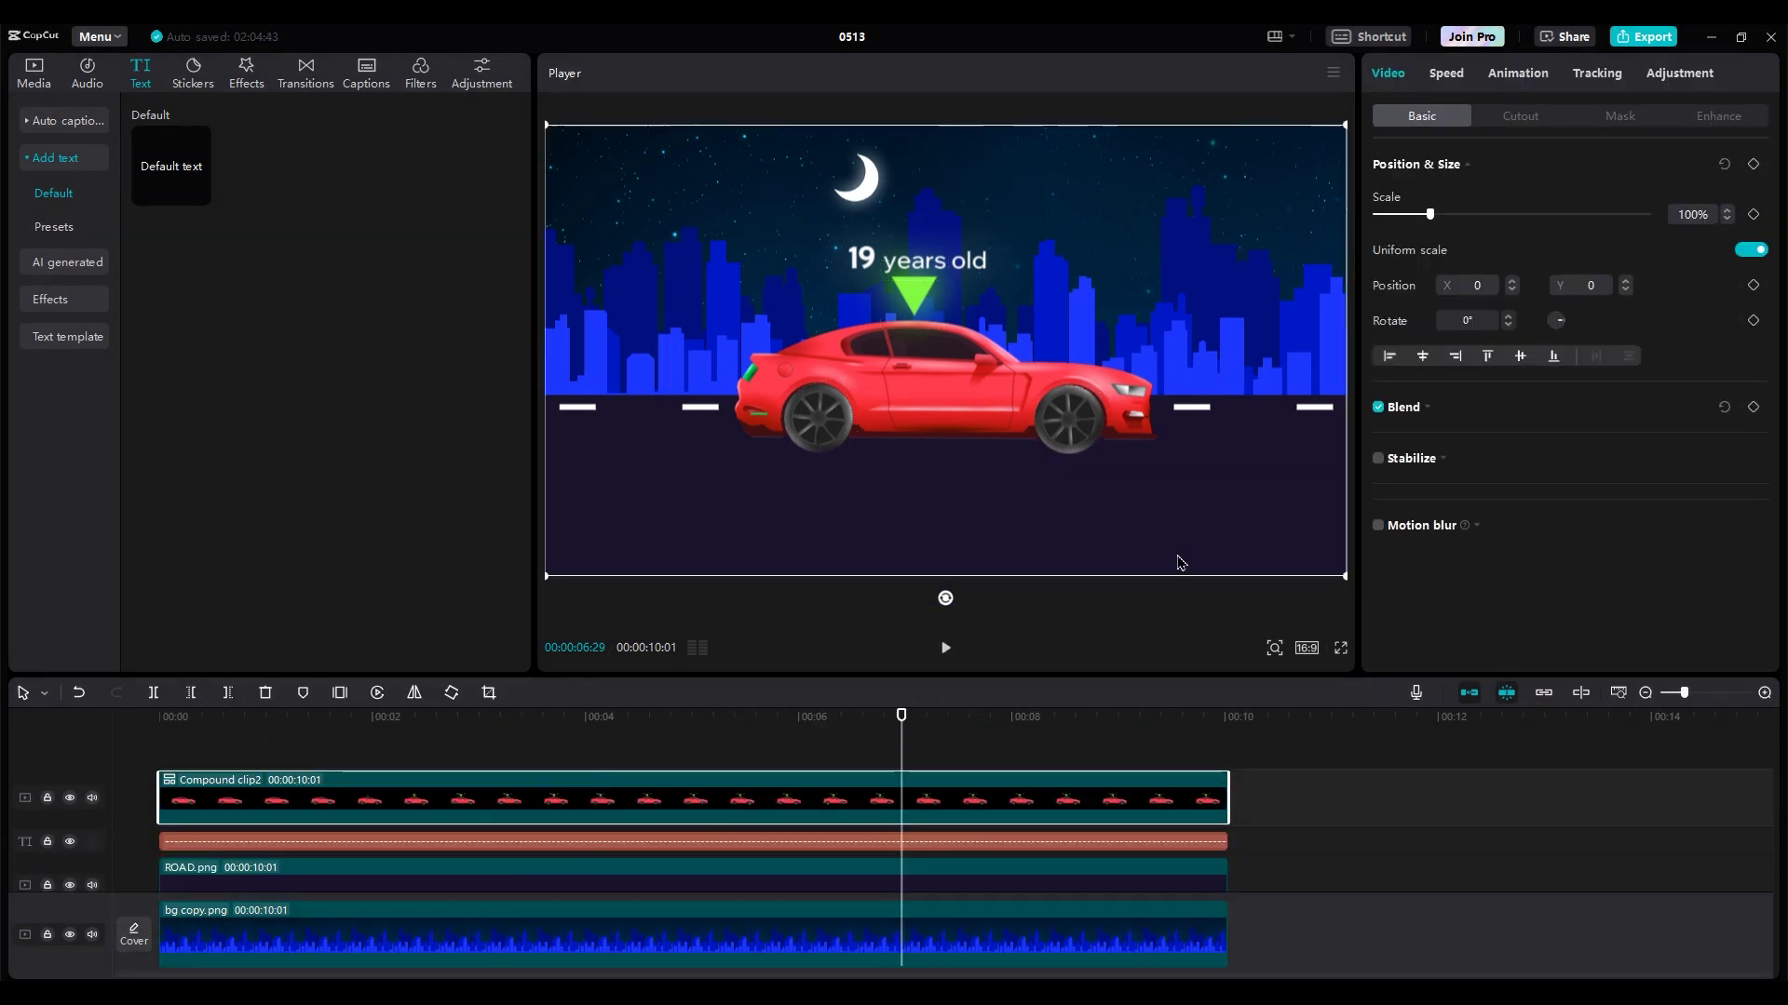
Shrink the car compound clip to 58% and place it at the road's left end
drag(1345, 576, 1204, 504)
drag(1057, 425, 869, 418)
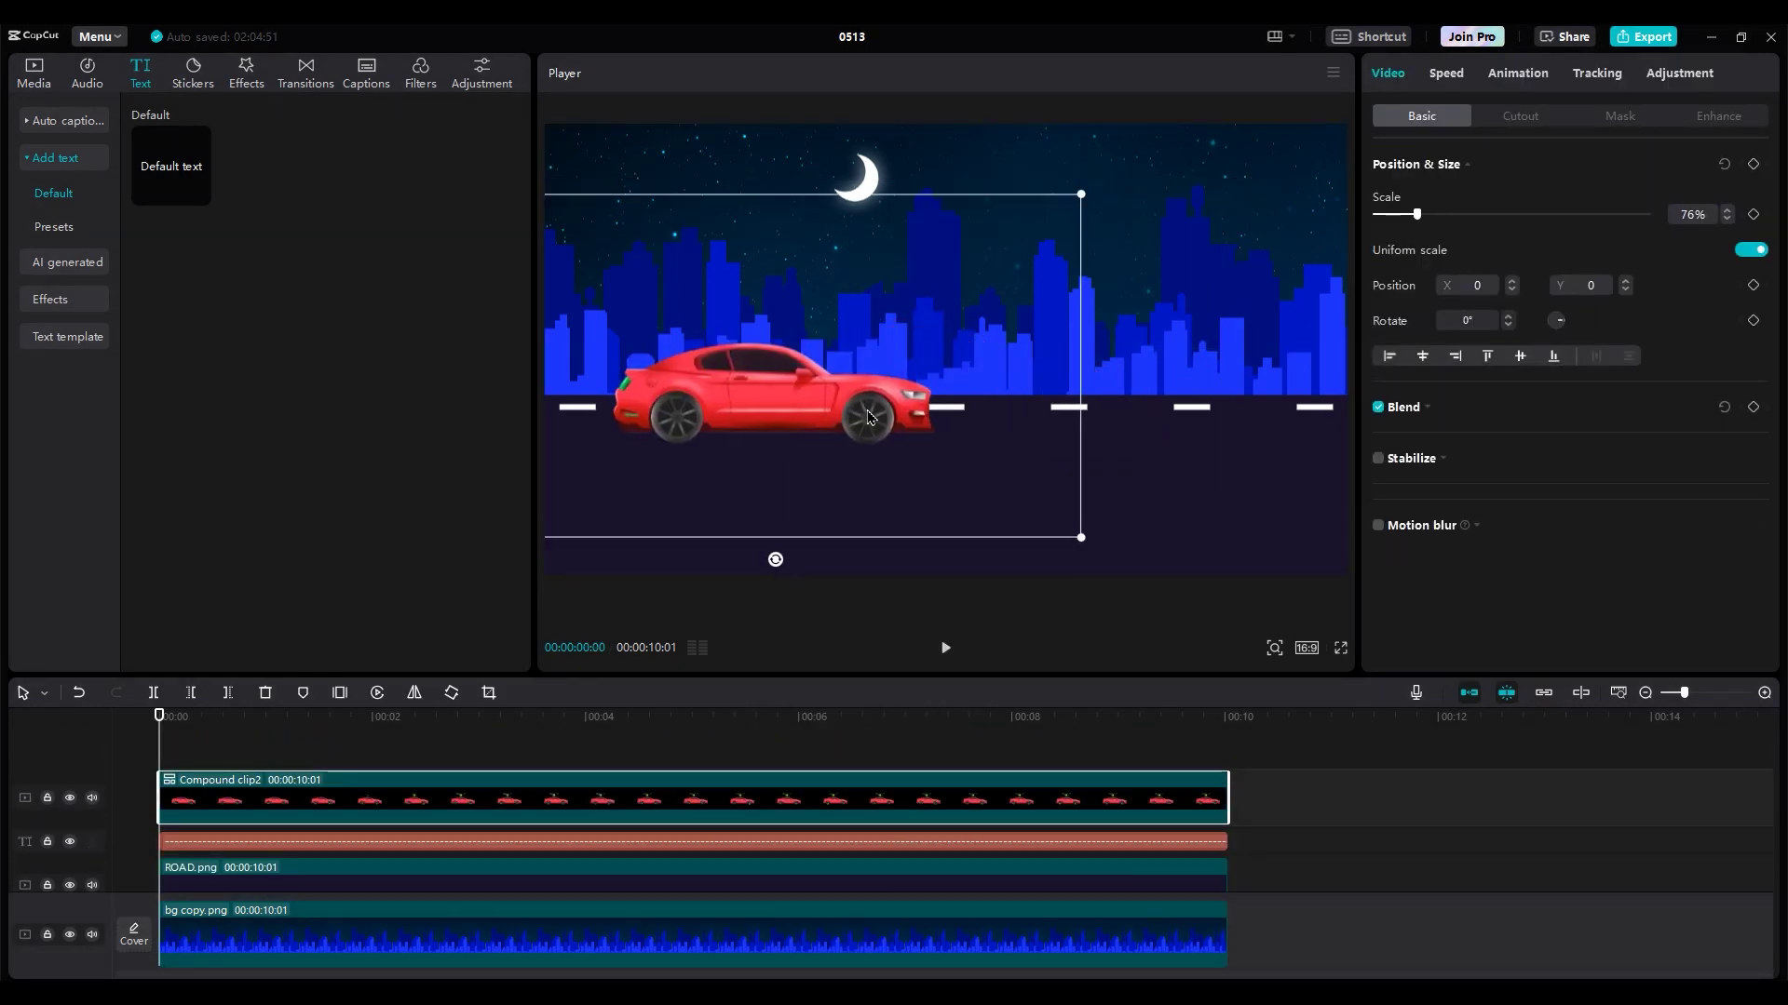
drag(1088, 538, 1015, 496)
drag(752, 395, 669, 476)
Move the road lower and enlarge the night-city background to 209%, positioned above the road
click(975, 456)
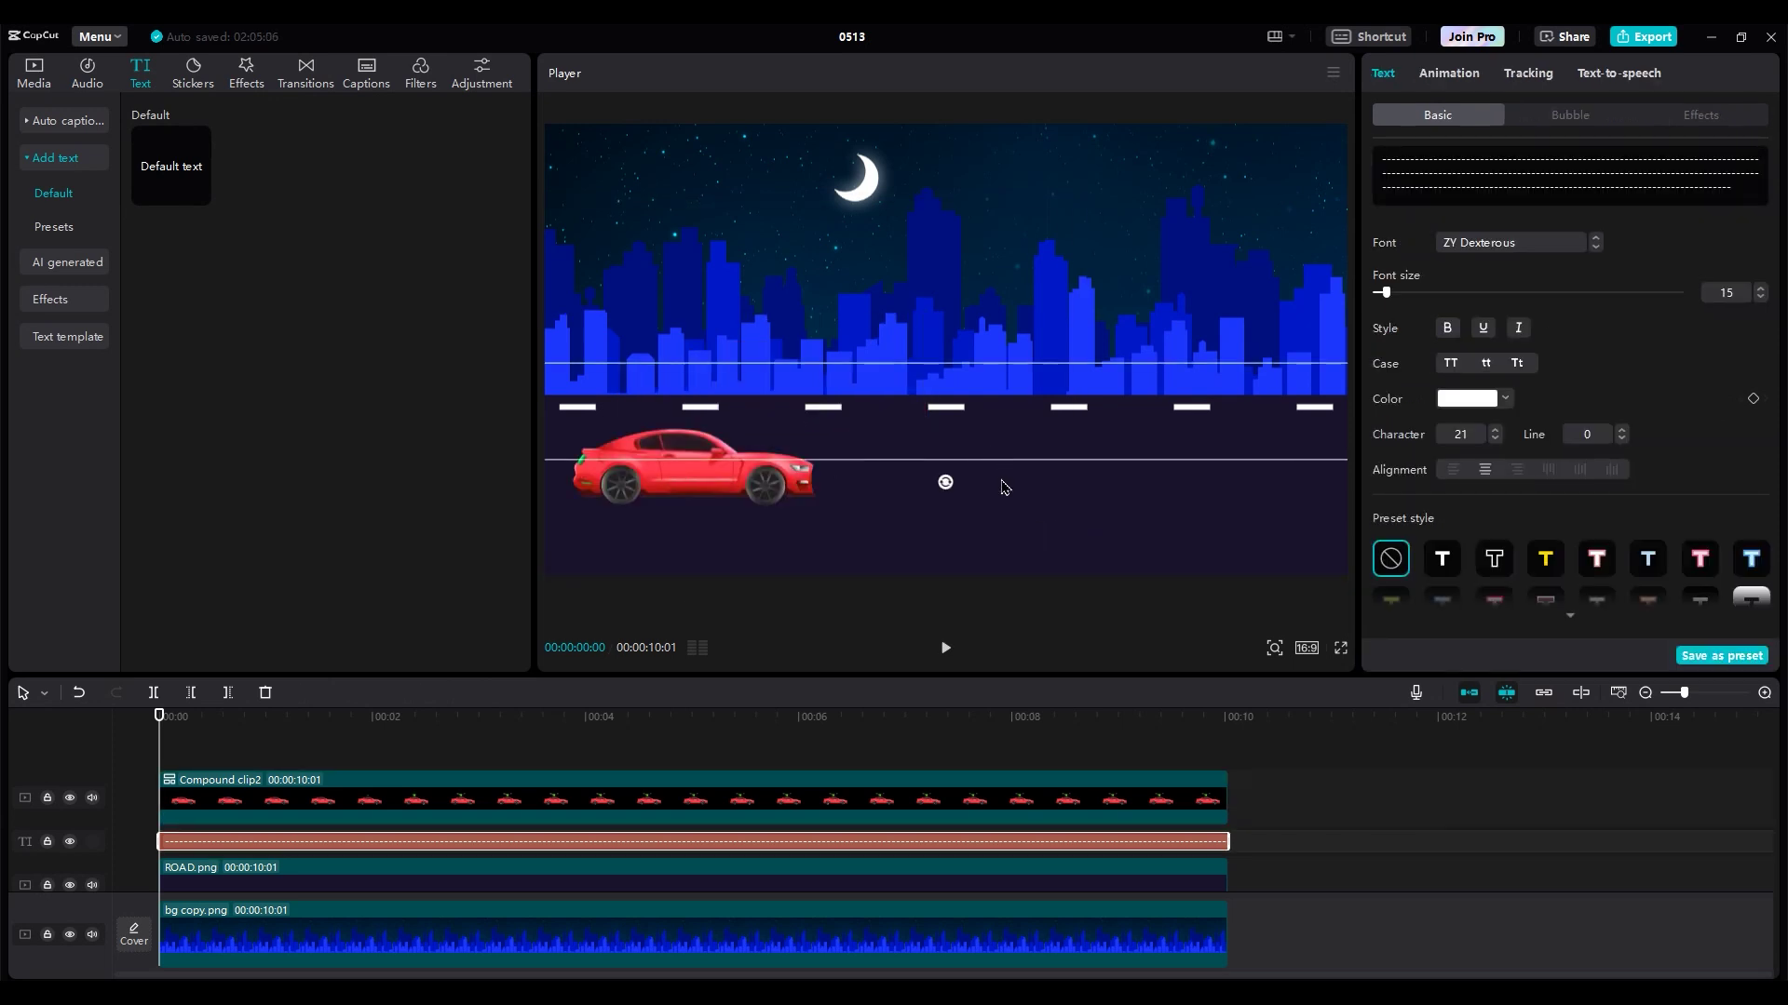
drag(1005, 510, 1004, 539)
click(1052, 416)
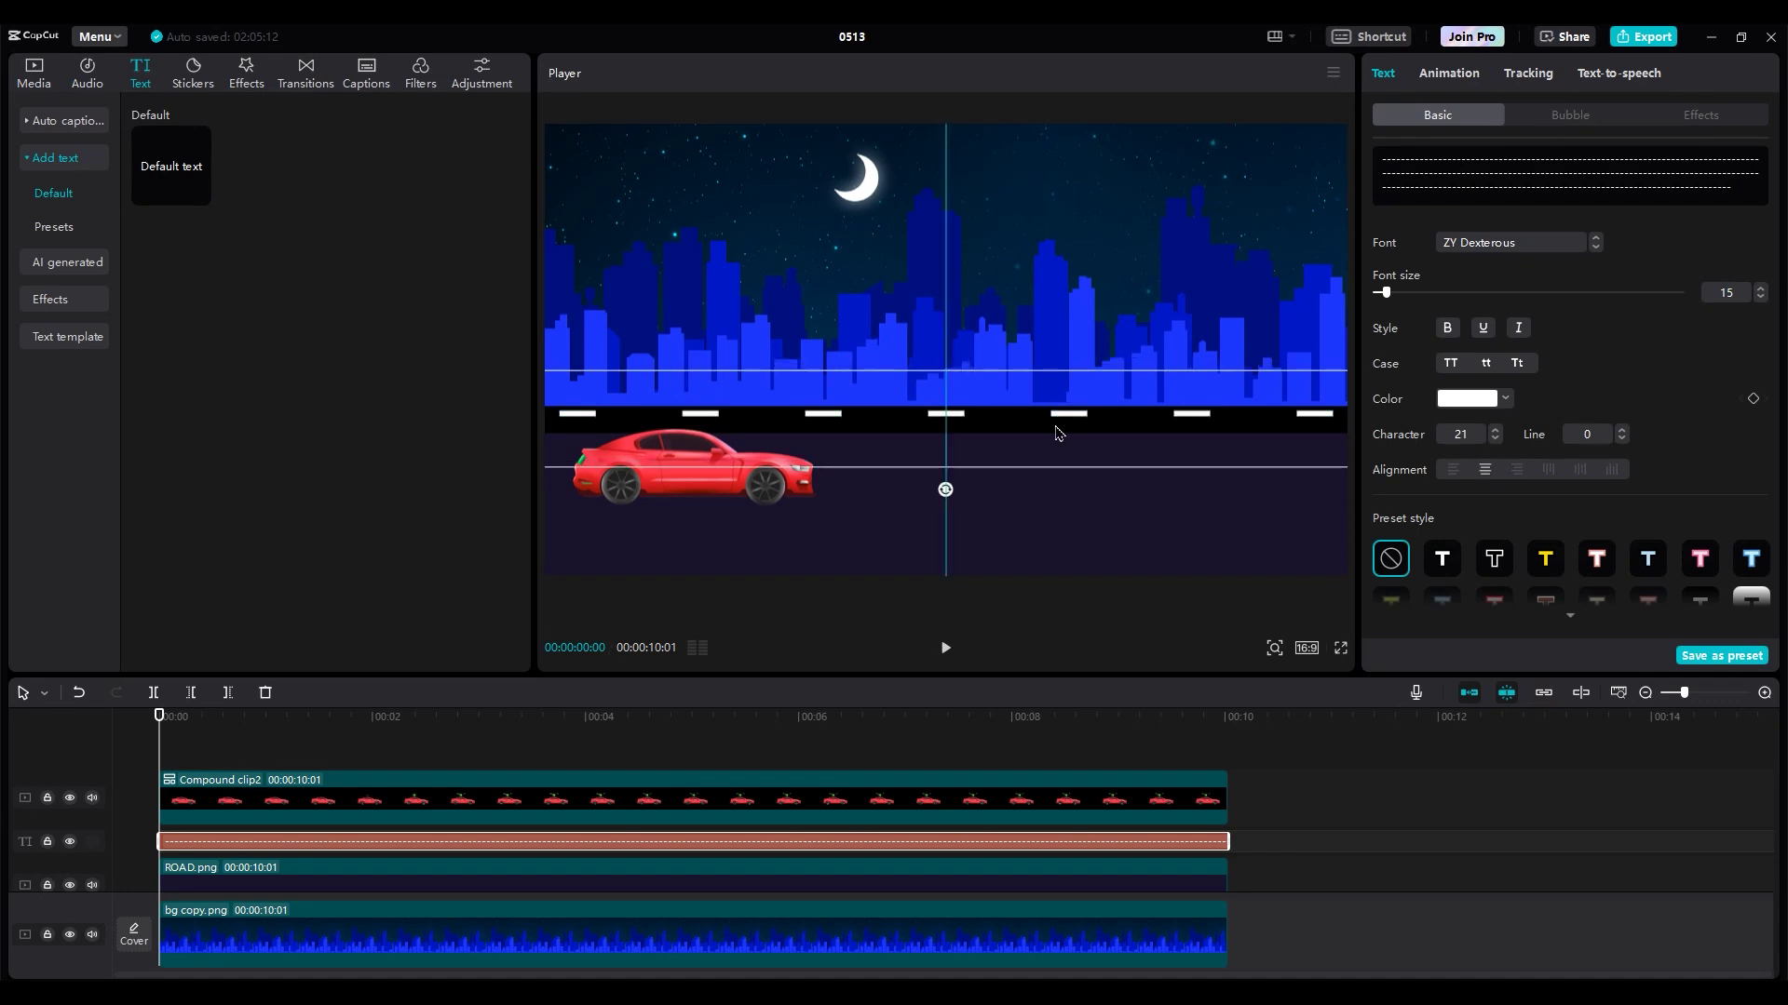
click(1056, 383)
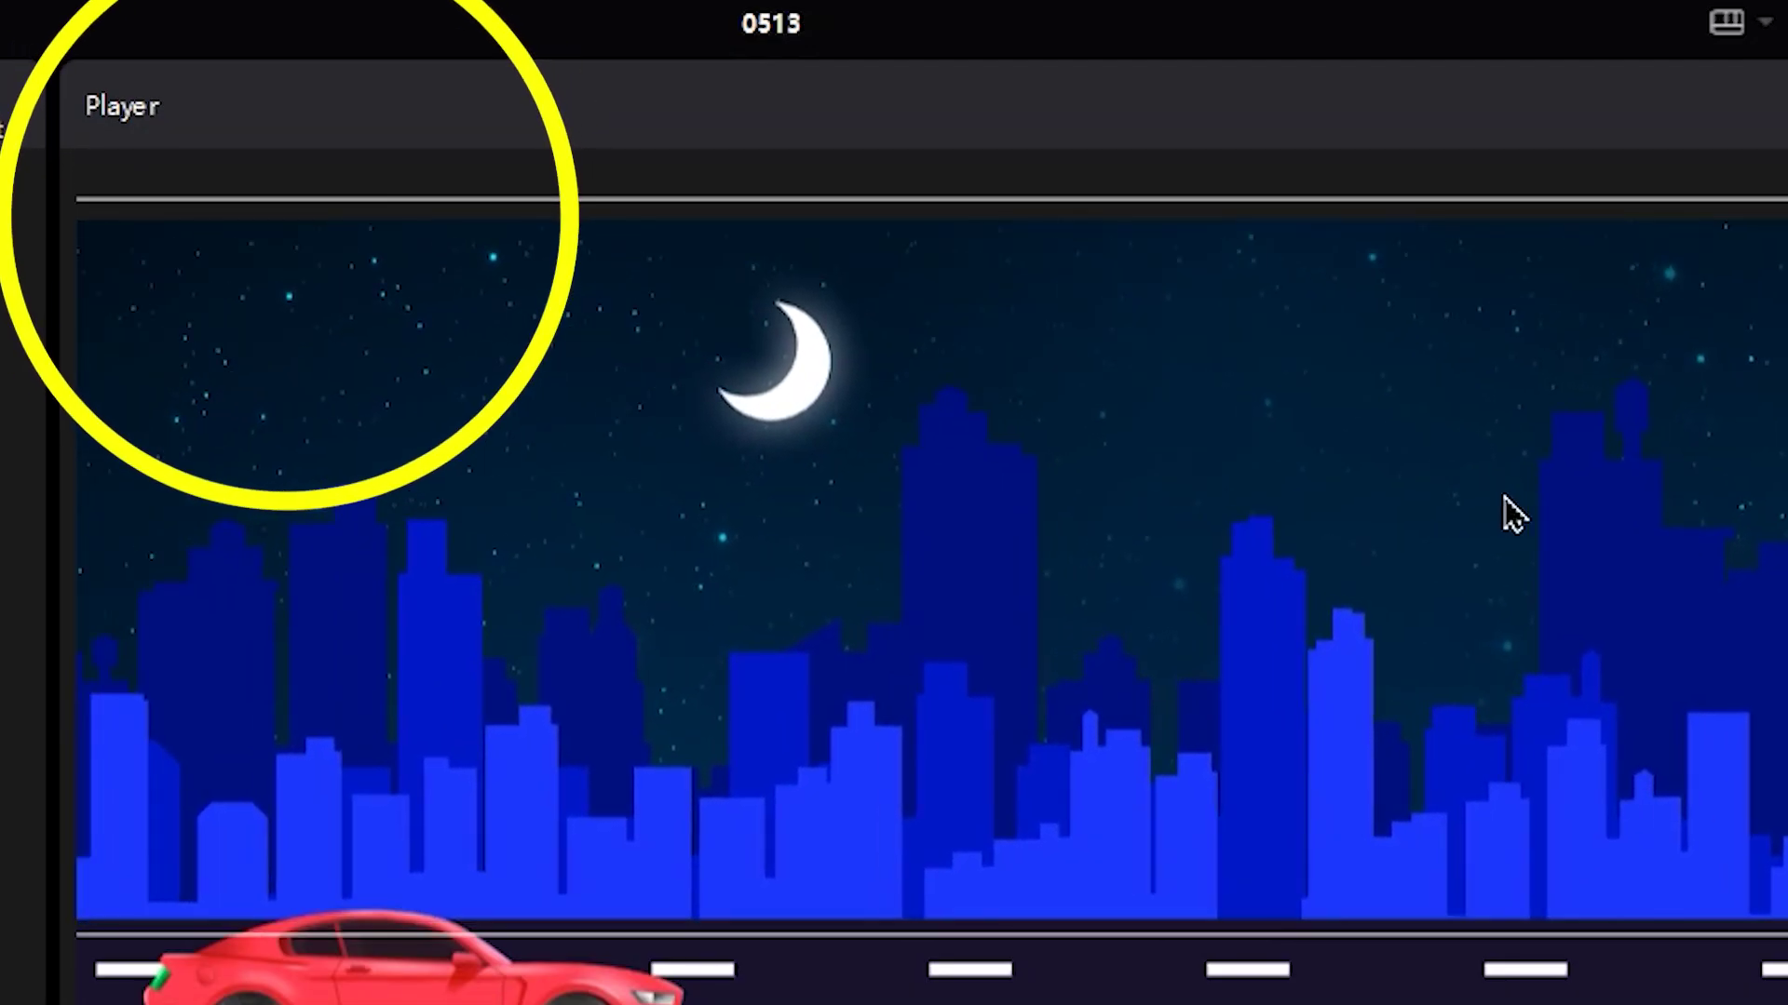
drag(1512, 515, 1580, 522)
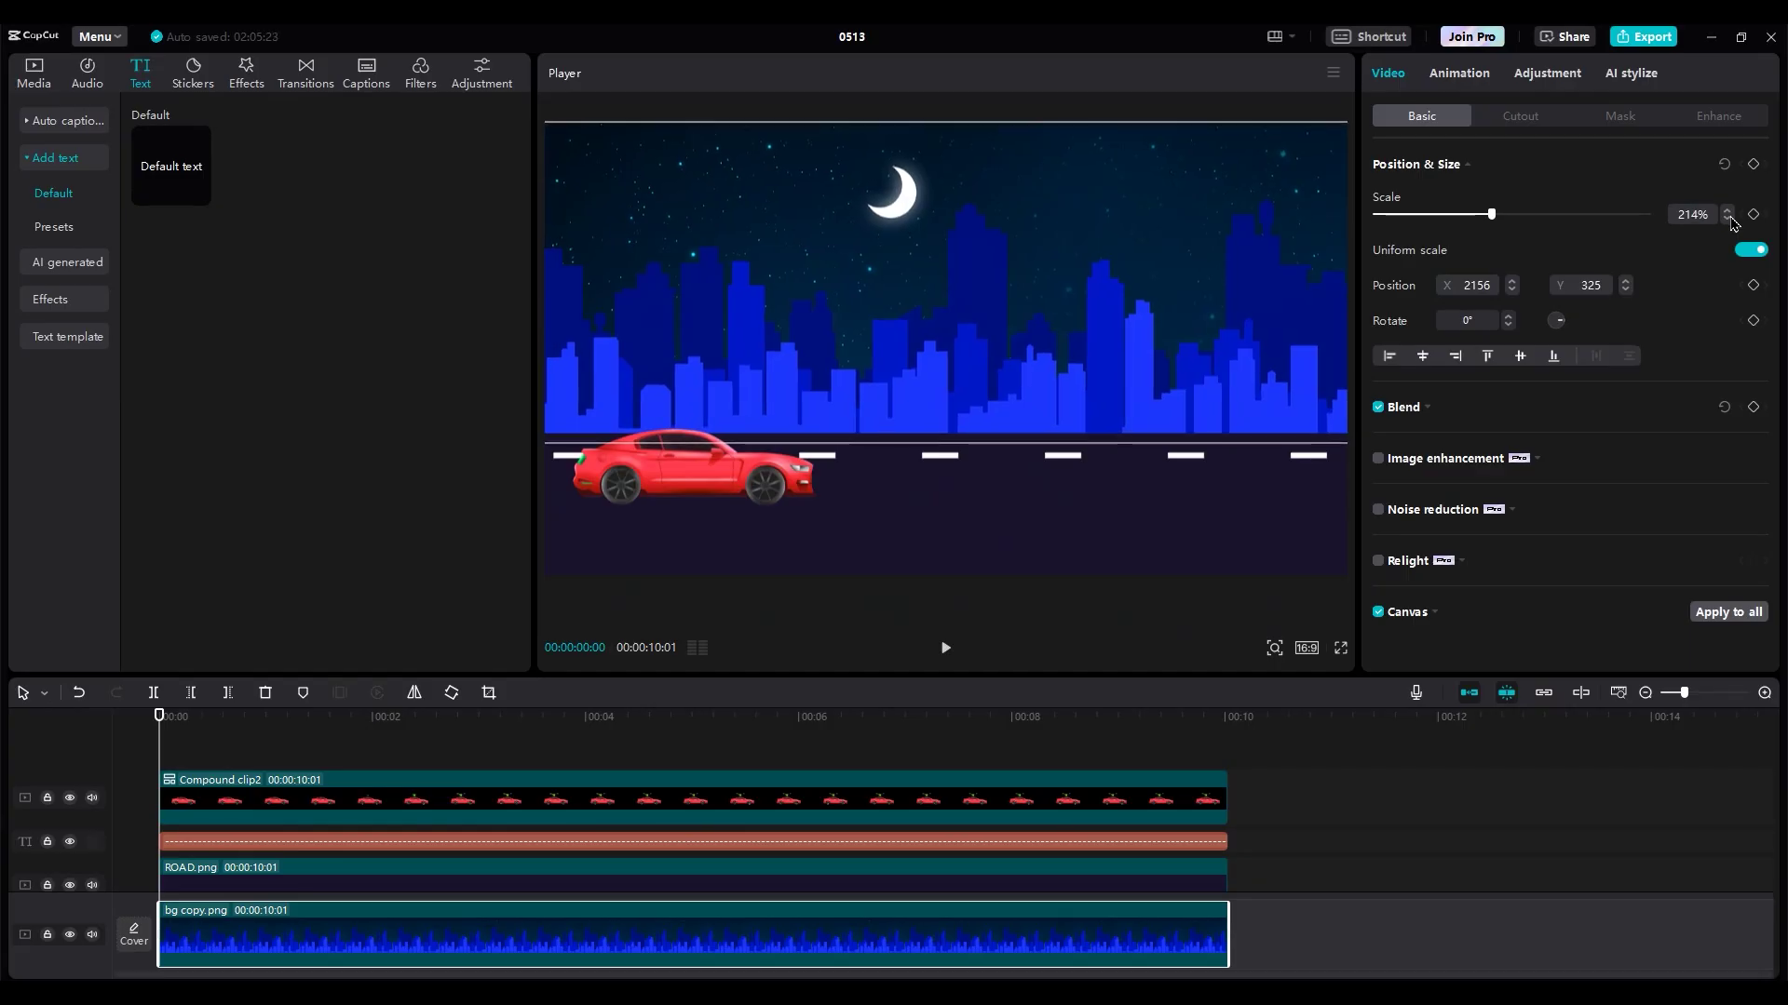
drag(1387, 750, 1301, 746)
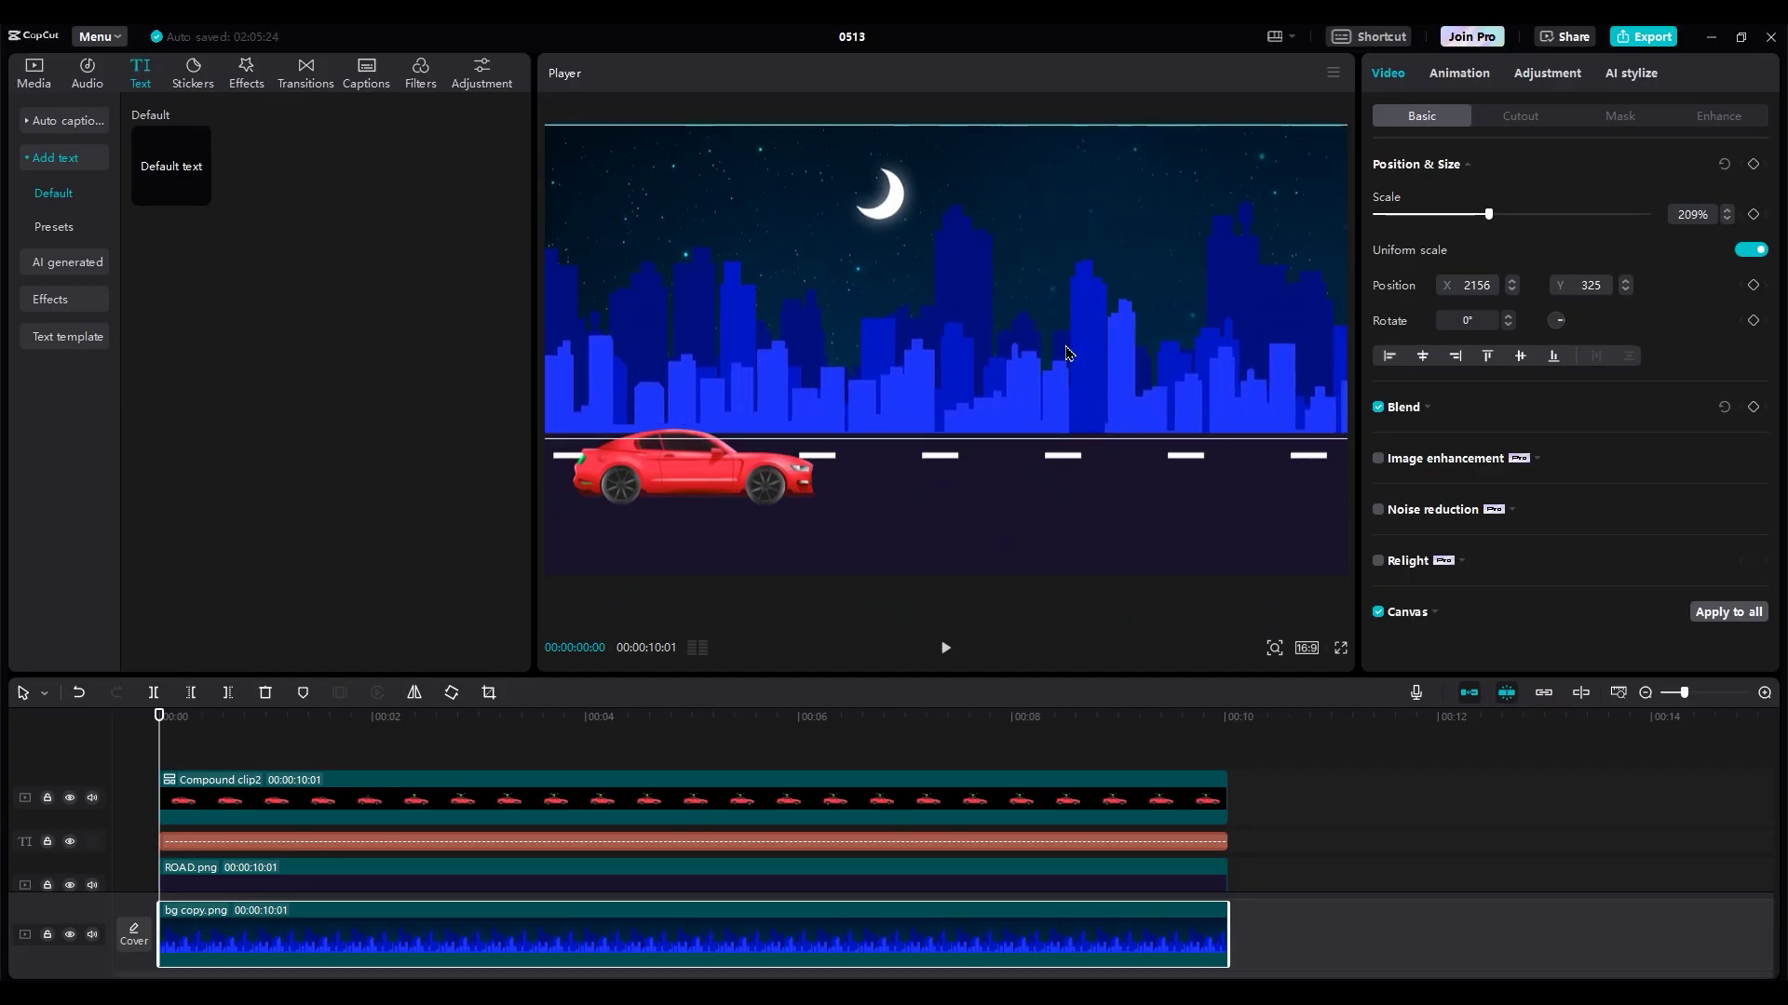
drag(1068, 353, 1071, 354)
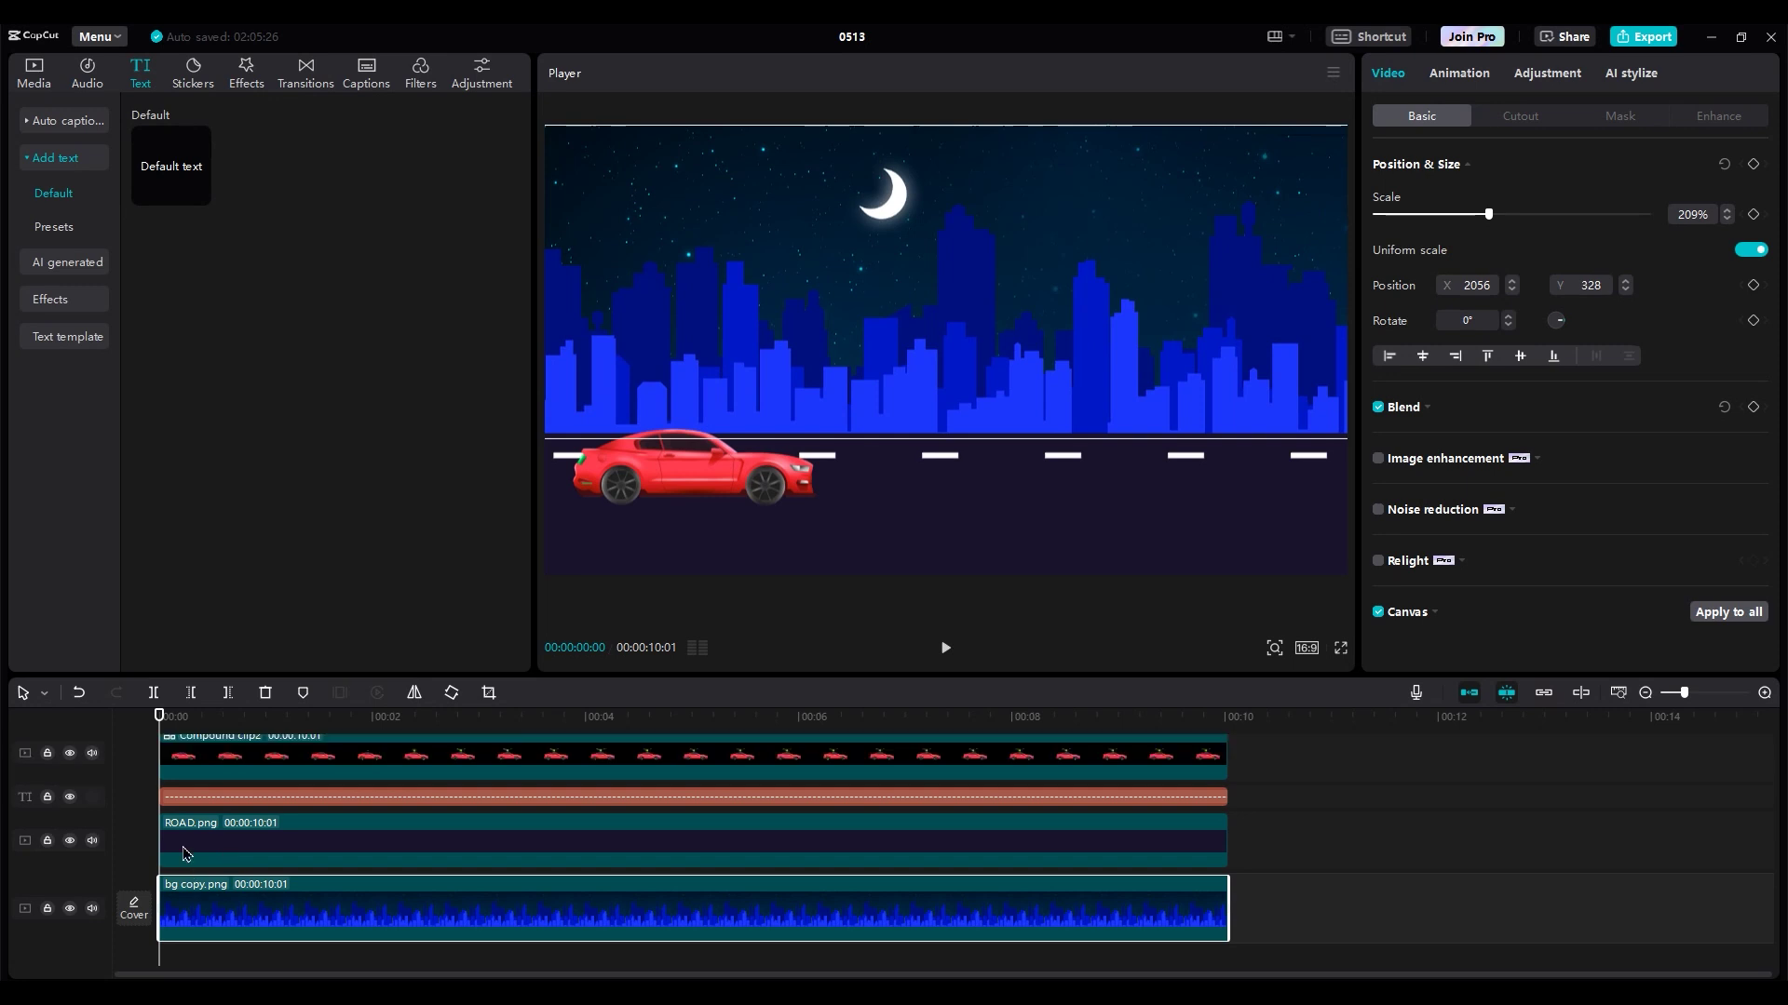
click(196, 826)
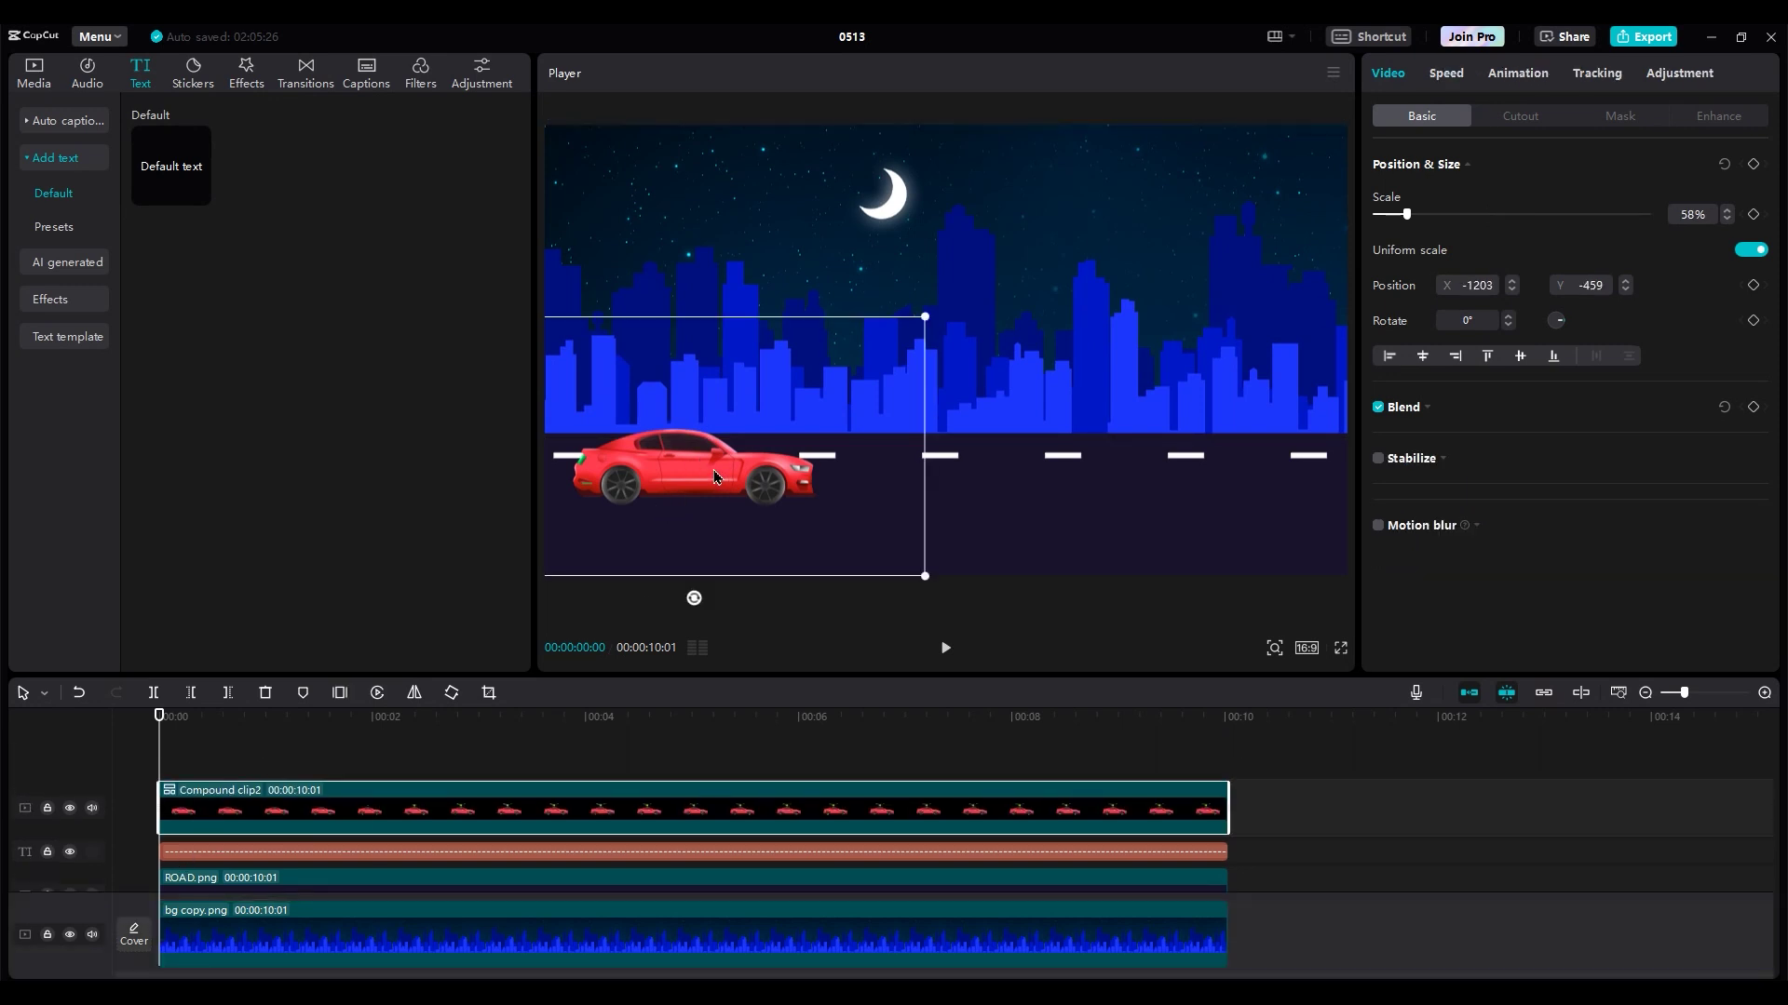
Keyframe the car from off-screen left to the road's right side at the clip's end
drag(715, 476, 639, 473)
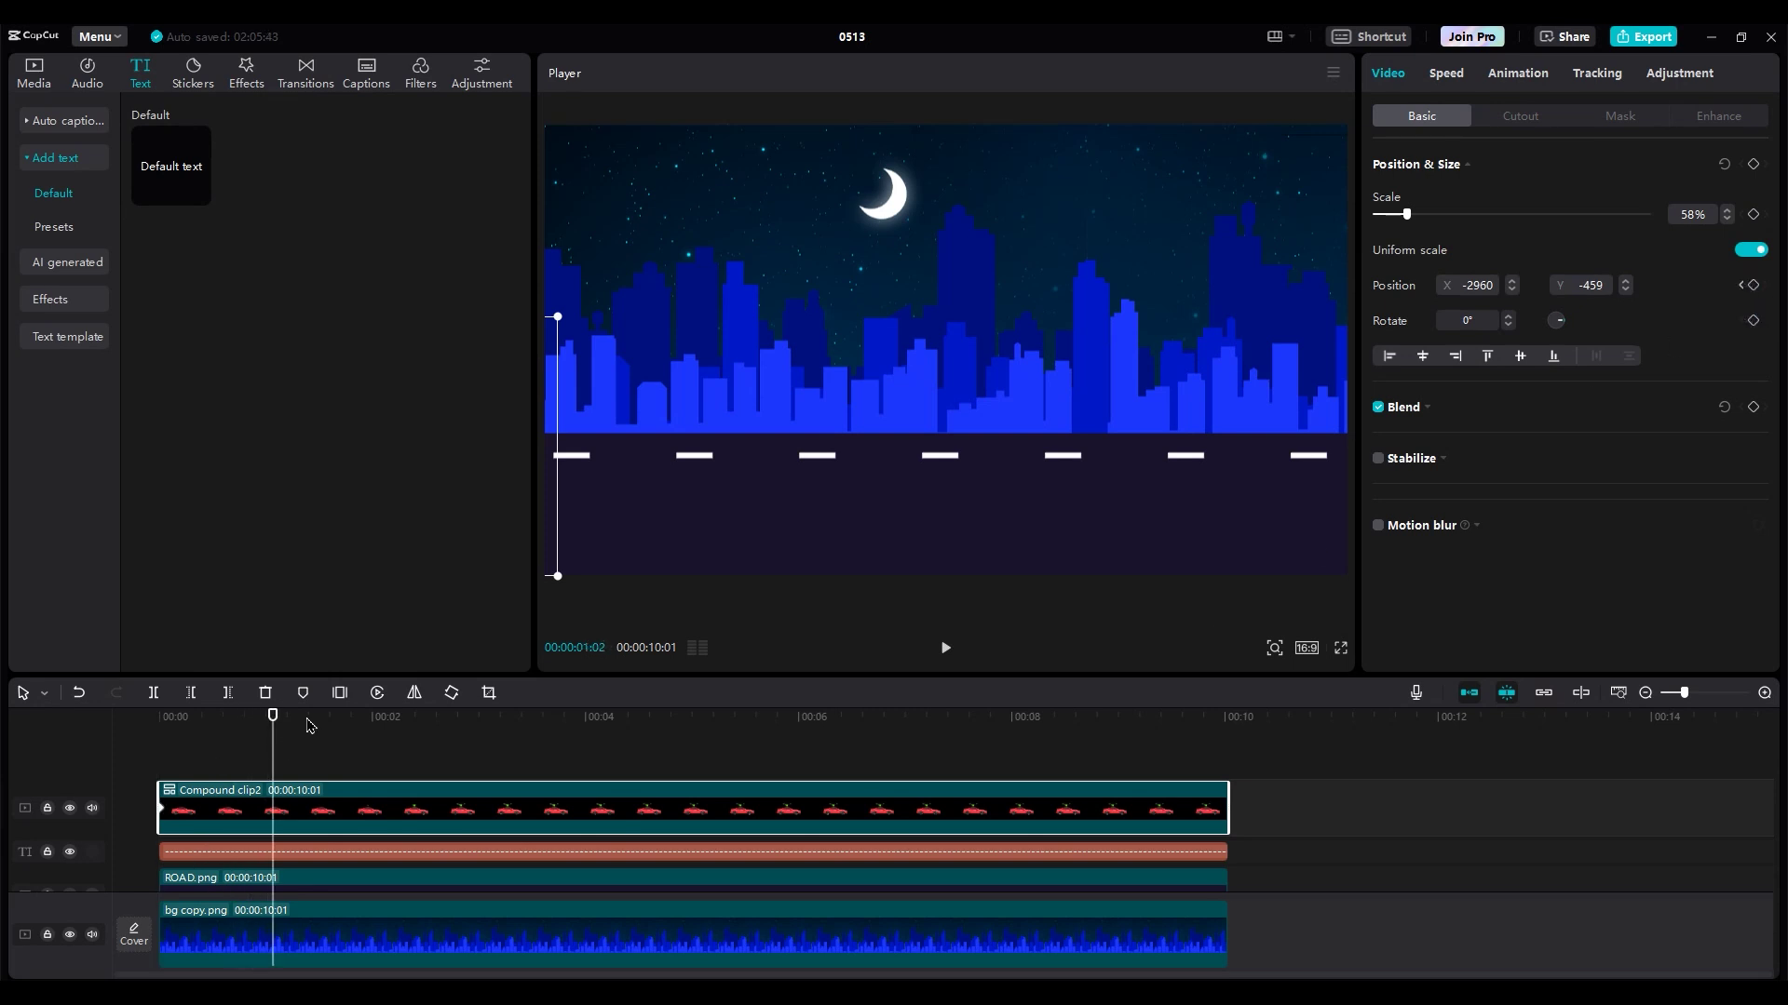
drag(554, 483, 1049, 527)
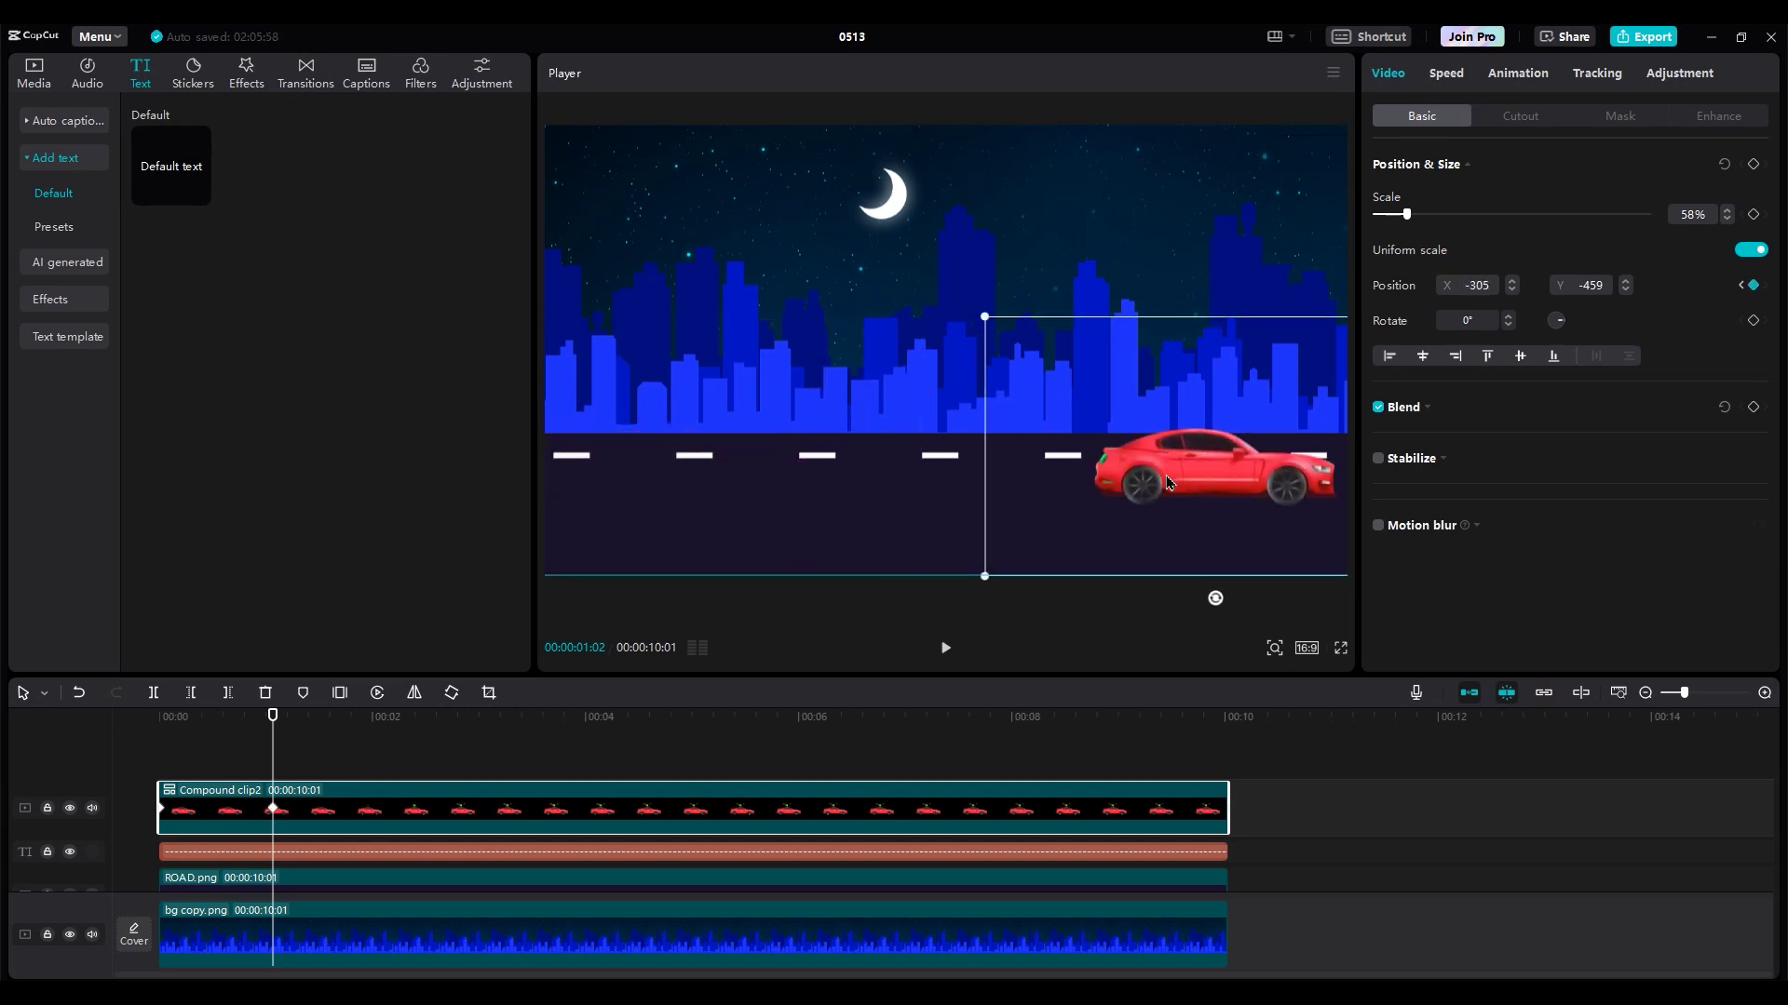
drag(282, 820, 1222, 817)
click(175, 765)
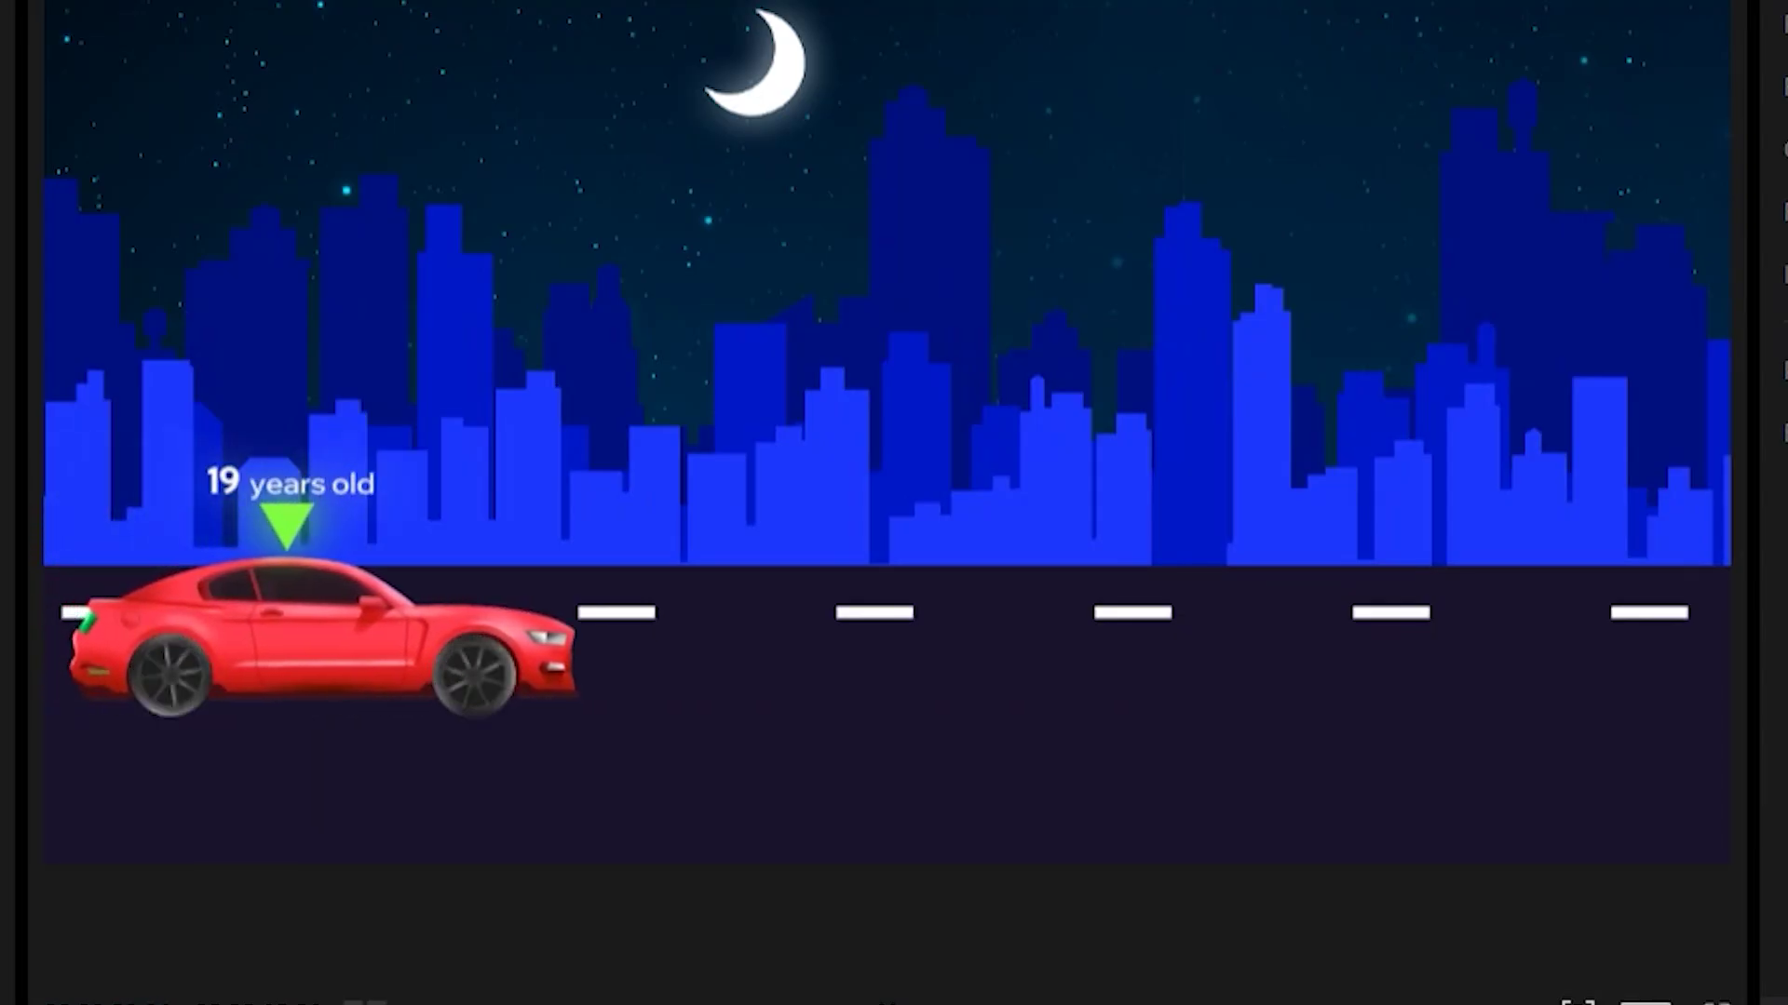
click(1225, 817)
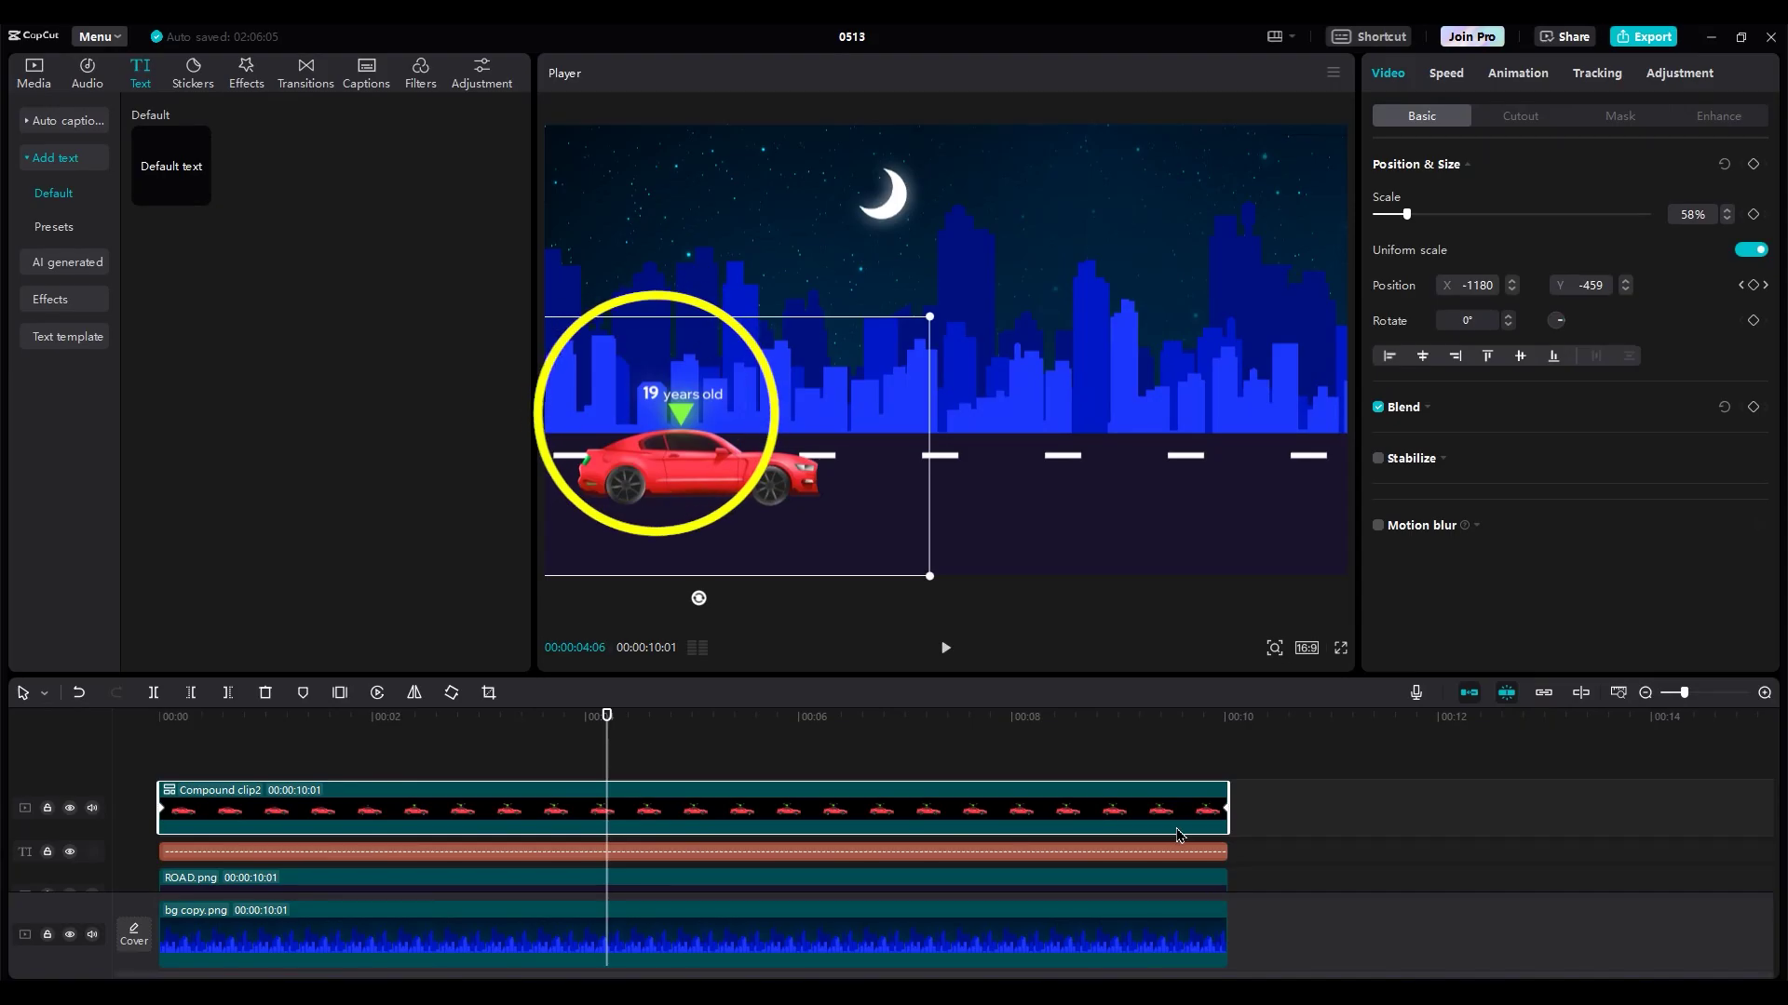
click(1226, 808)
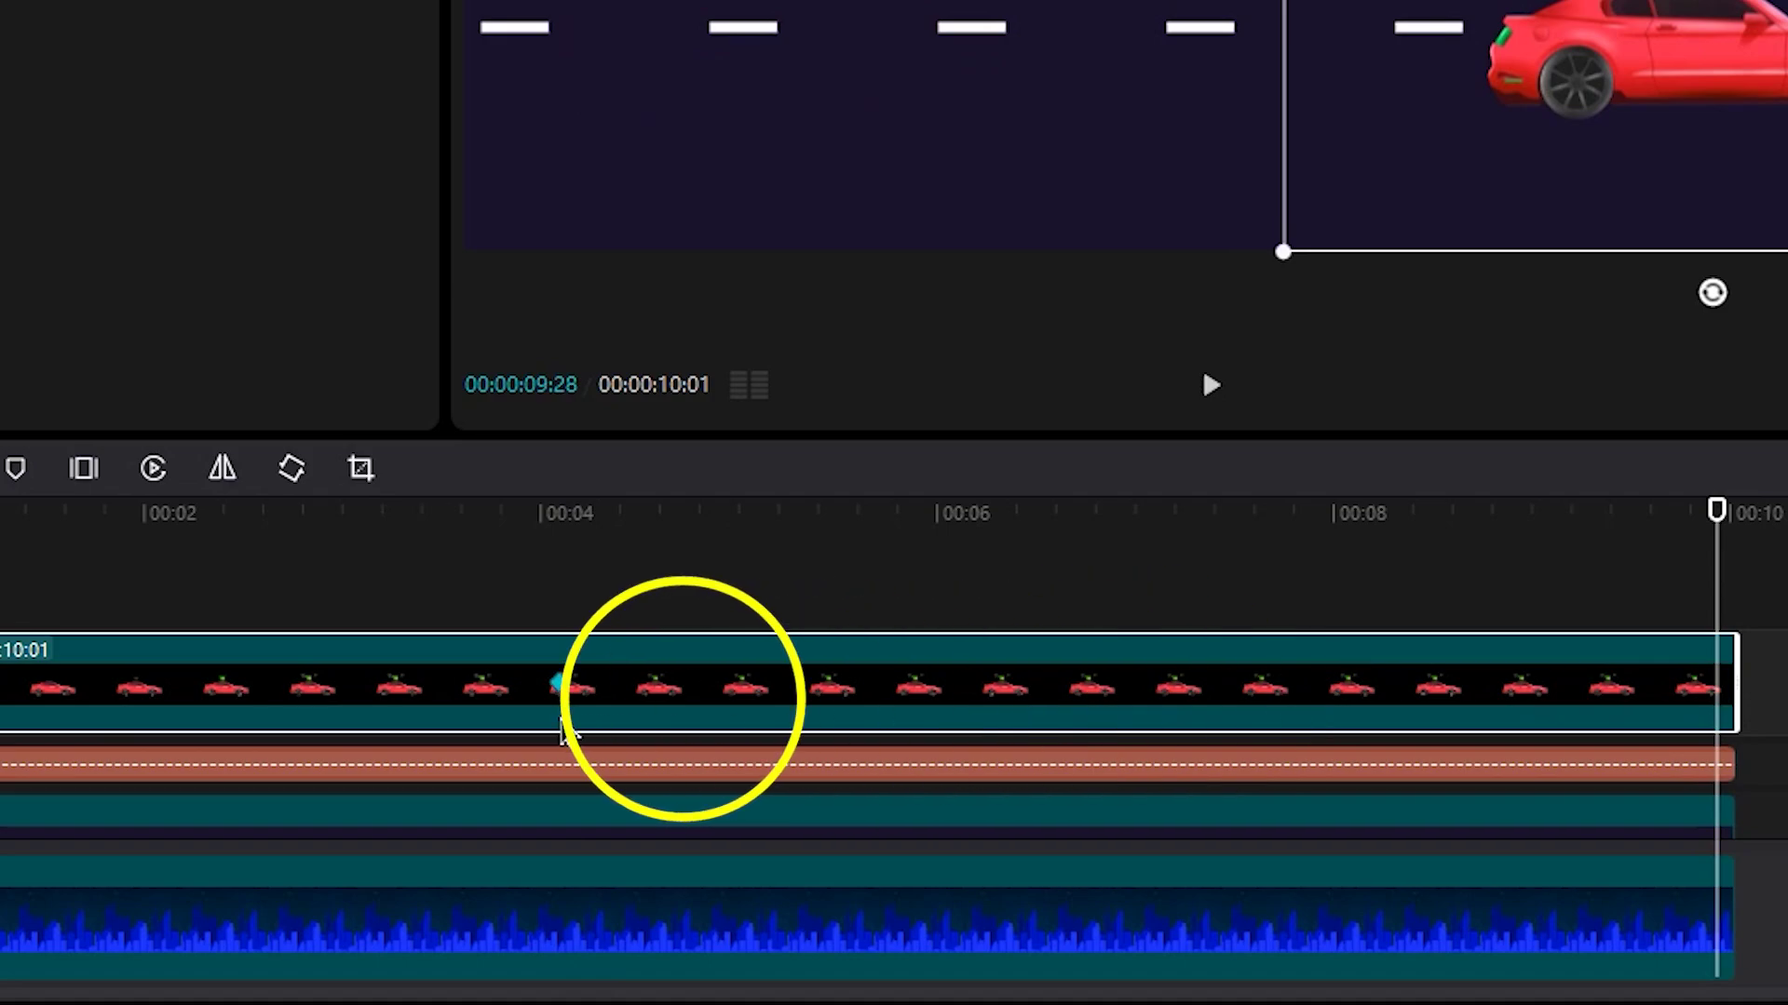
click(370, 767)
key(space)
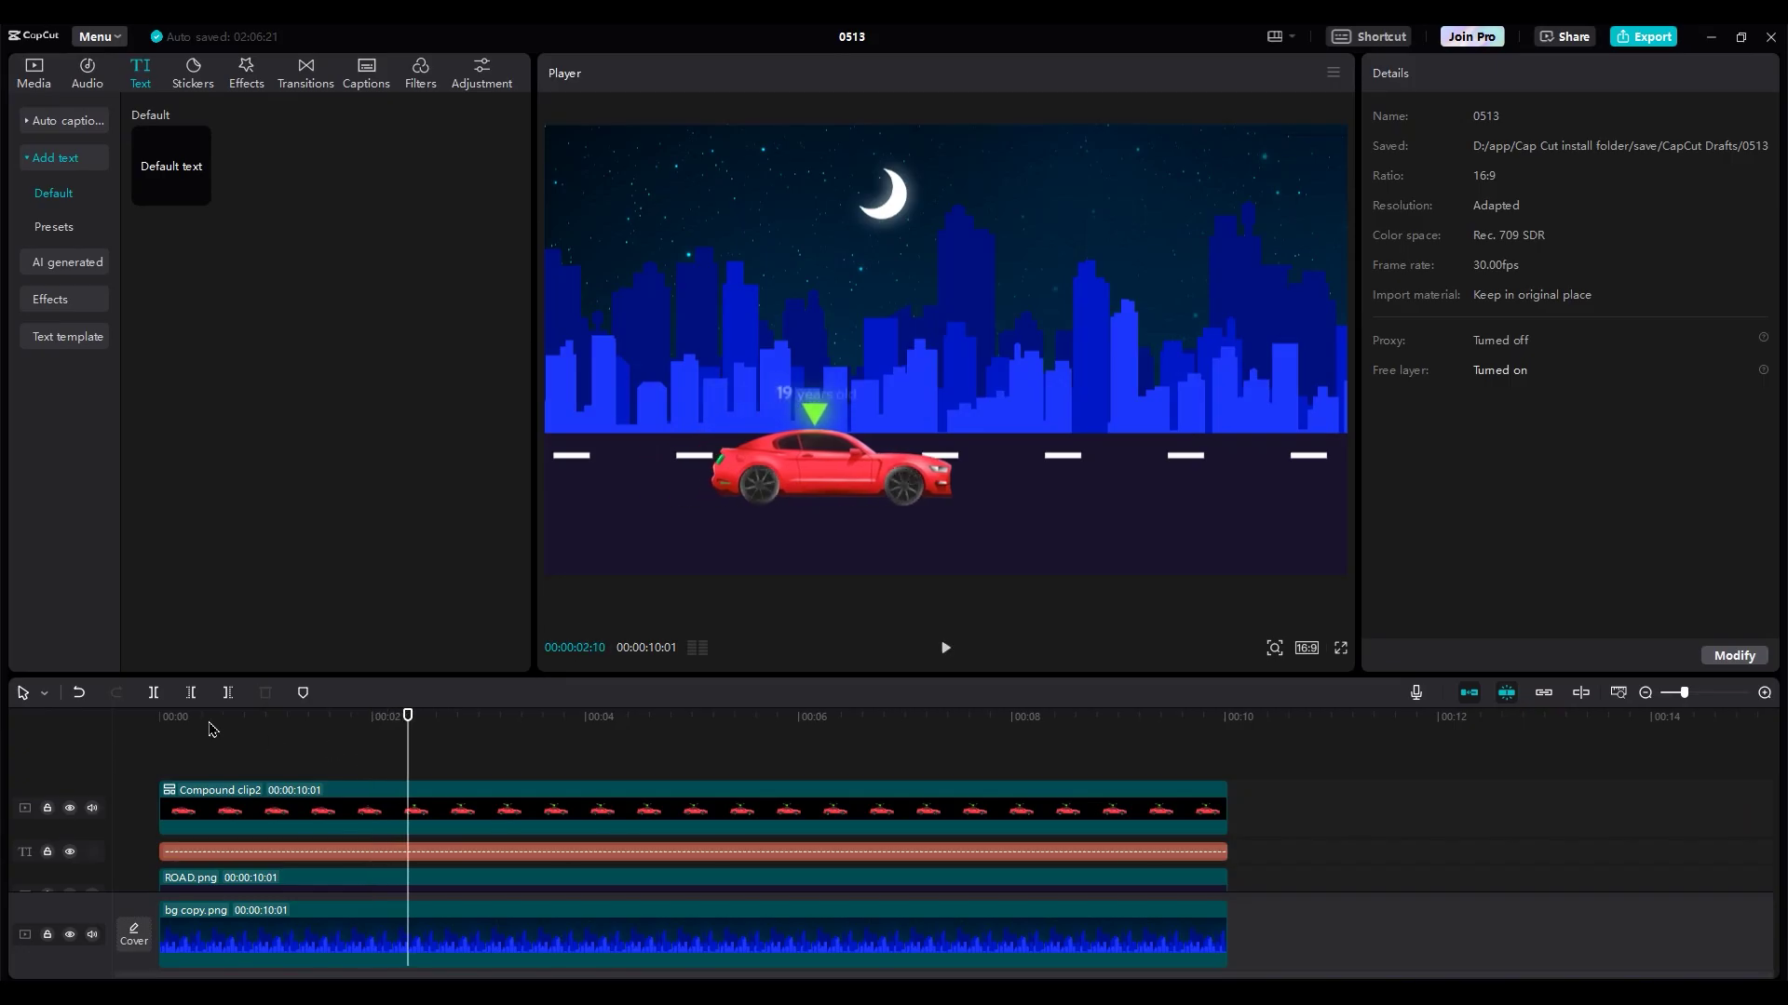
key(Home)
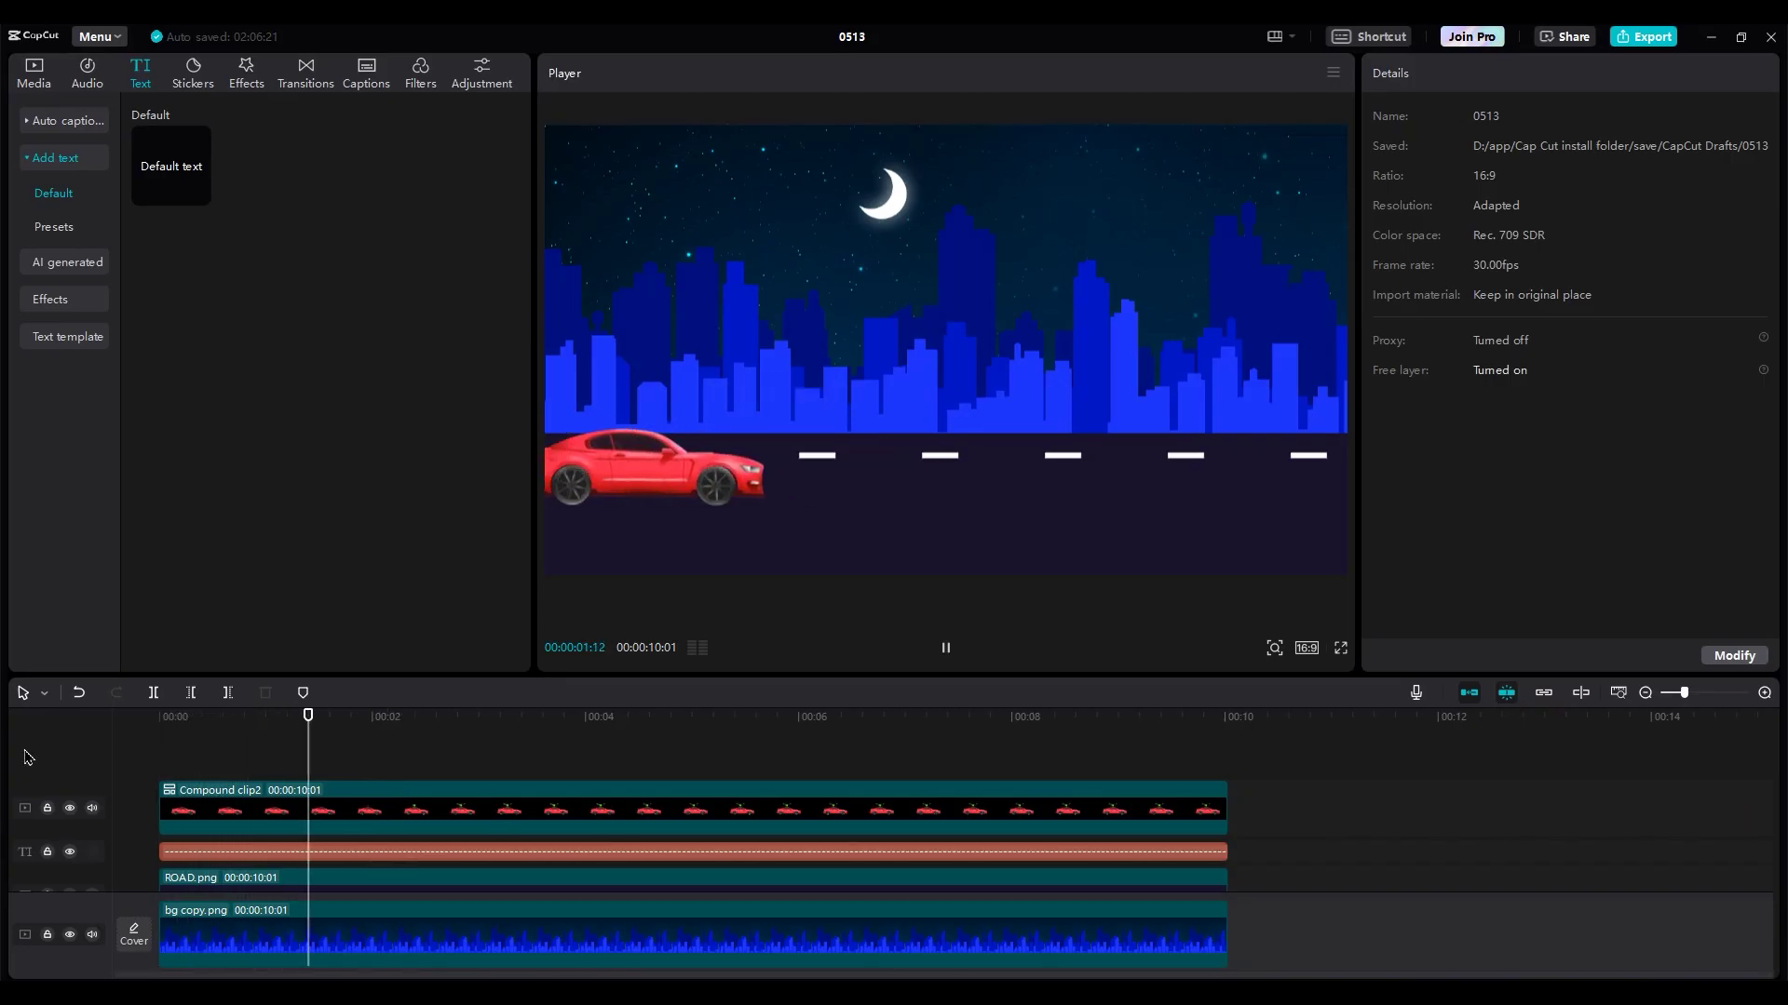
Add a holding position keyframe at 2:27, push the later keyframe further, and replay
drag(353, 723, 365, 742)
click(371, 813)
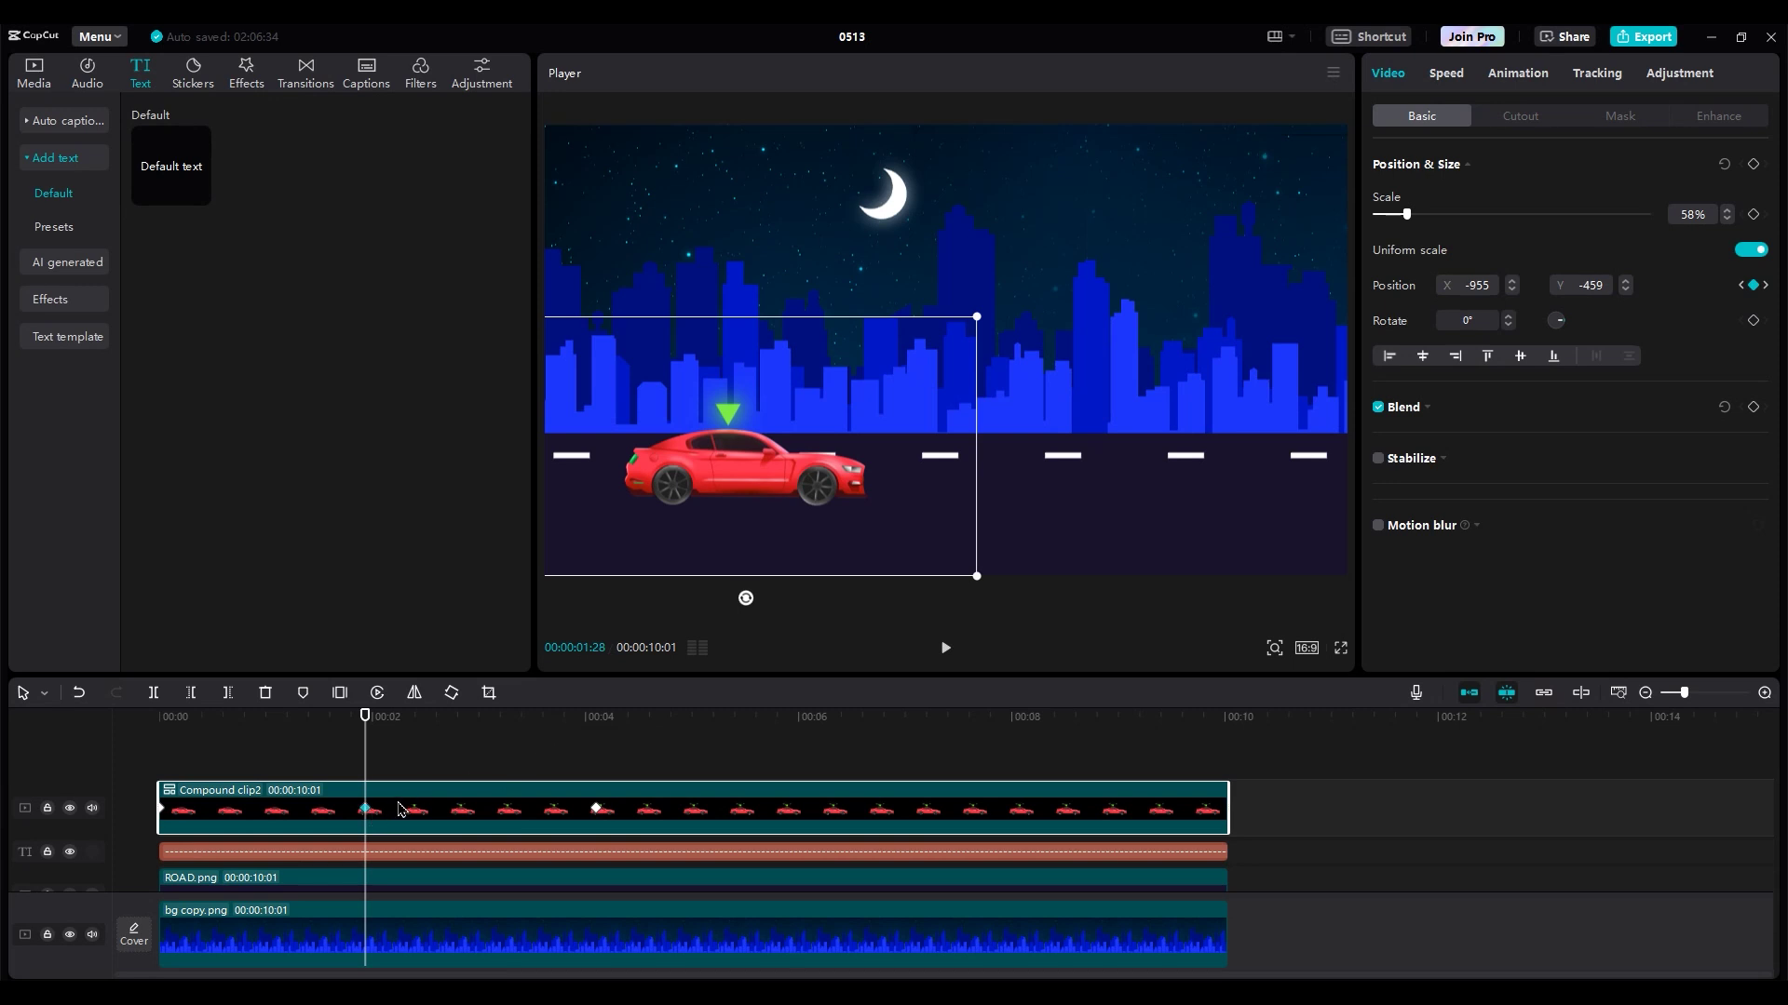
click(458, 742)
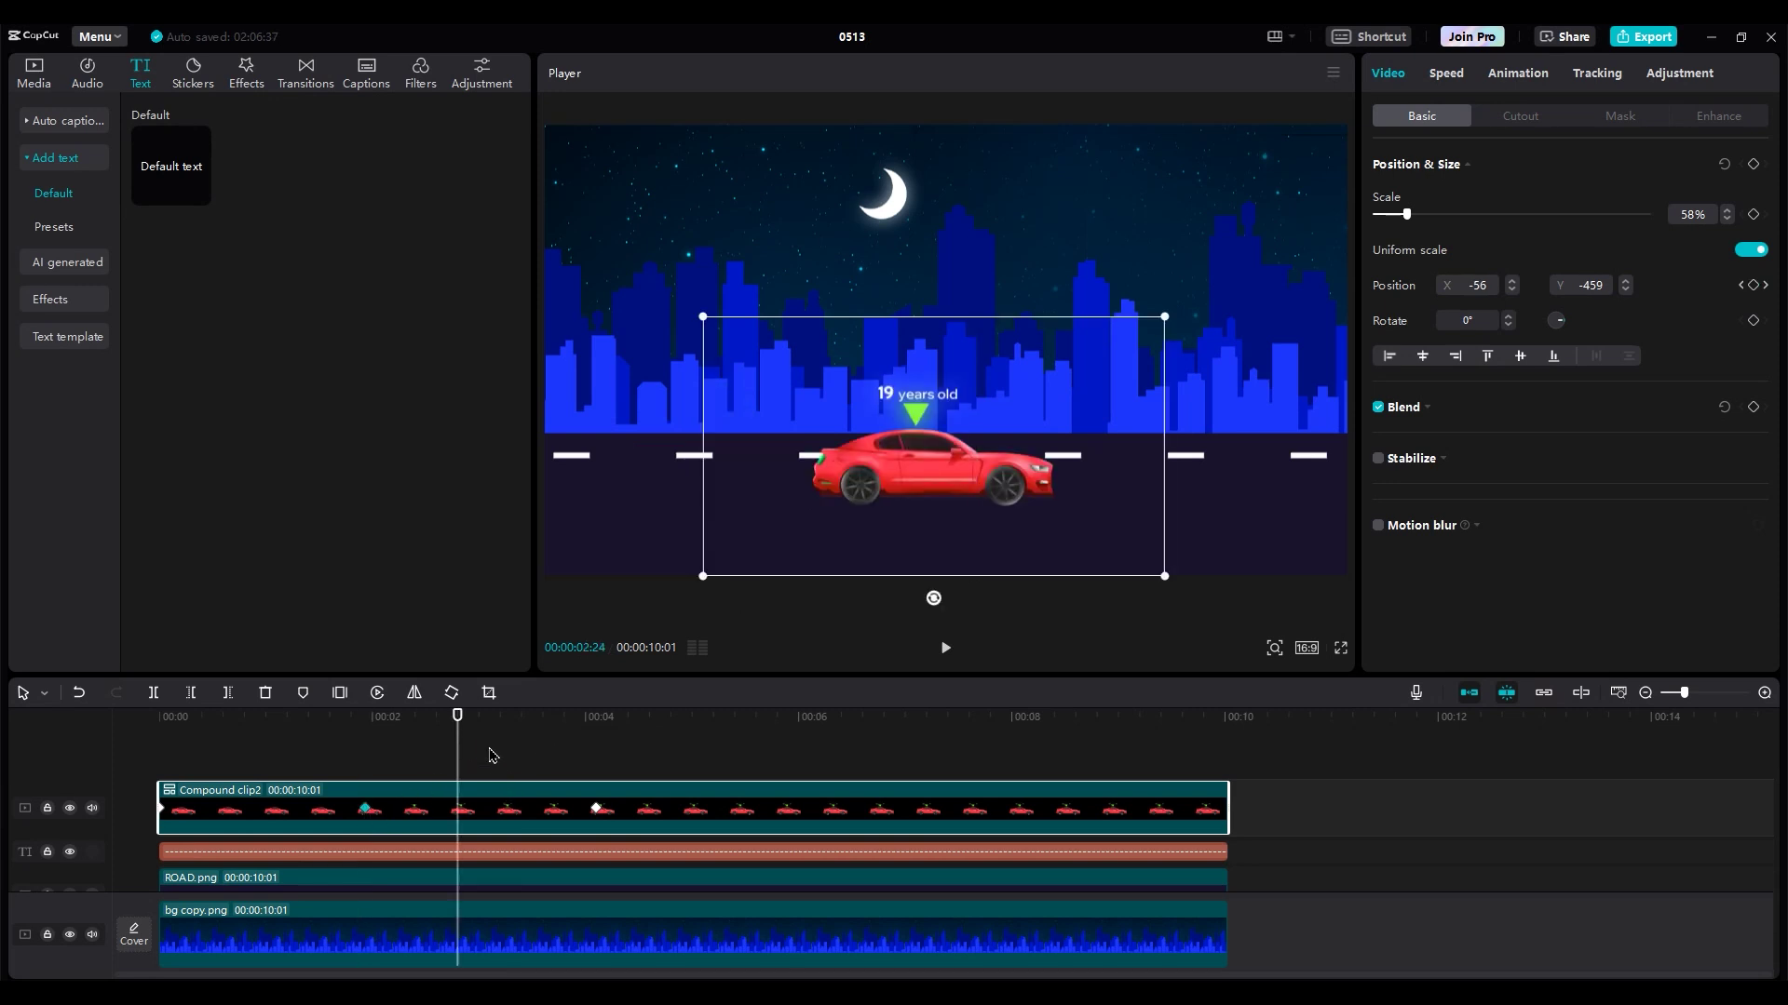
drag(457, 728, 468, 729)
key(ctrl+z)
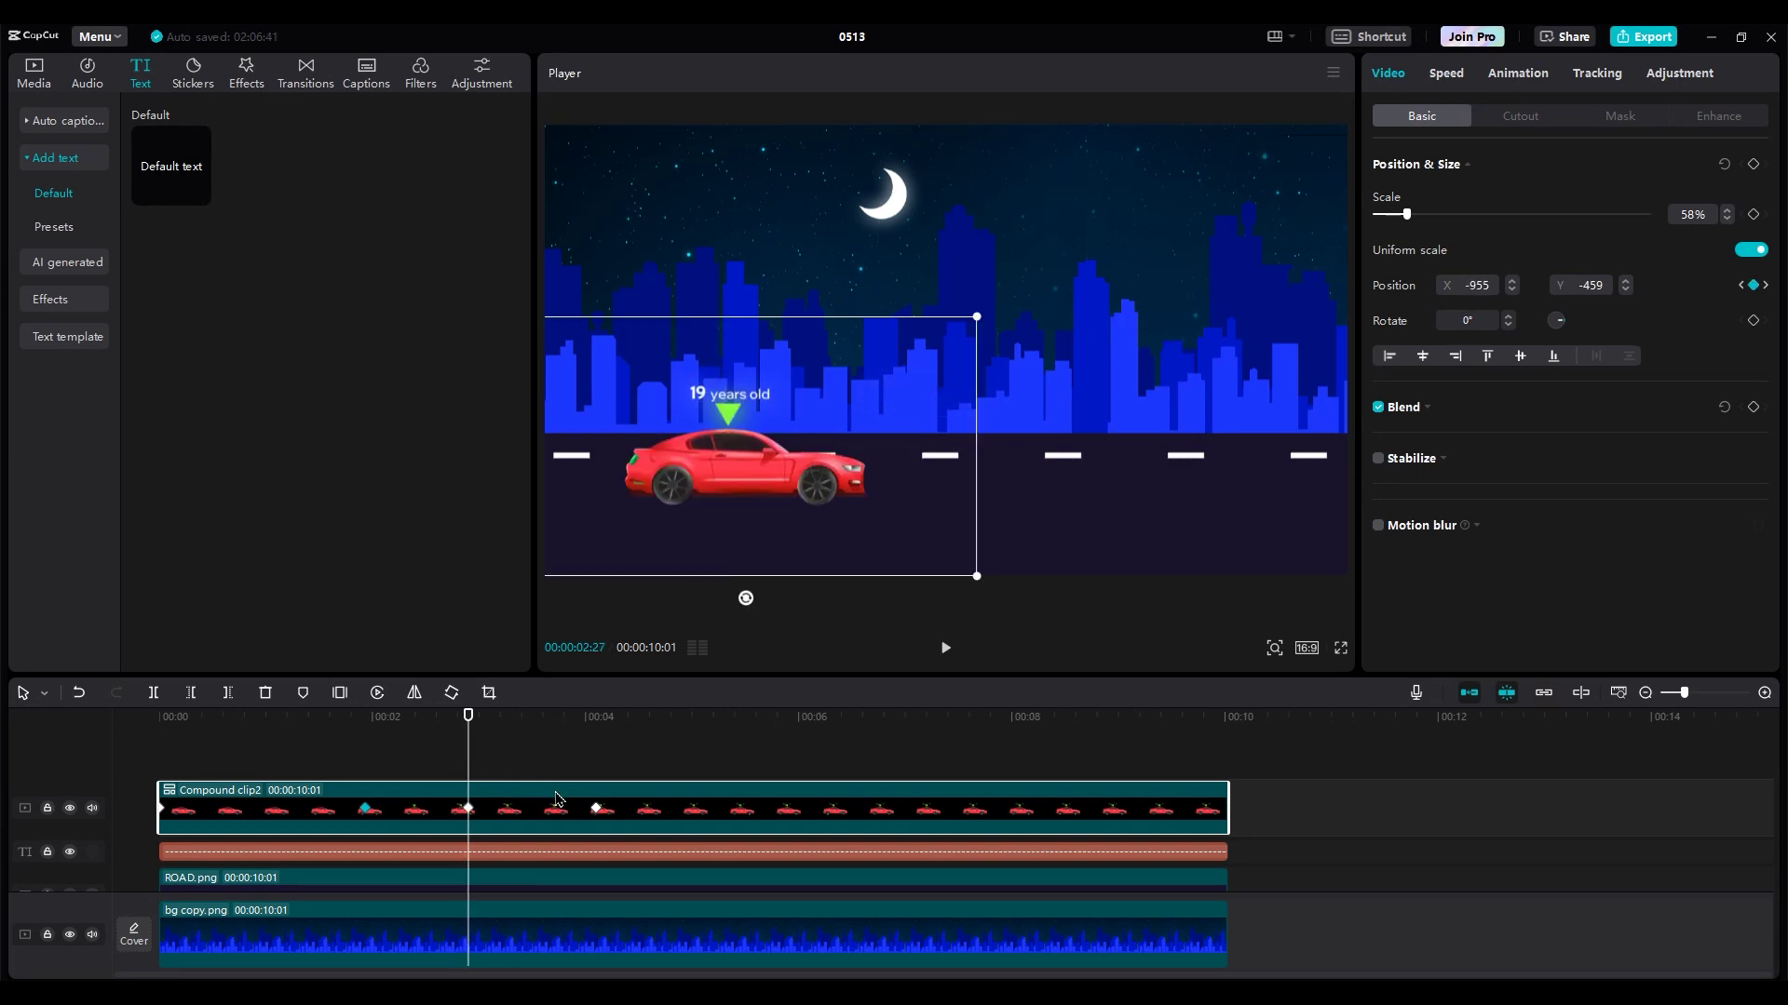
click(596, 808)
drag(596, 808, 1123, 808)
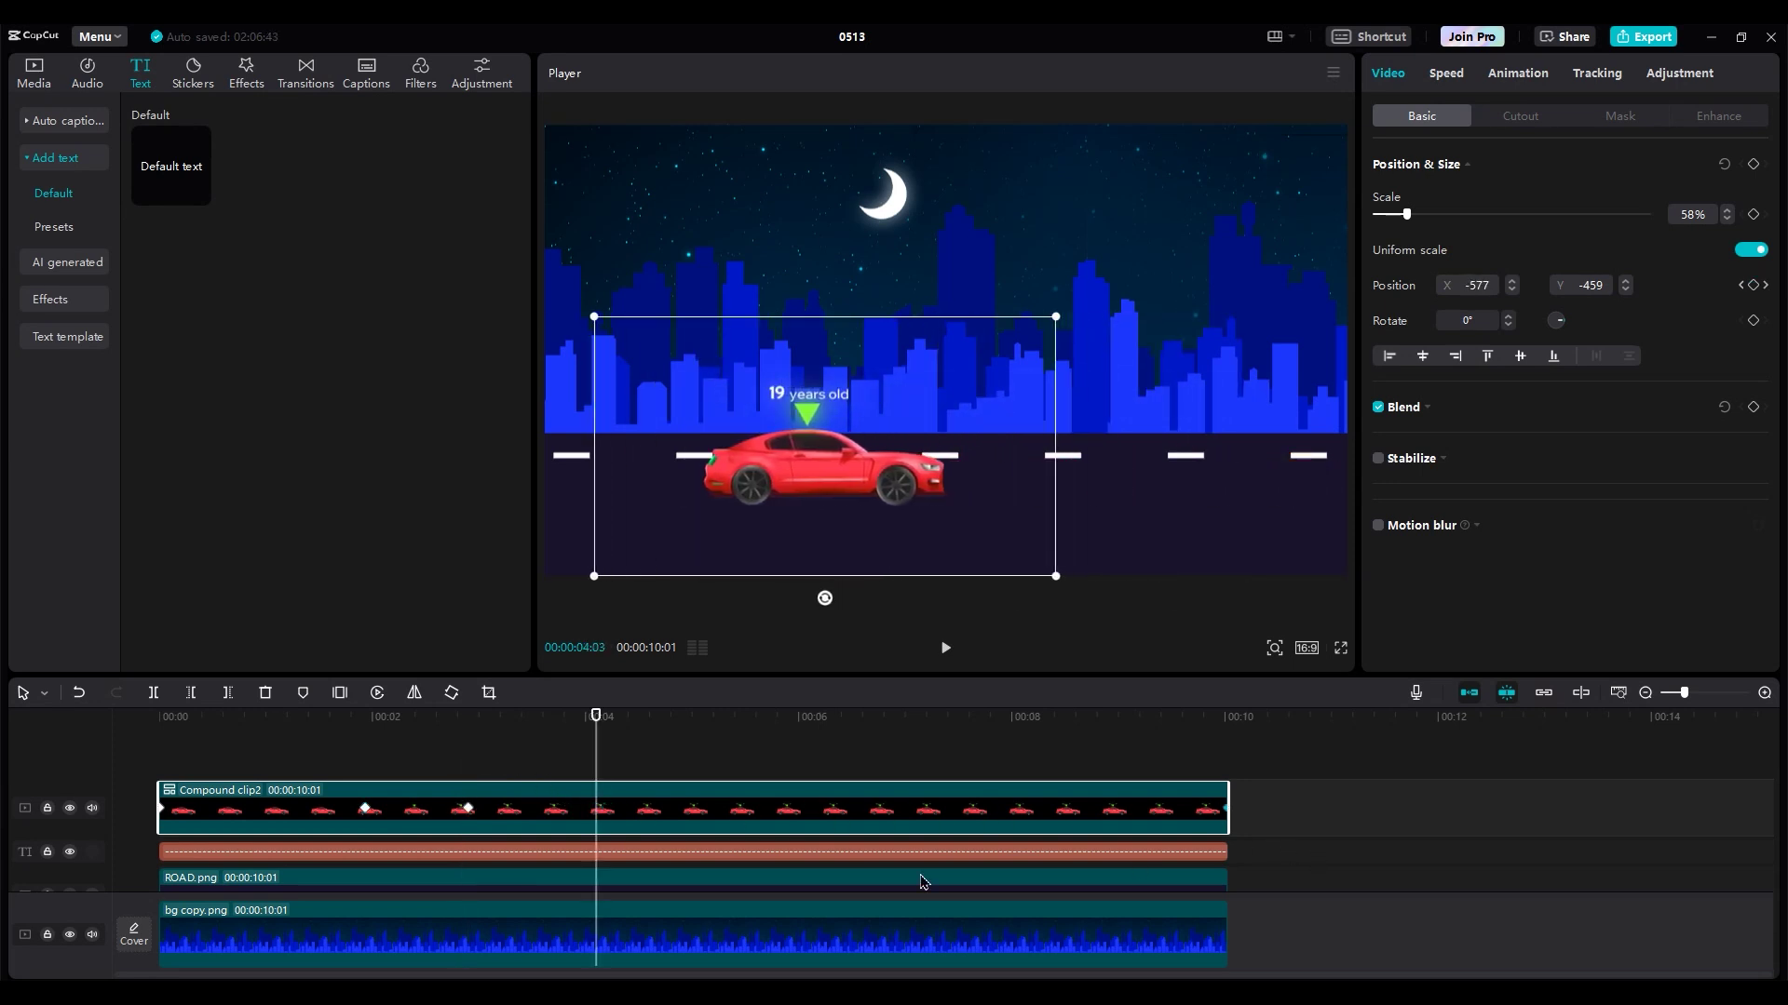
click(470, 810)
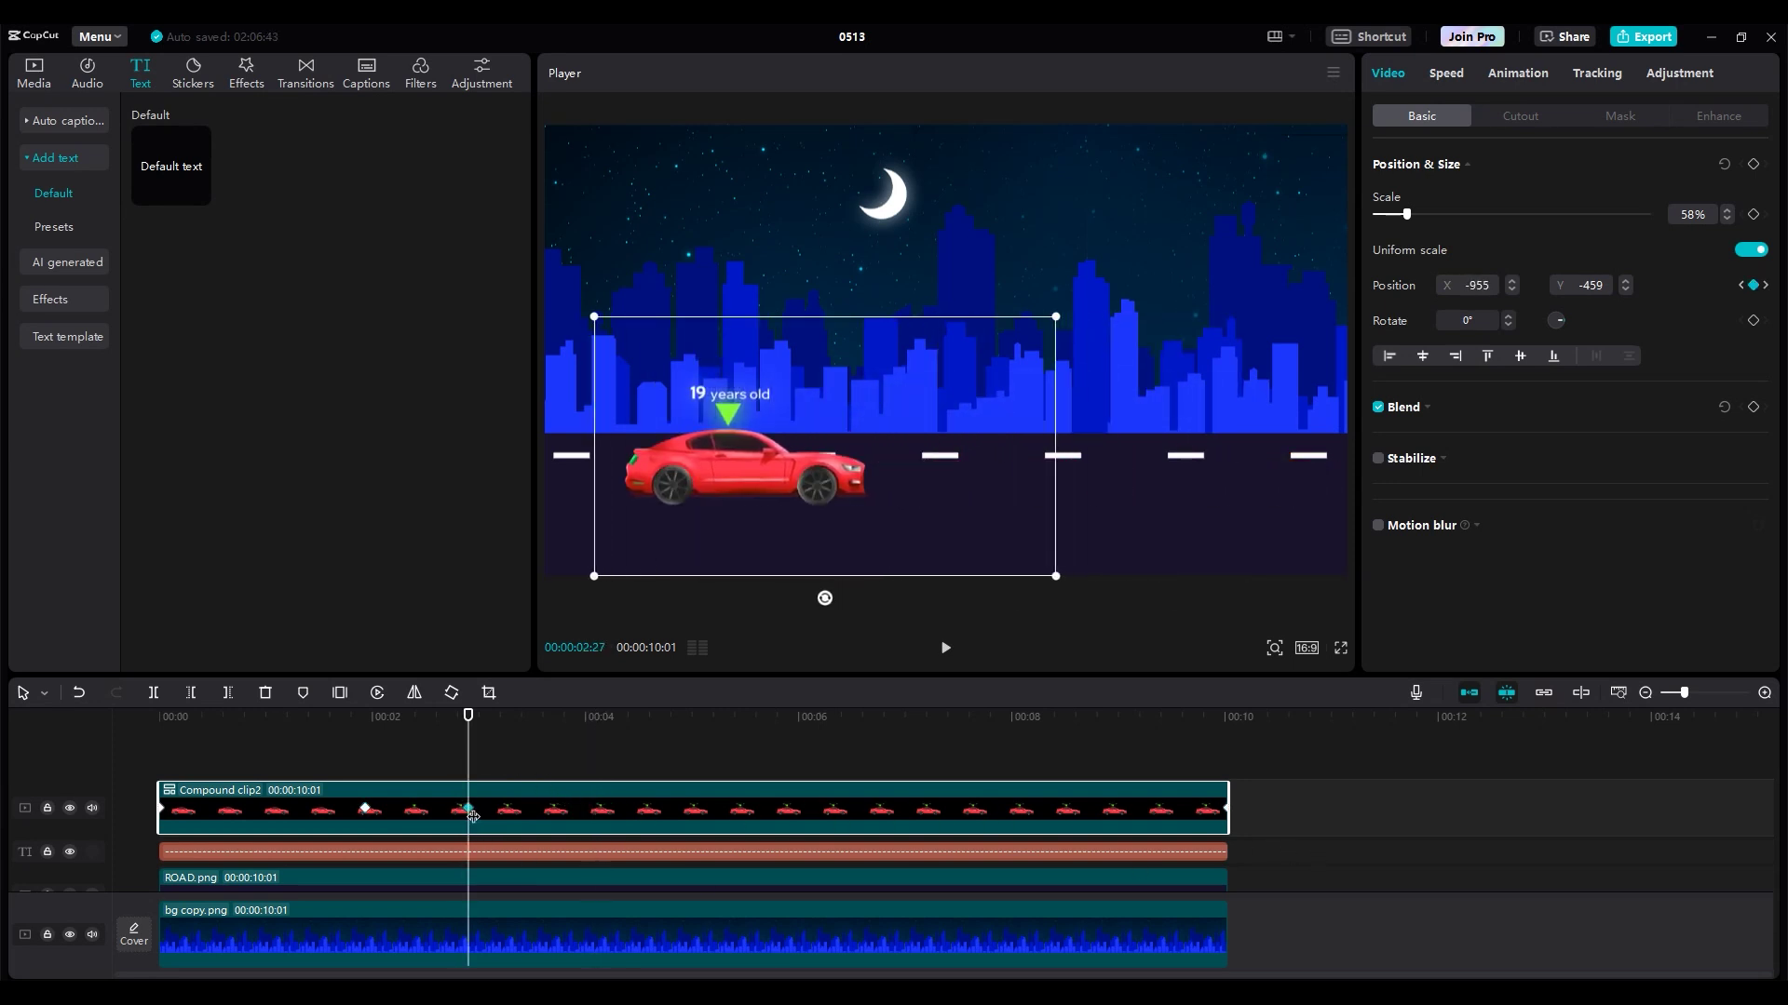
click(310, 775)
key(space)
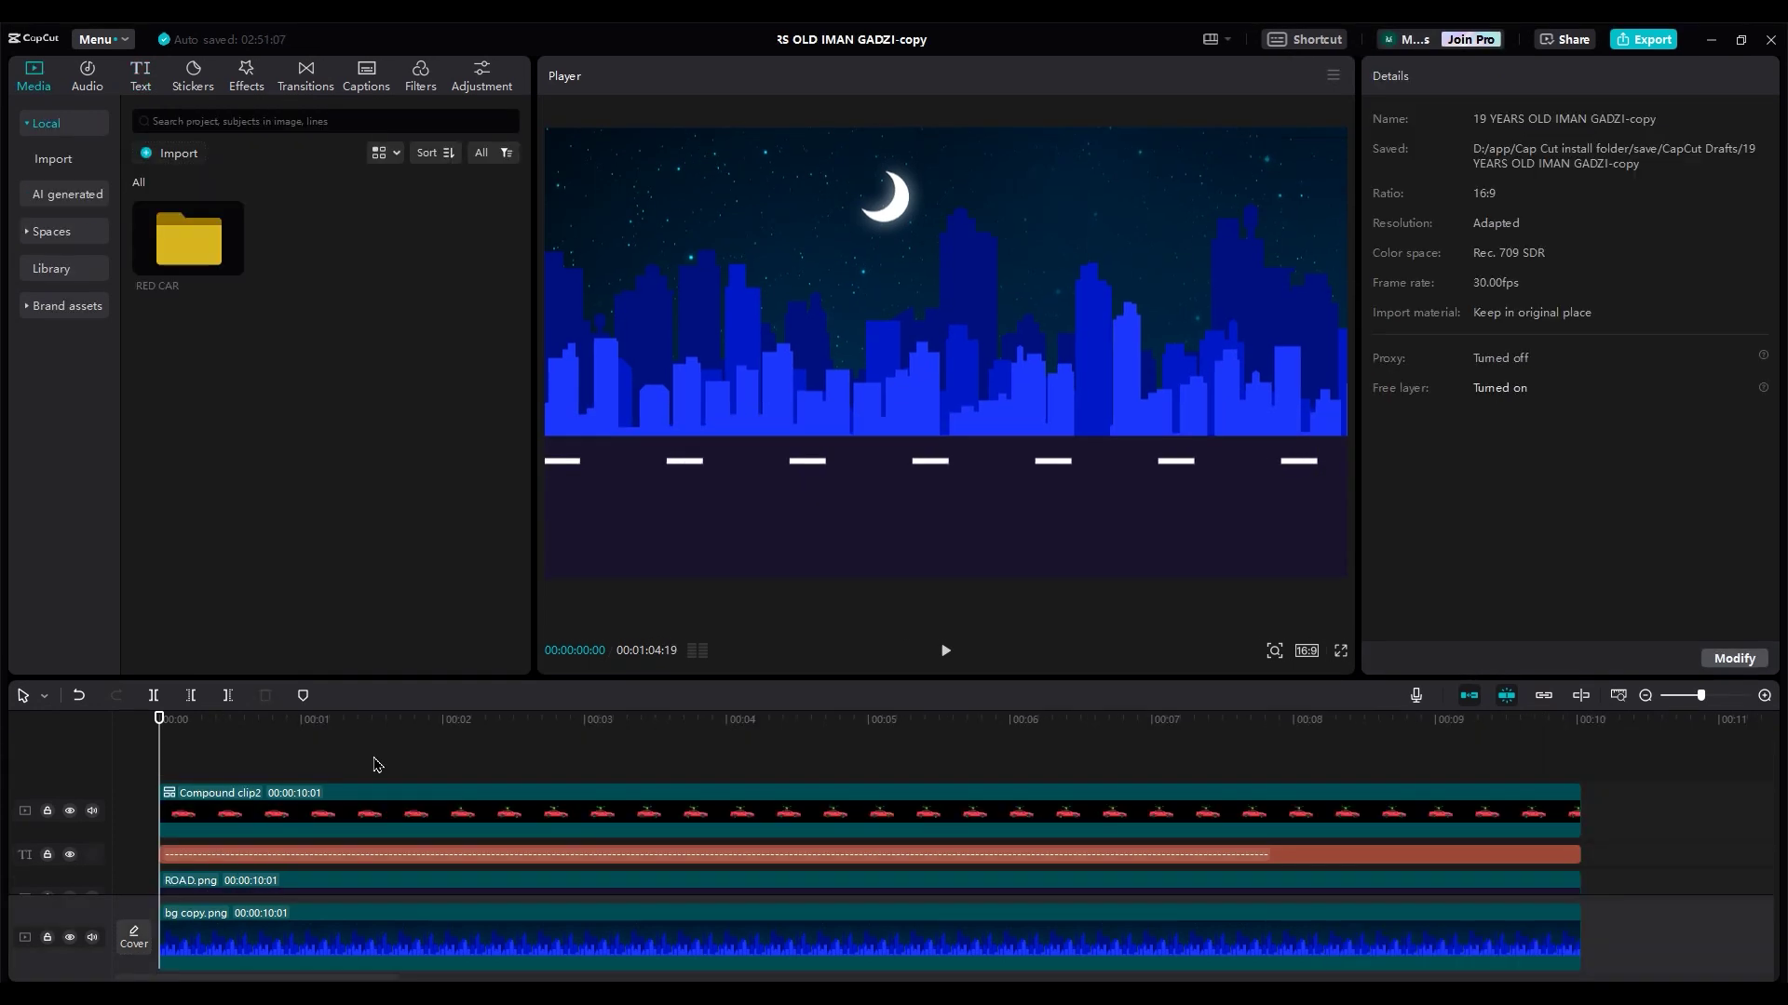
Add a position keyframe to the road-line text and edit the label's Position X value
click(559, 854)
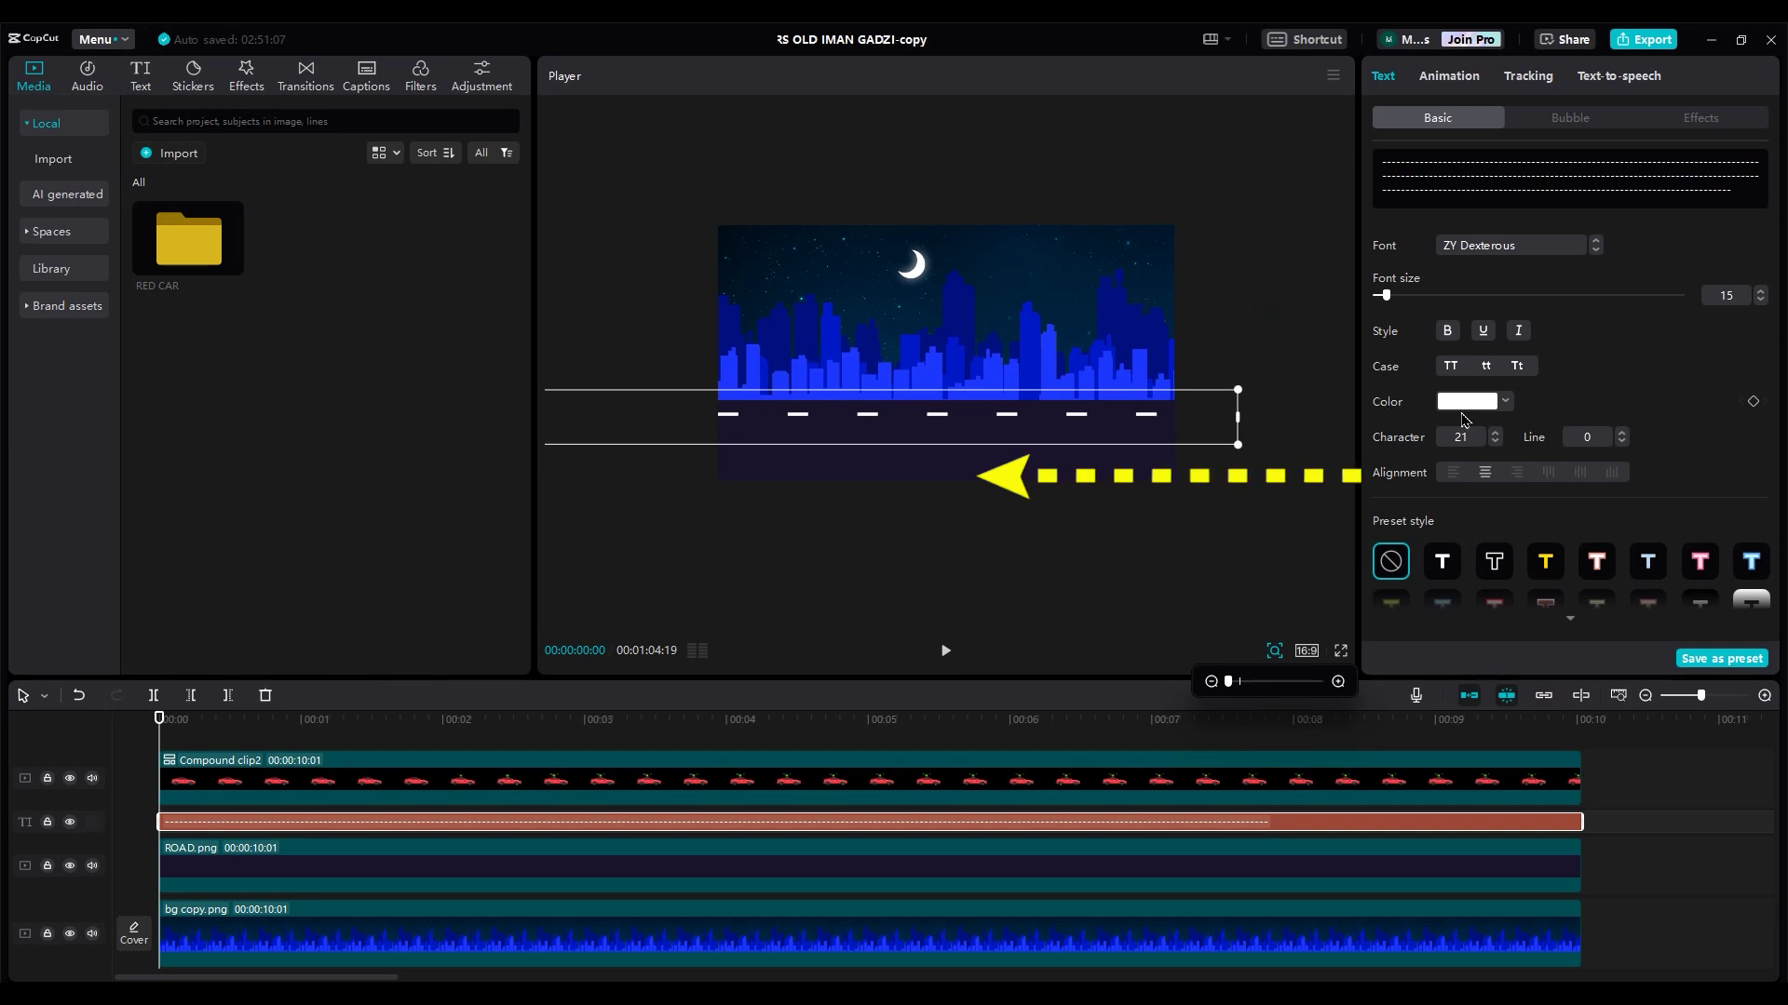
scroll(1461, 419, down, 5)
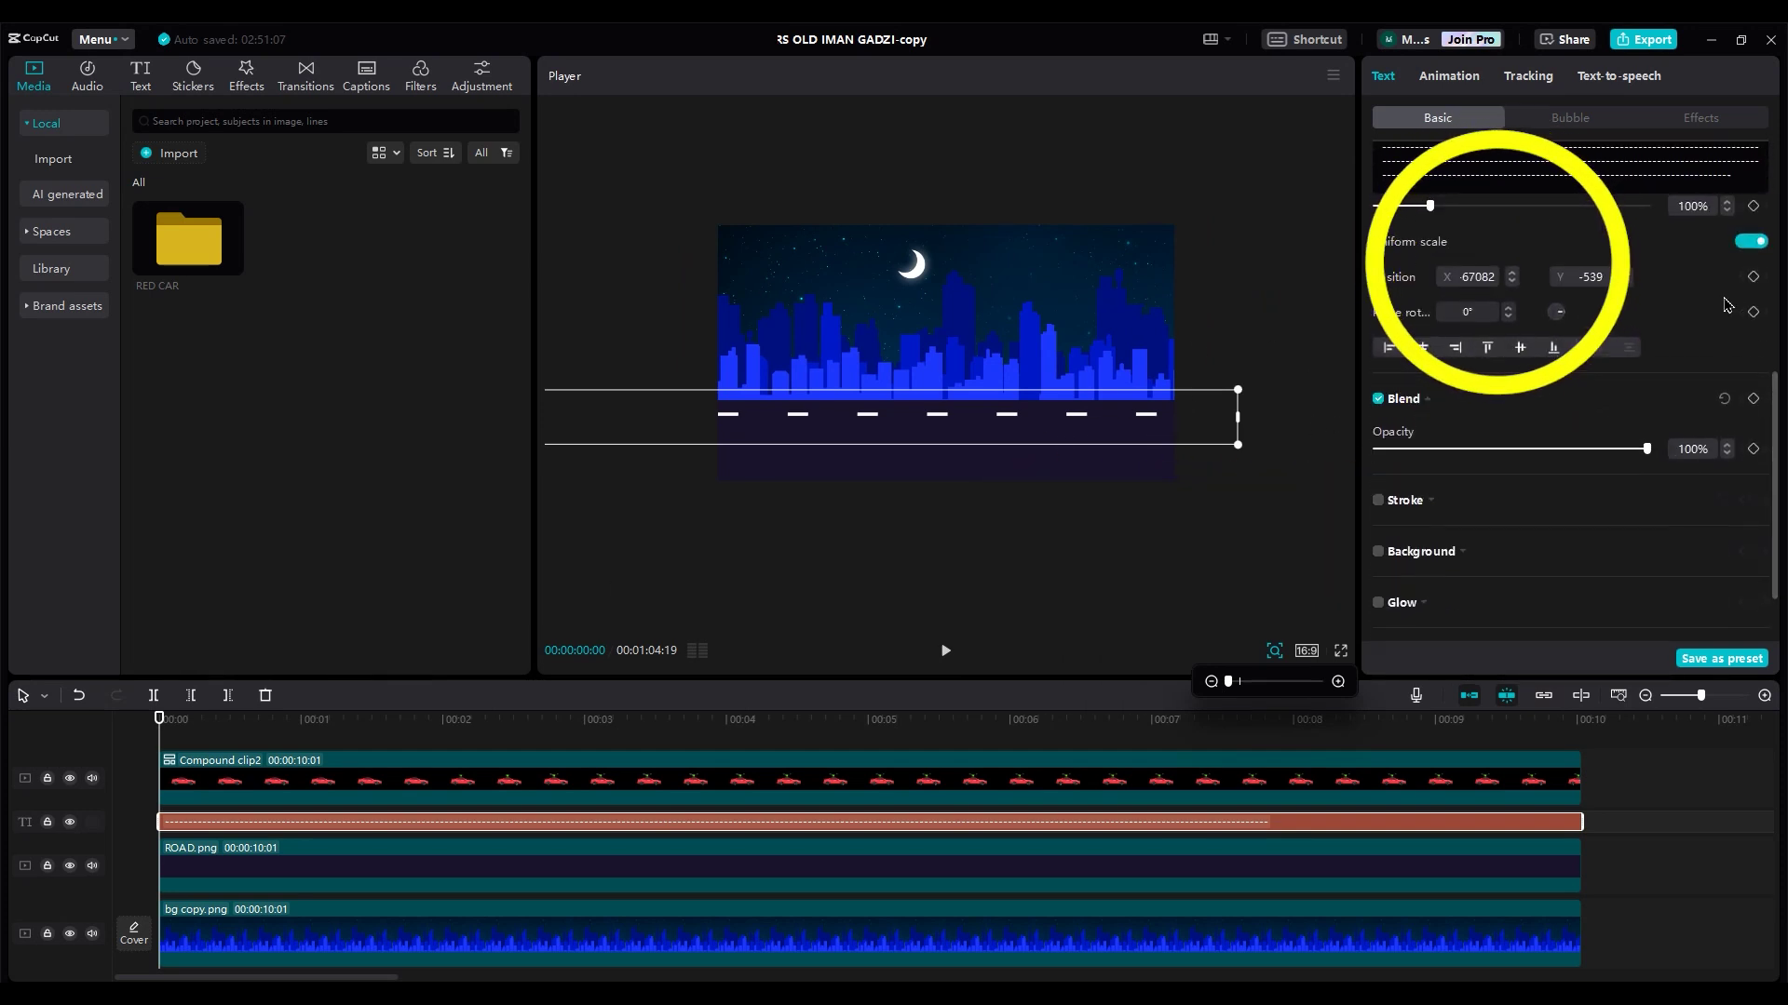
click(1753, 276)
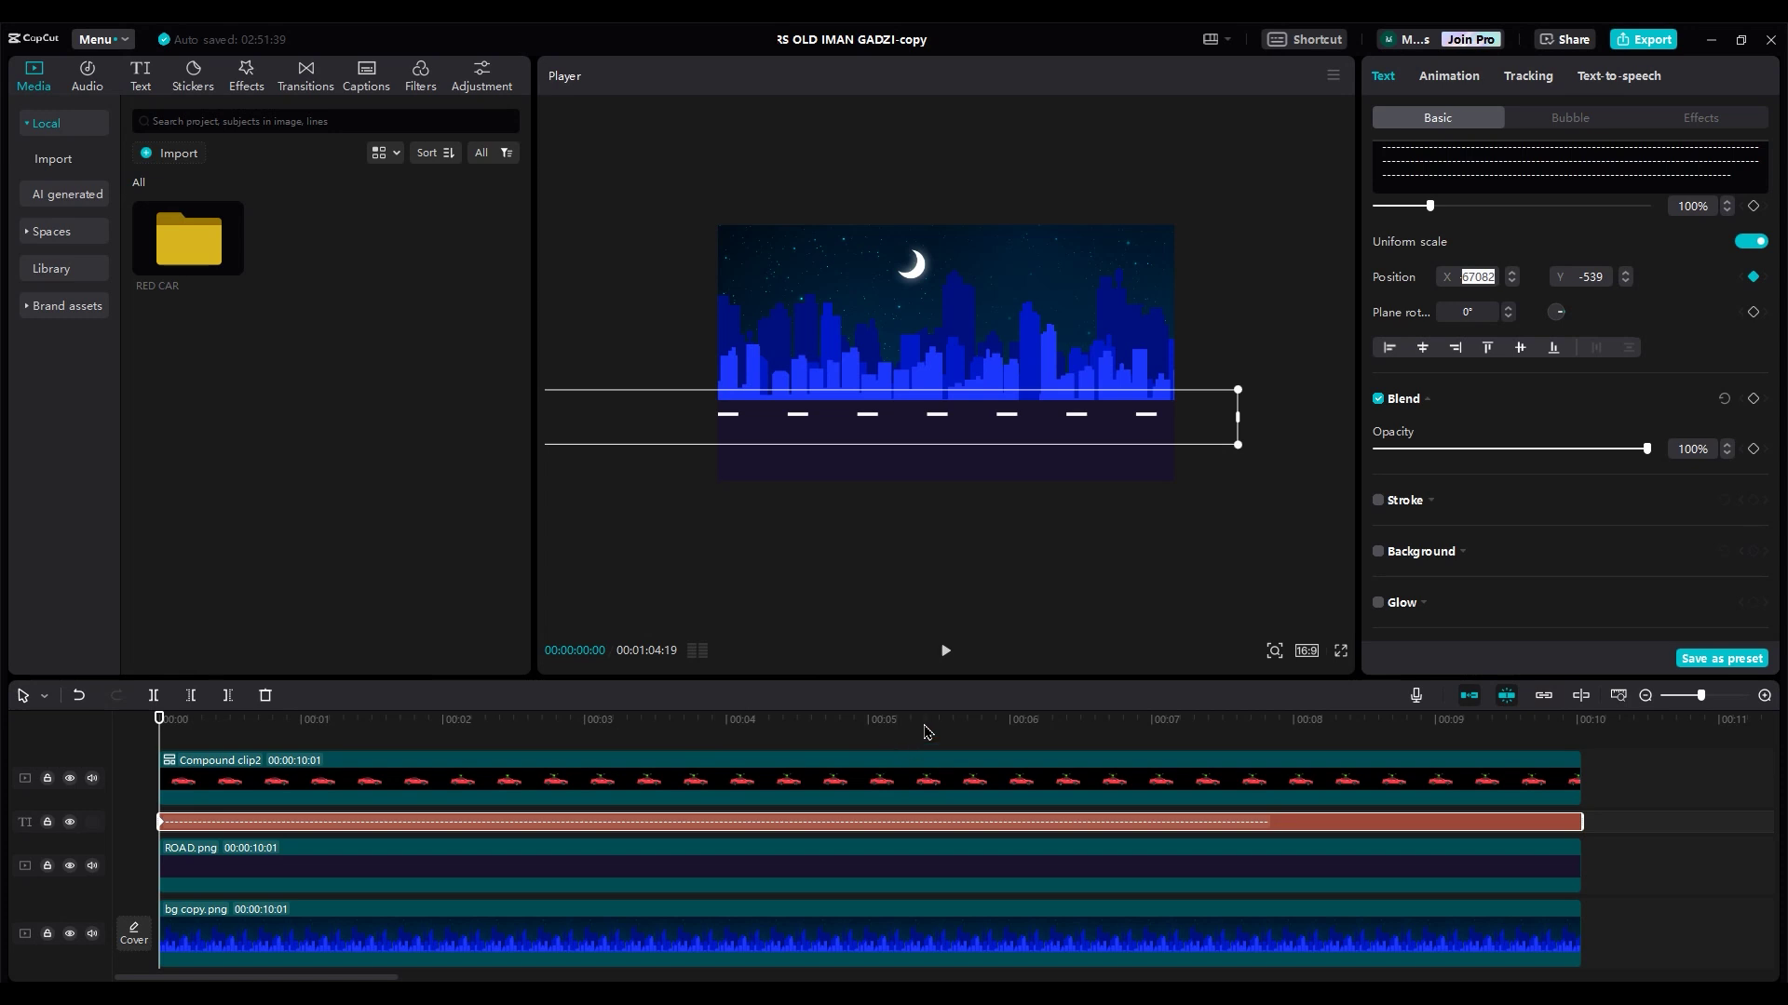
drag(926, 732, 1567, 751)
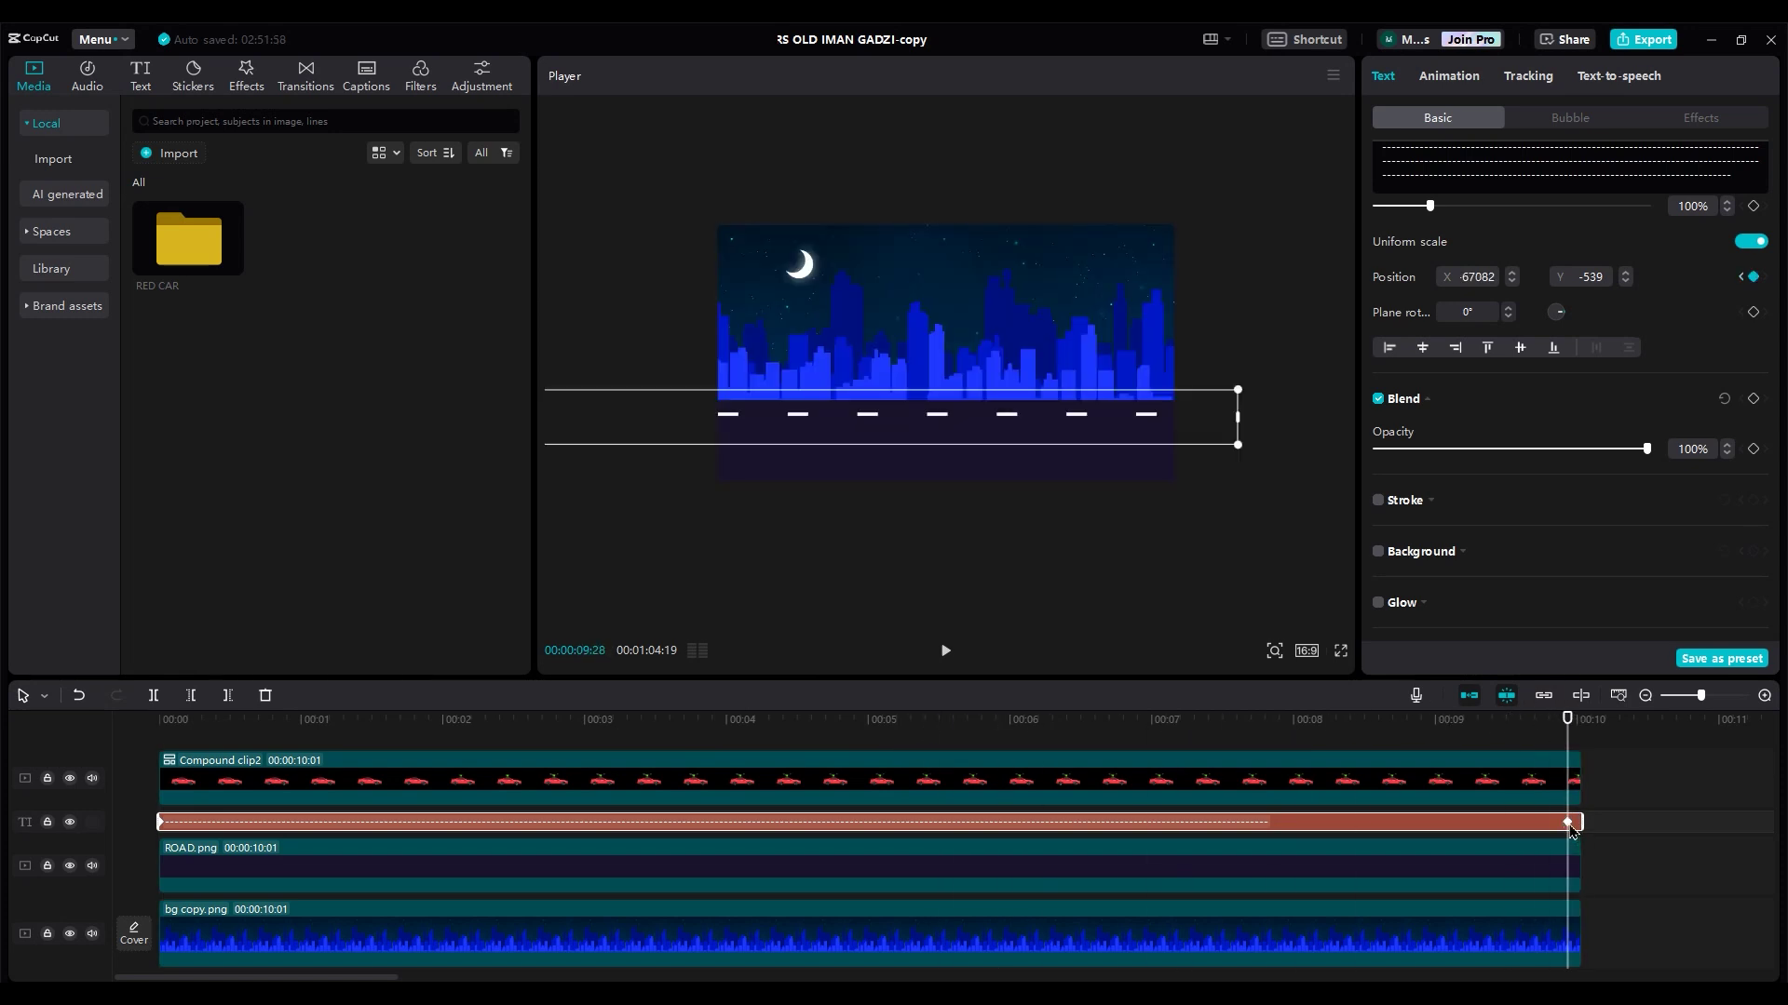
click(1459, 282)
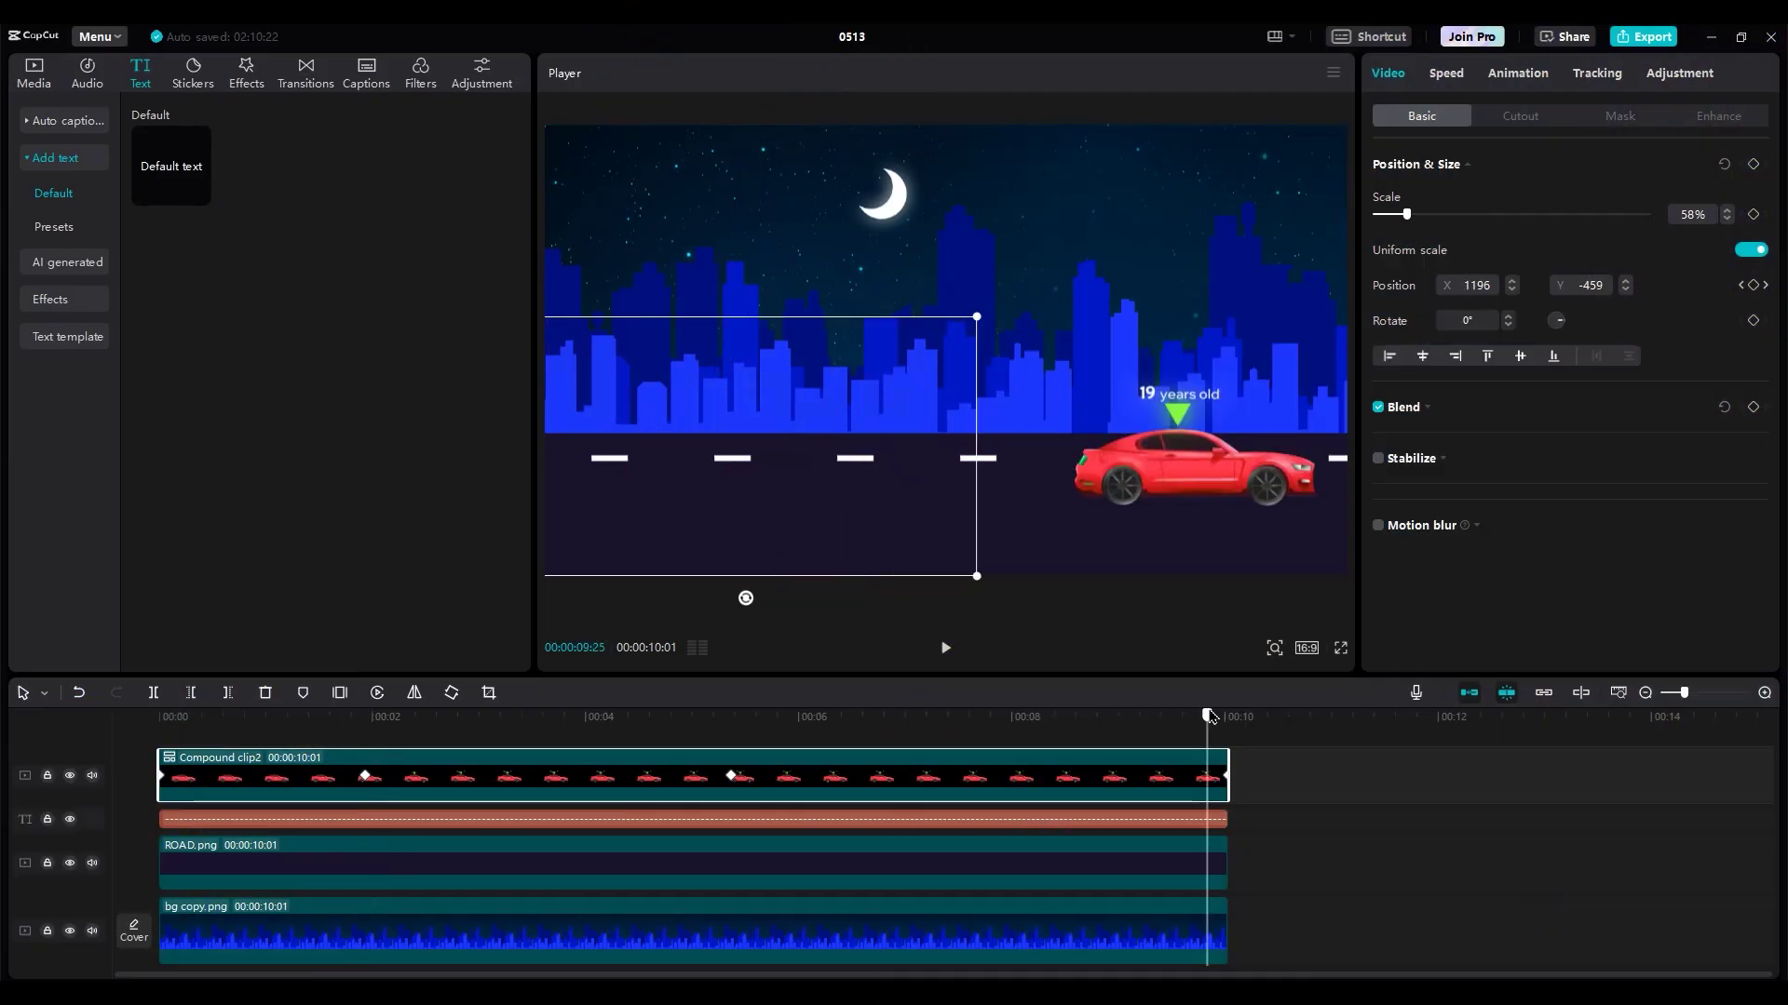
At the last frame, push the car past the right edge and preview its exit
drag(1208, 719, 1227, 720)
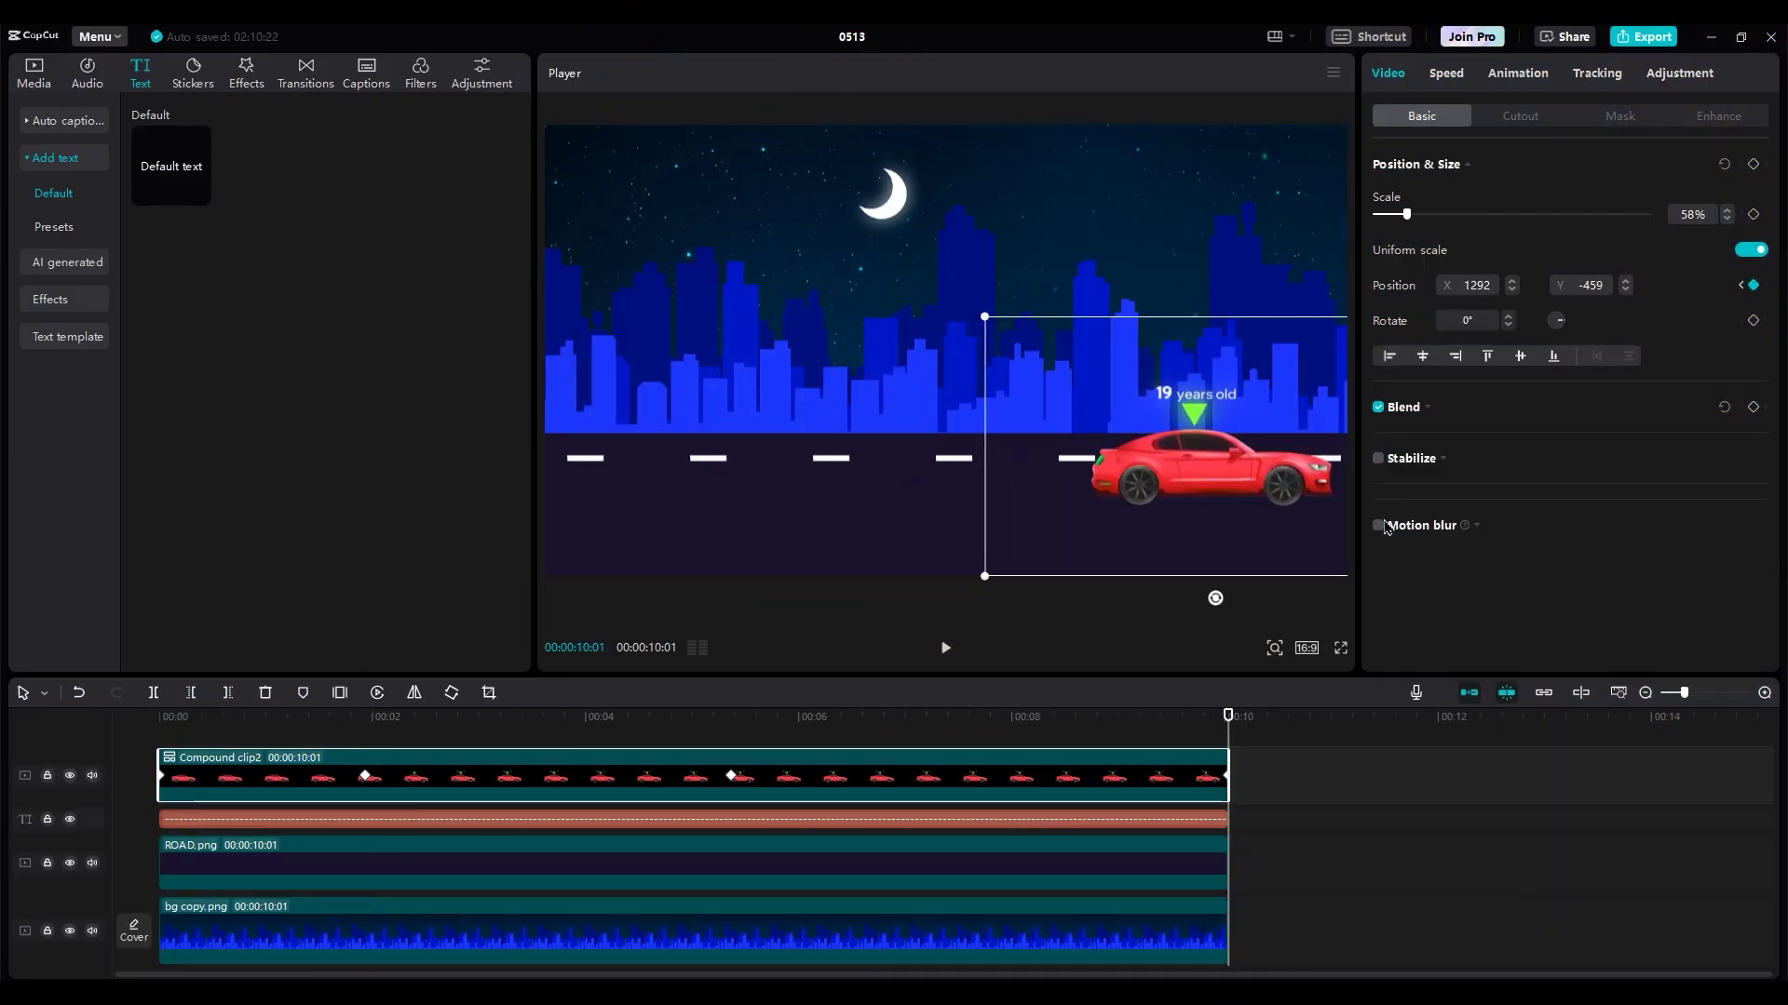
drag(1236, 468, 1438, 465)
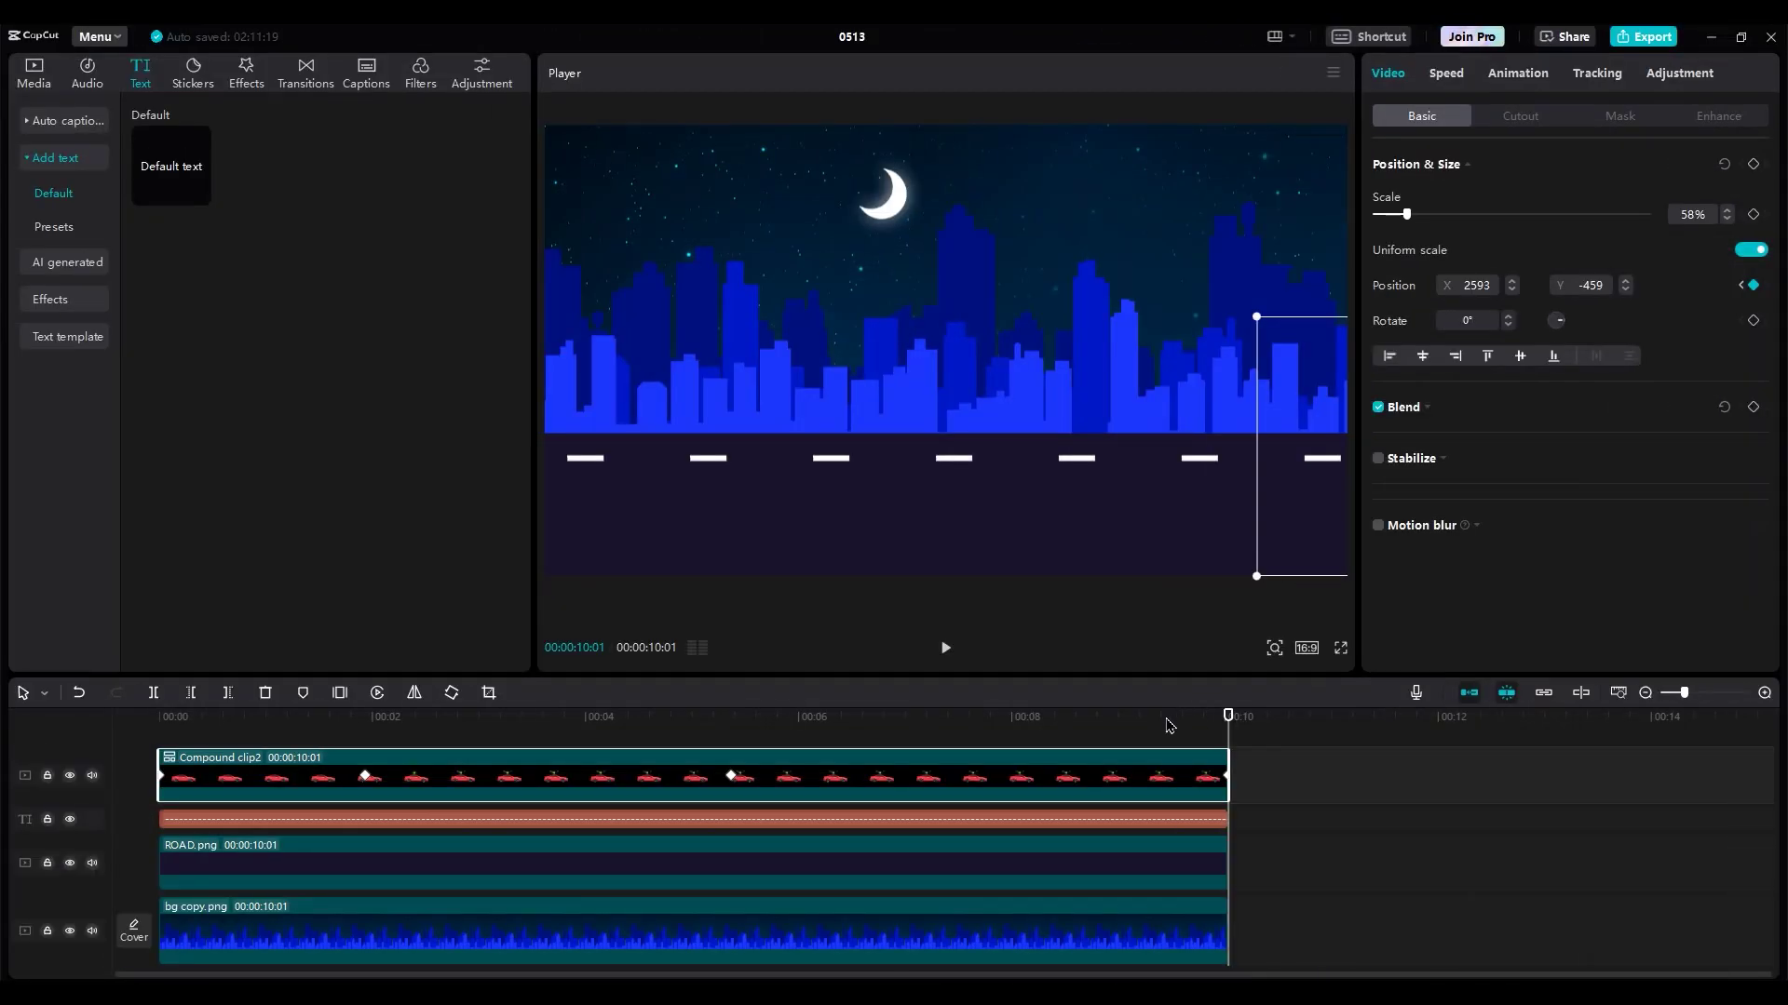
click(1144, 718)
key(space)
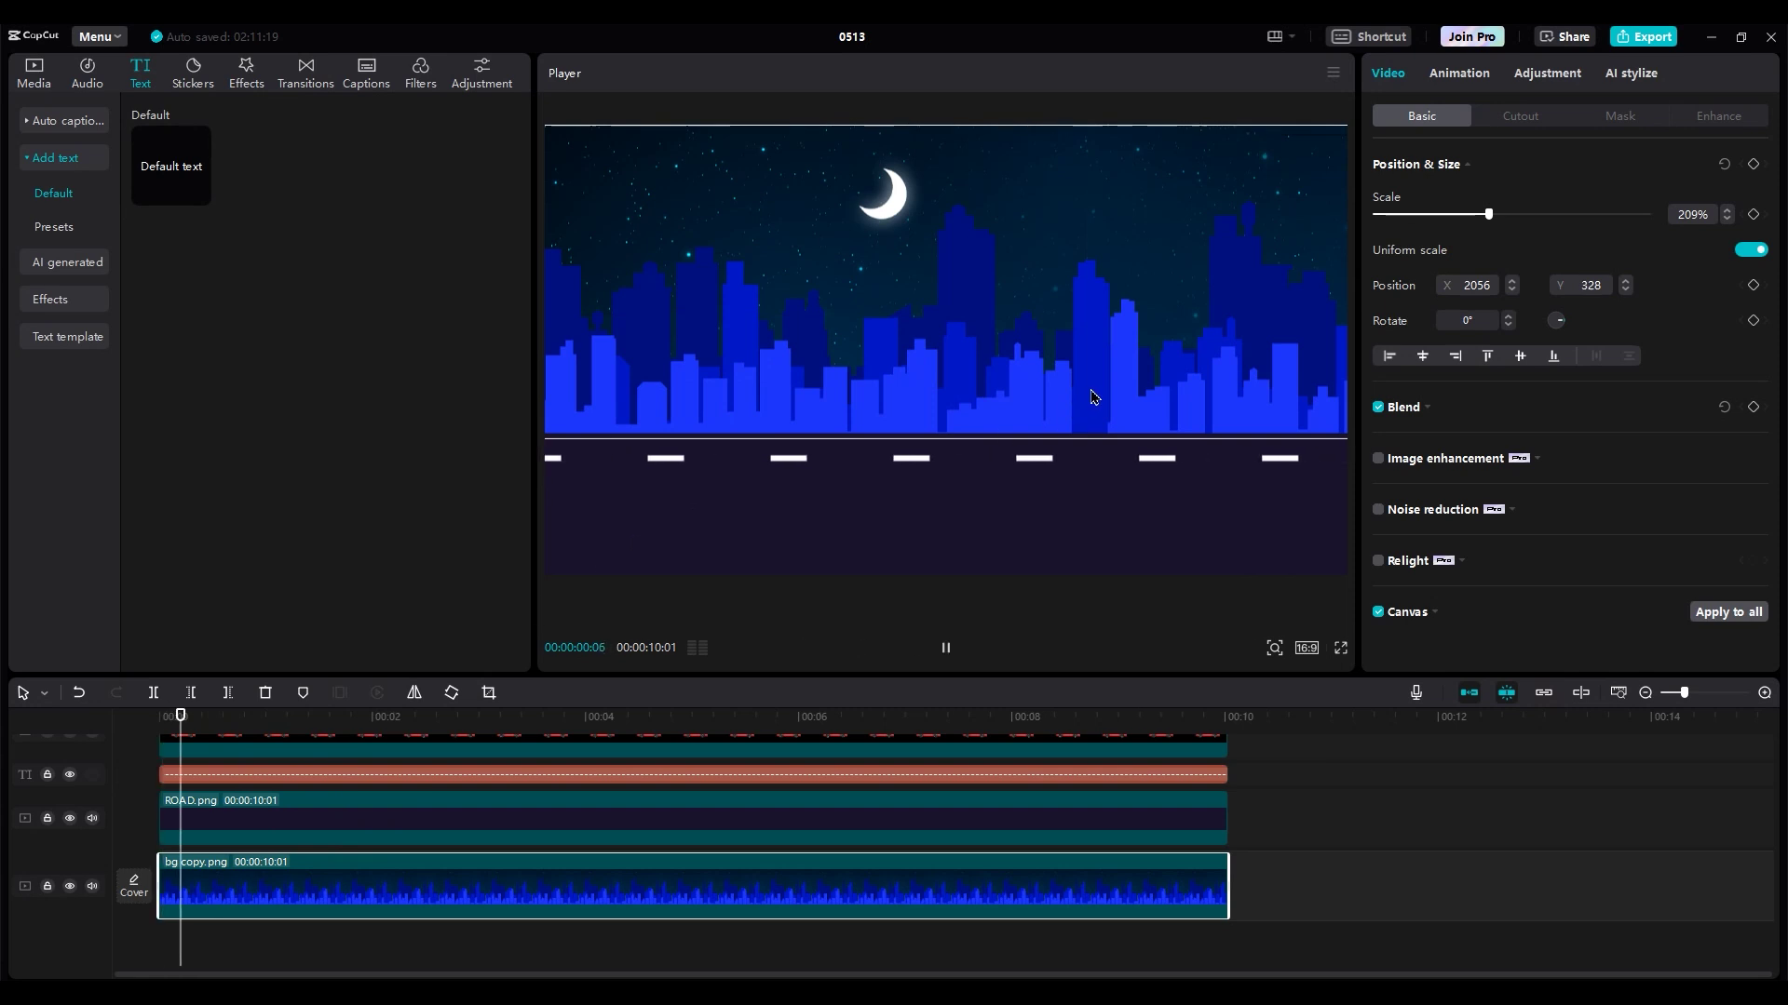
key(space)
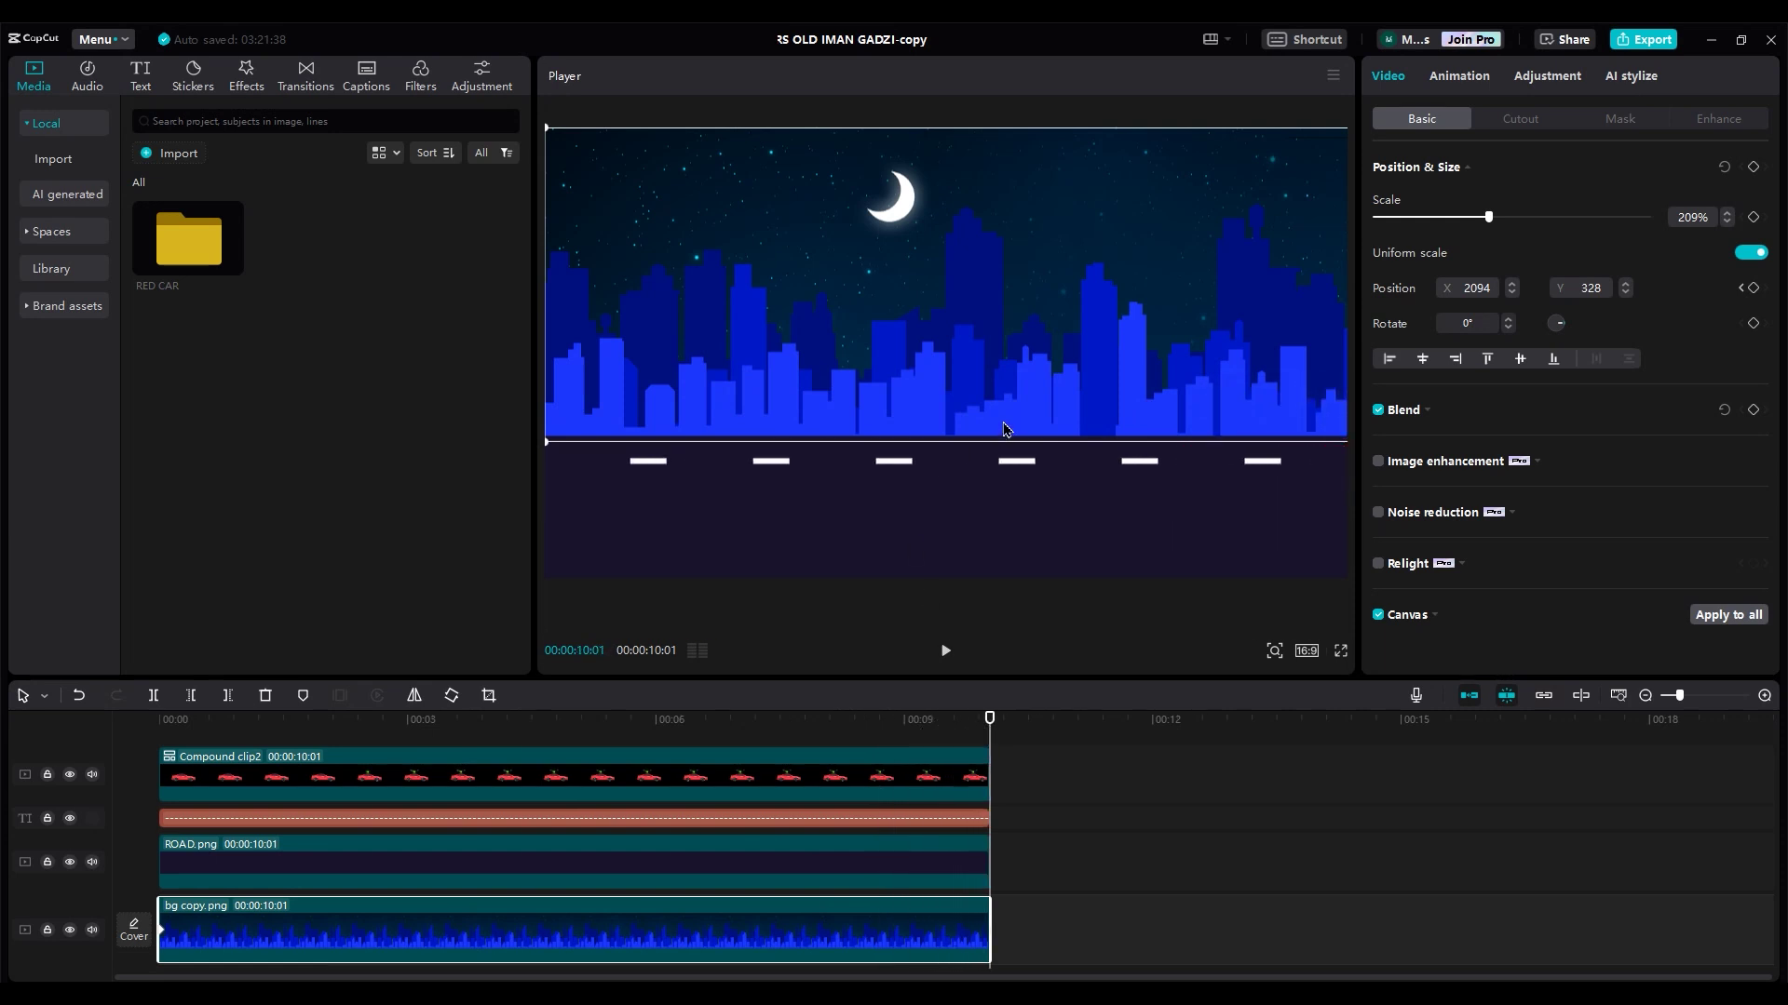
Slide the city background left for parallax and play the animation from the beginning
drag(993, 429, 858, 429)
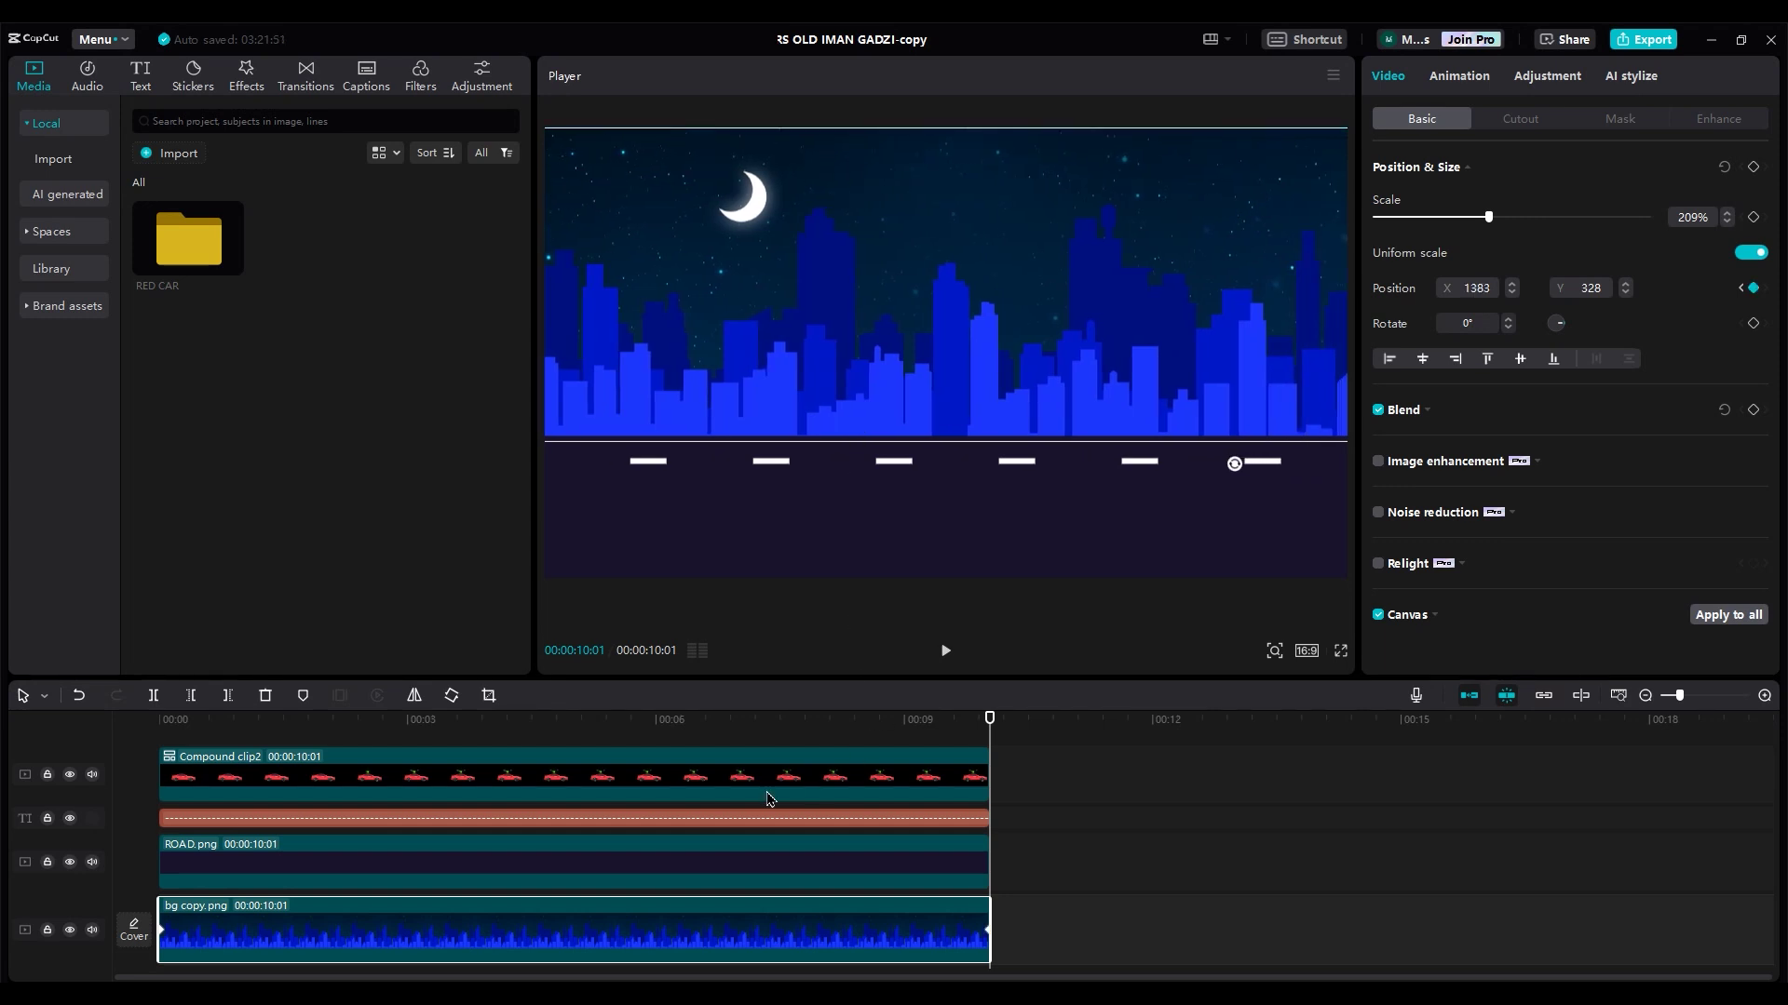
click(510, 735)
key(Home)
key(space)
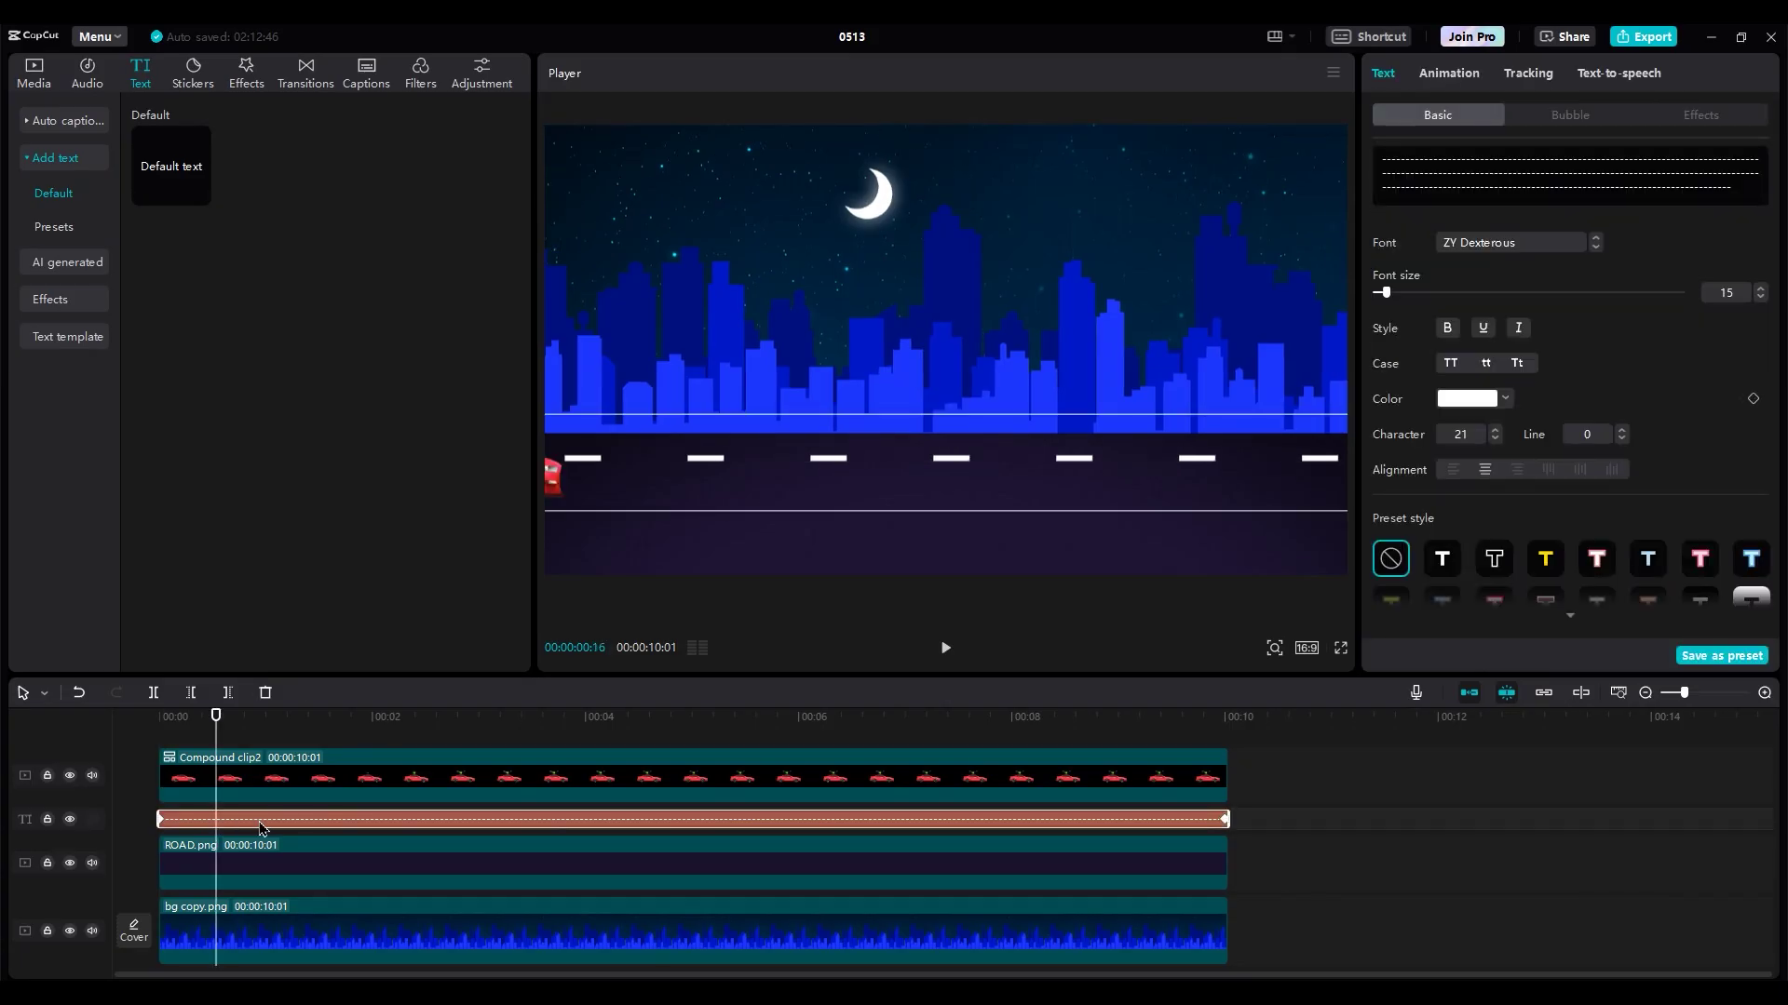
Convert the road-line text into a compound clip and enable motion blur at 30
right_click(261, 828)
click(332, 893)
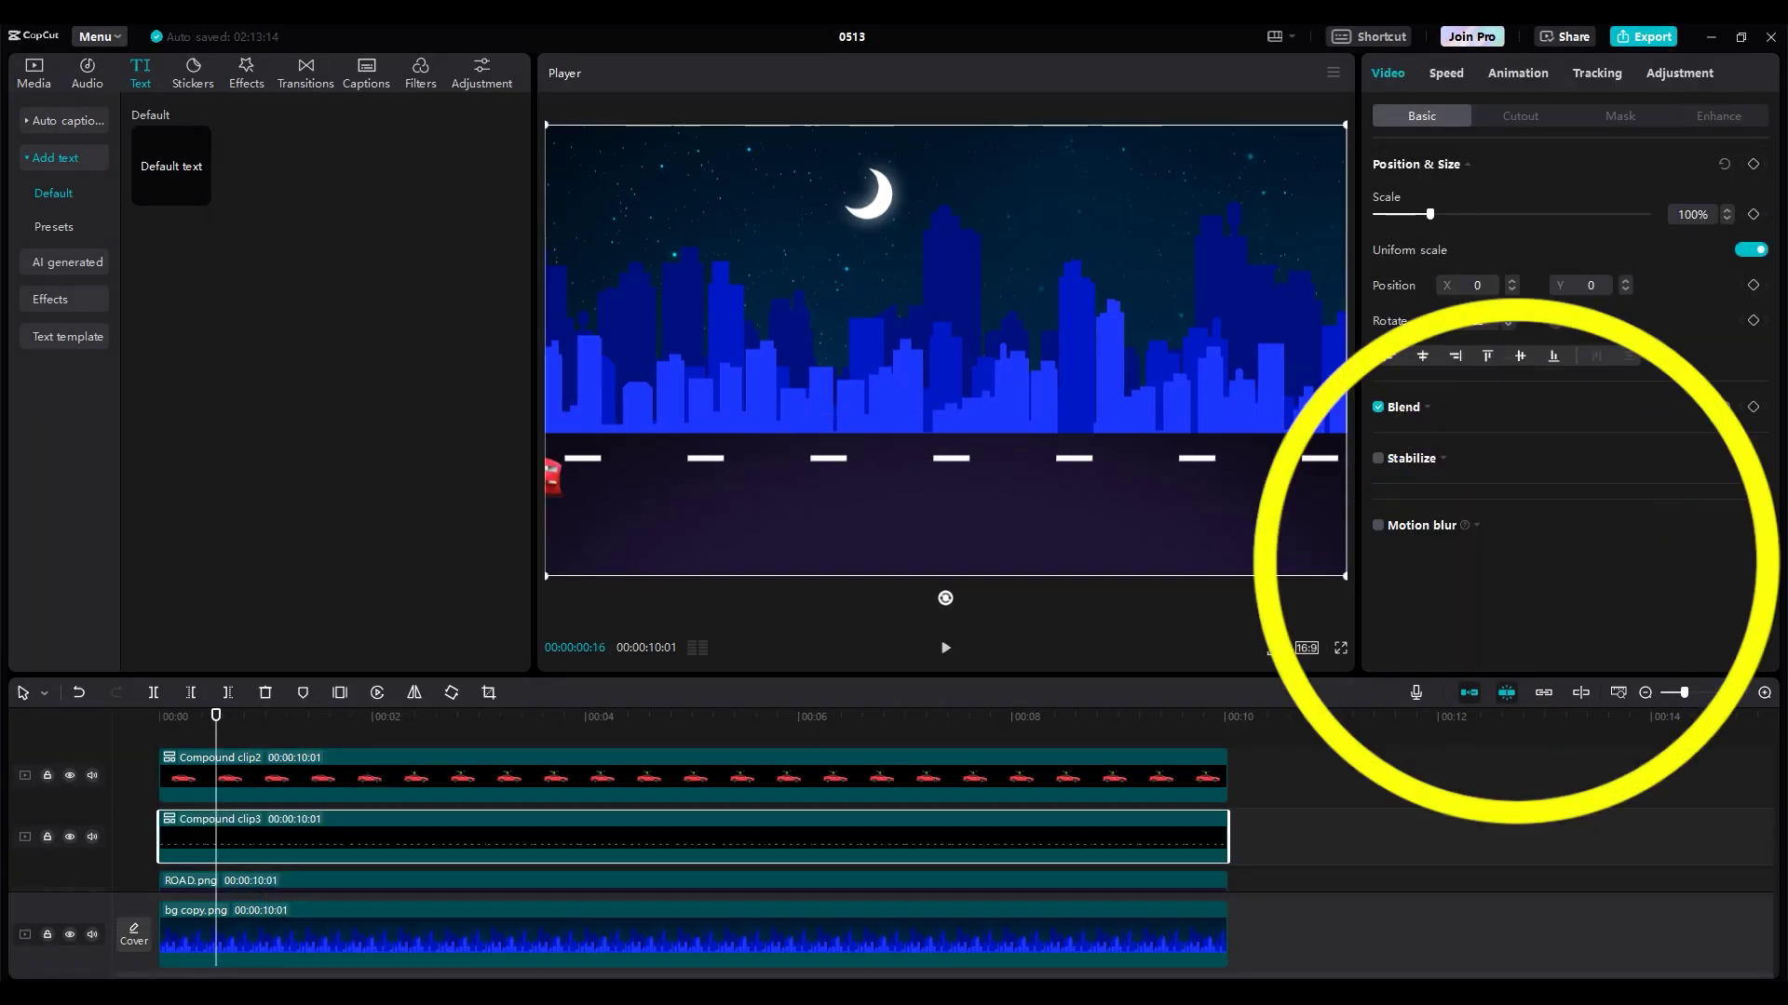
click(1377, 526)
click(1480, 576)
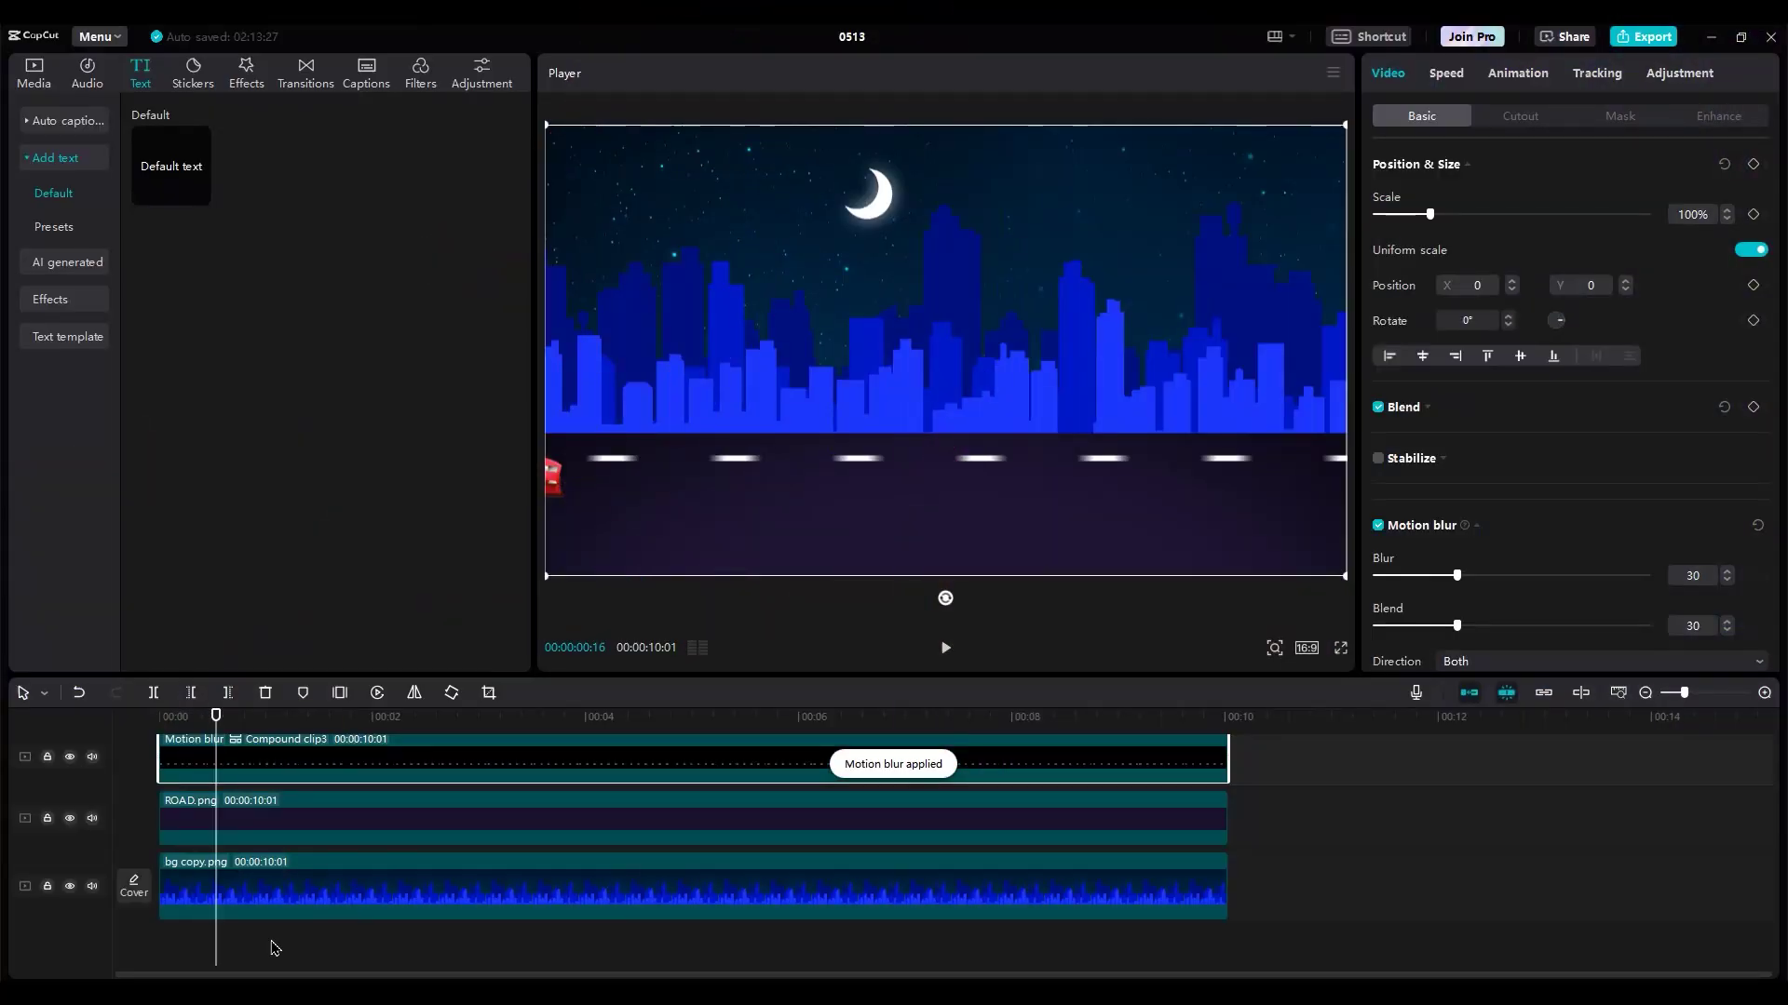
Preview the road lines' motion blur from the start of the animation
click(269, 942)
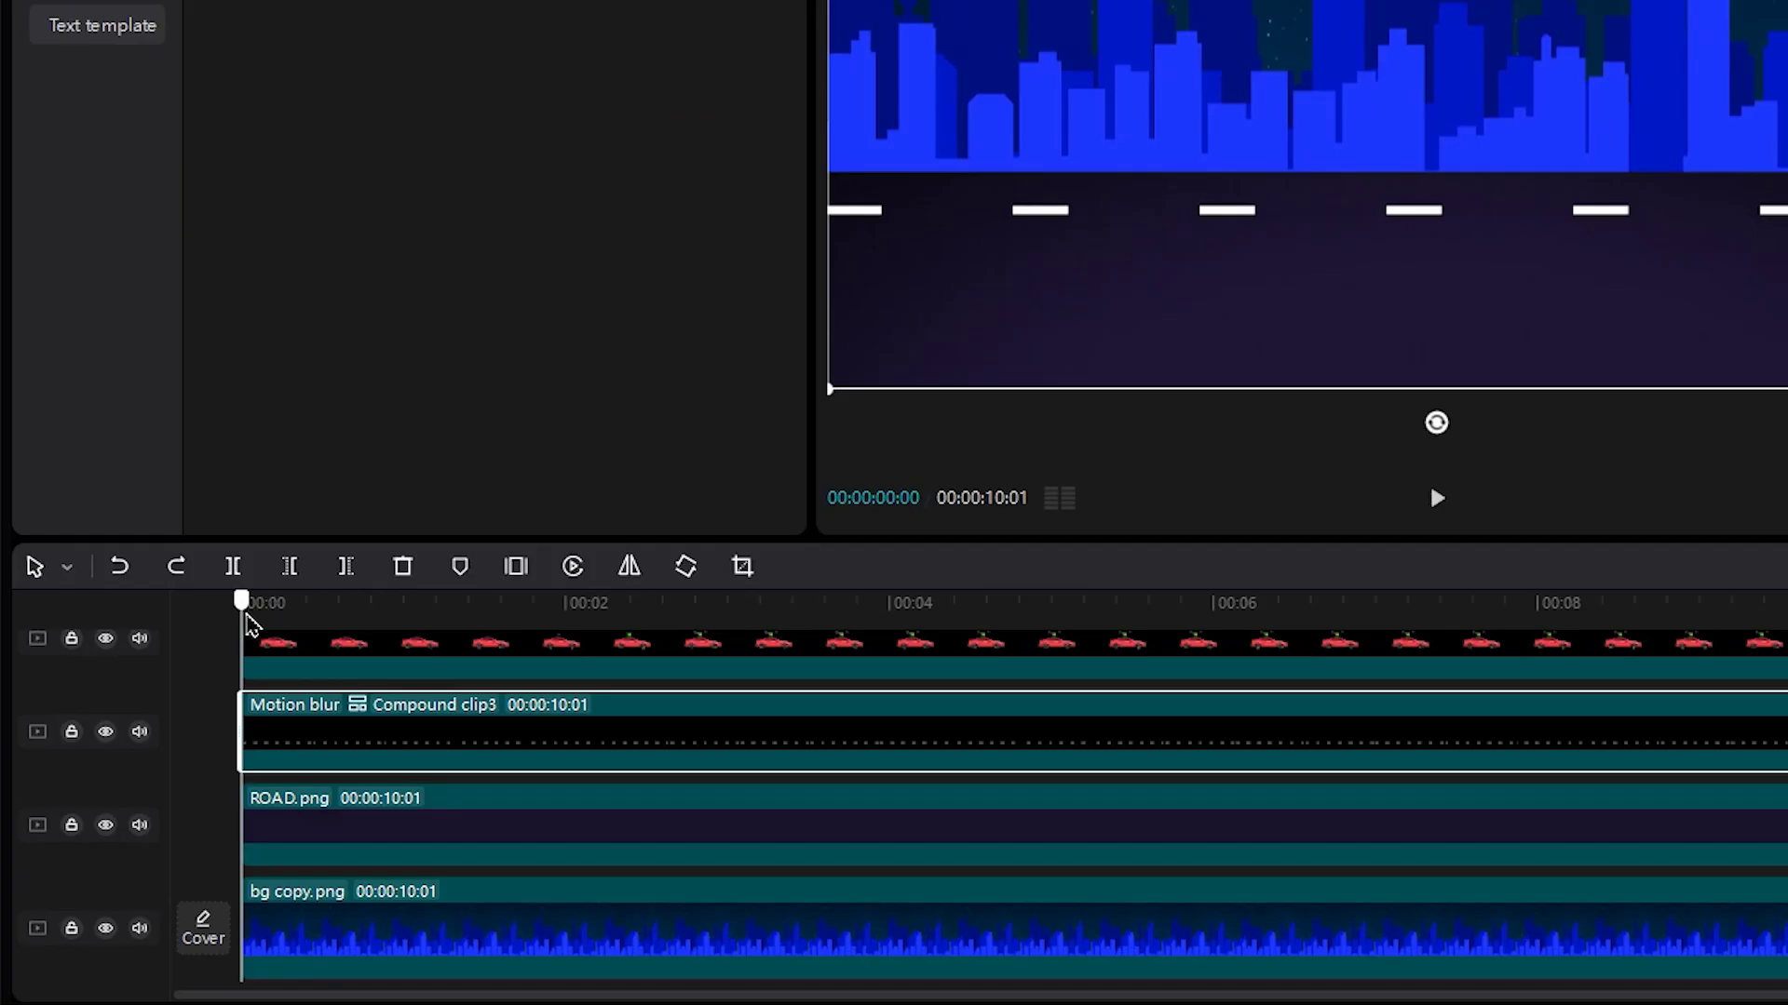
drag(164, 732, 268, 700)
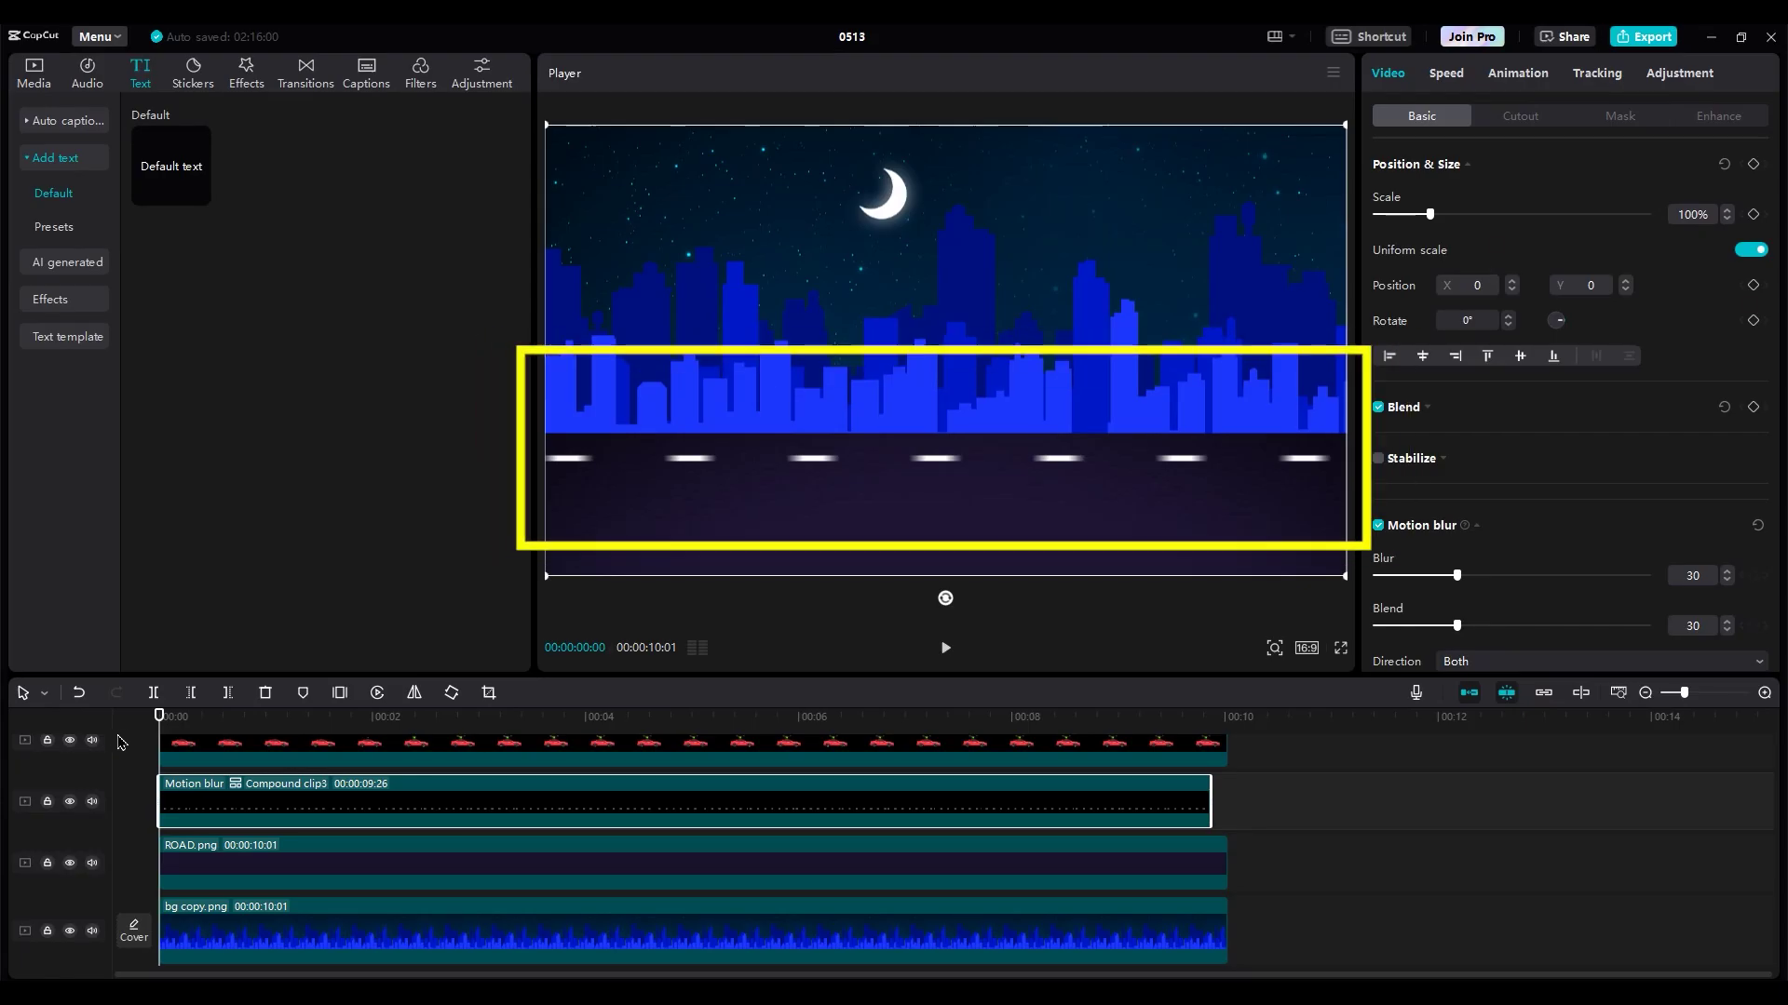
key(space)
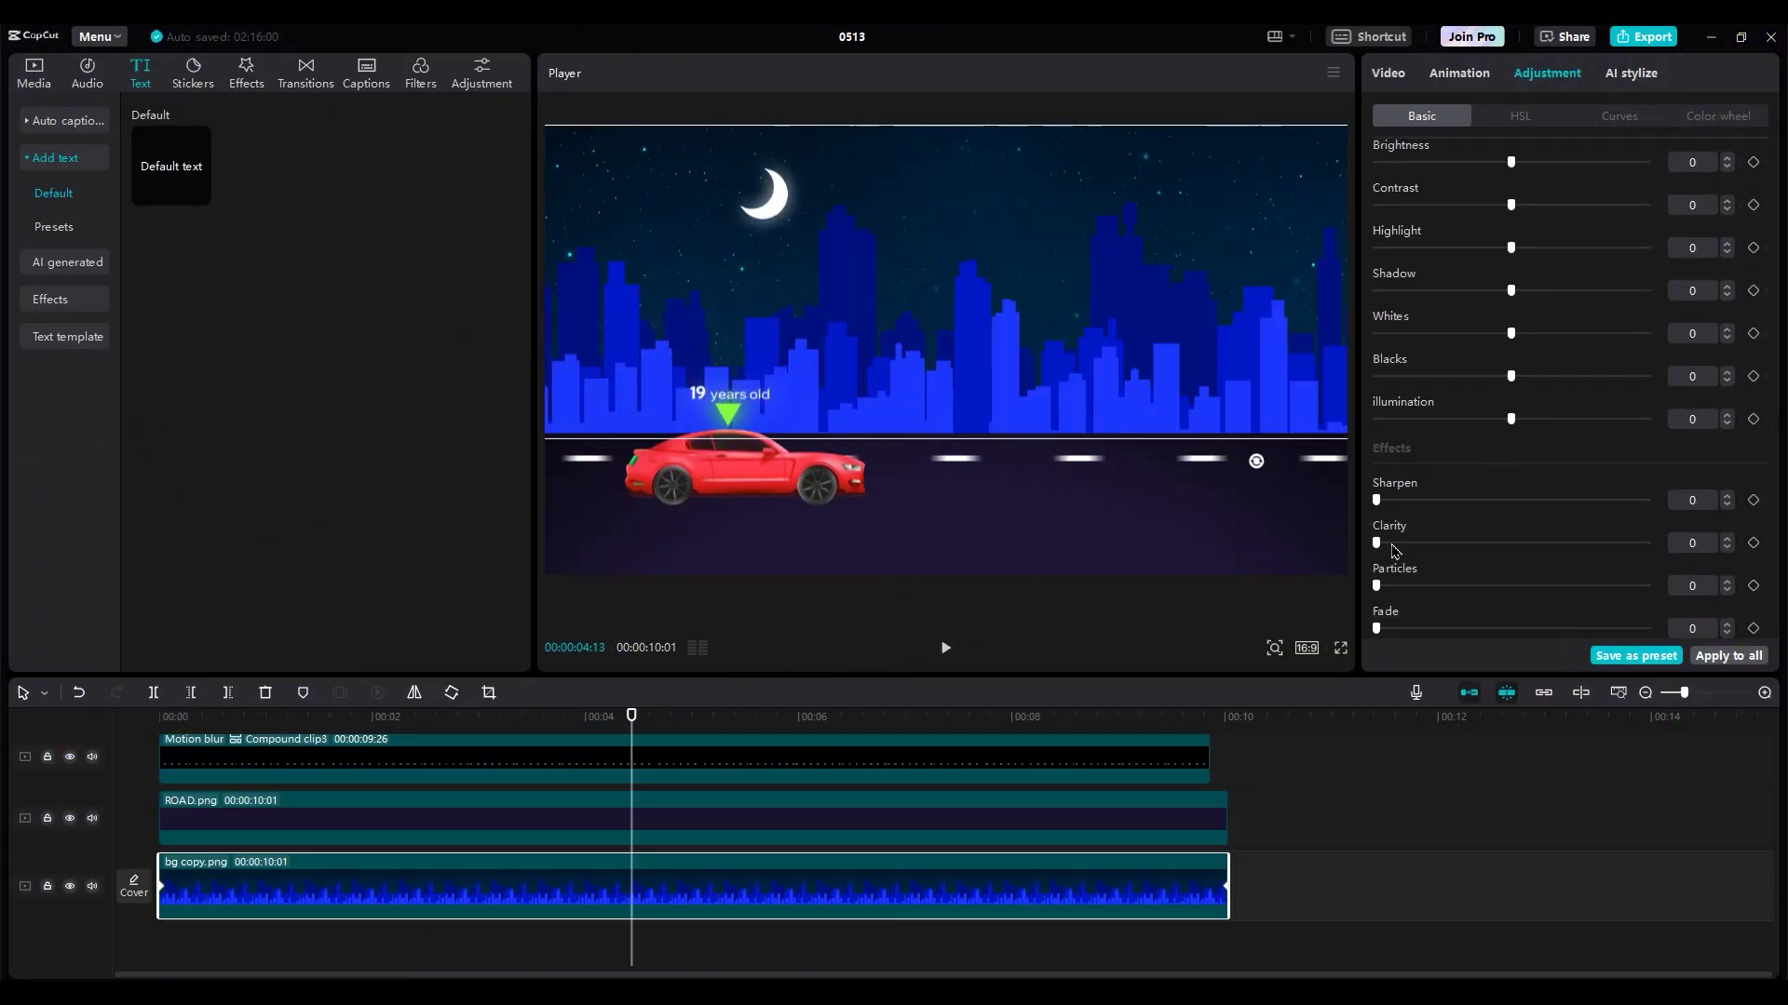
Set the background's Clarity to 85, Vignette to 15 and Saturation to -5
drag(1646, 542, 1499, 545)
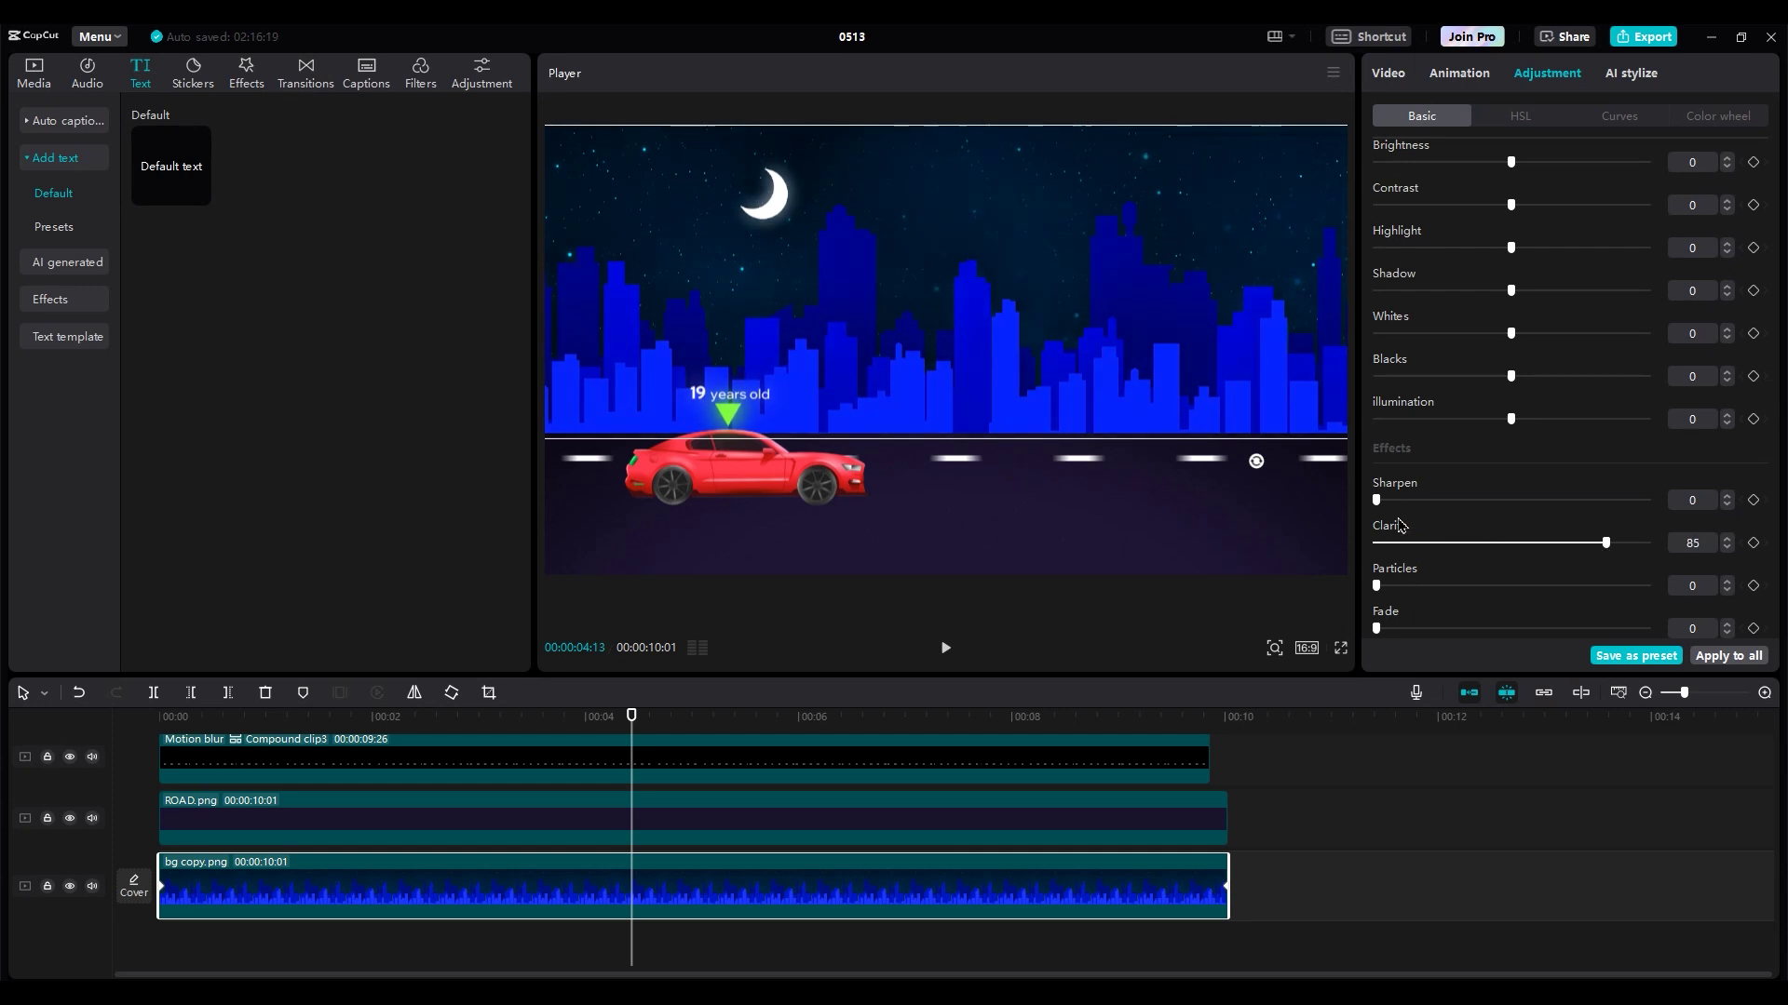
scroll(1452, 540, down, 1)
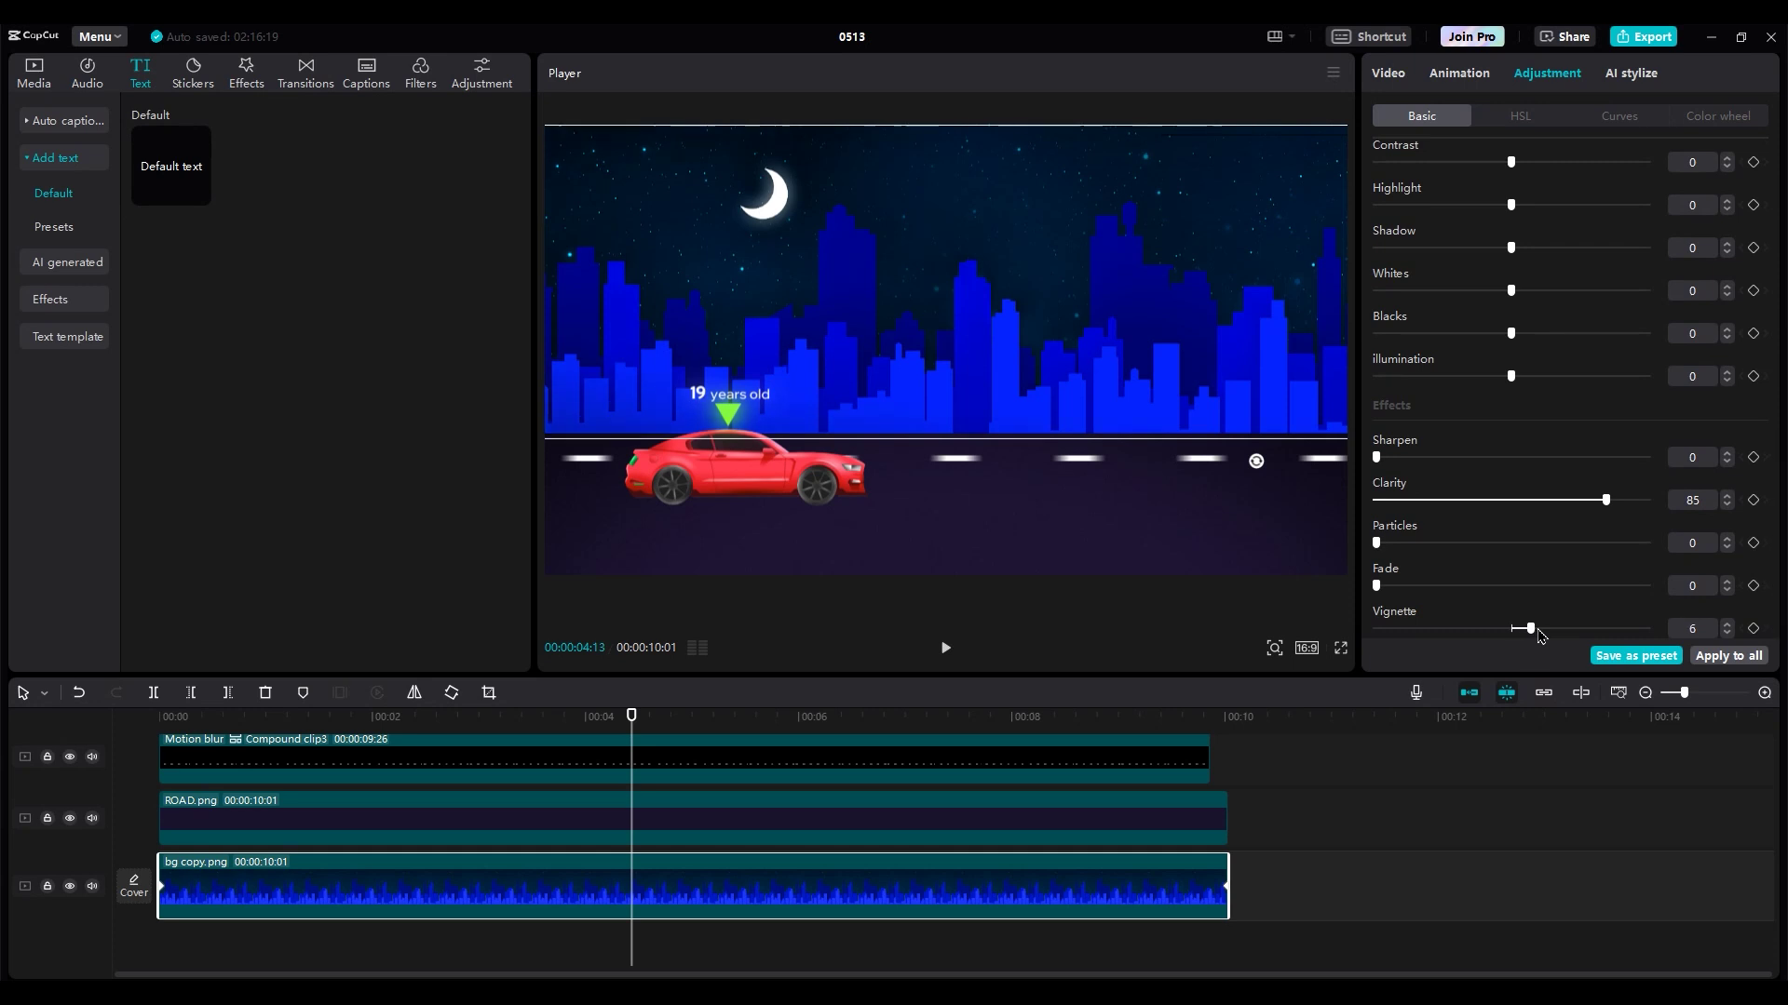
drag(1537, 631, 1577, 630)
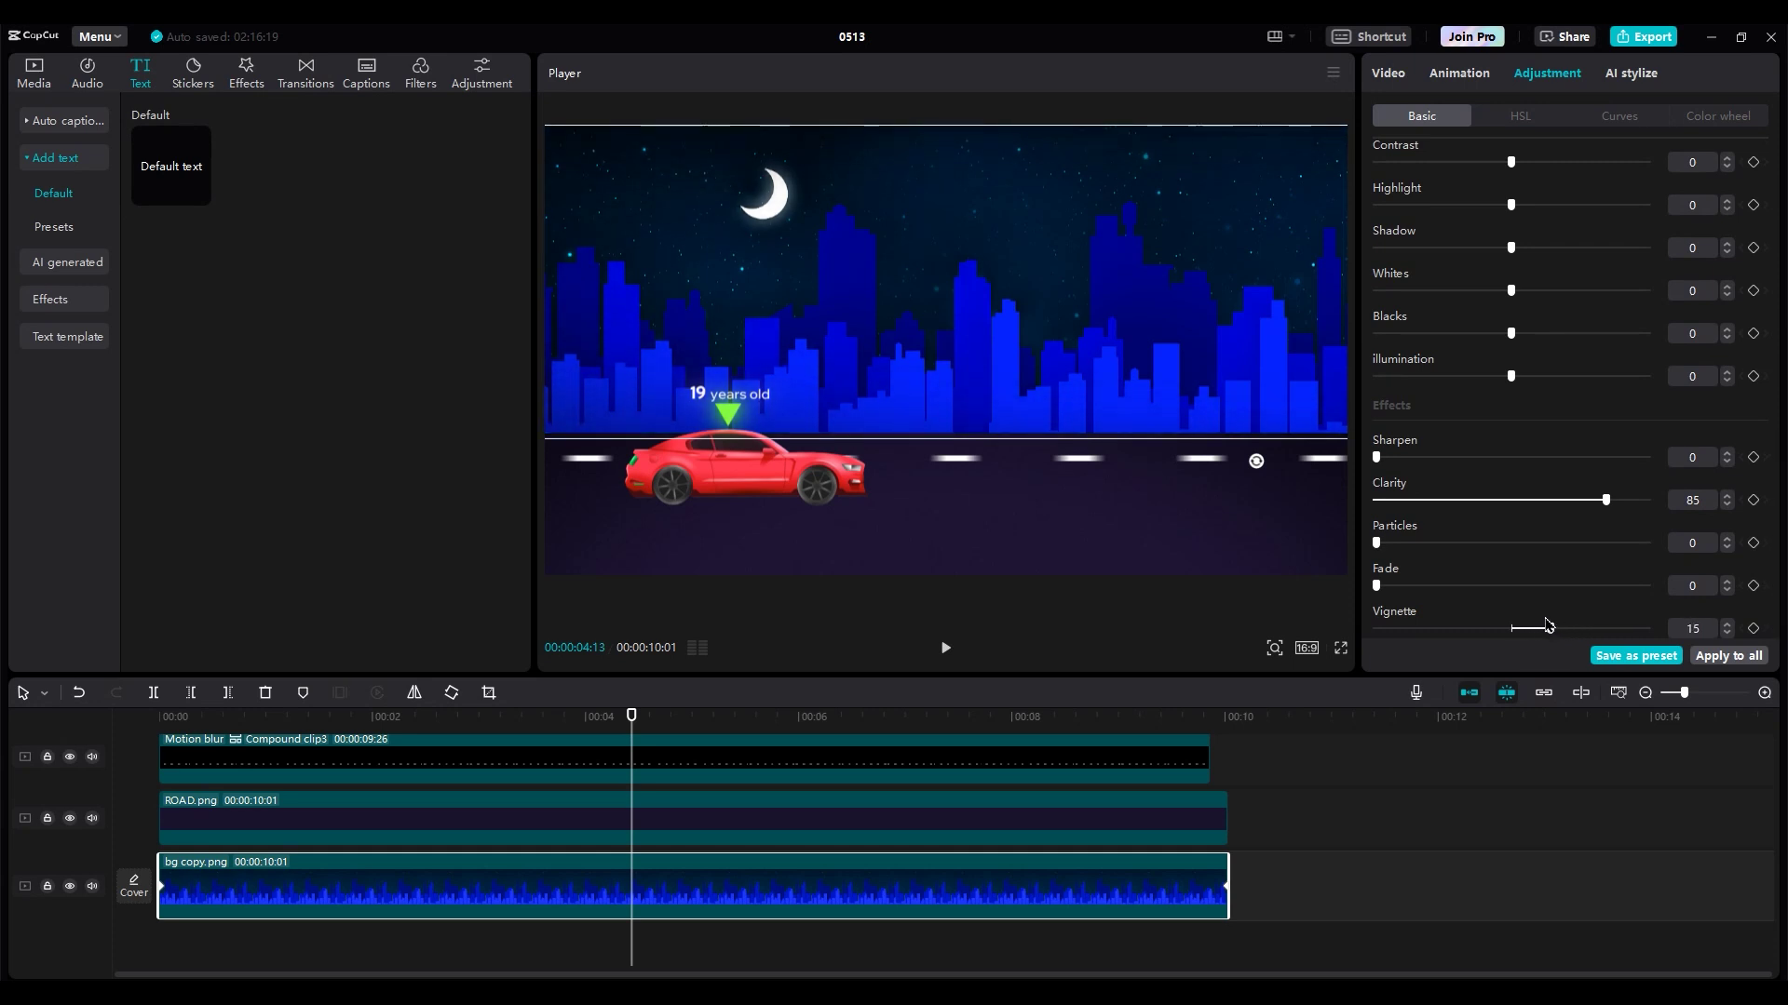
scroll(1511, 403, up, 10)
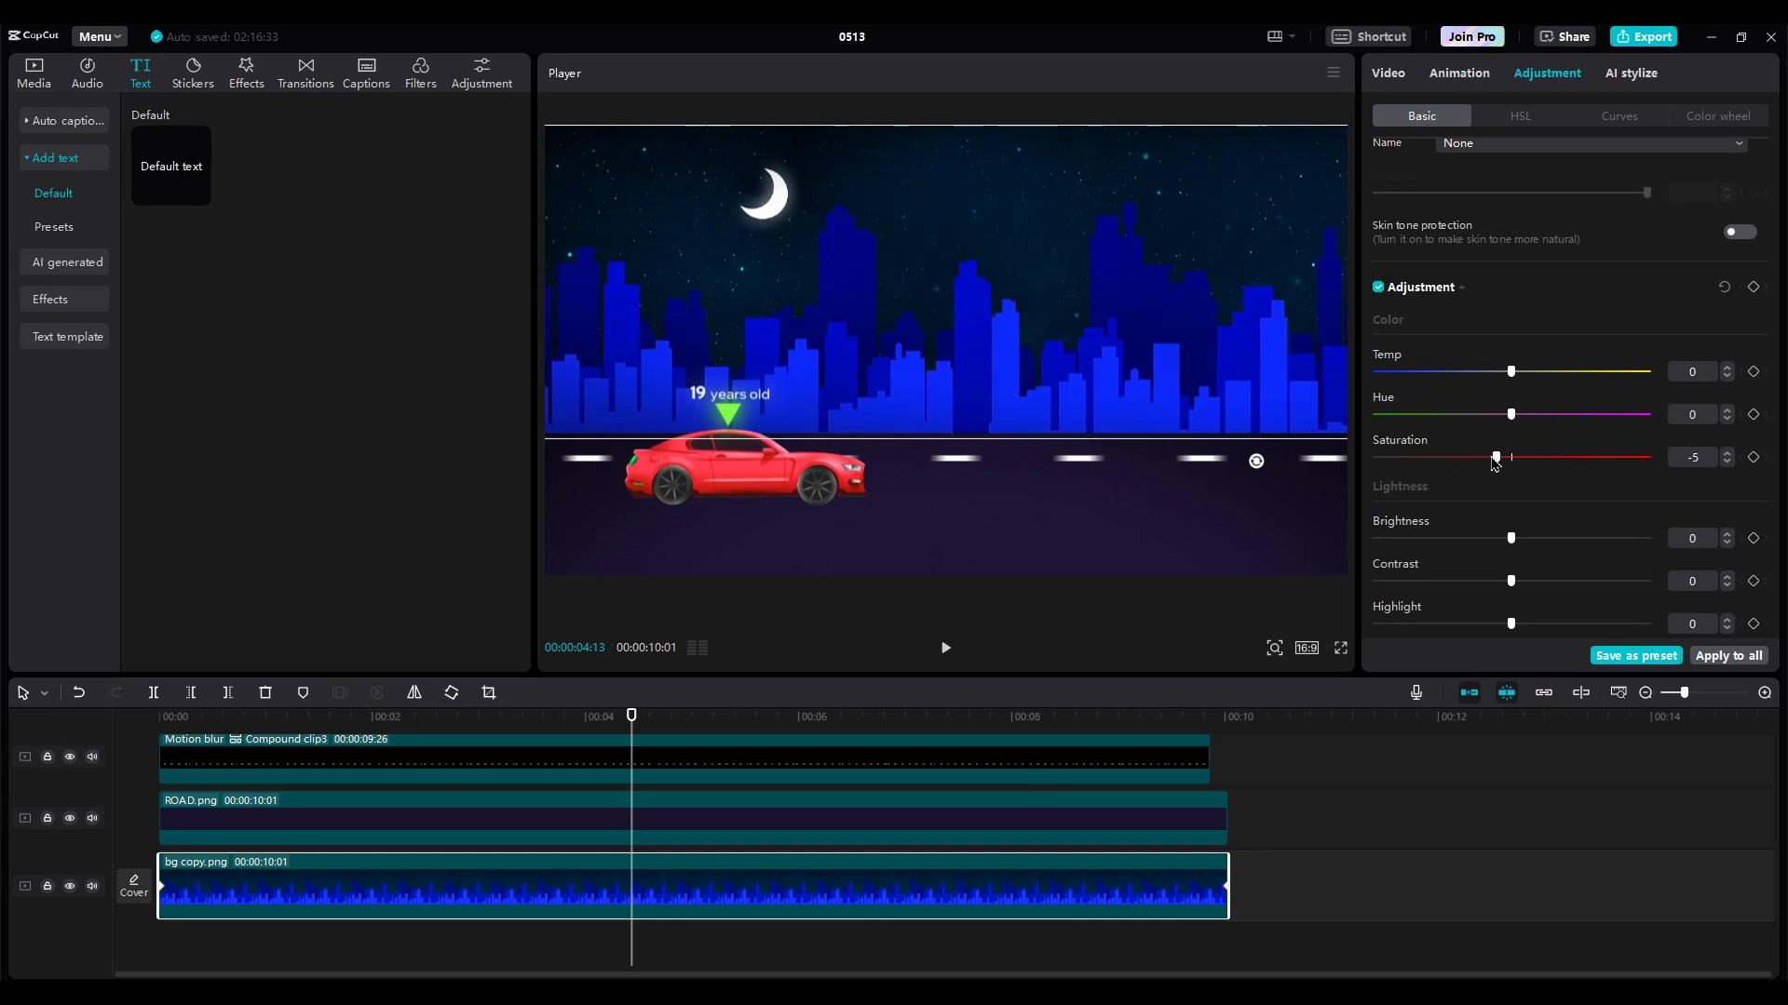
click(419, 954)
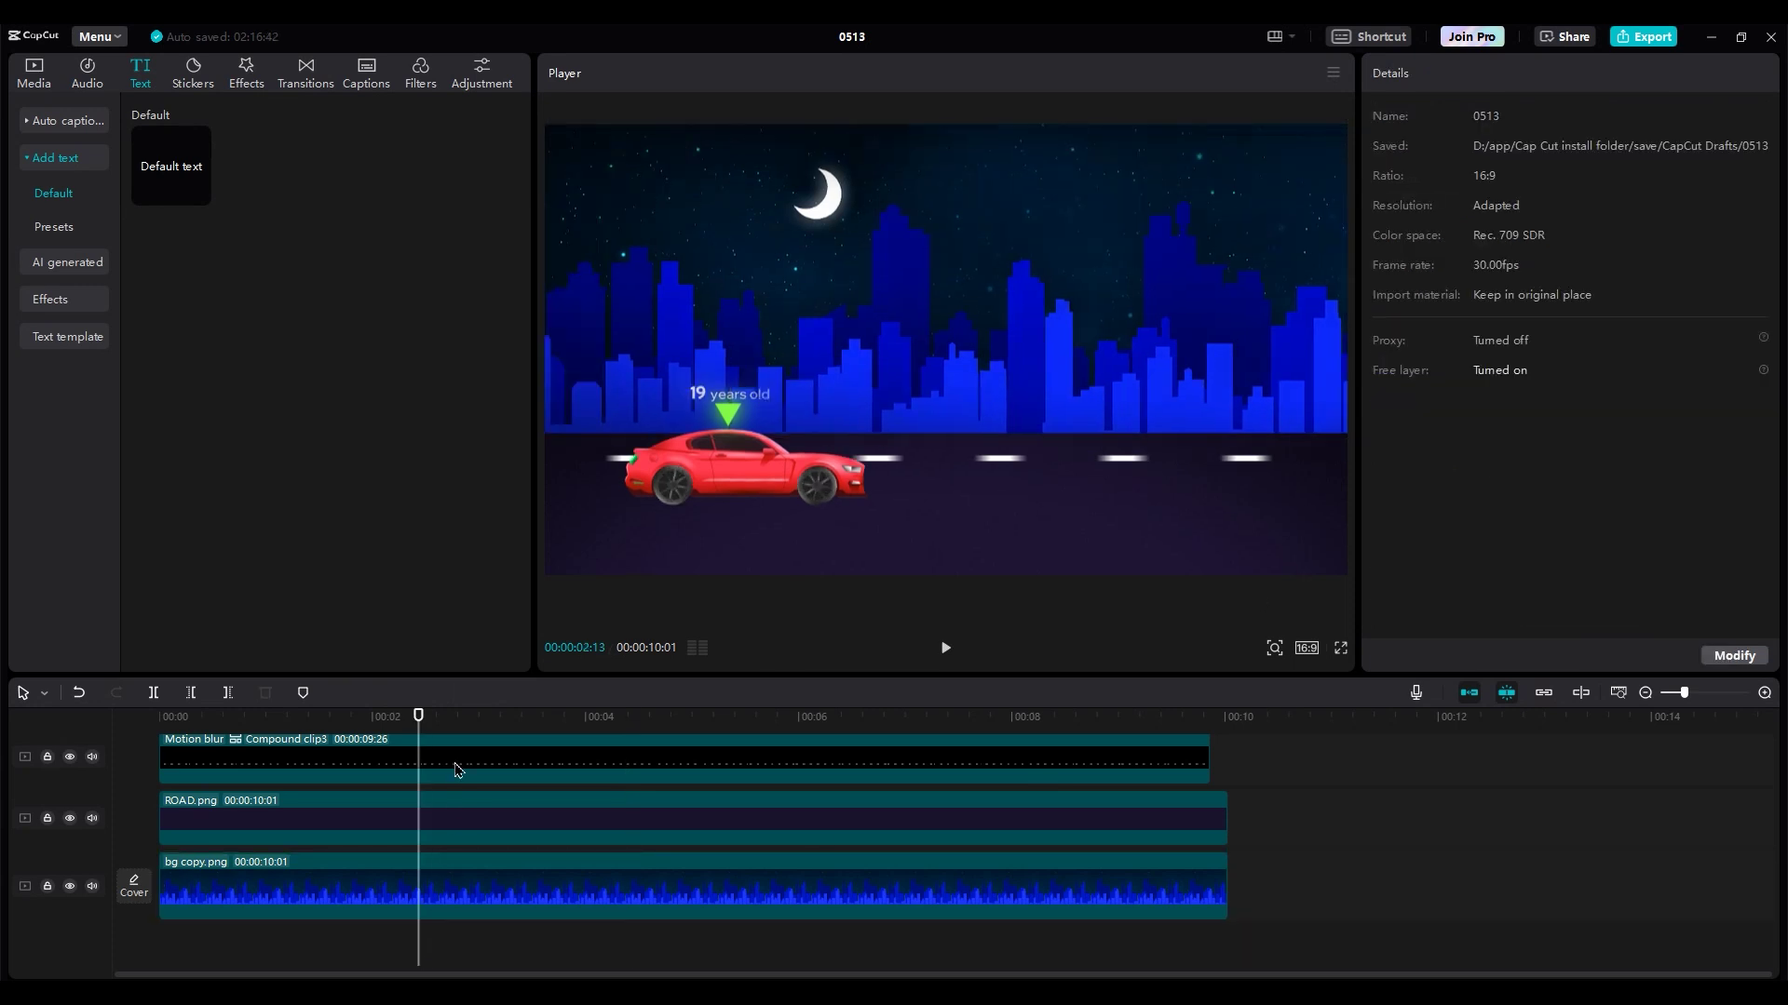
Replay the animation, then apply smooth easing to the car clip's x position keyframe curve
drag(416, 733, 193, 800)
key(space)
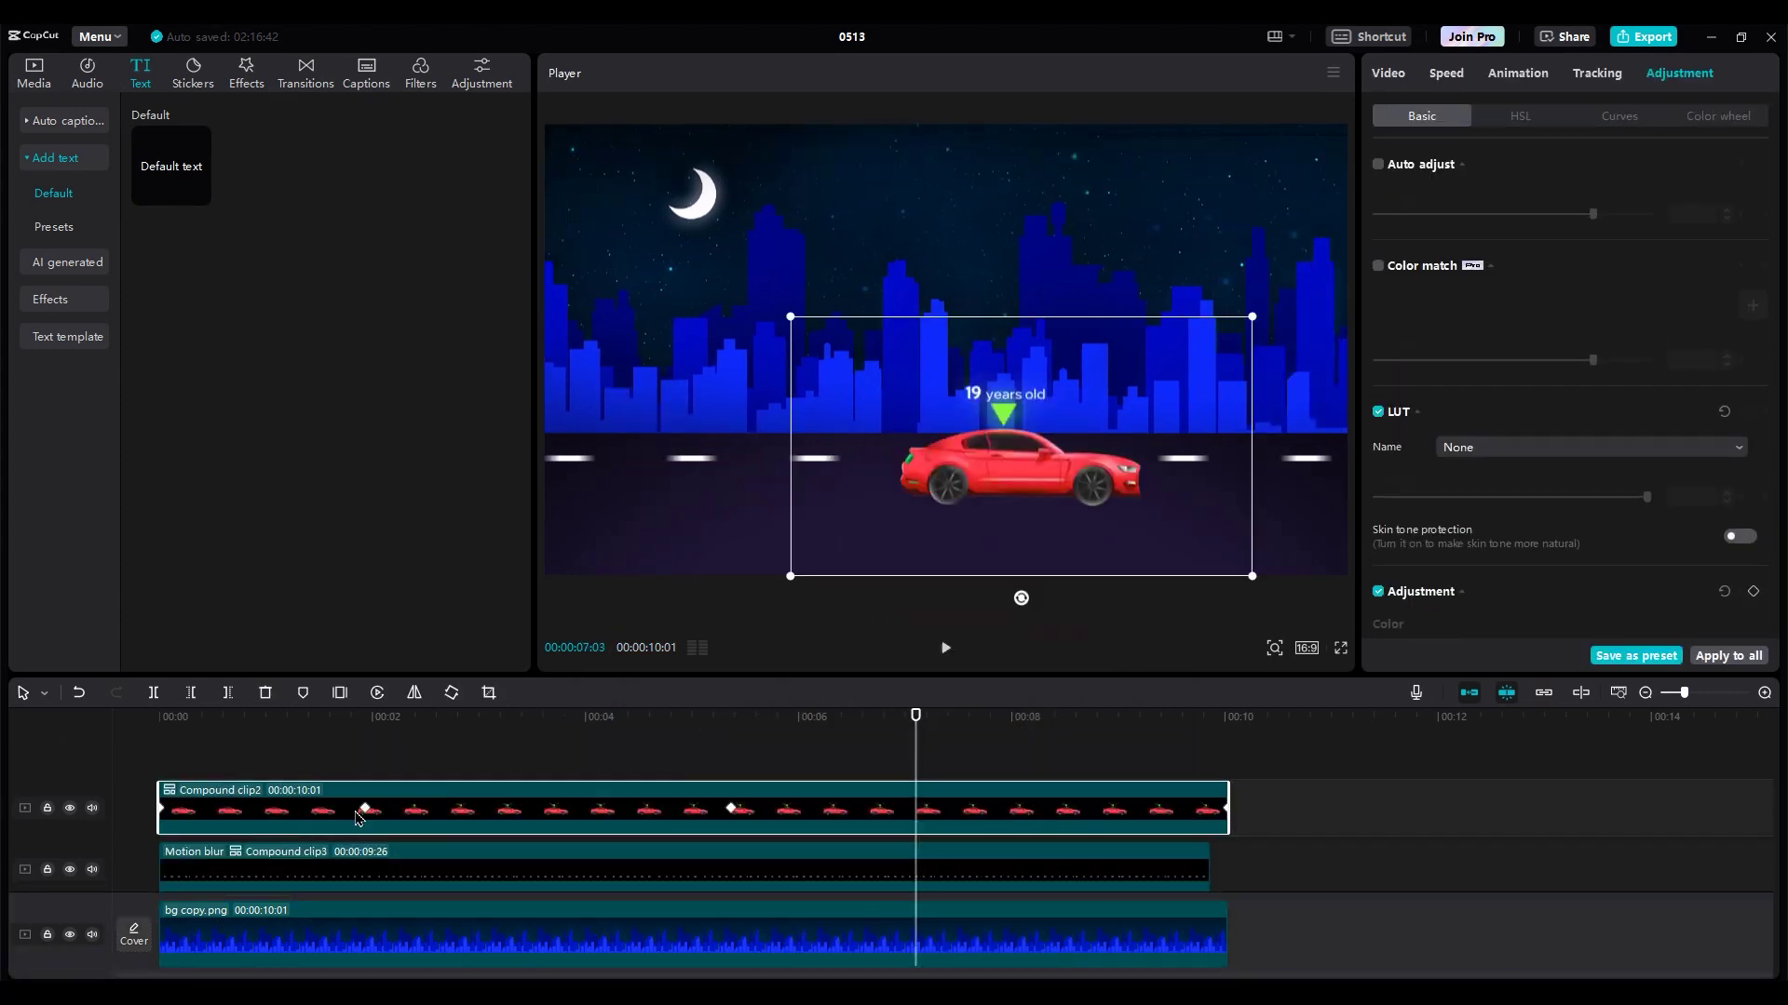
right_click(435, 820)
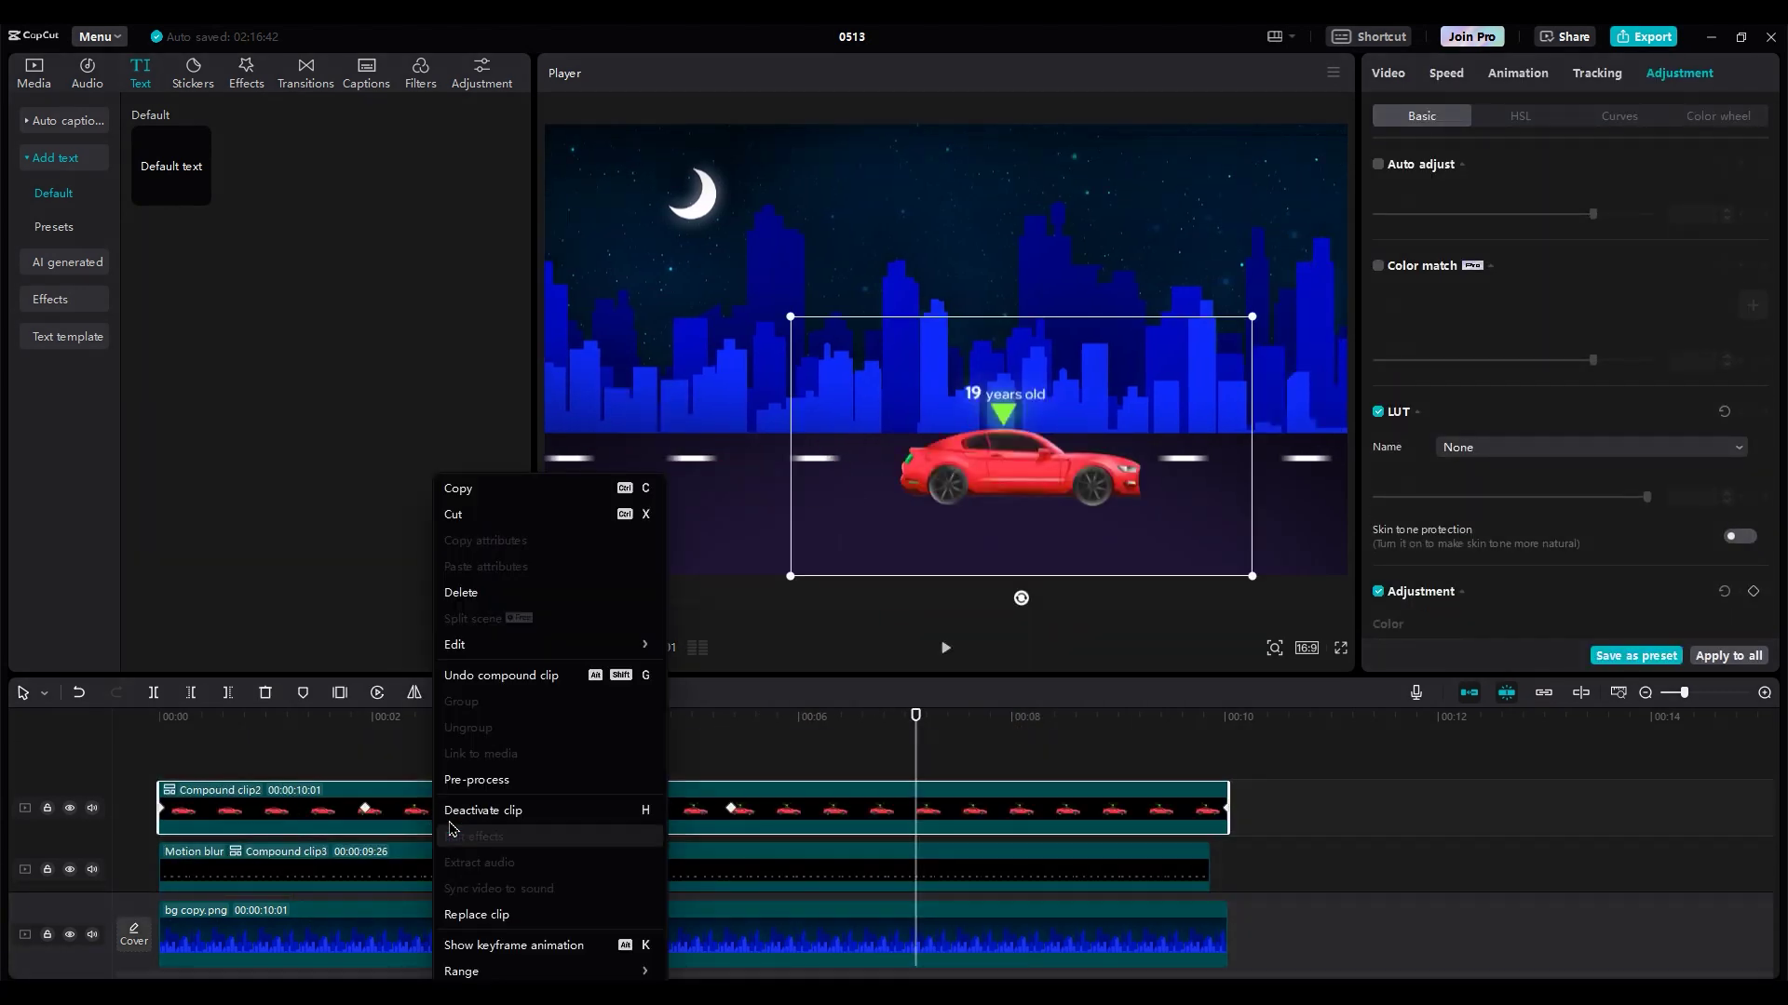
click(502, 942)
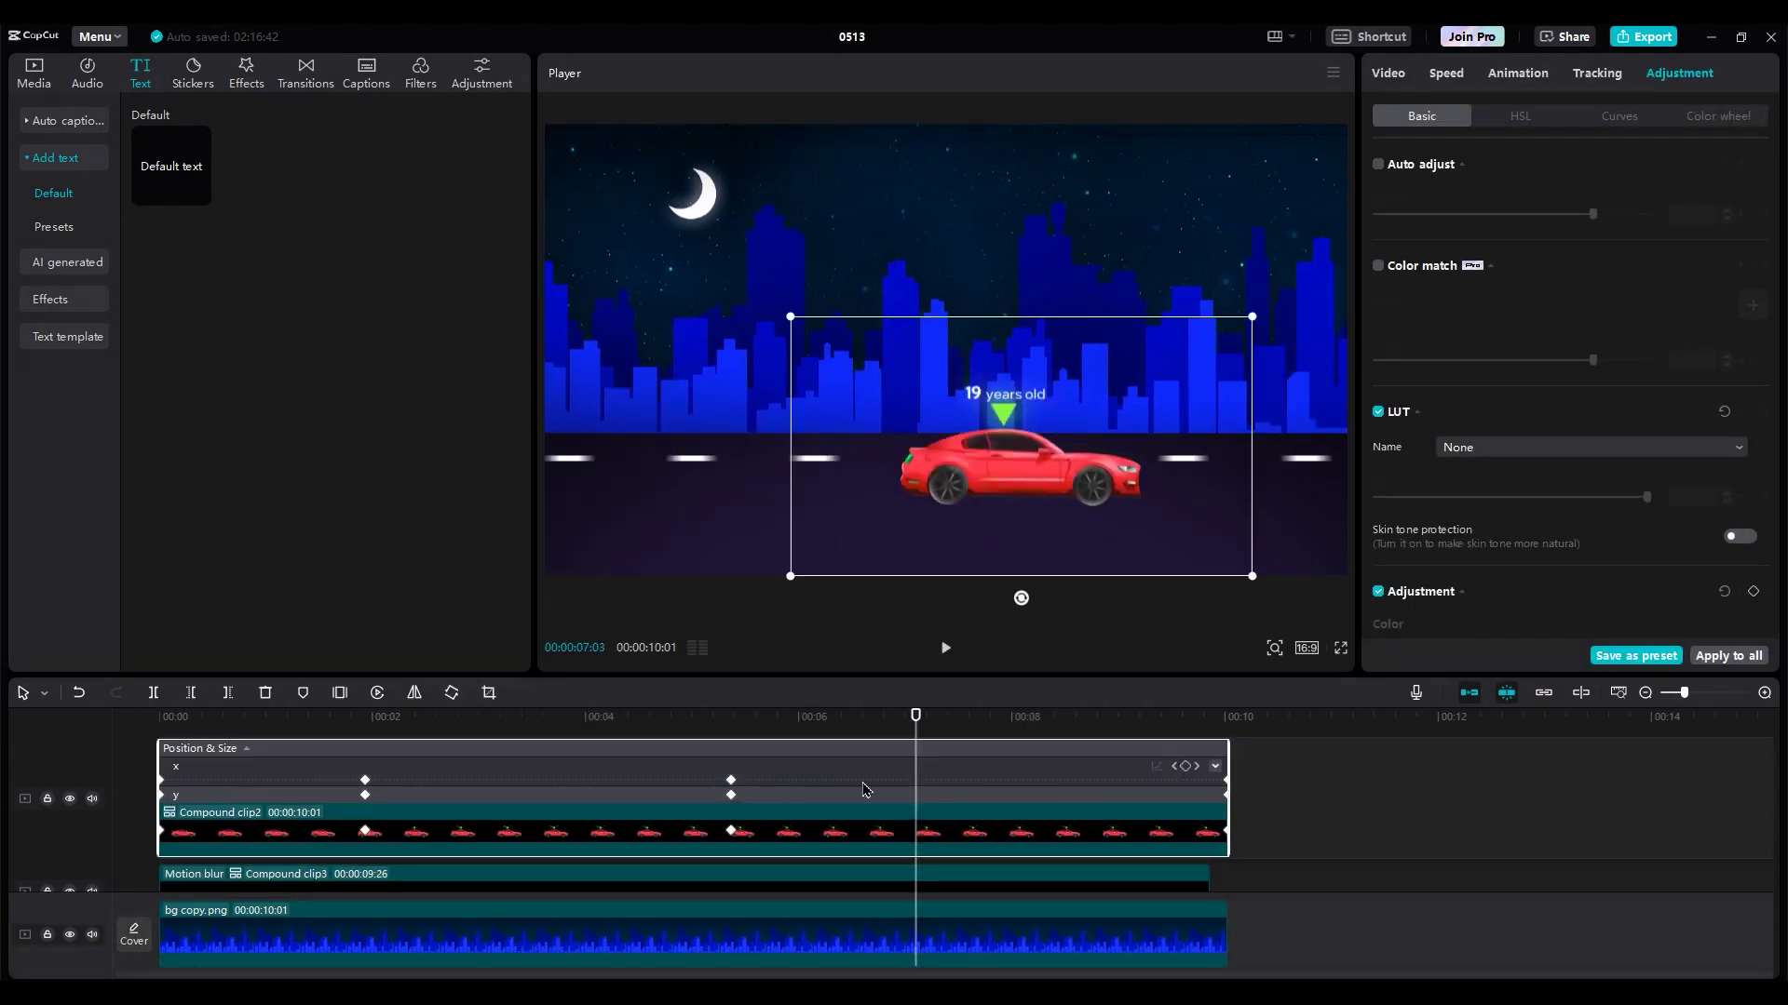
click(1216, 767)
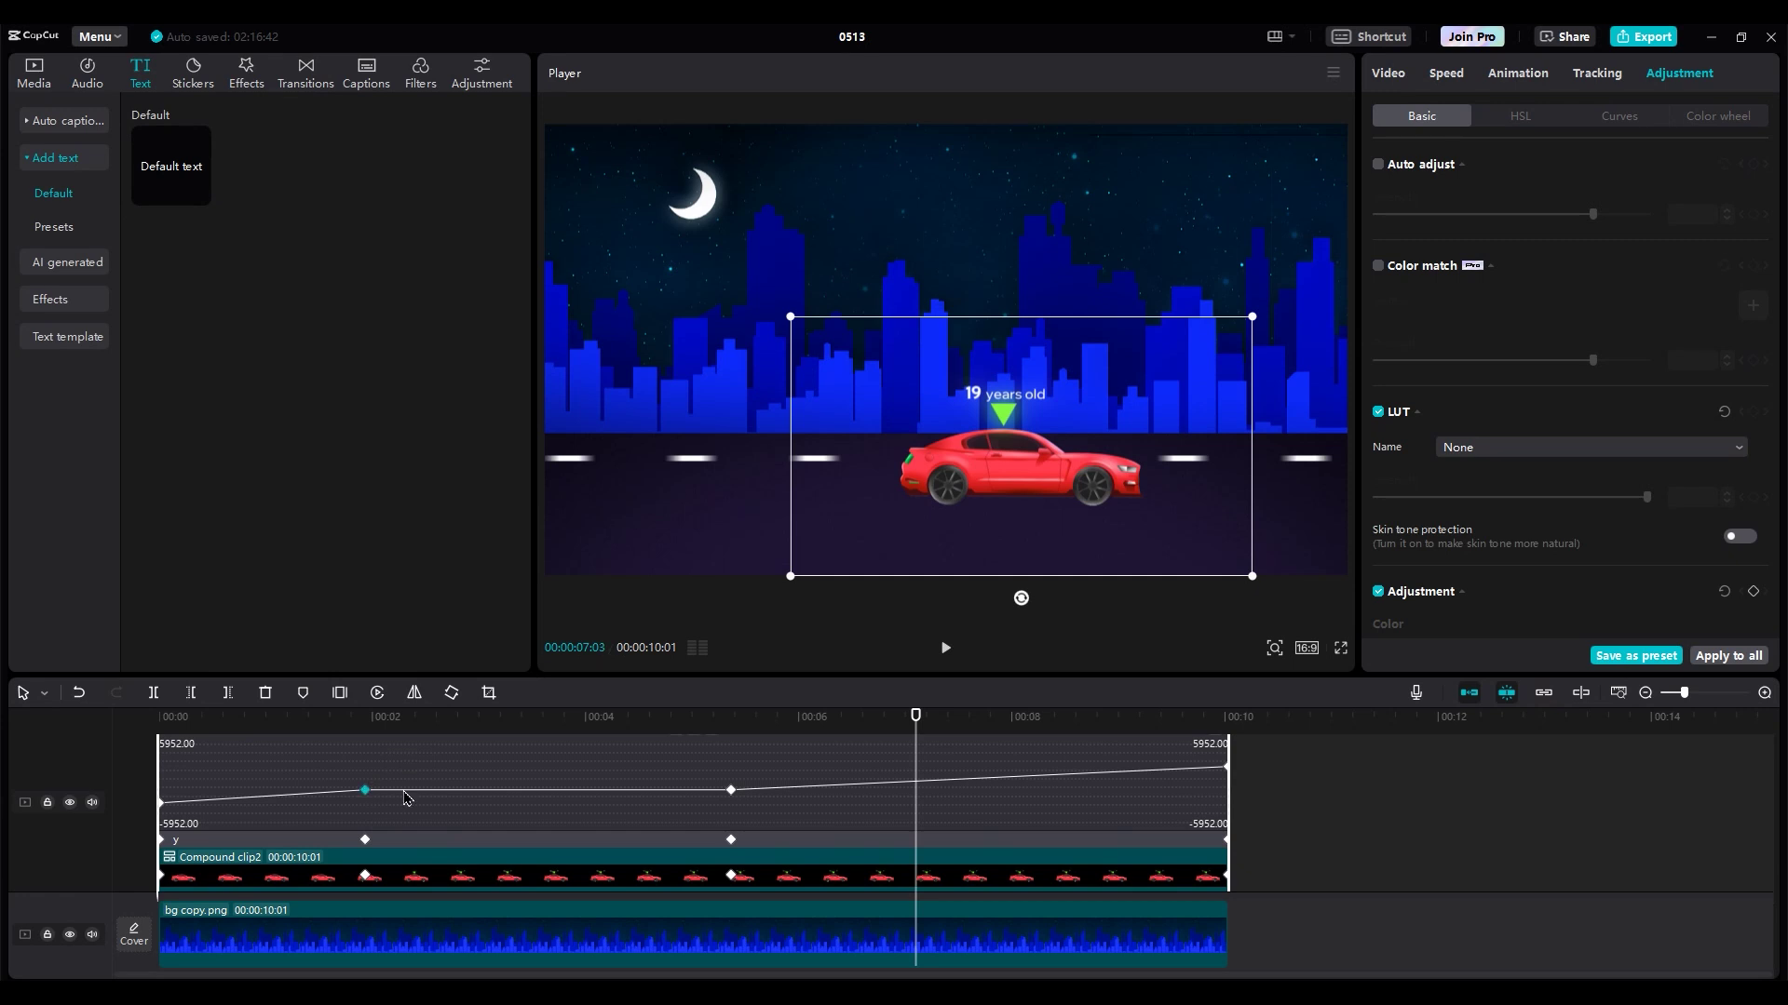
scroll(405, 798, up, 1)
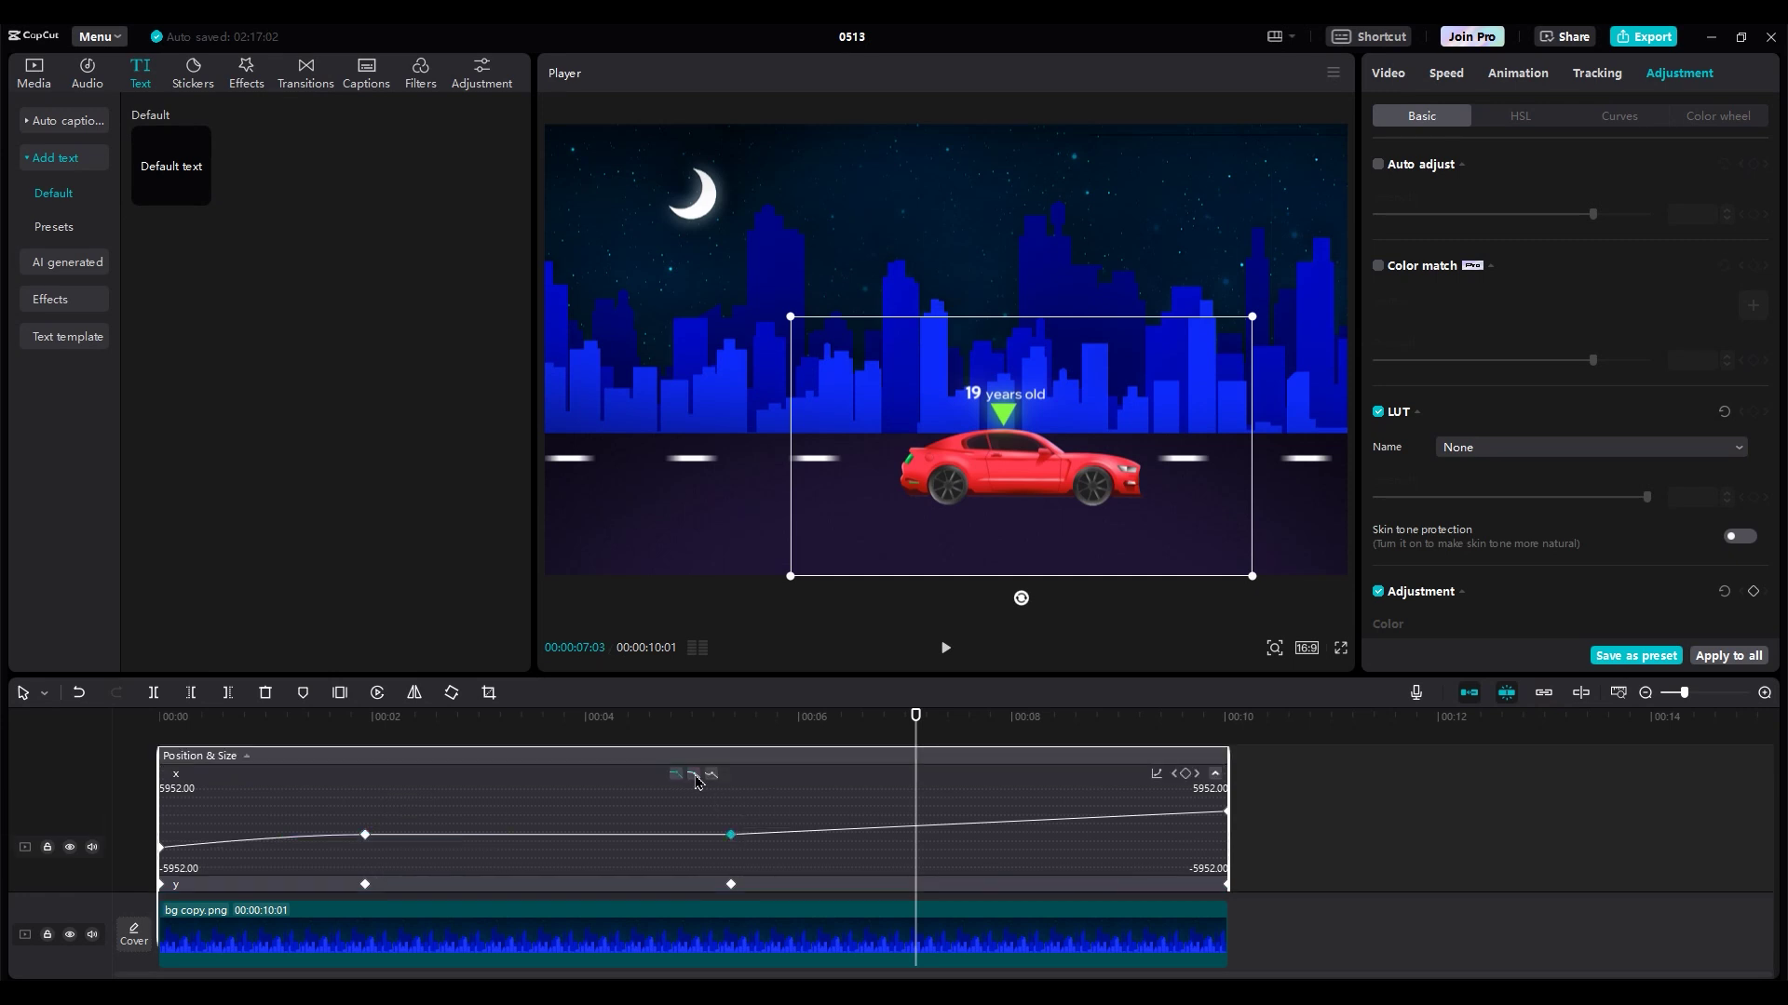
click(693, 775)
click(1224, 811)
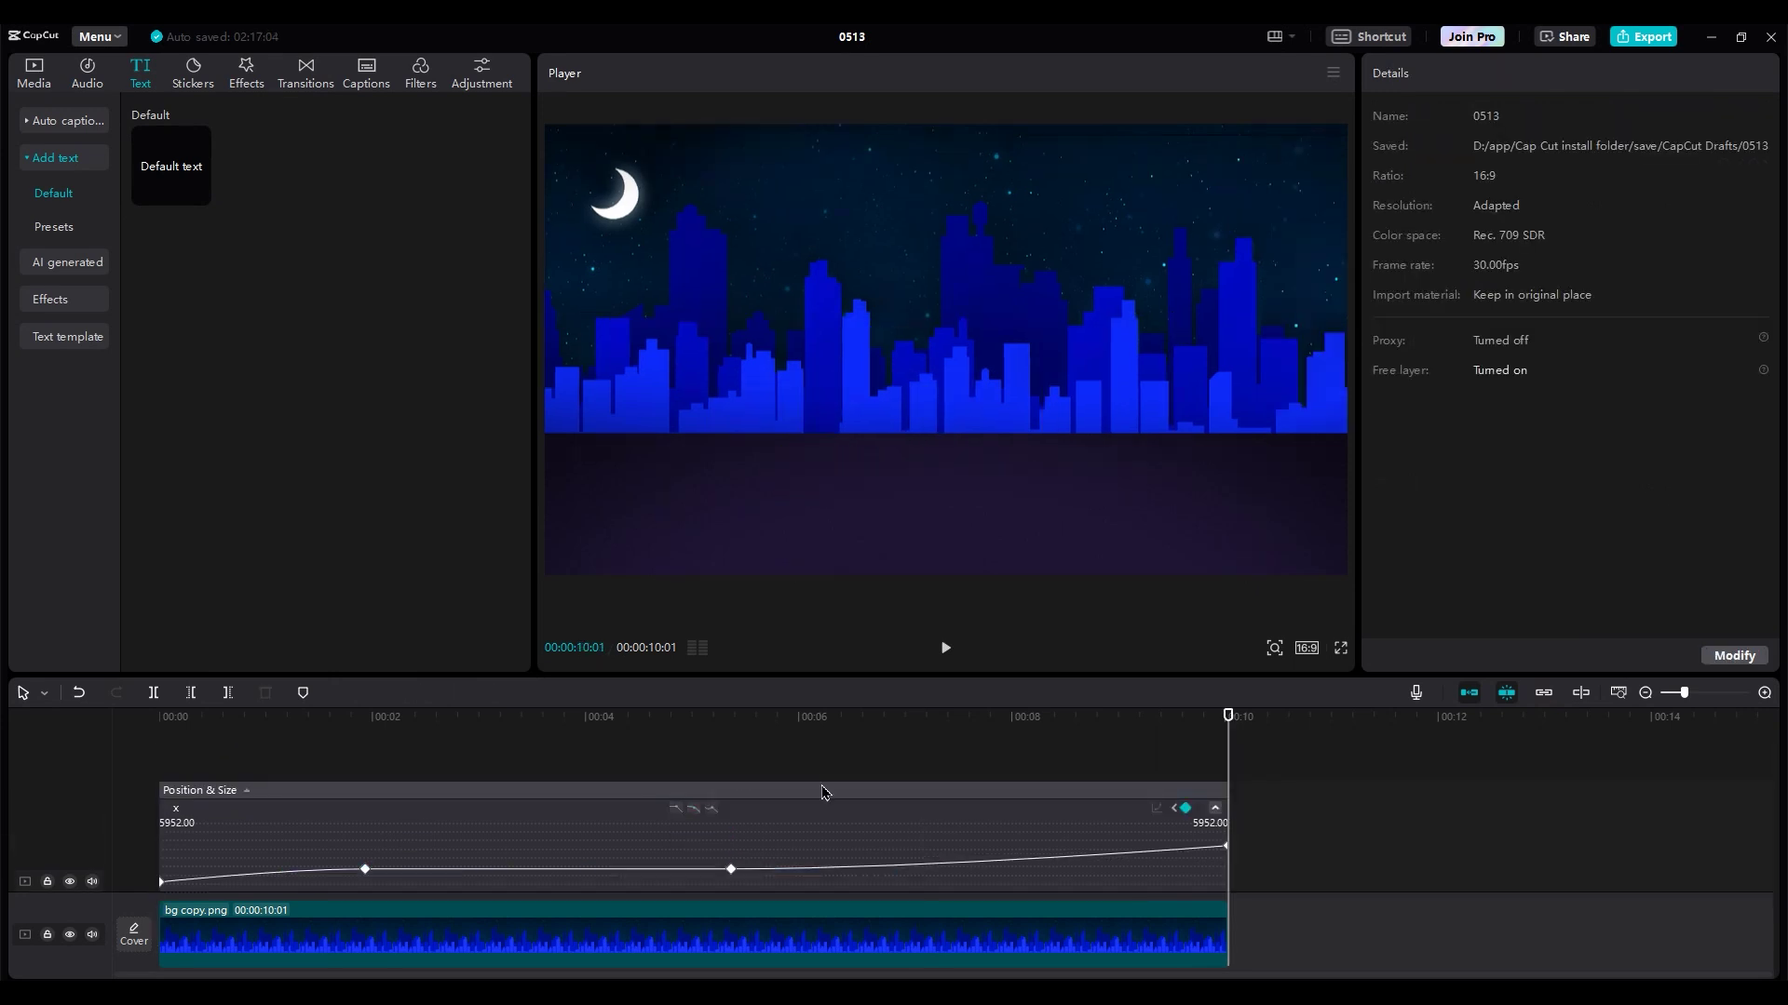
right_click(1062, 827)
click(1128, 948)
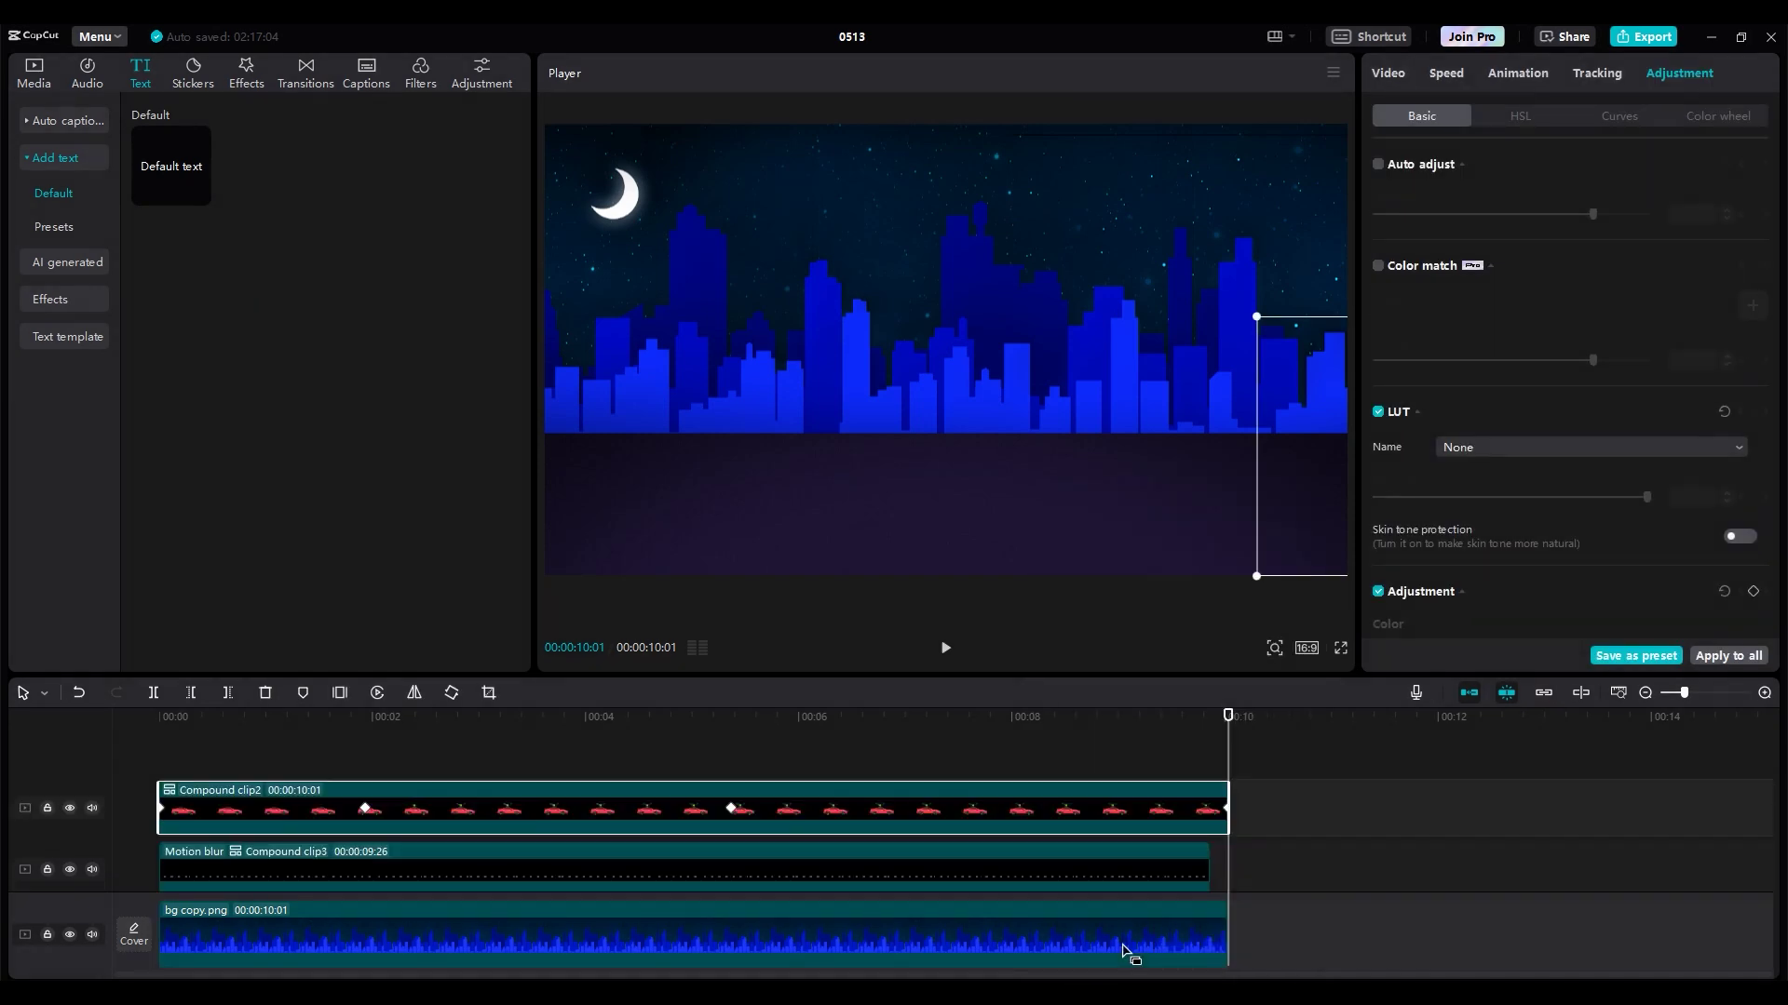
Copy the motion-blurred road-line clip to 10 seconds and trim its excess past the end
scroll(1142, 801, down, 1)
click(1134, 829)
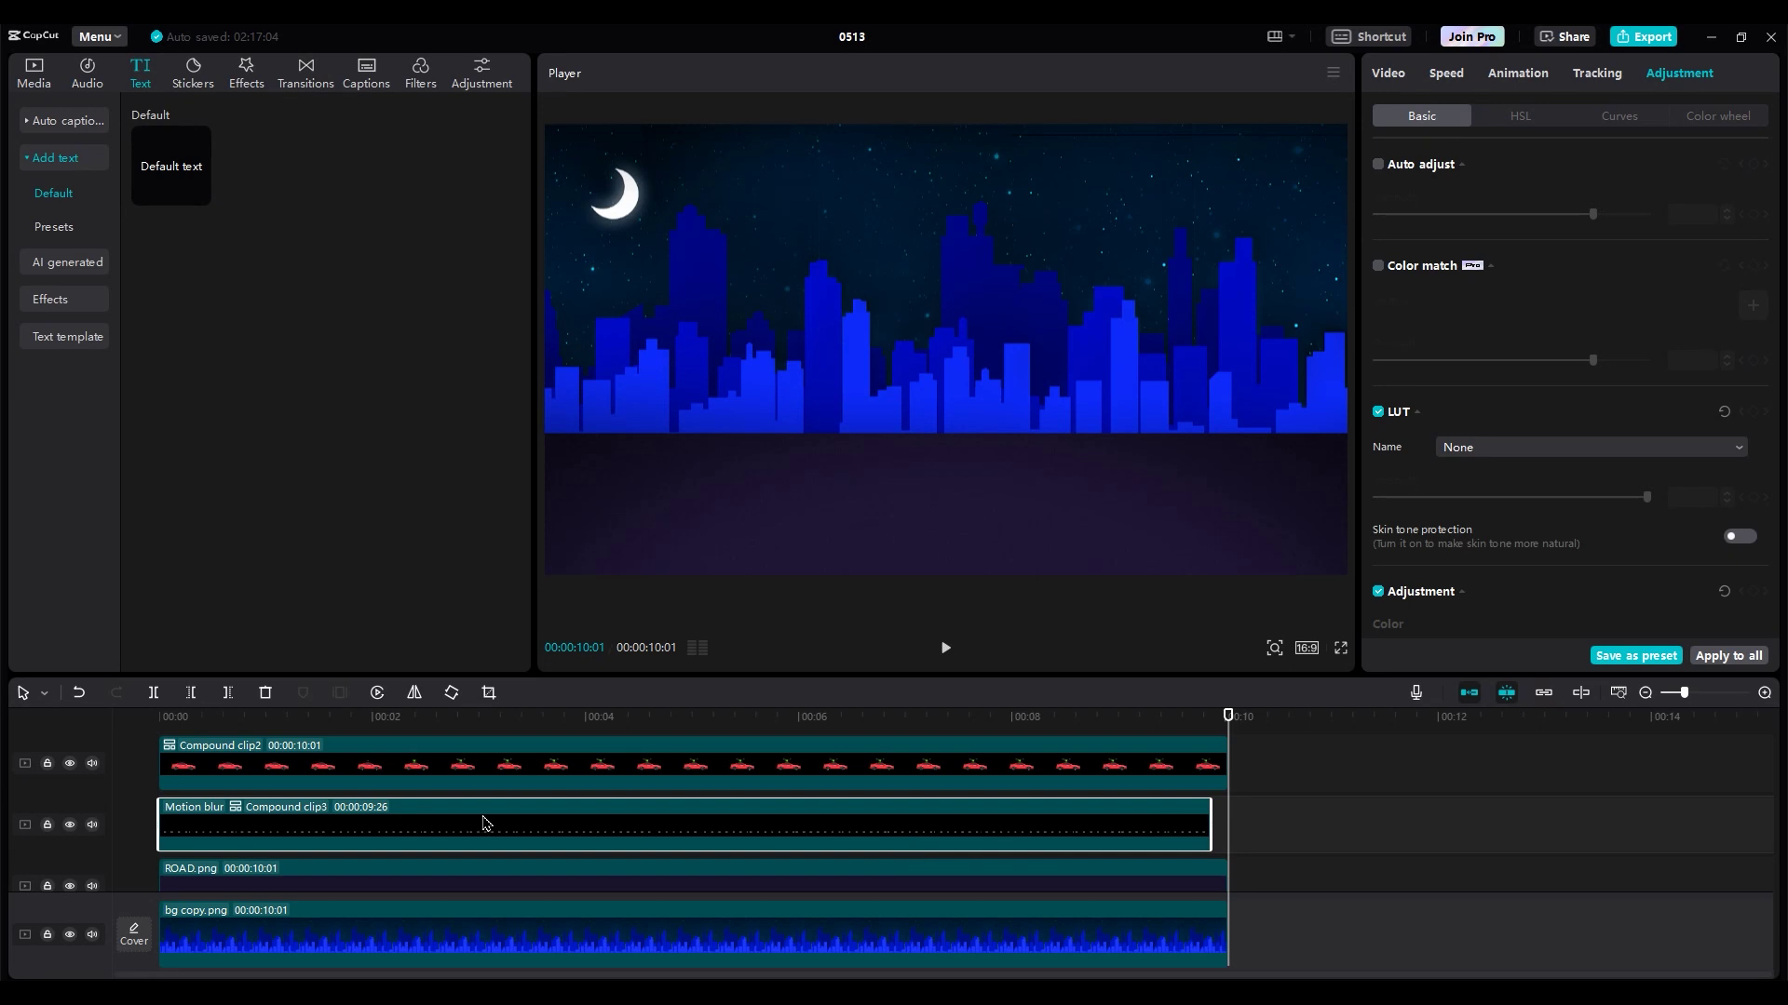
drag(310, 823, 1311, 826)
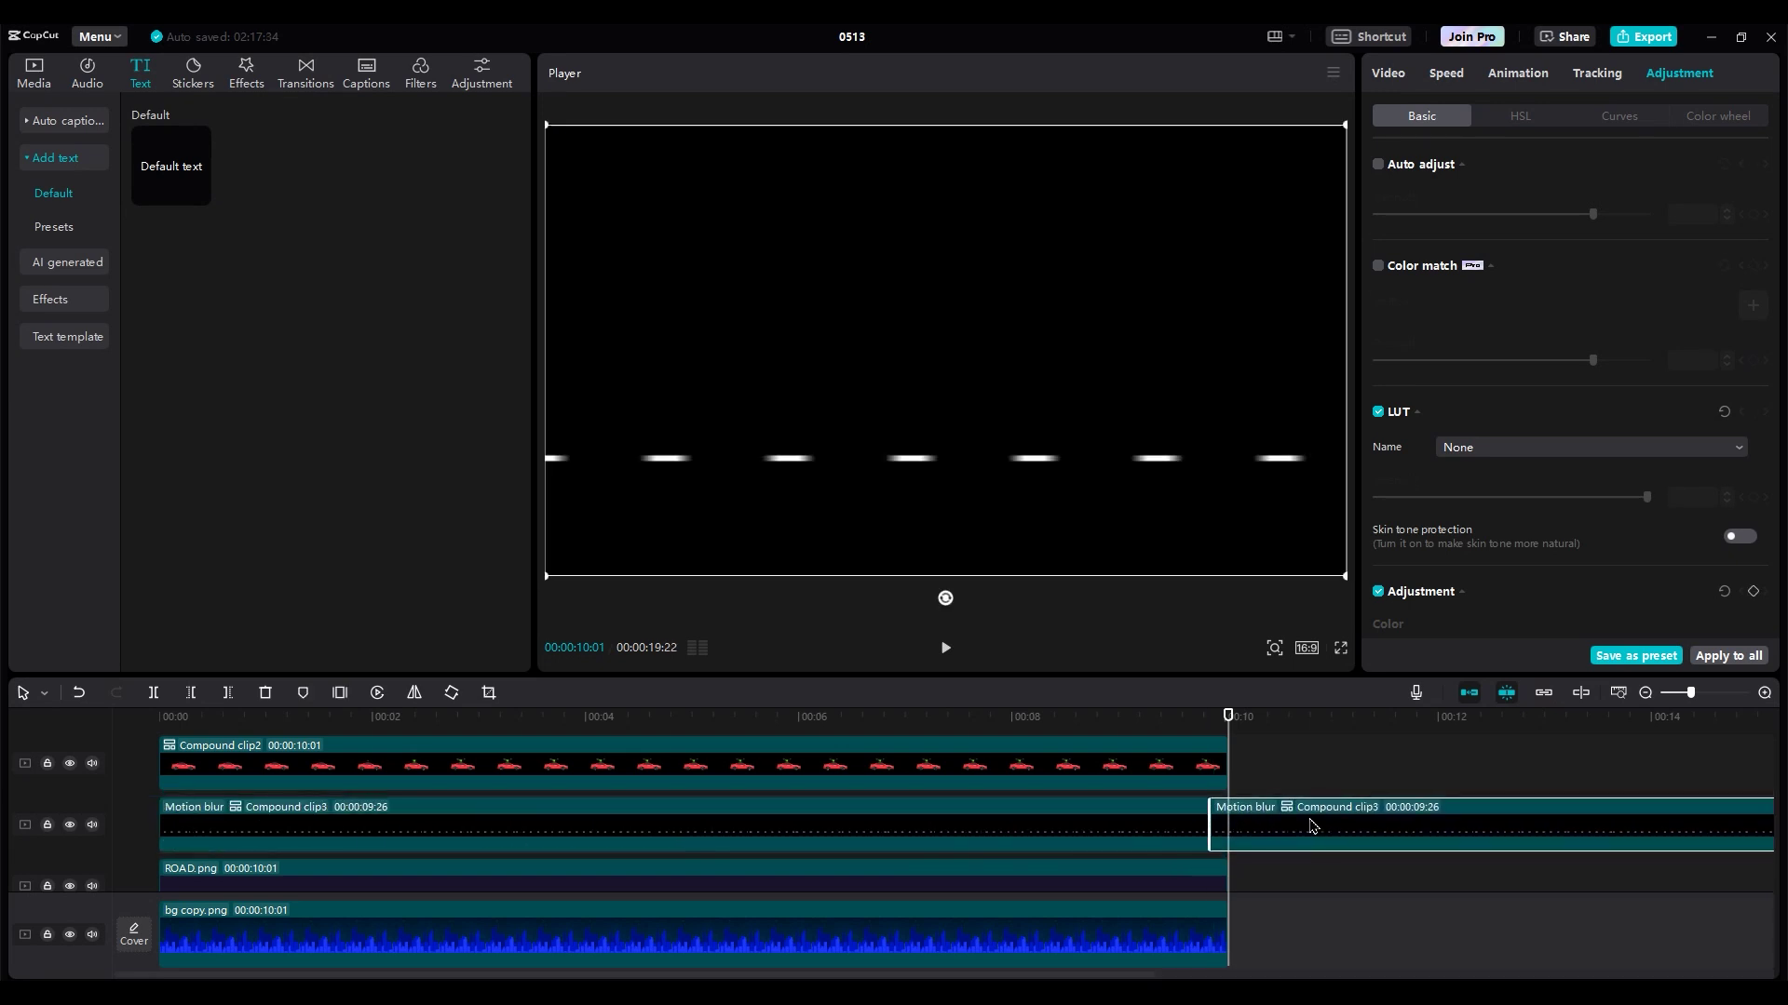
click(1179, 724)
key(space)
key(space)
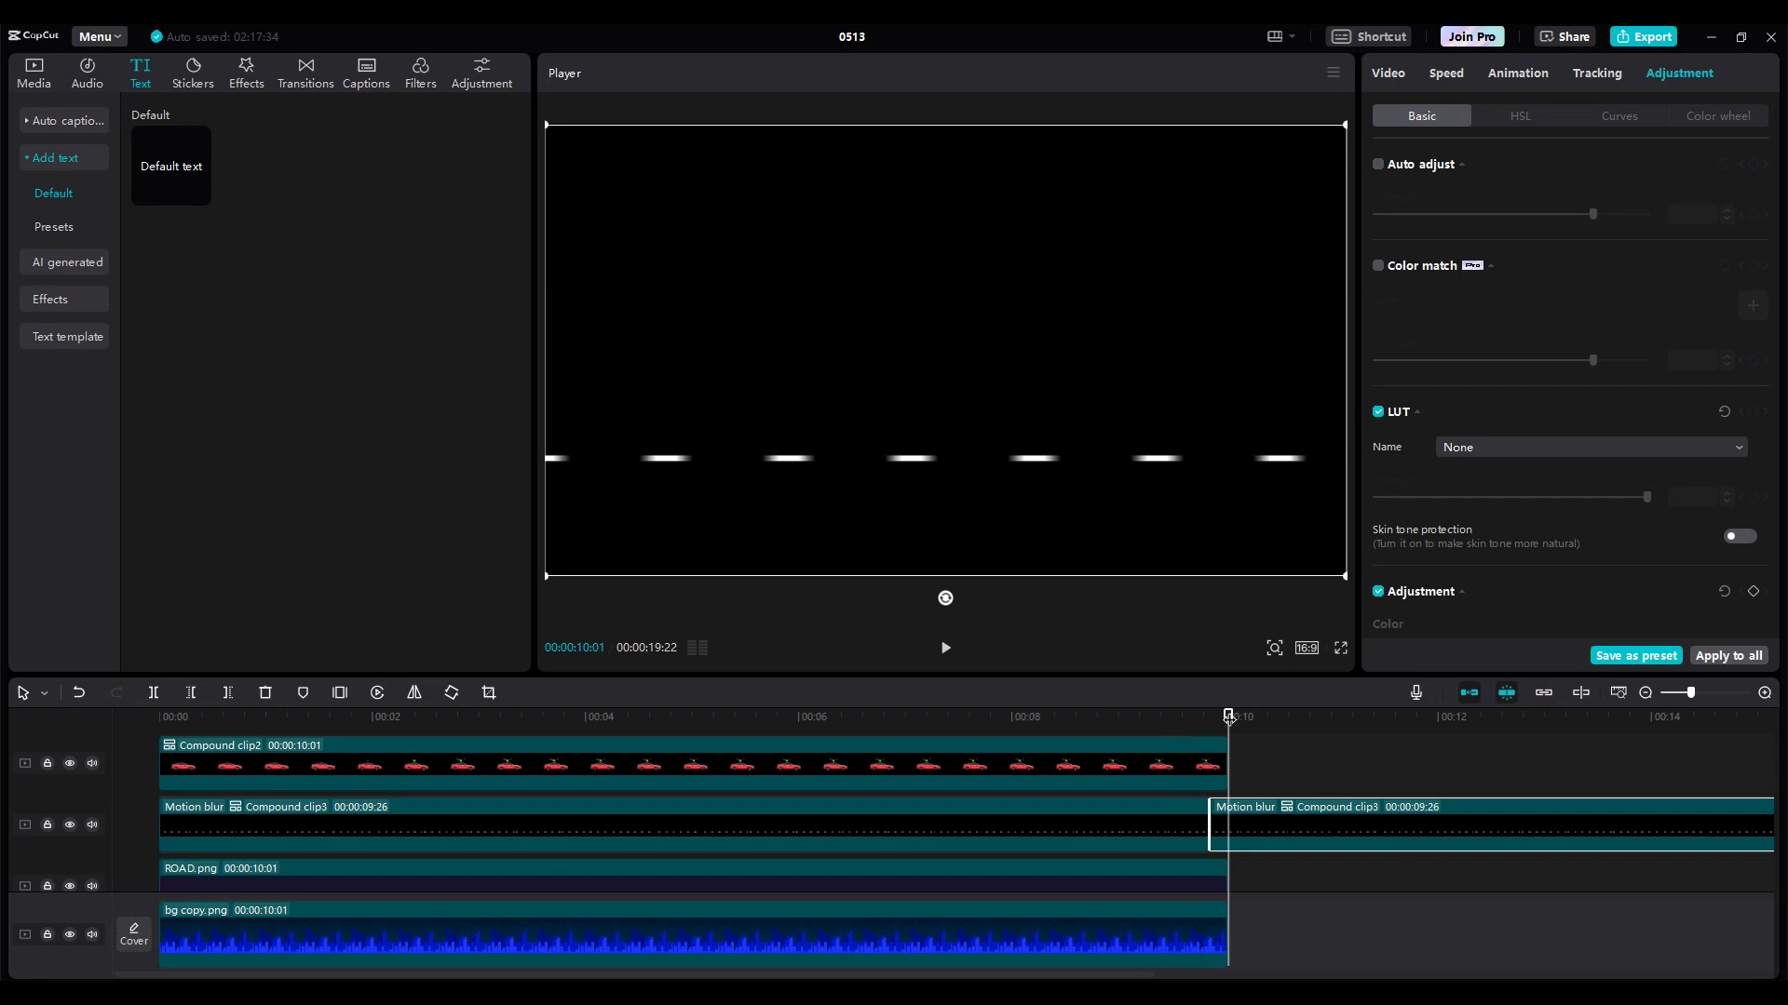
drag(1229, 717, 1226, 716)
key(w)
click(1197, 737)
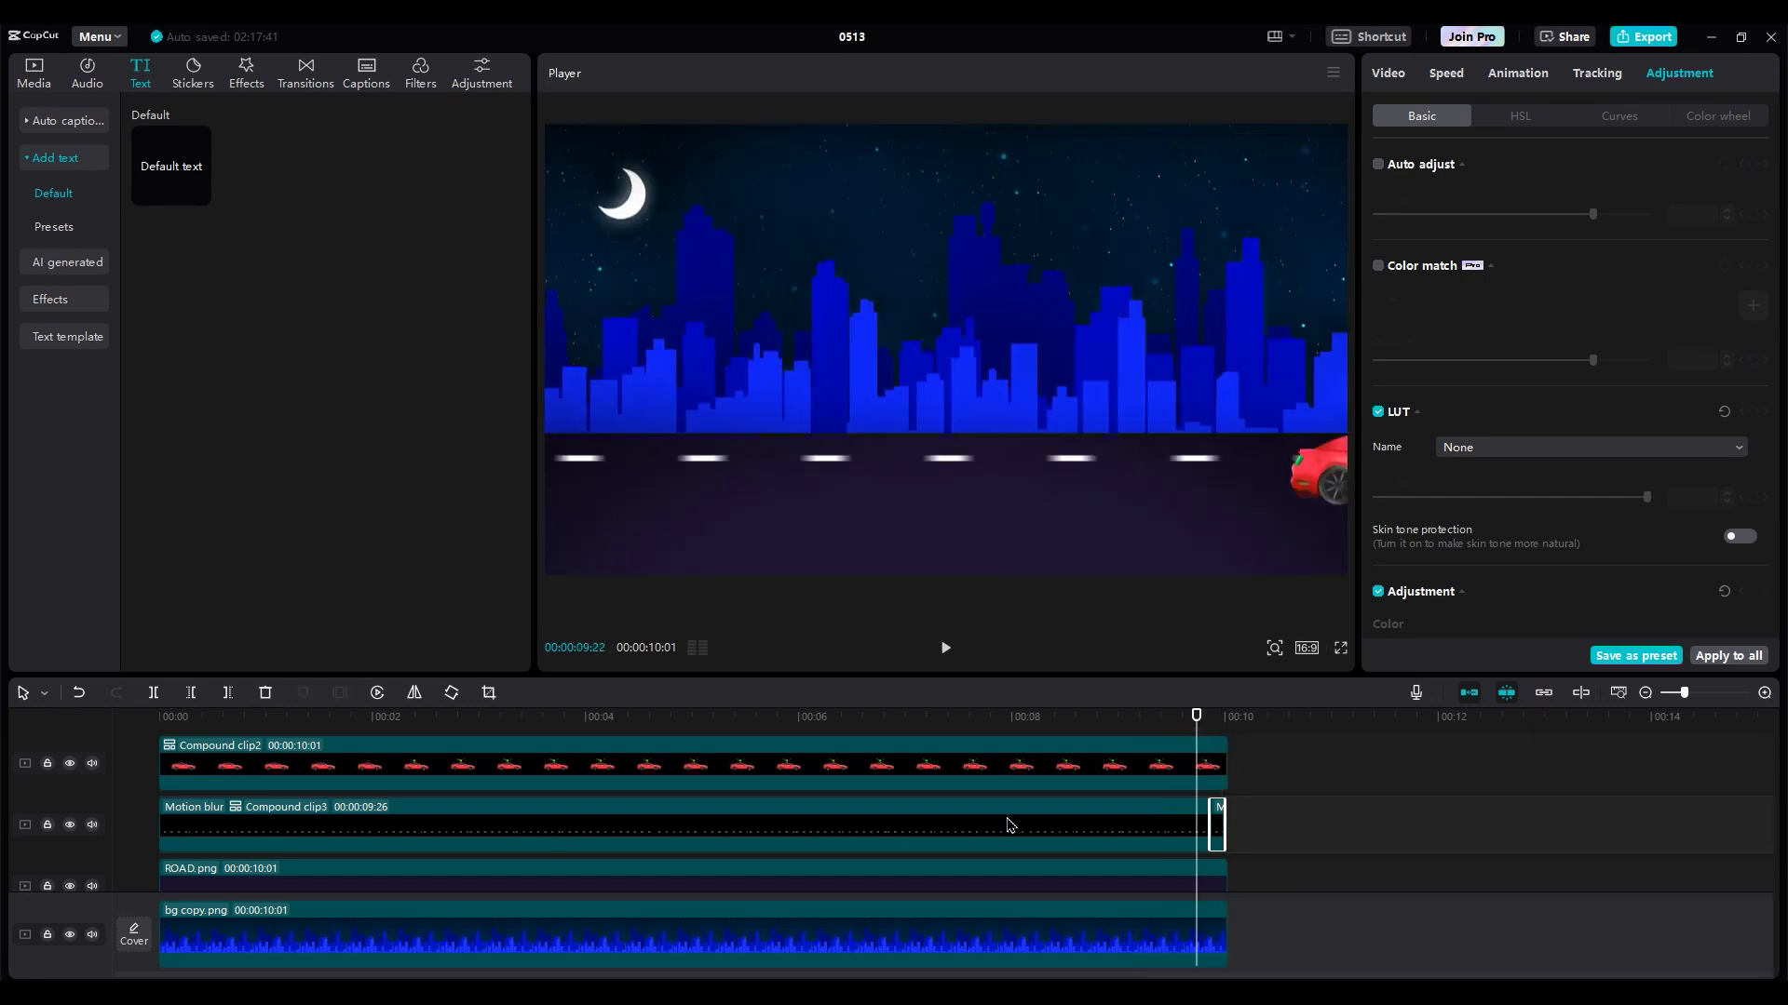
key(Delete)
click(730, 962)
Drag a Custom adjustment clip onto a new top track over the first three seconds
drag(171, 164, 123, 765)
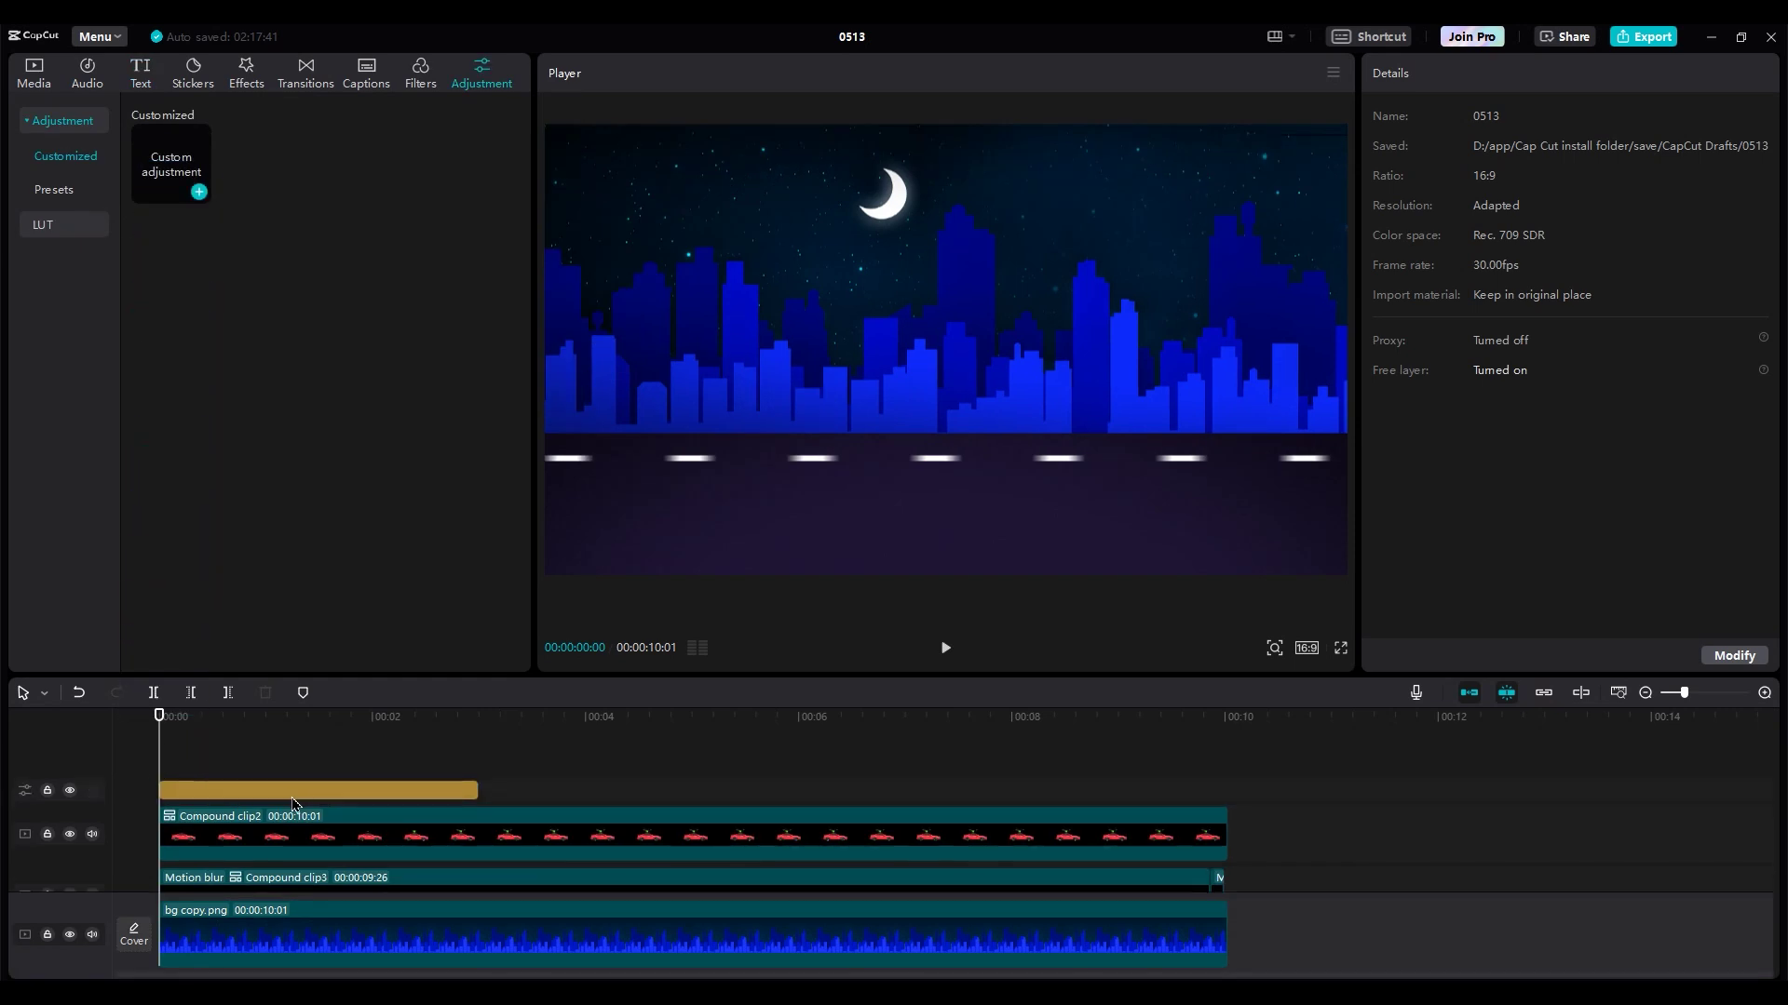